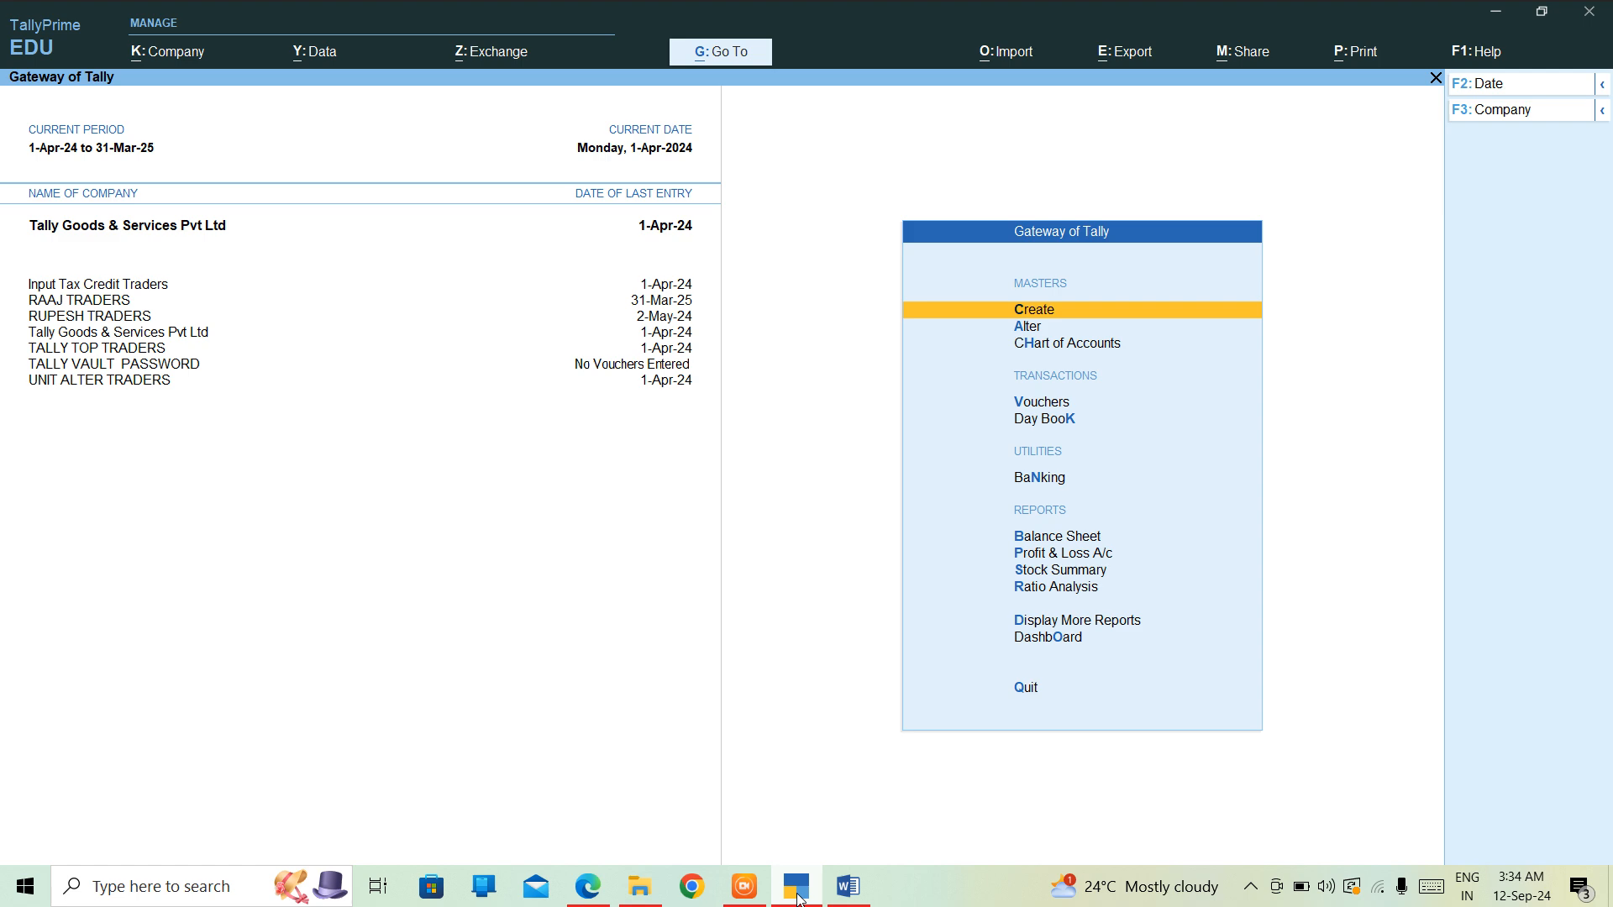
Step: Open the last Cash purchase voucher in the Day Book and examine its item quantities, rates and amounts
key("Down")
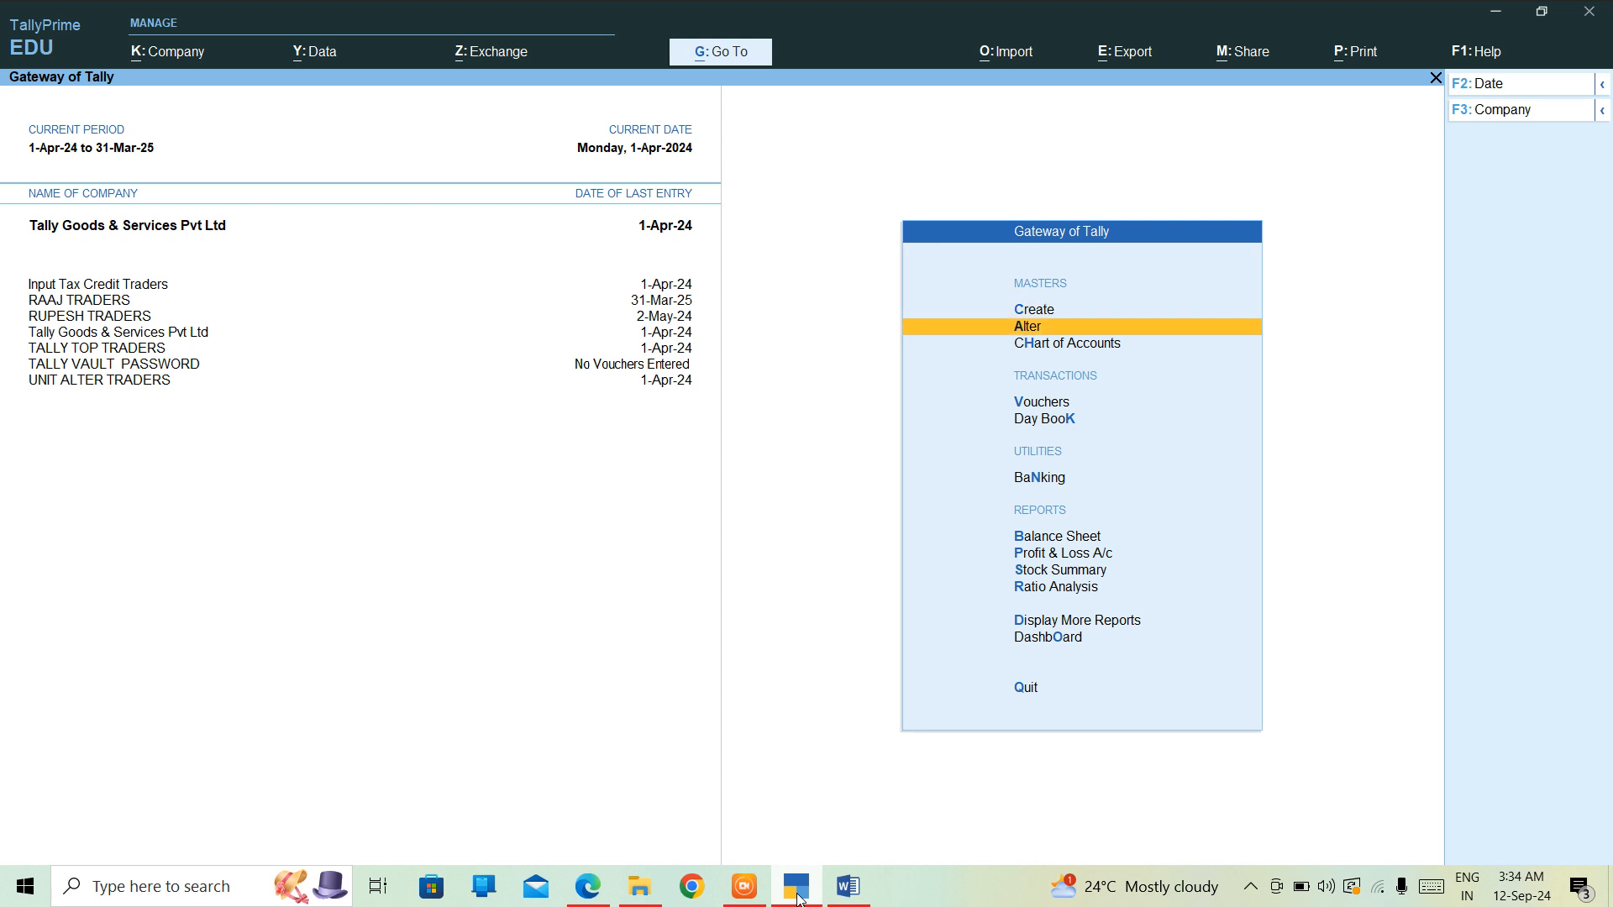
key("Down")
key("Down")
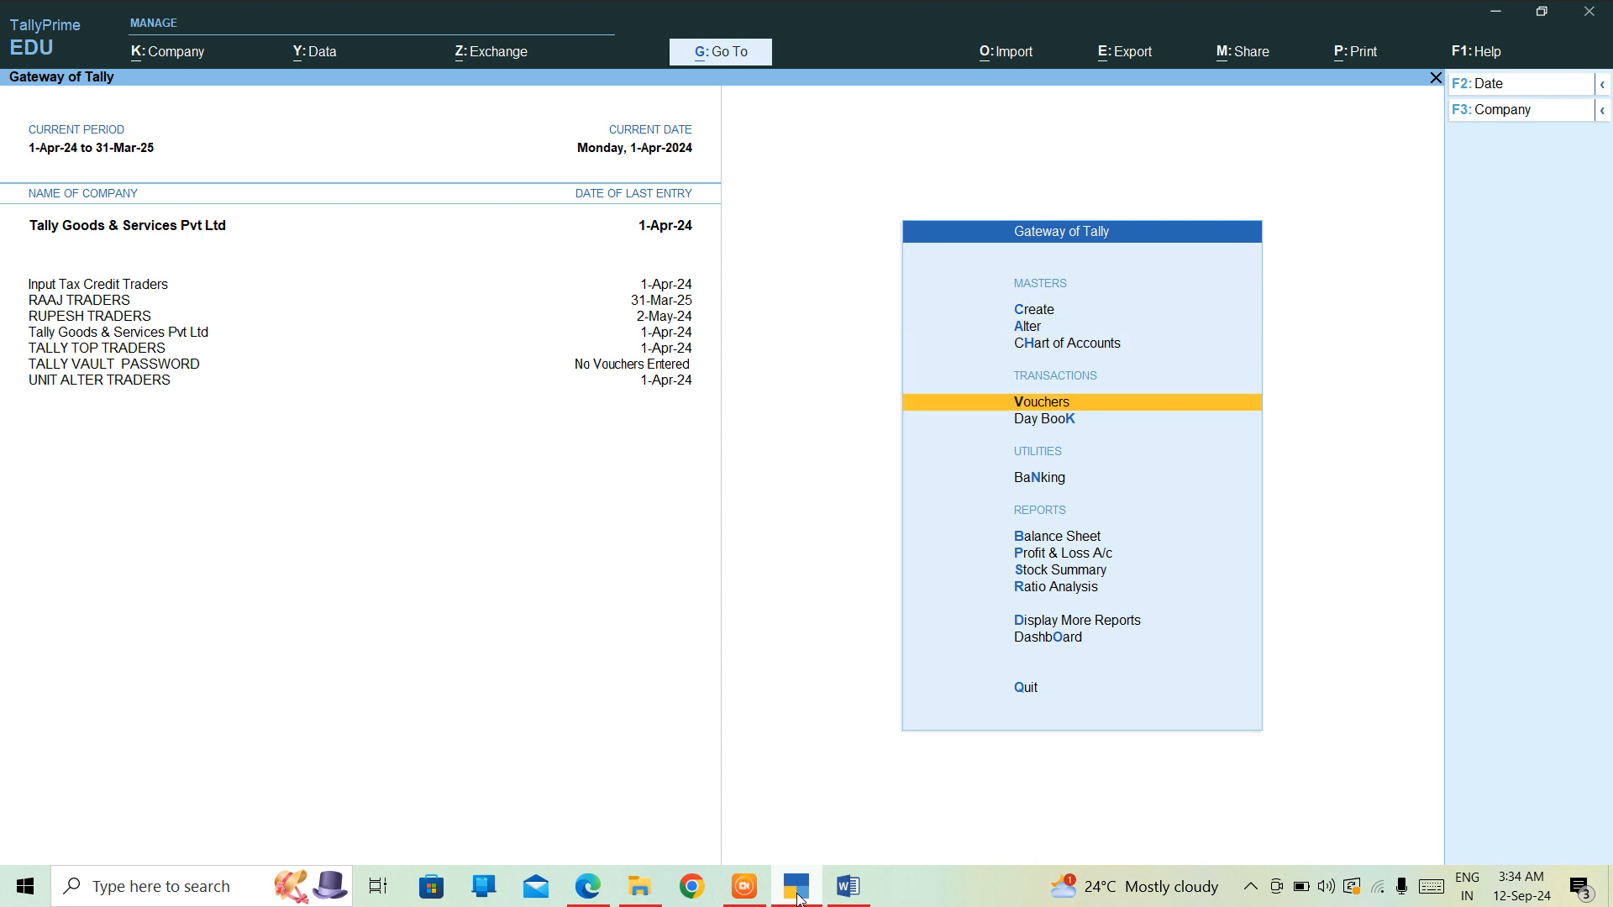
key("Down")
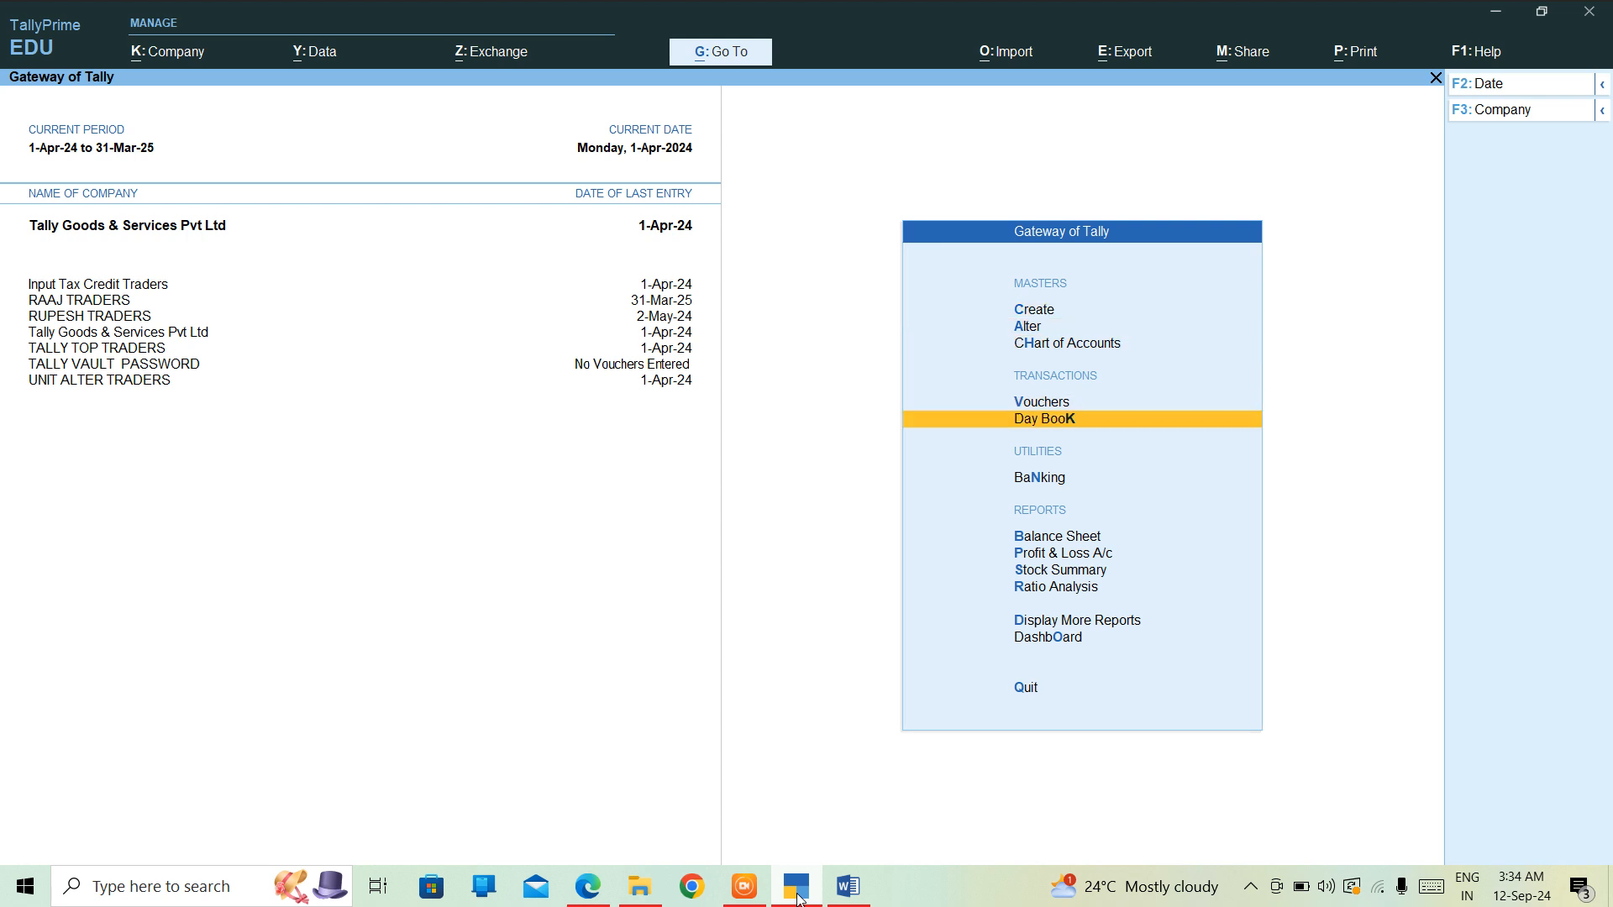
key("Return")
key("Down")
key("Down")
key("Down")
key("Down")
key("Down")
key("Down")
key("Down")
key("Down")
key("Down")
key("Down")
key("Down")
key("Down")
key("Down")
key("Down")
key("Down")
key("Down")
key("Down")
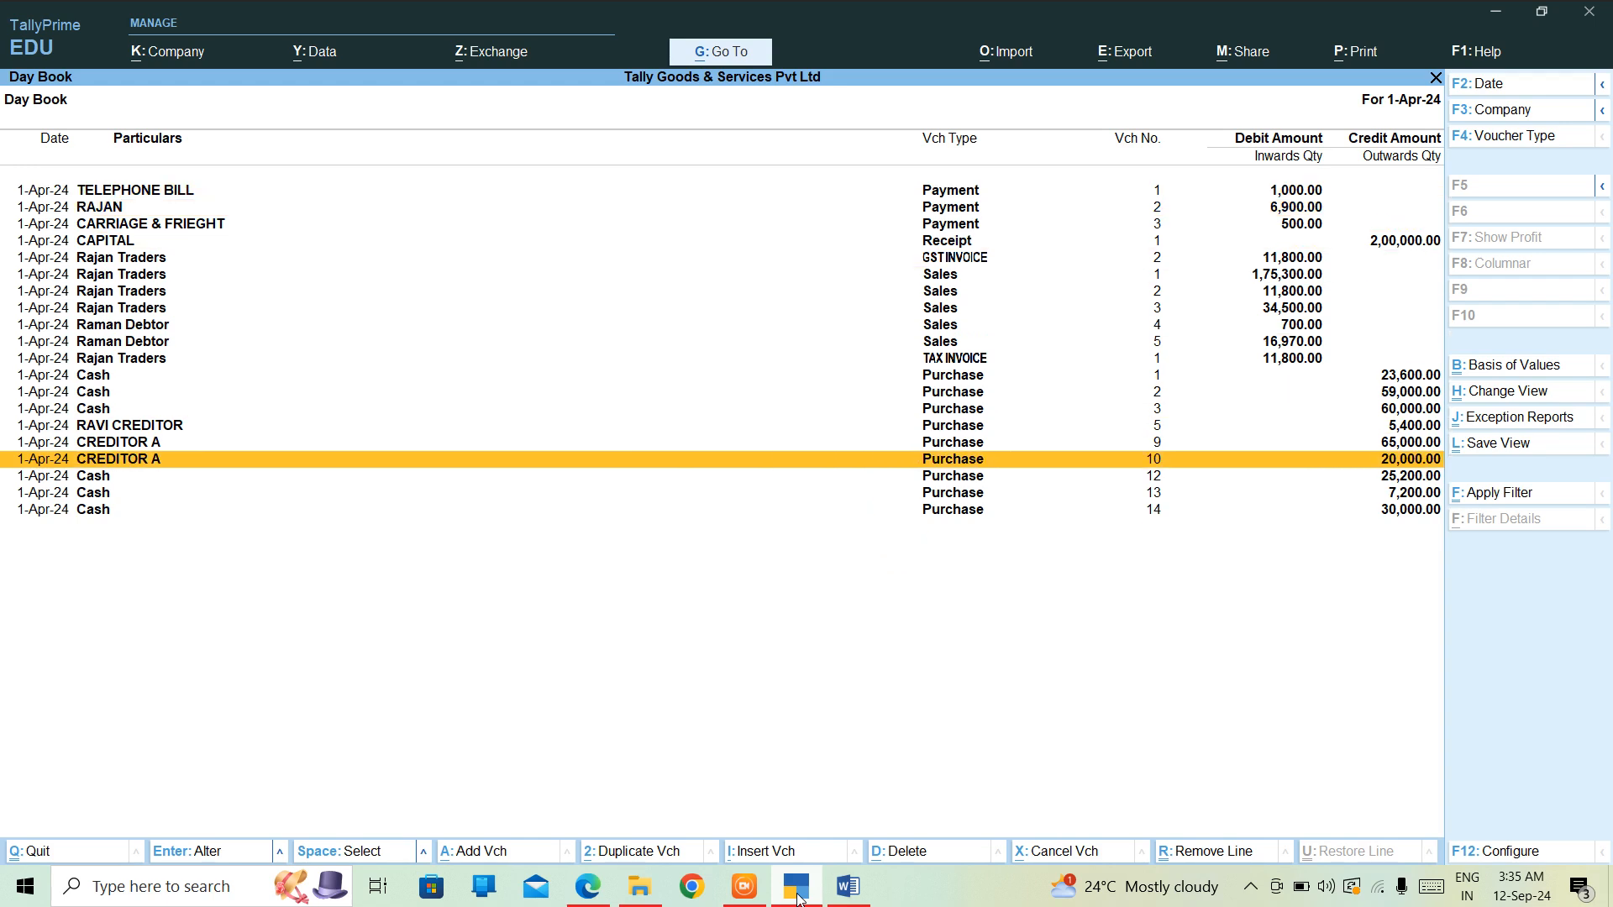
key("Down")
key("Return")
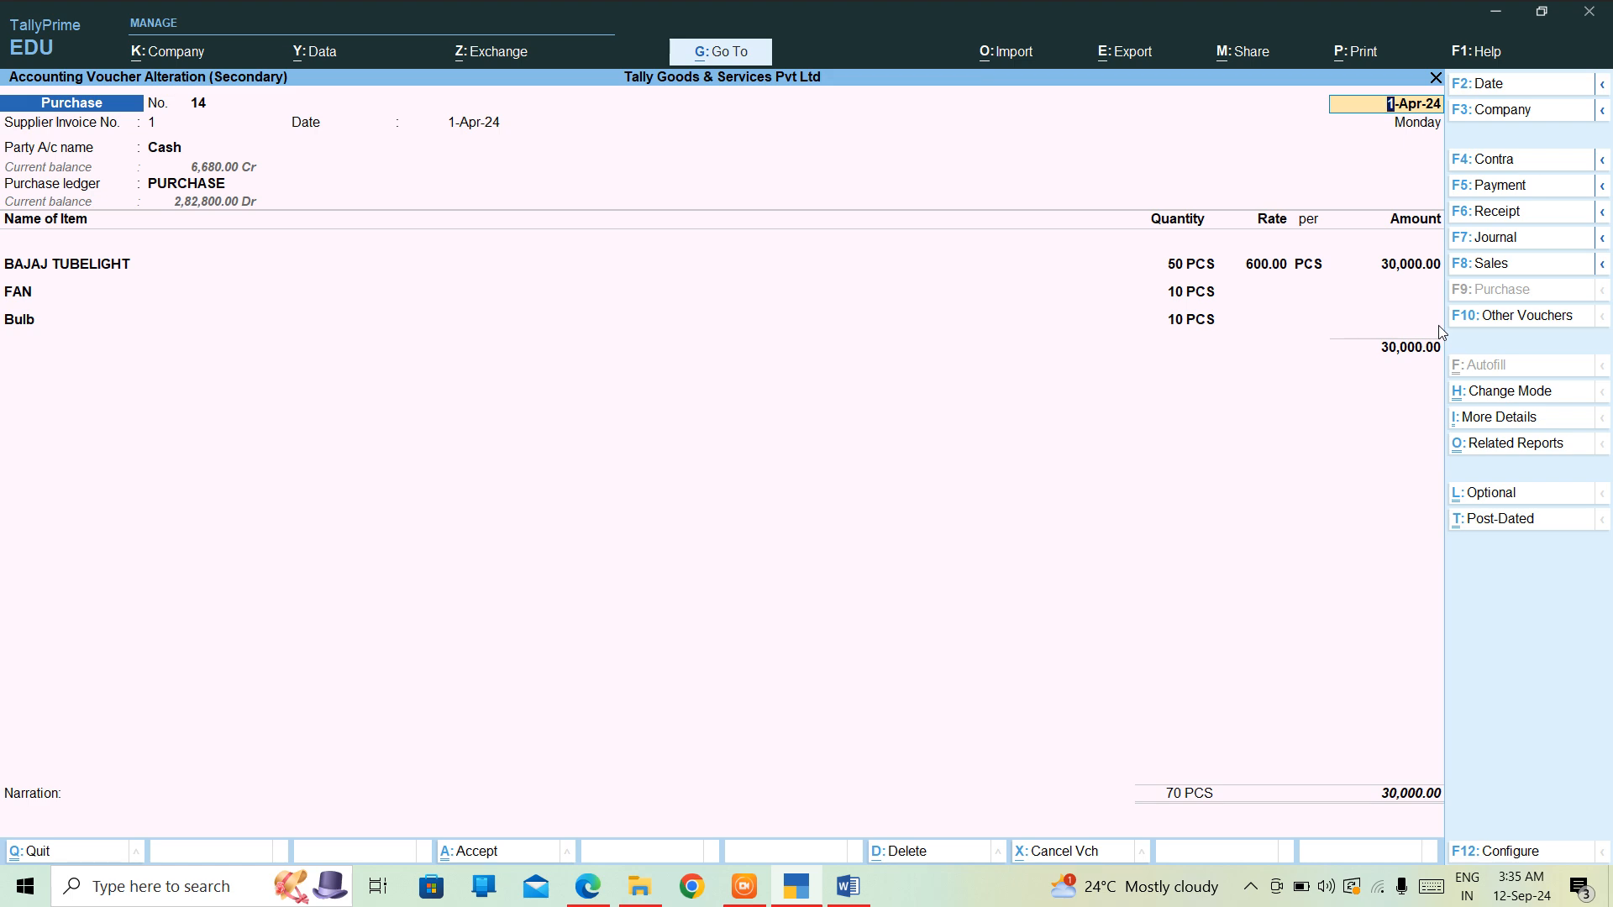
key("Escape")
key("Escape")
key("y")
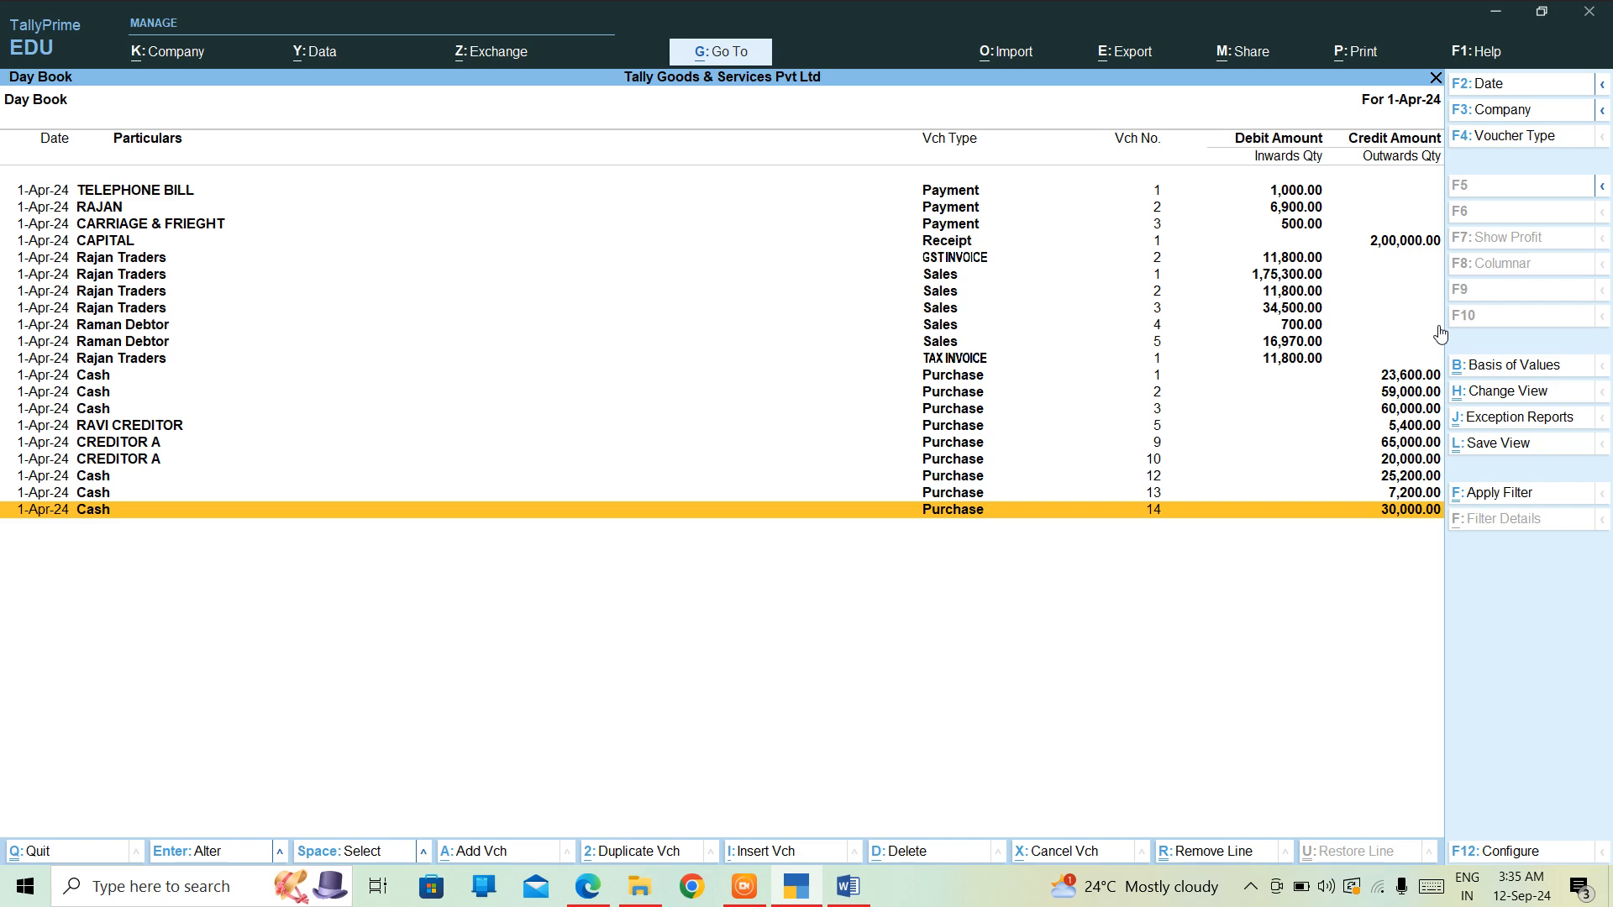
Step: Open the Payment voucher type for alteration
key("Escape")
key("Up")
key("Up")
key("Up")
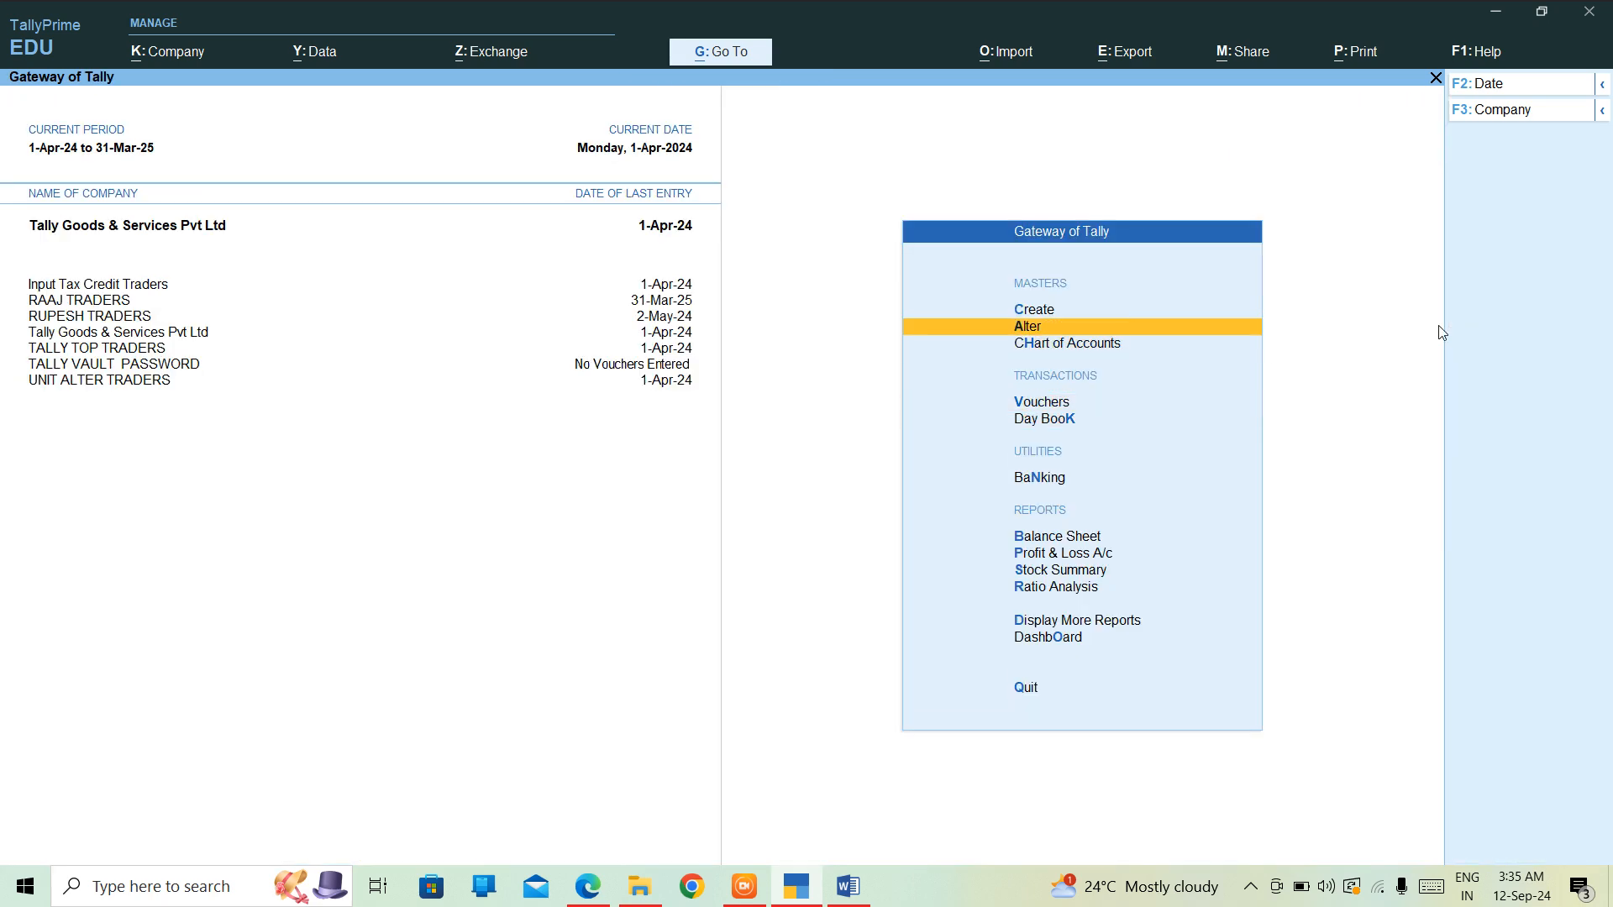
key("Return")
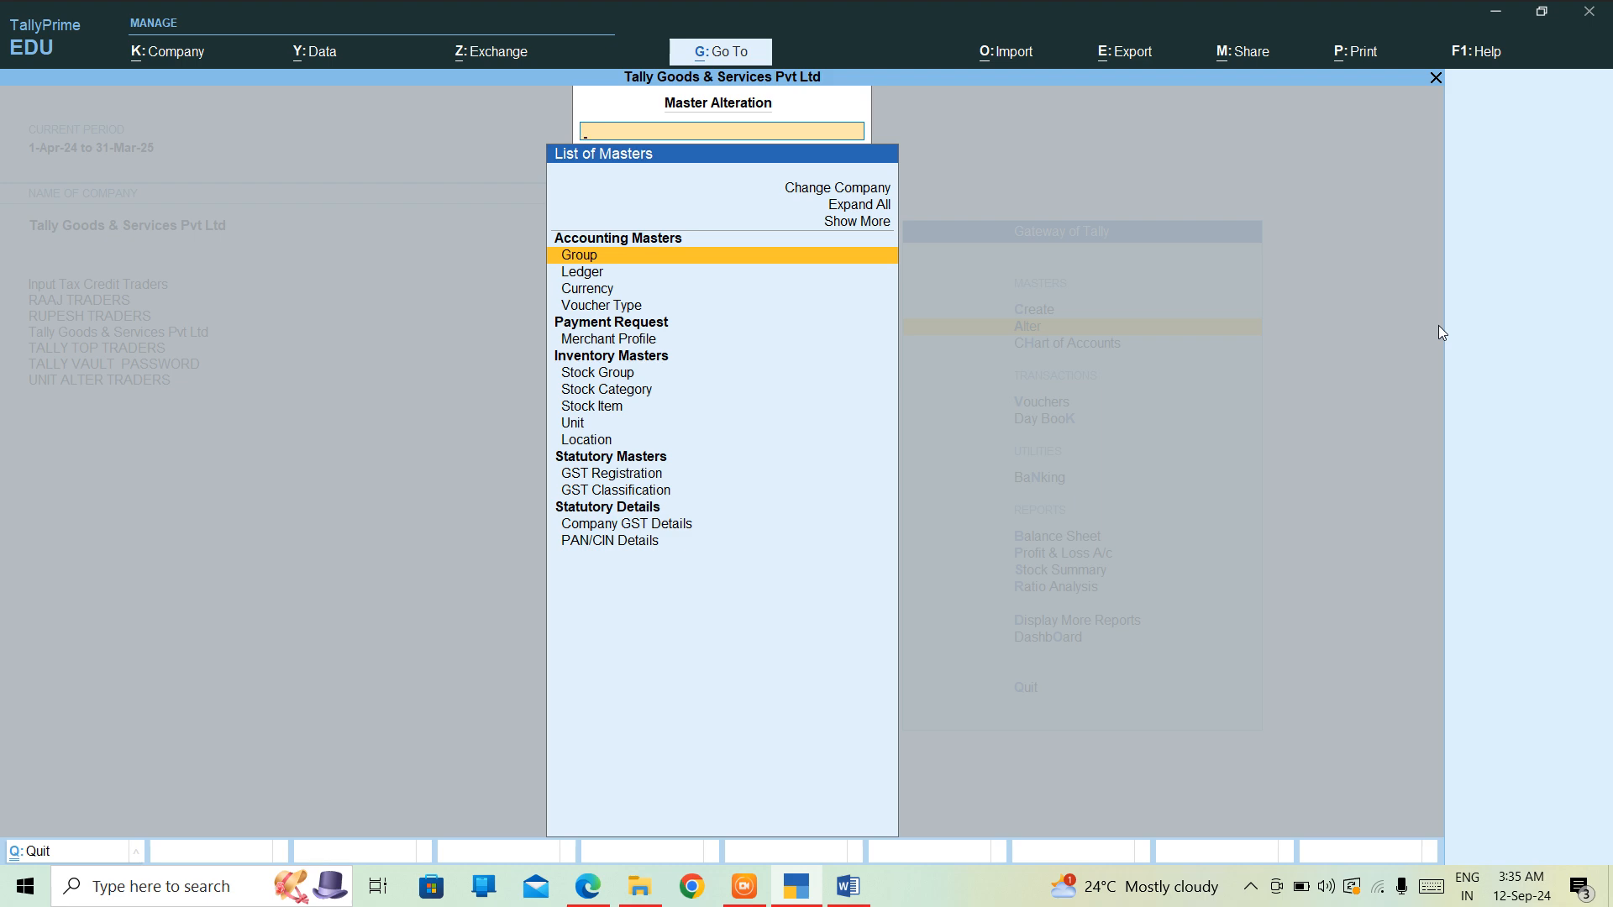
key("Down")
key("Down")
key("Down")
key("Return")
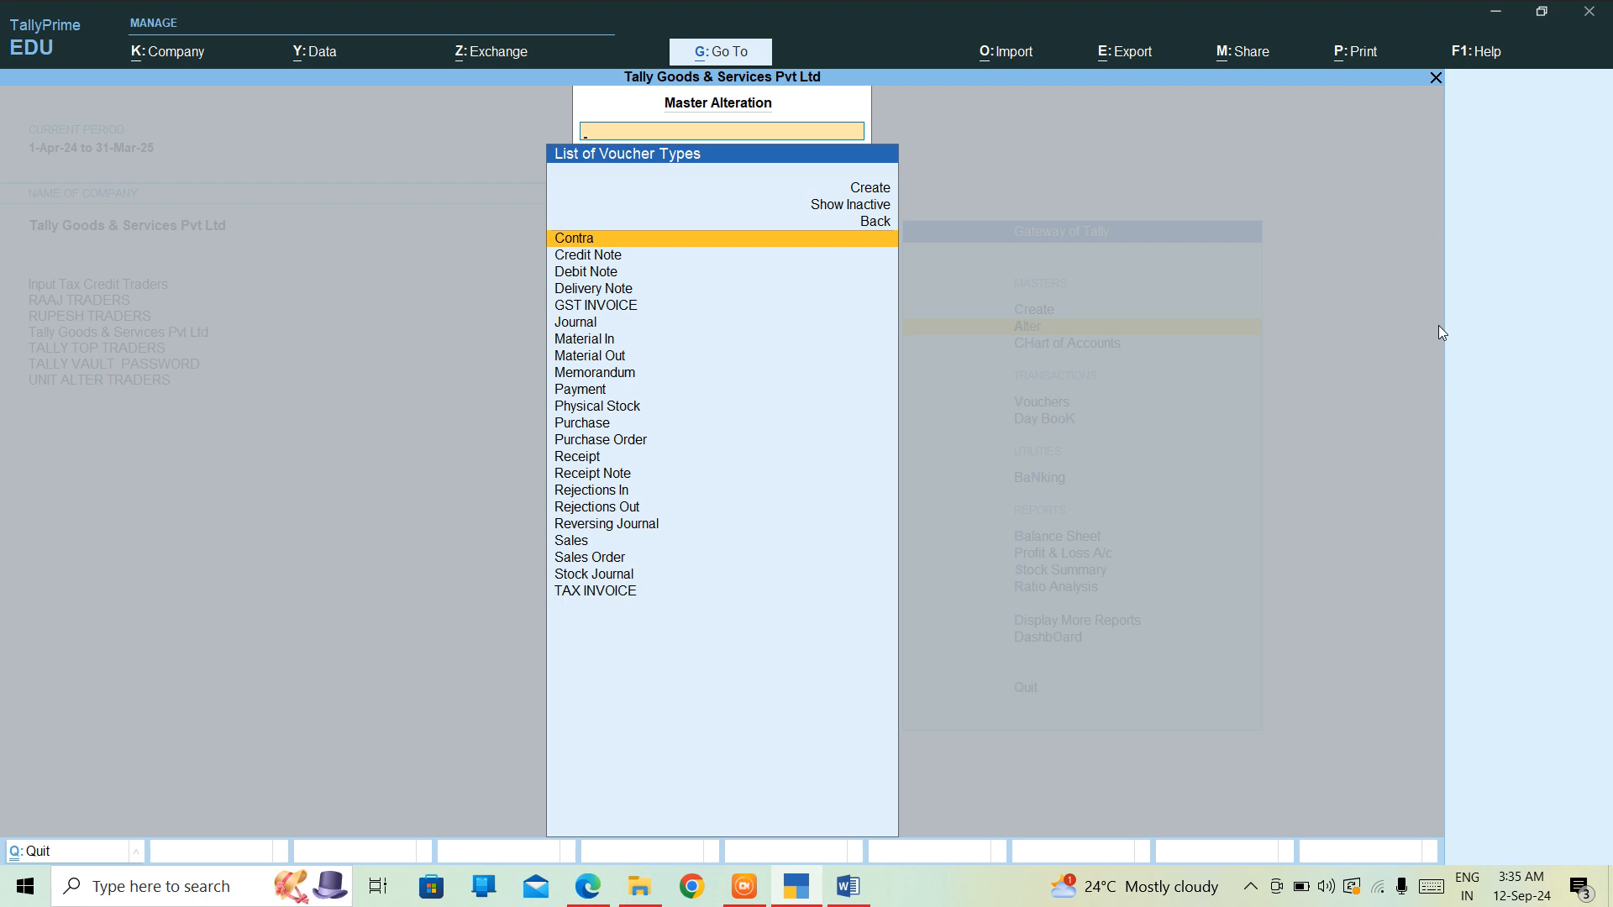
key("Down")
key("Down")
key("Down")
key("Down")
key("Down")
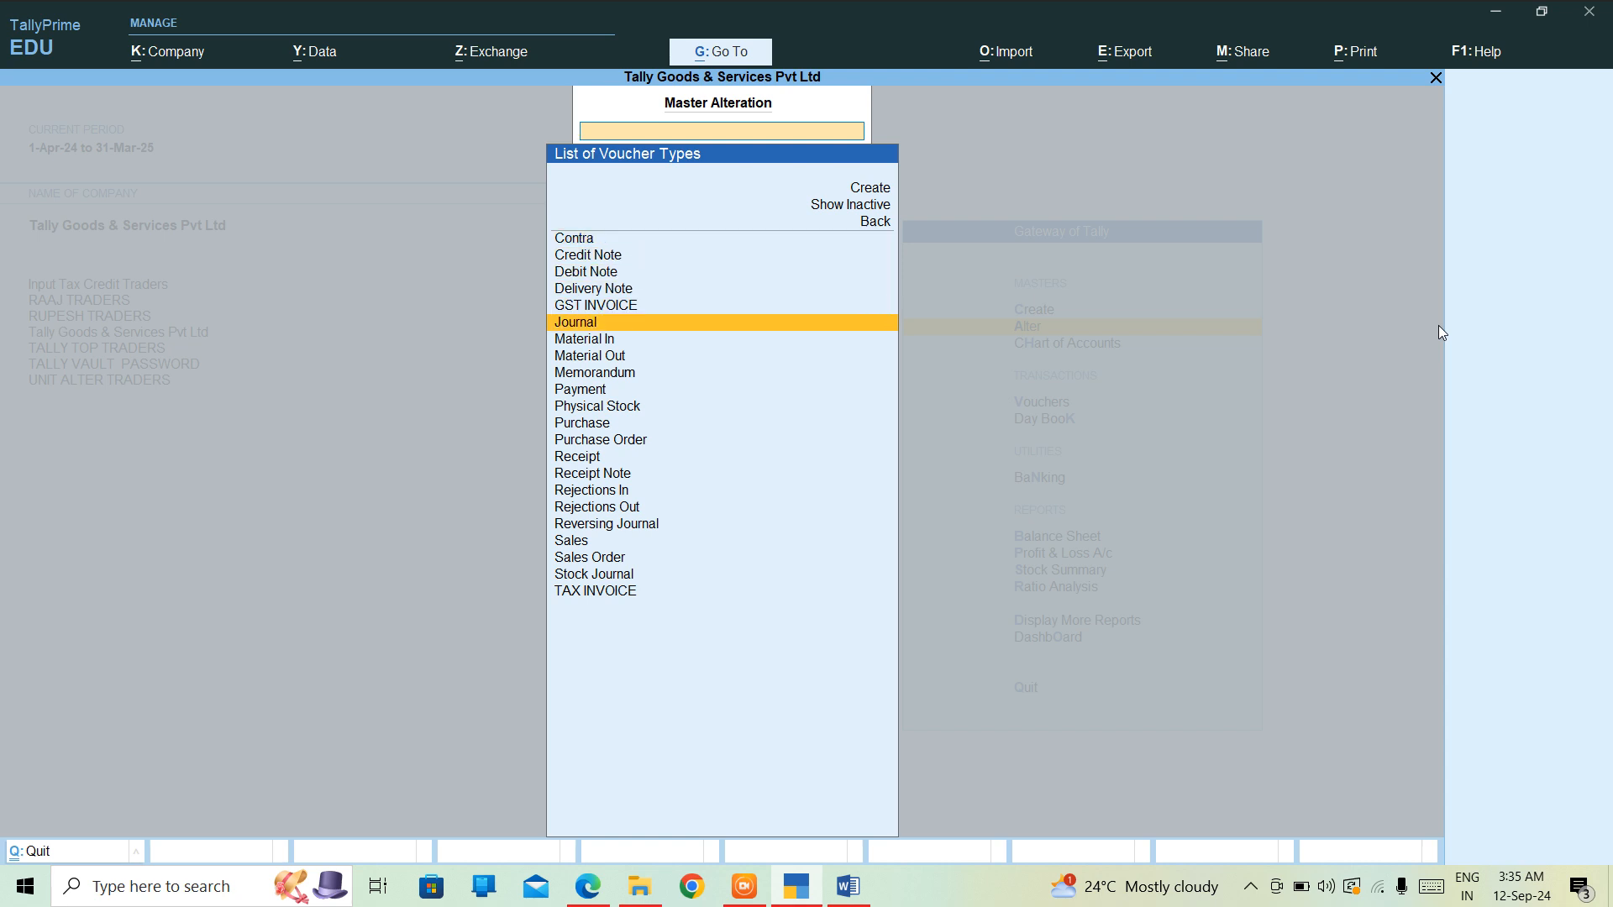
type("PAY")
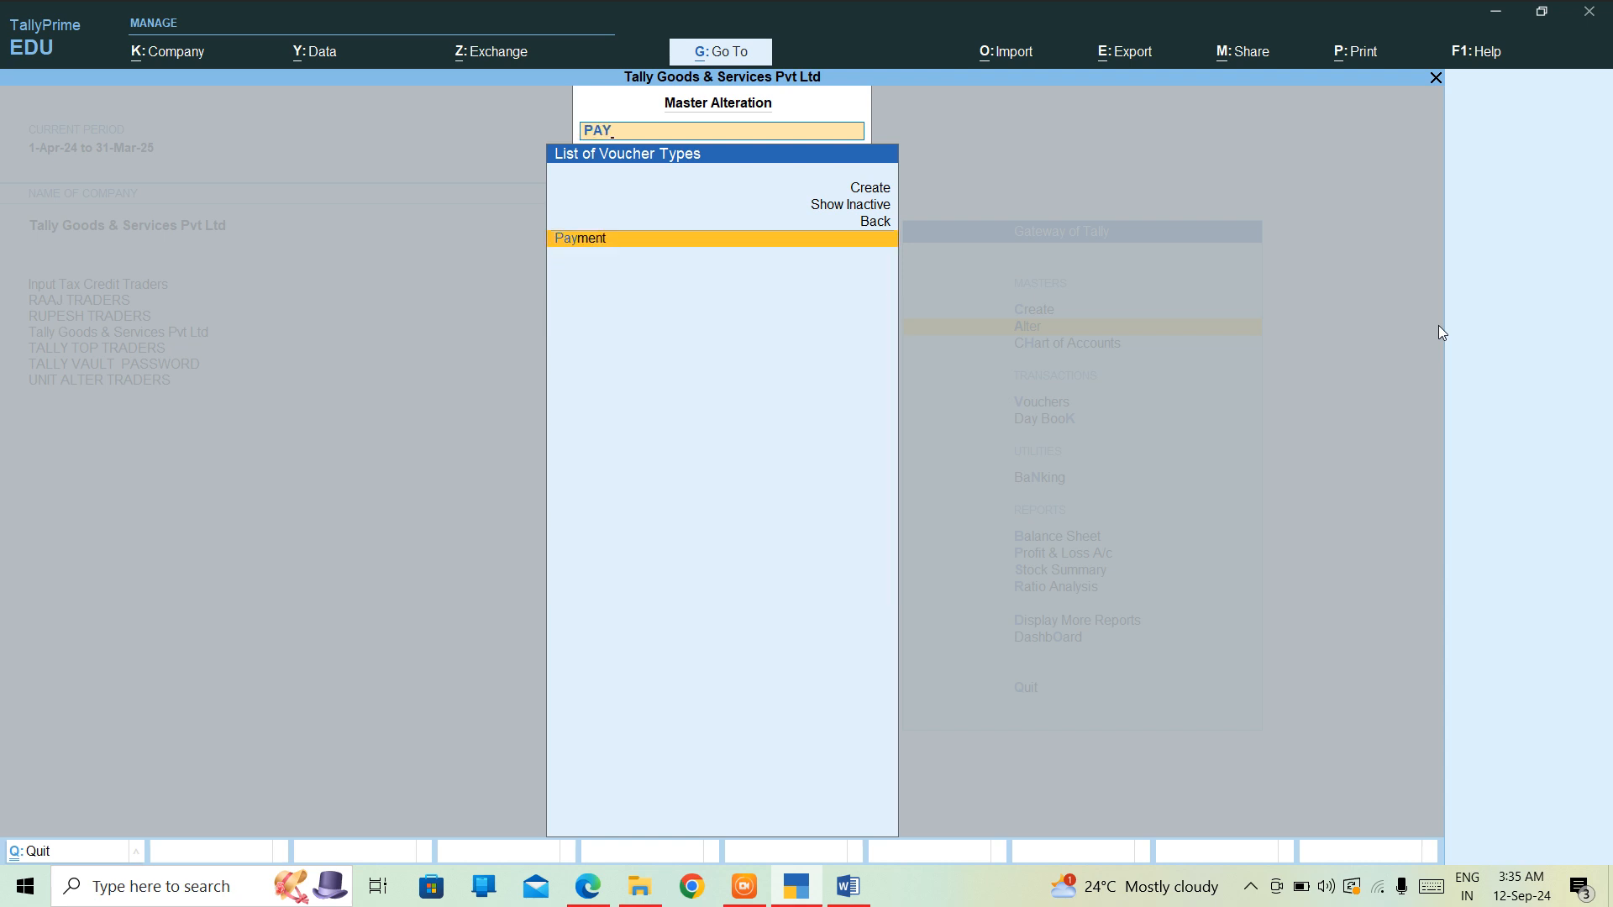
key("Return")
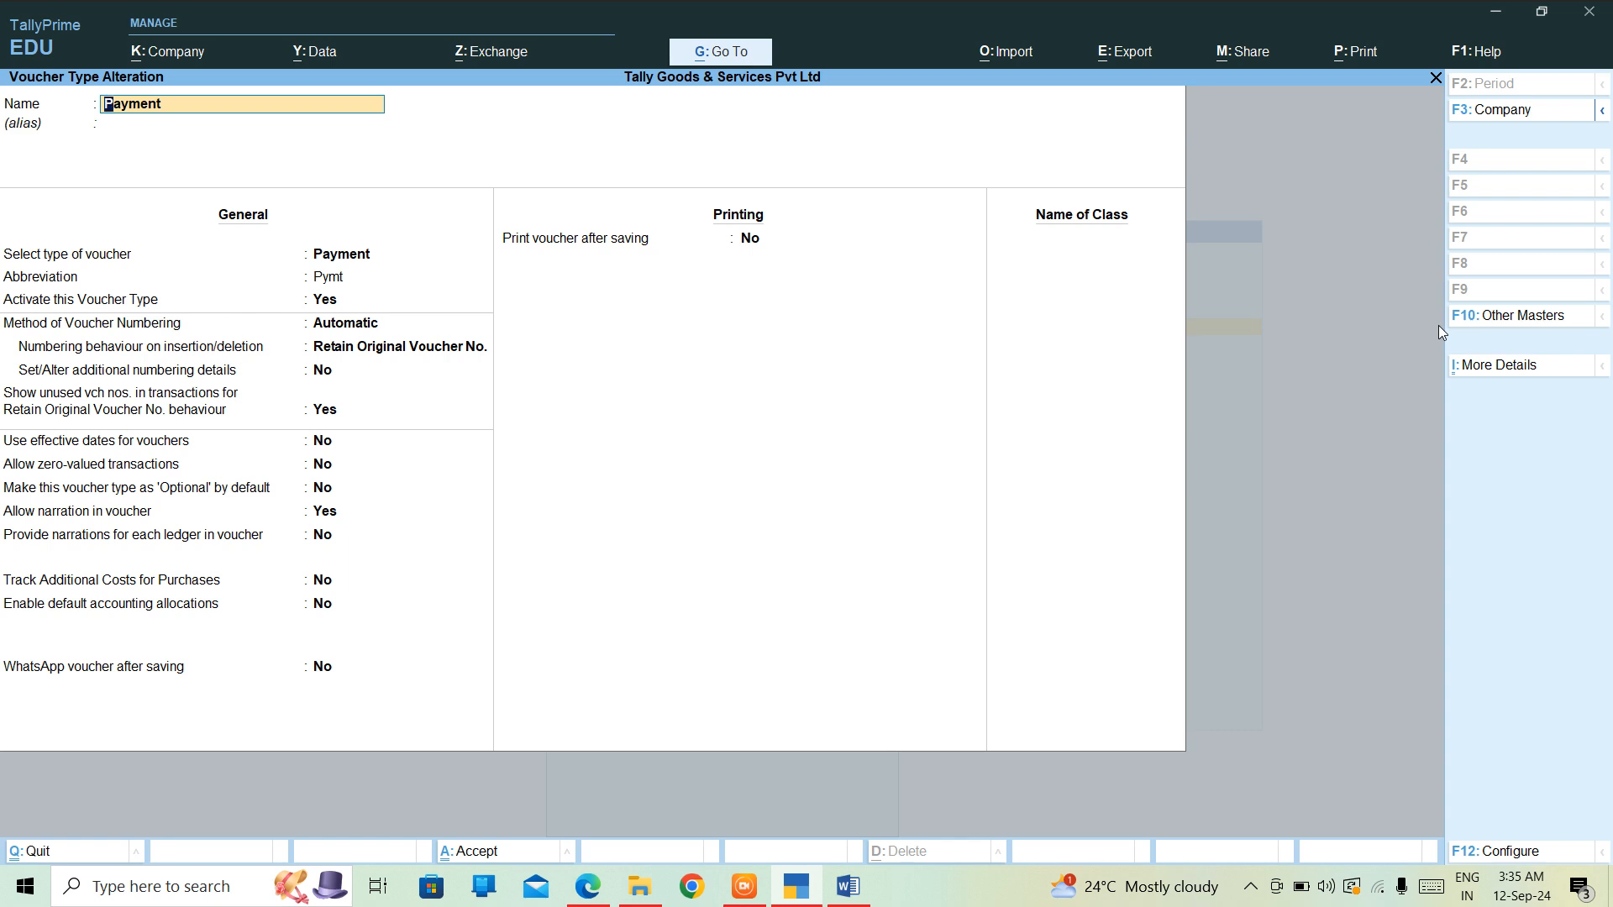
Step: Allow zero-valued transactions in the Payment voucher type and save the alteration
key("Return")
key("Return")
key("Return")
key("Return")
key("Return")
key("Return")
key("Return")
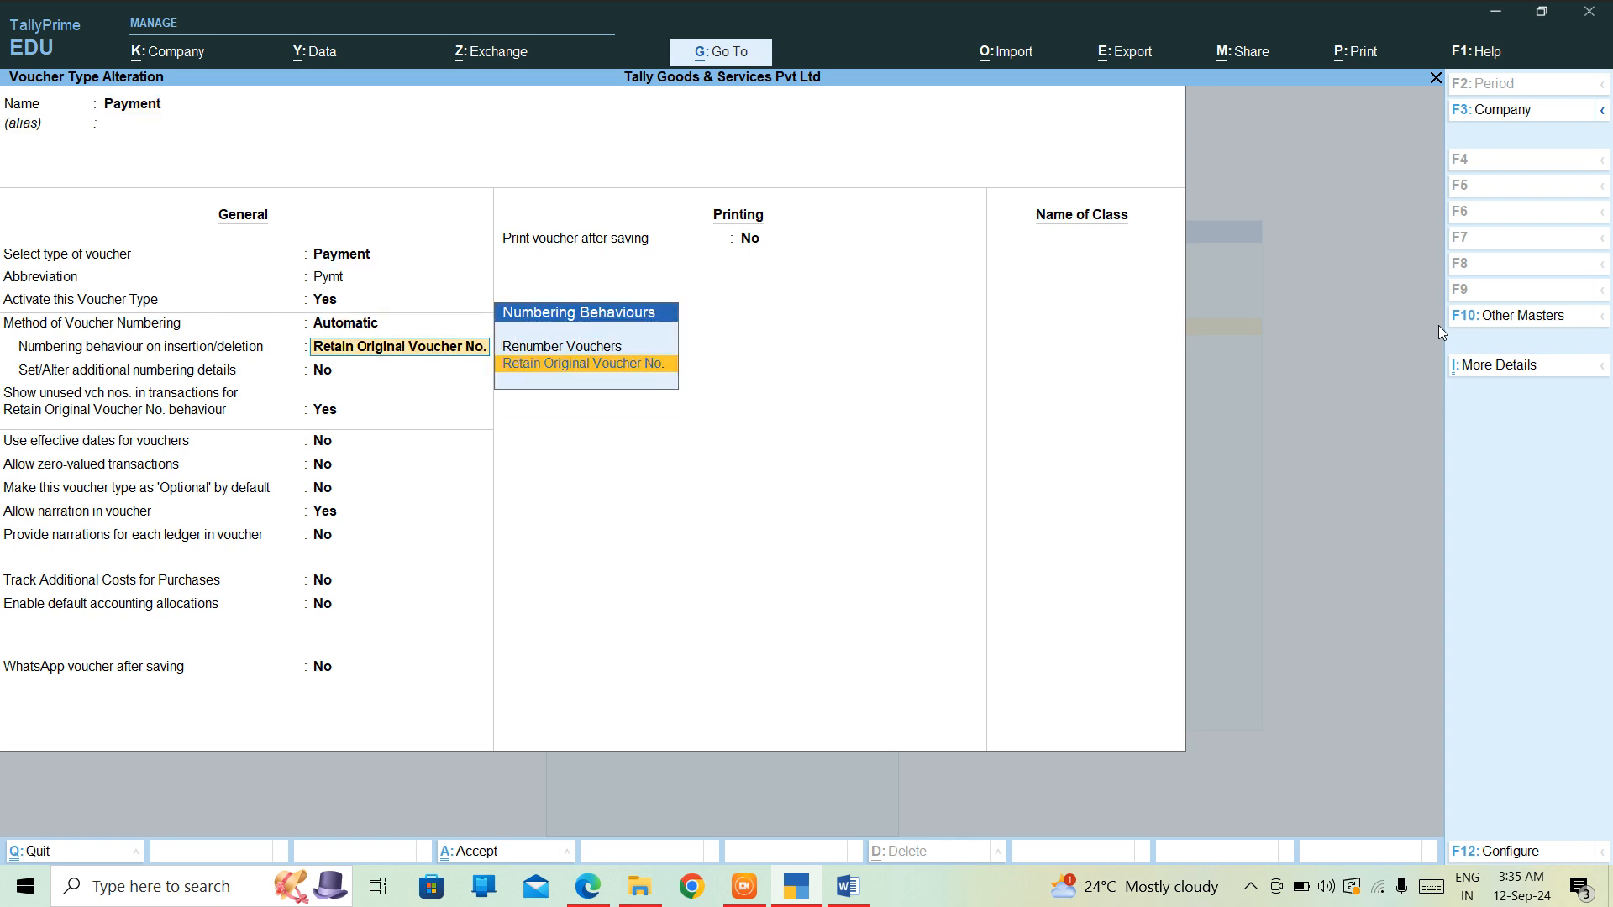
key("Return")
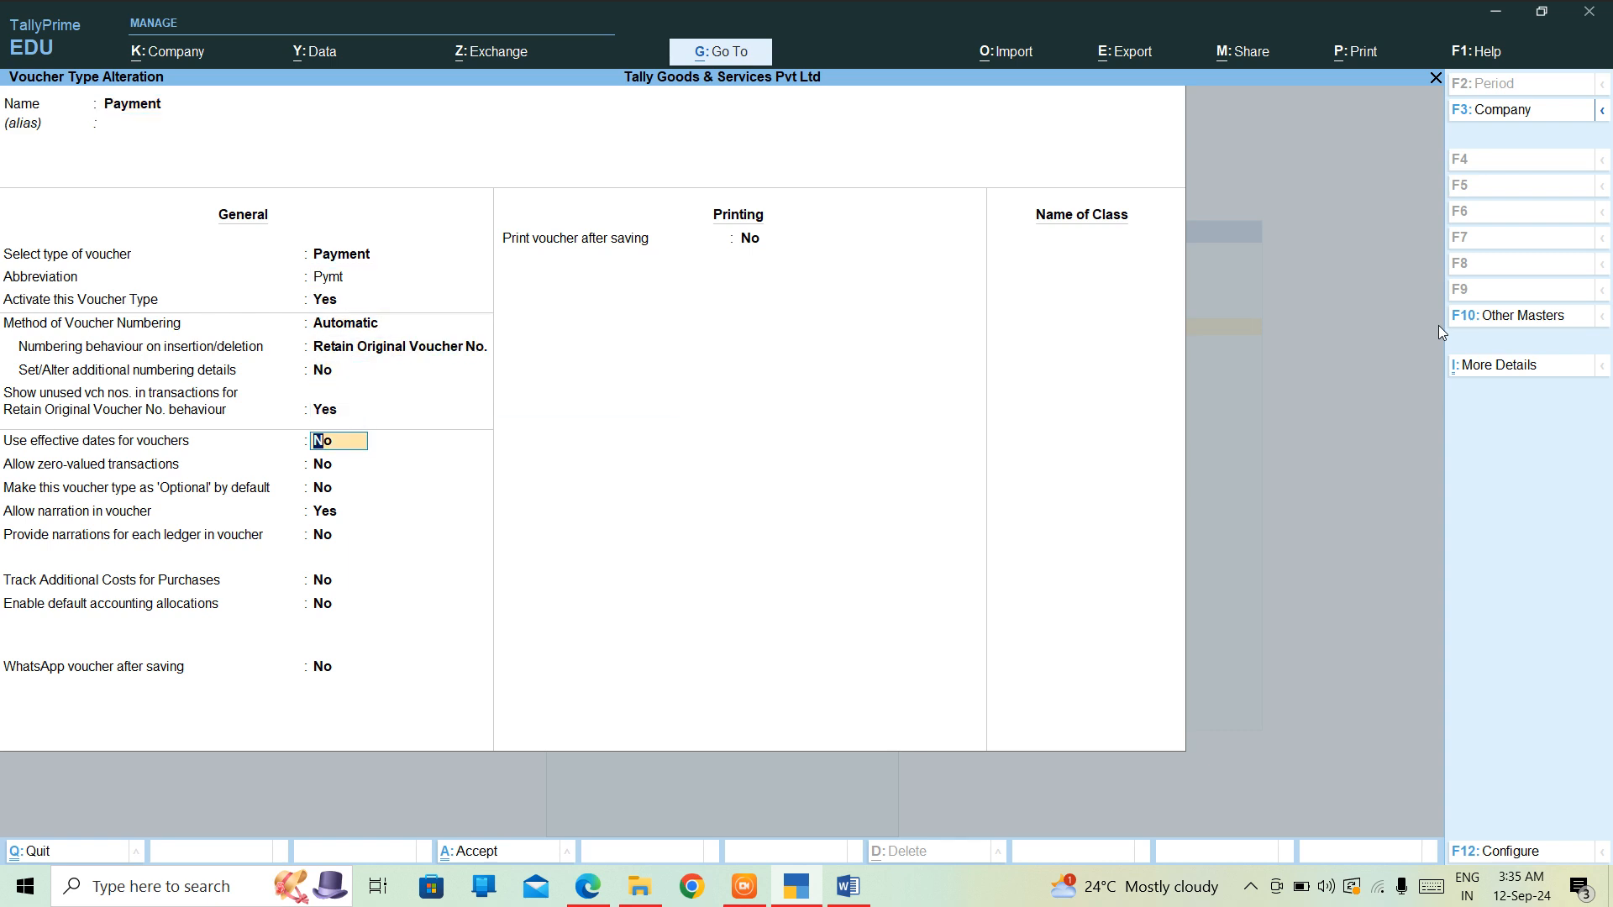
key("Return")
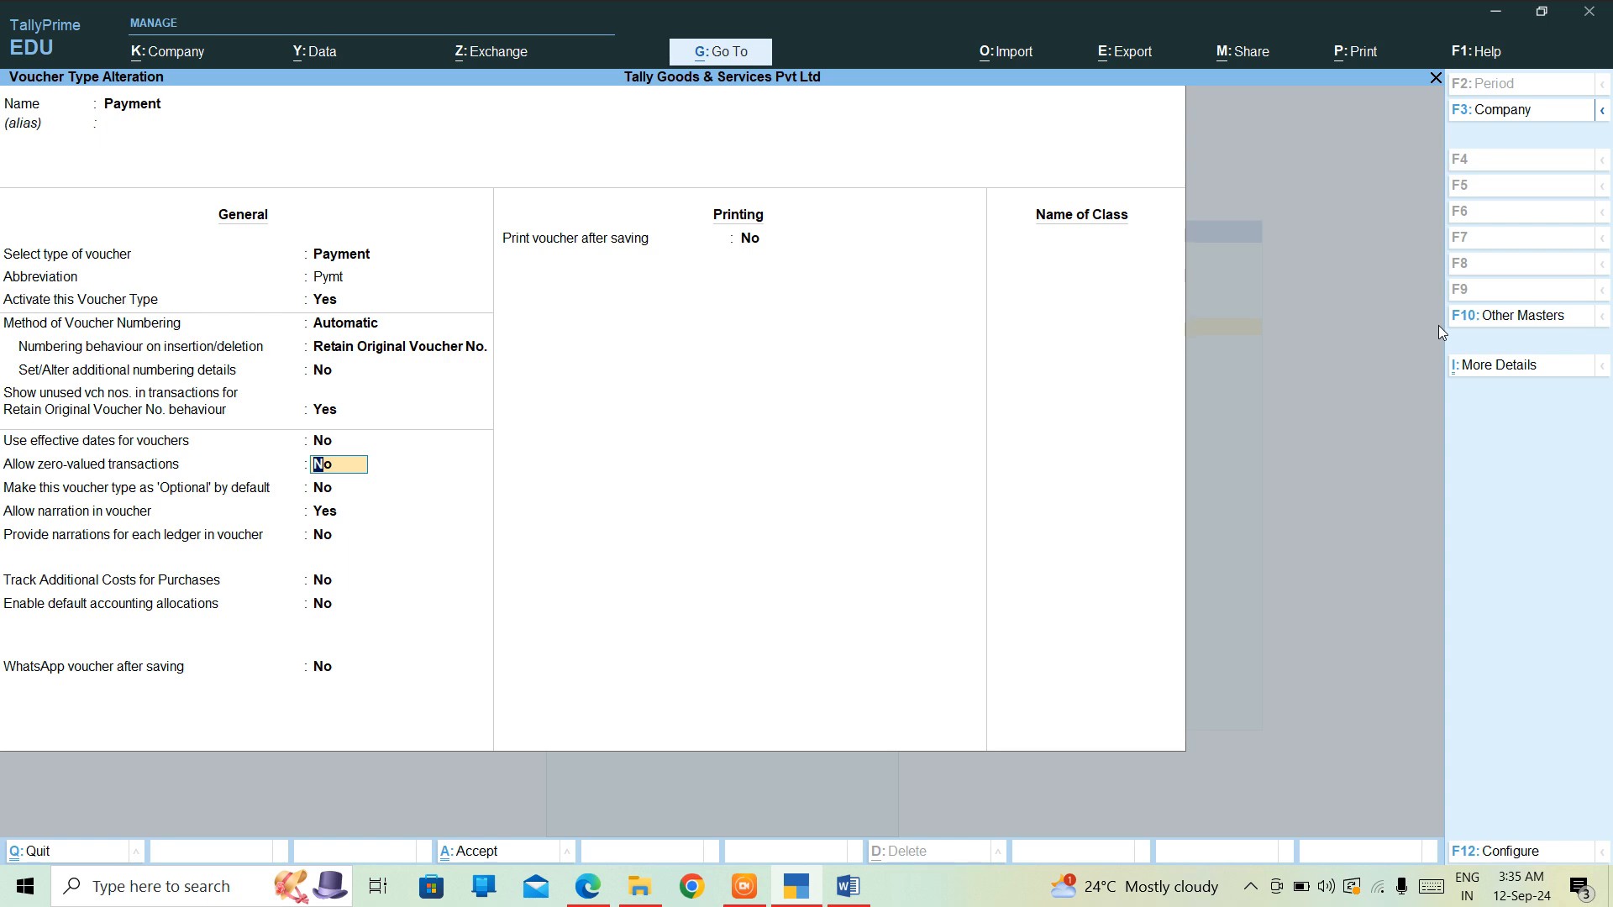
type("y")
key("Return")
key("ctrl")
key("ctrl+a")
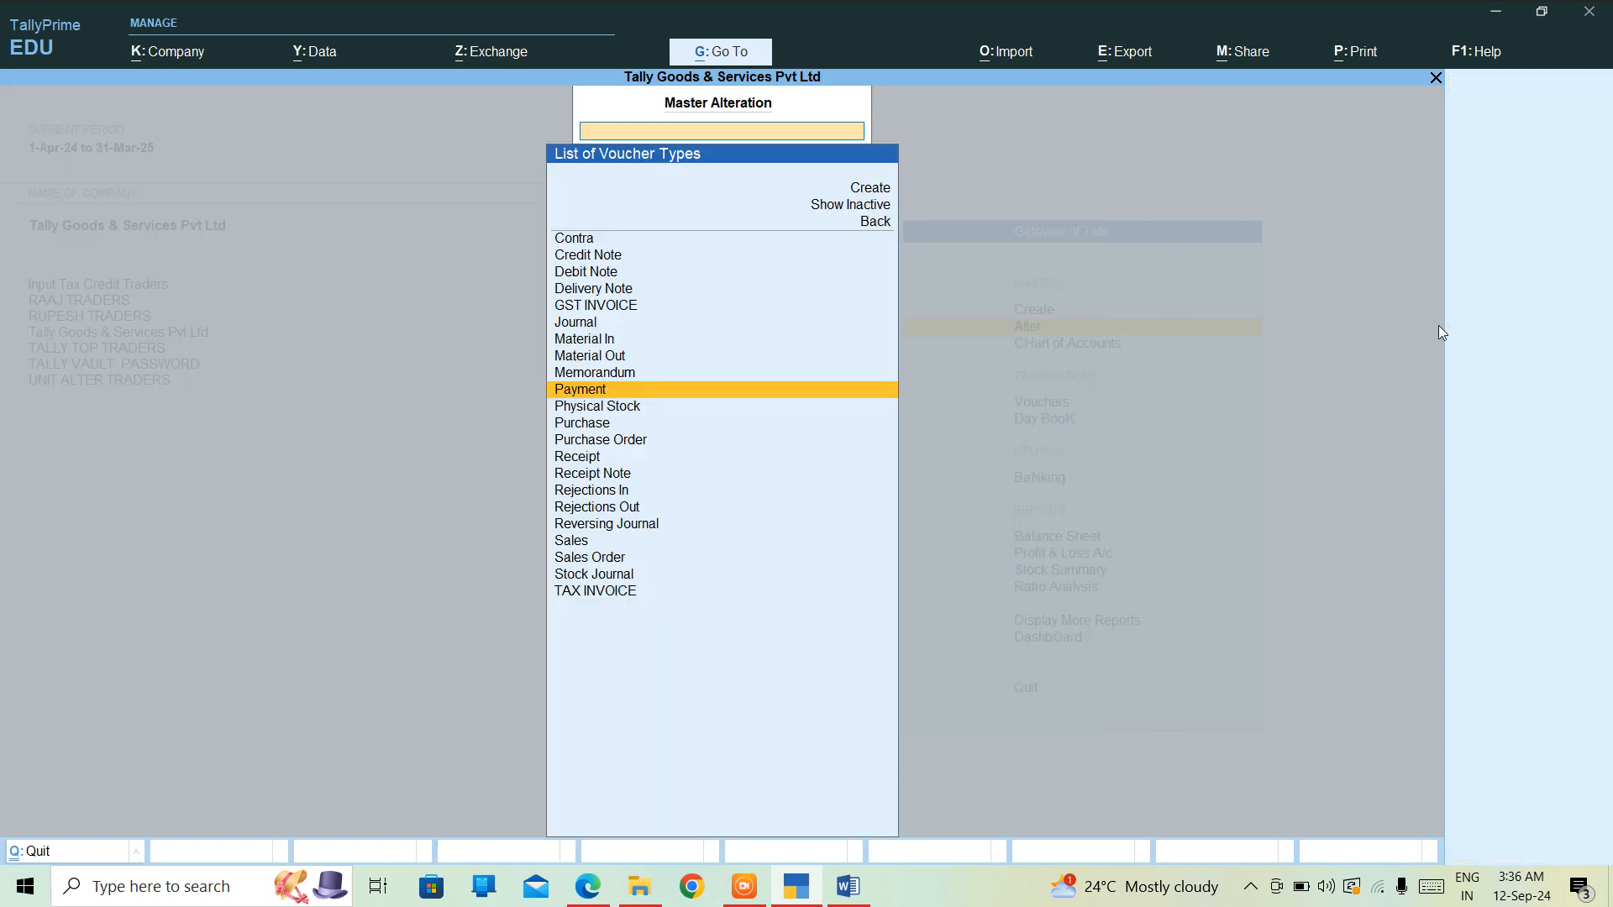
key("Escape")
key("Escape")
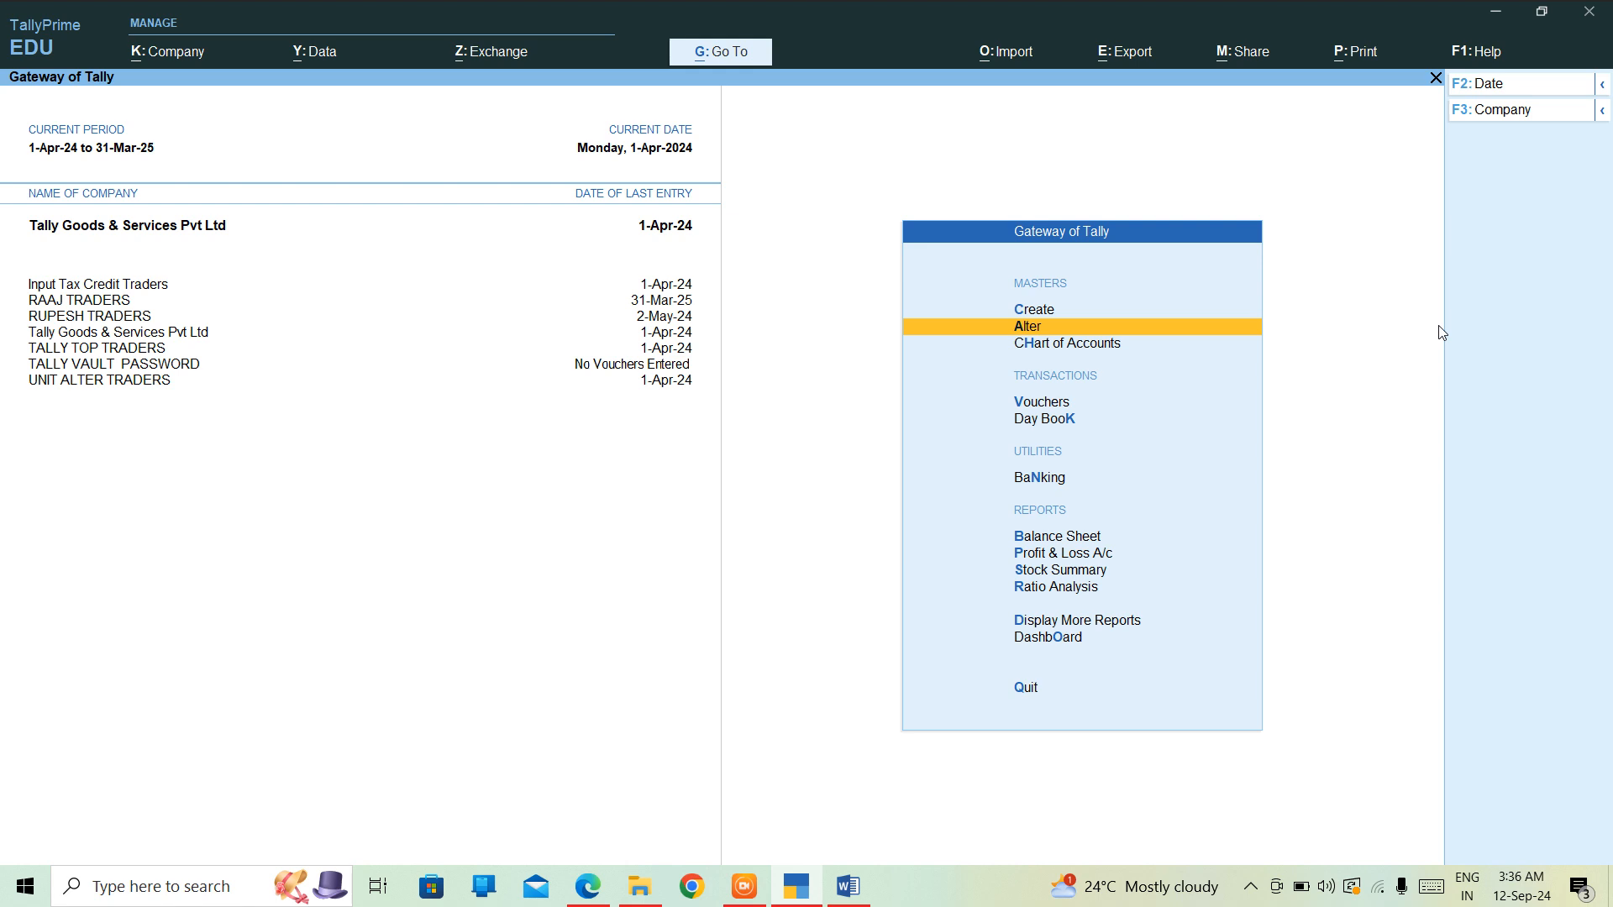
Step: Start a new Payment voucher
key("Down")
key("Down")
key("Return")
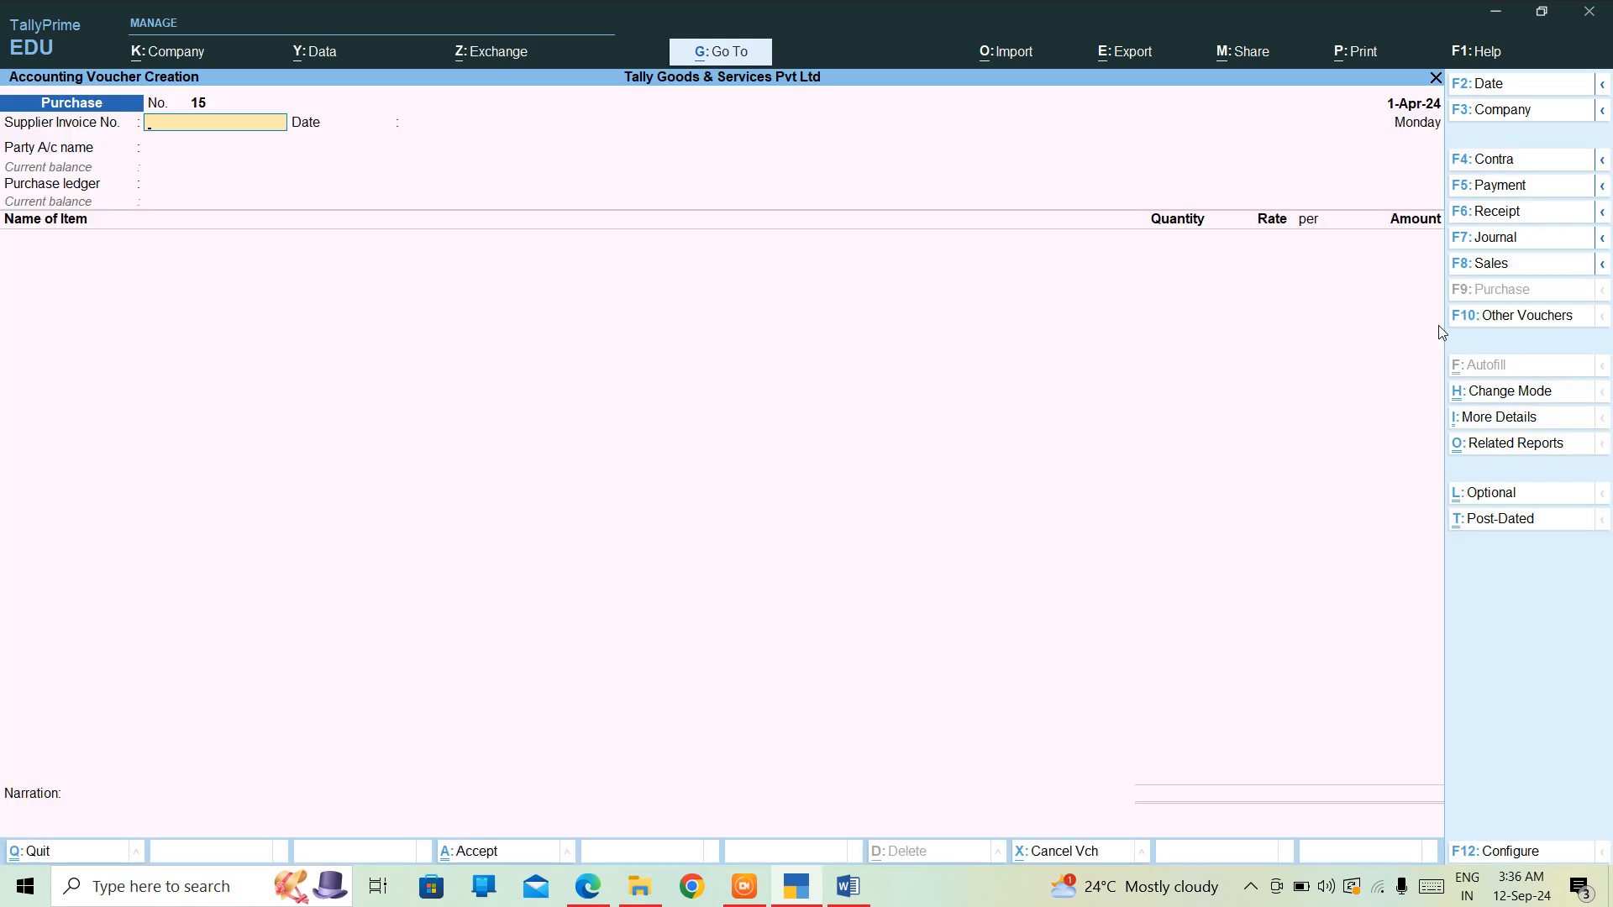
key("F6")
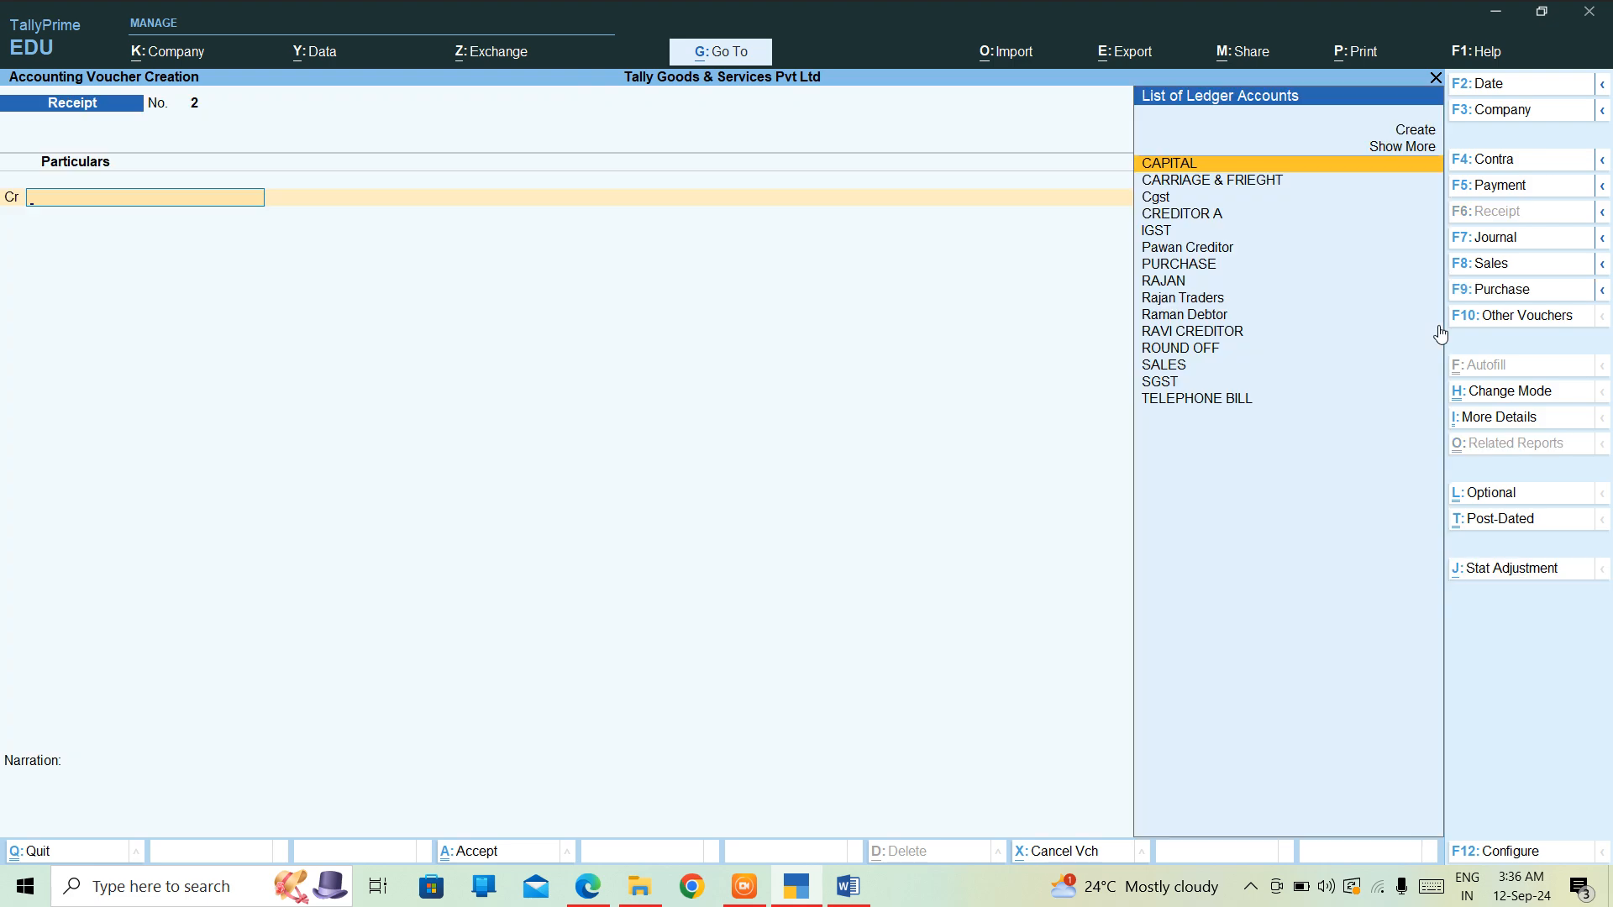
key("F5")
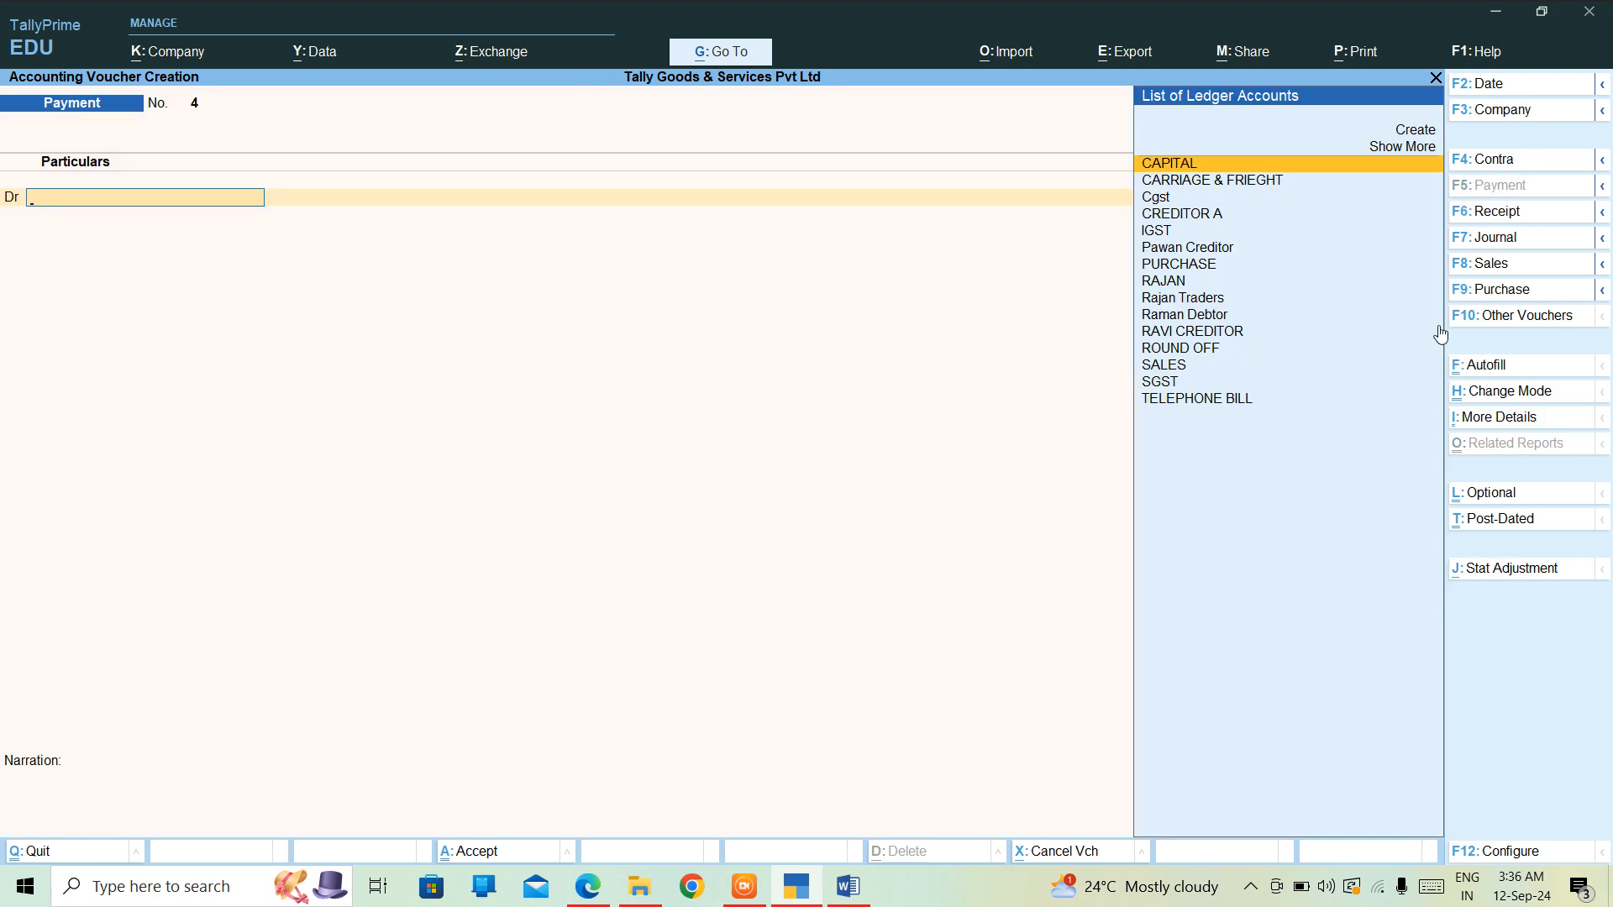
Step: Debit the TELEPHONE BILL ledger with 1,000 on the first line of the payment voucher
key("Down")
key("Down")
key("Down")
key("Down")
key("Down")
key("Down")
key("Down")
key("Down")
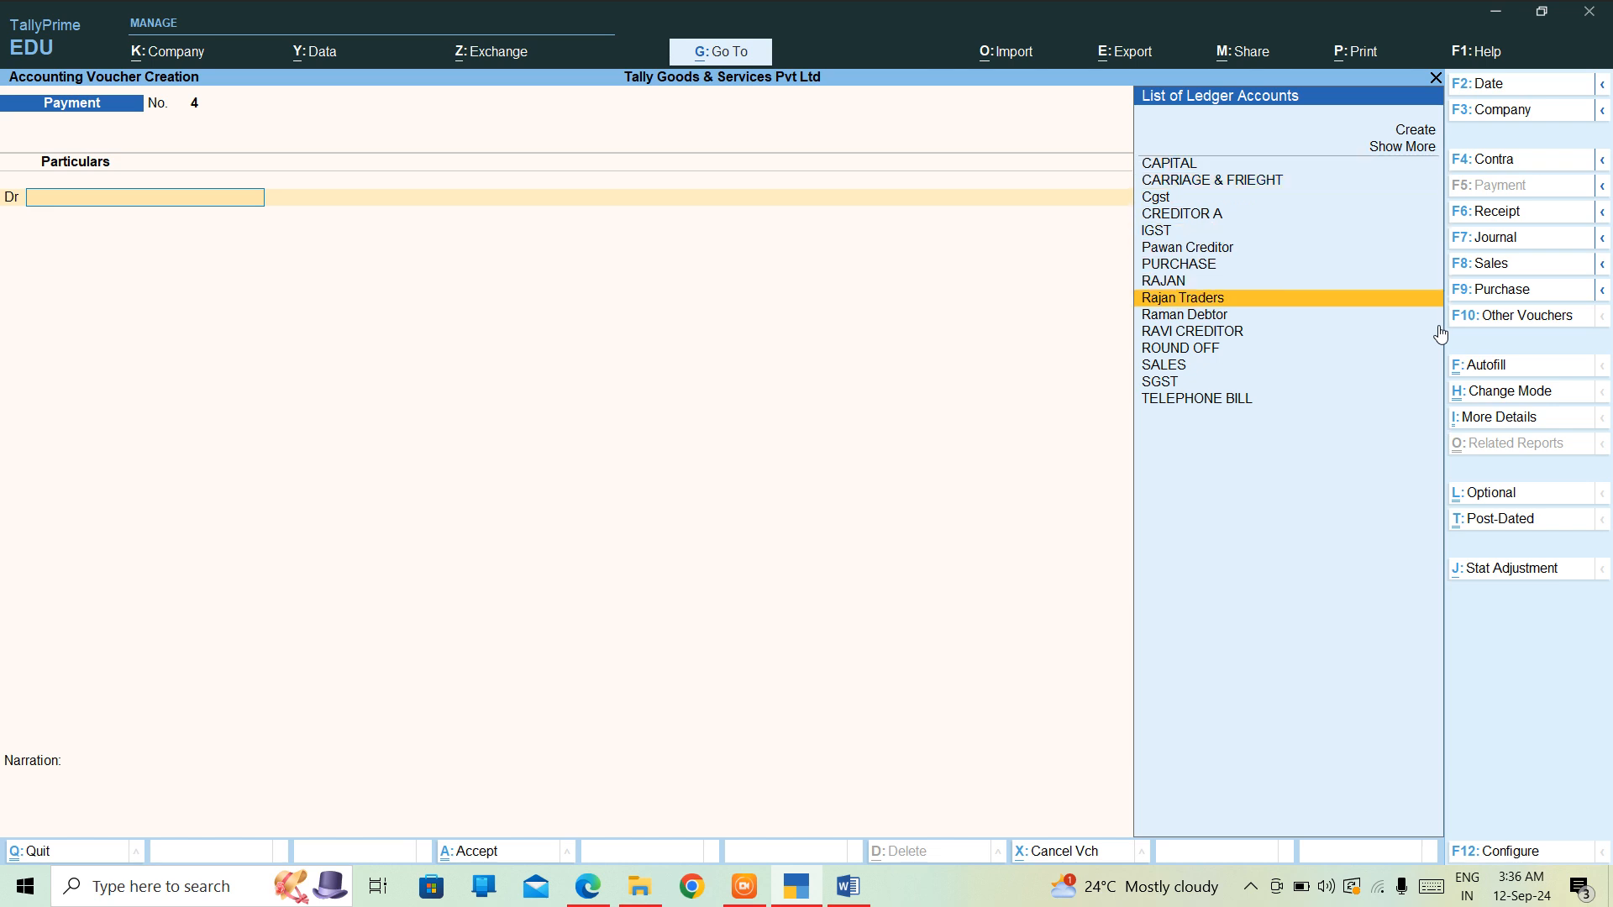
key("Down")
key("Down")
key("Up")
key("Up")
key("Up")
key("Up")
key("Up")
key("Up")
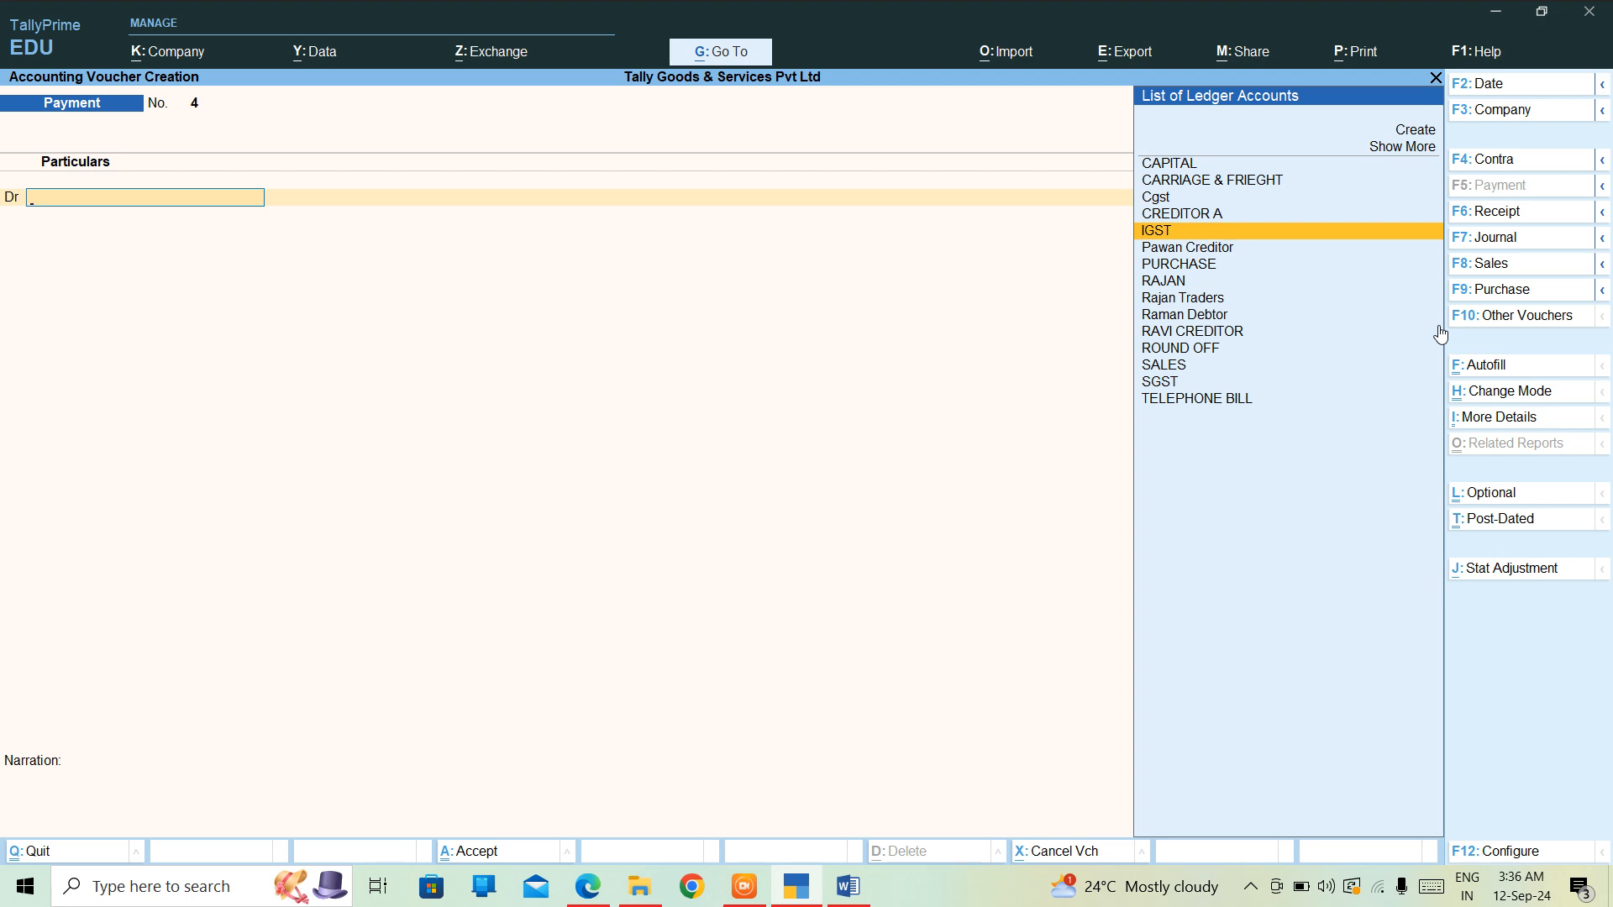
key("Down")
key("Down")
key("Down")
key("Down")
key("Down")
key("Down")
key("Down")
key("Down")
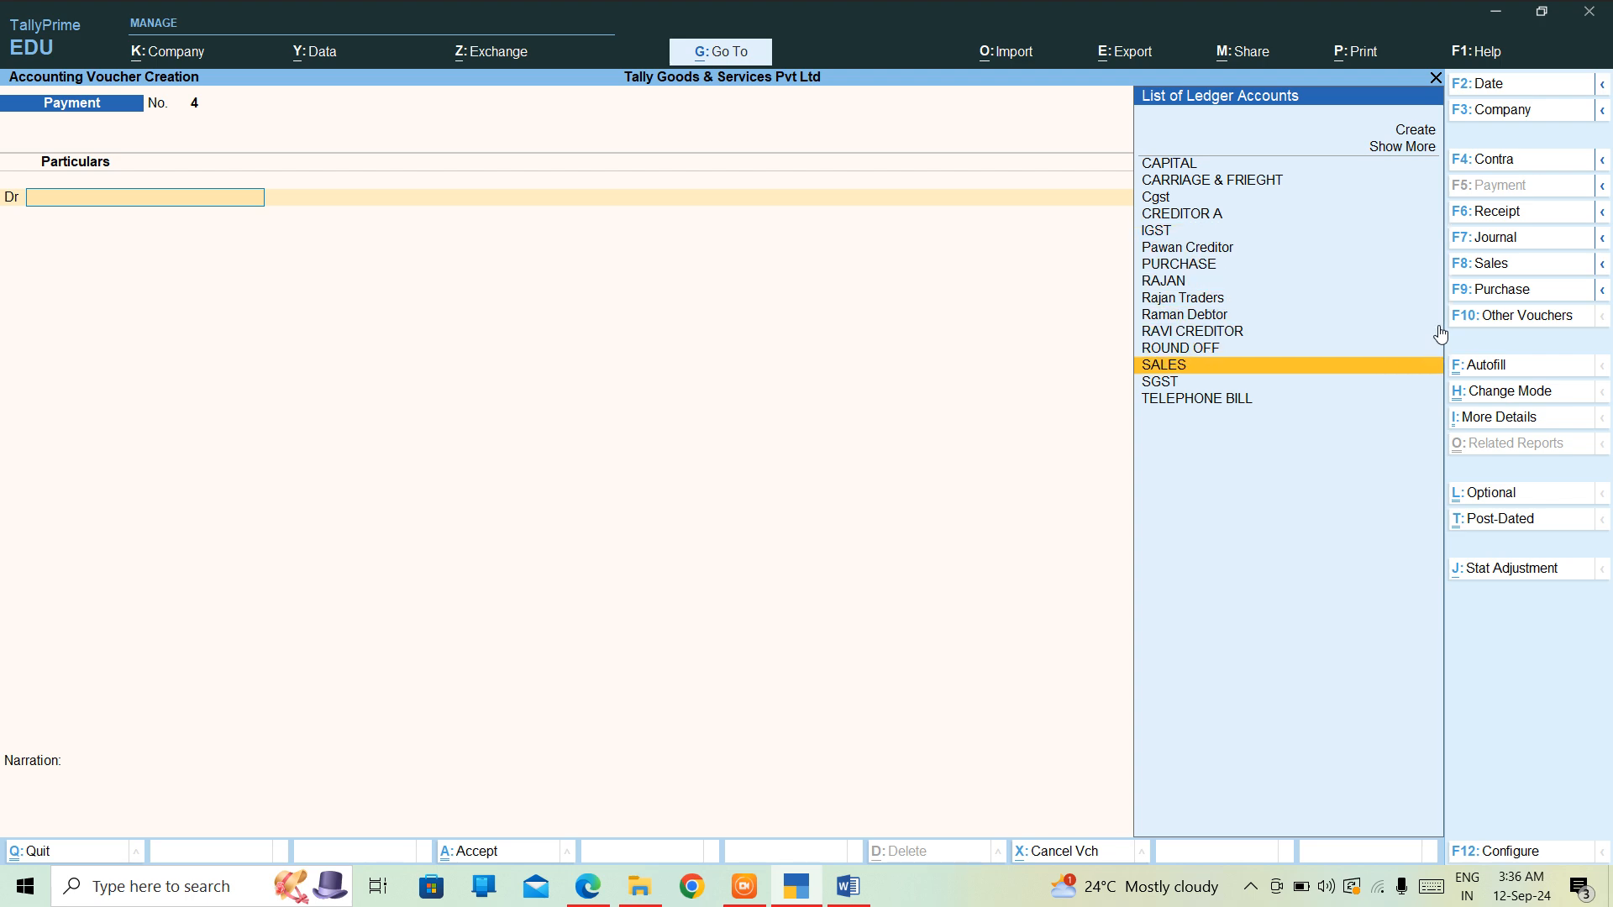
key("Down")
key("Down")
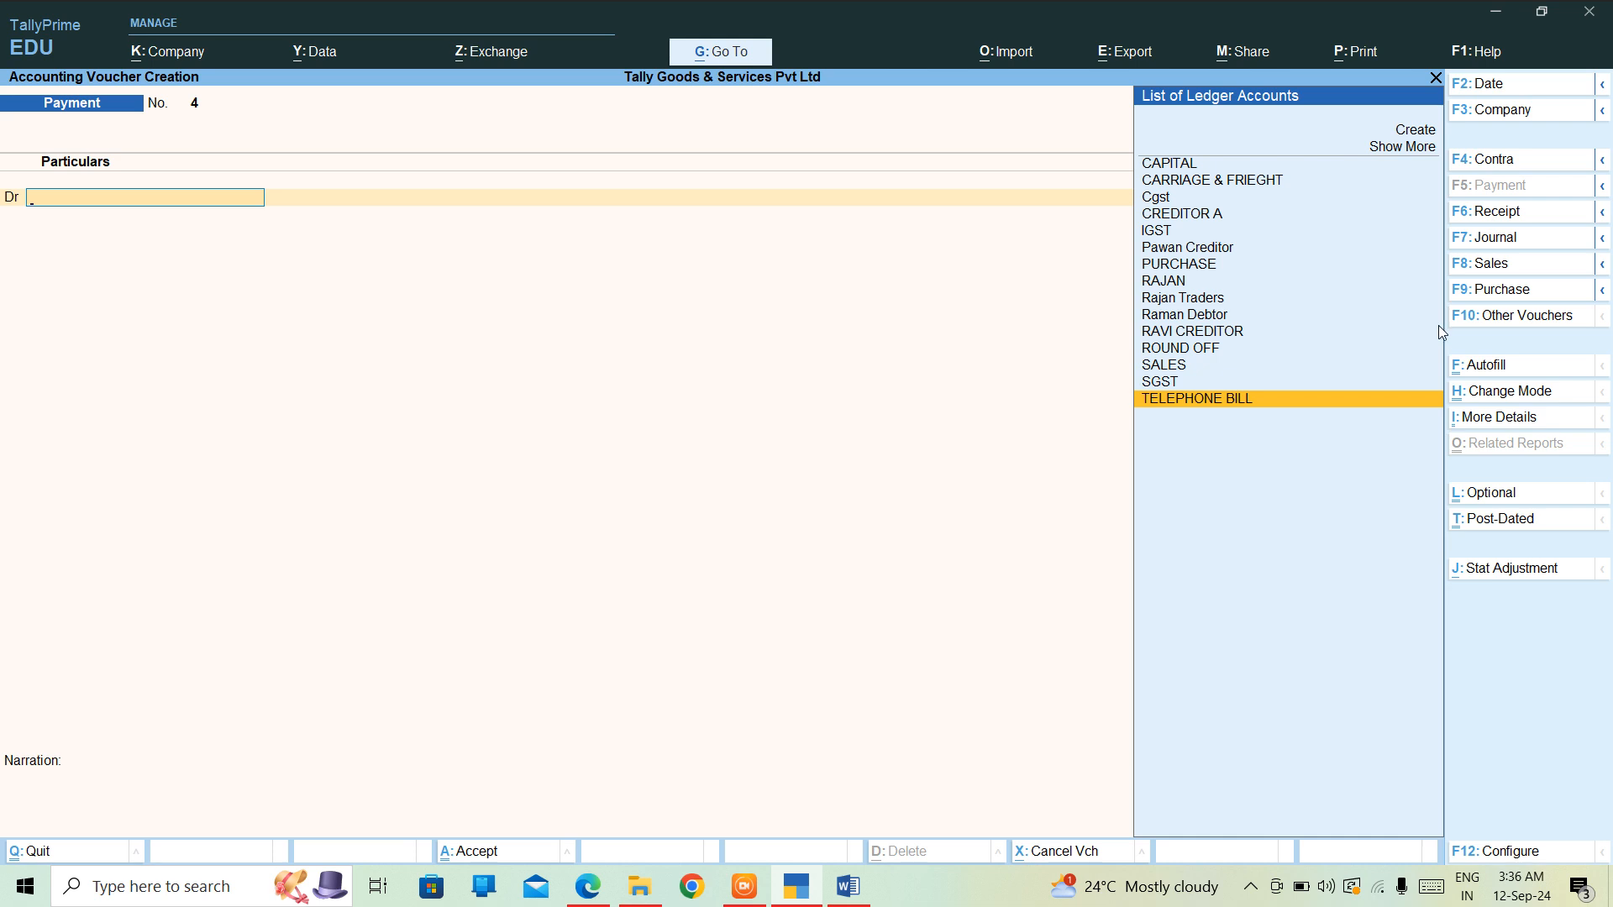
key("Return")
type("1000")
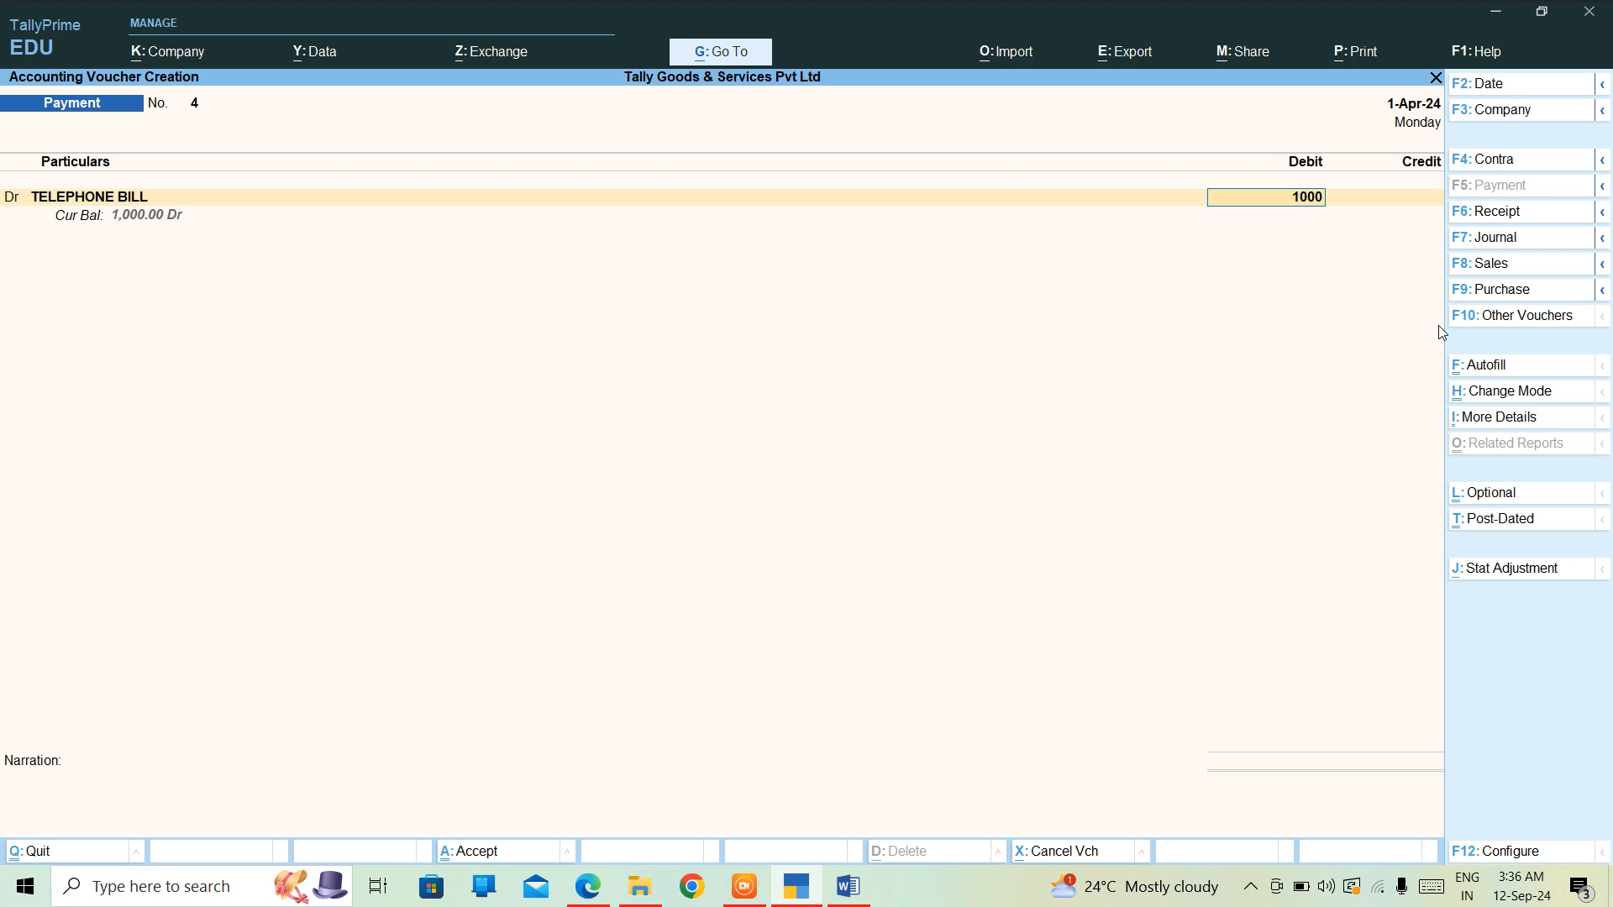
key("Return")
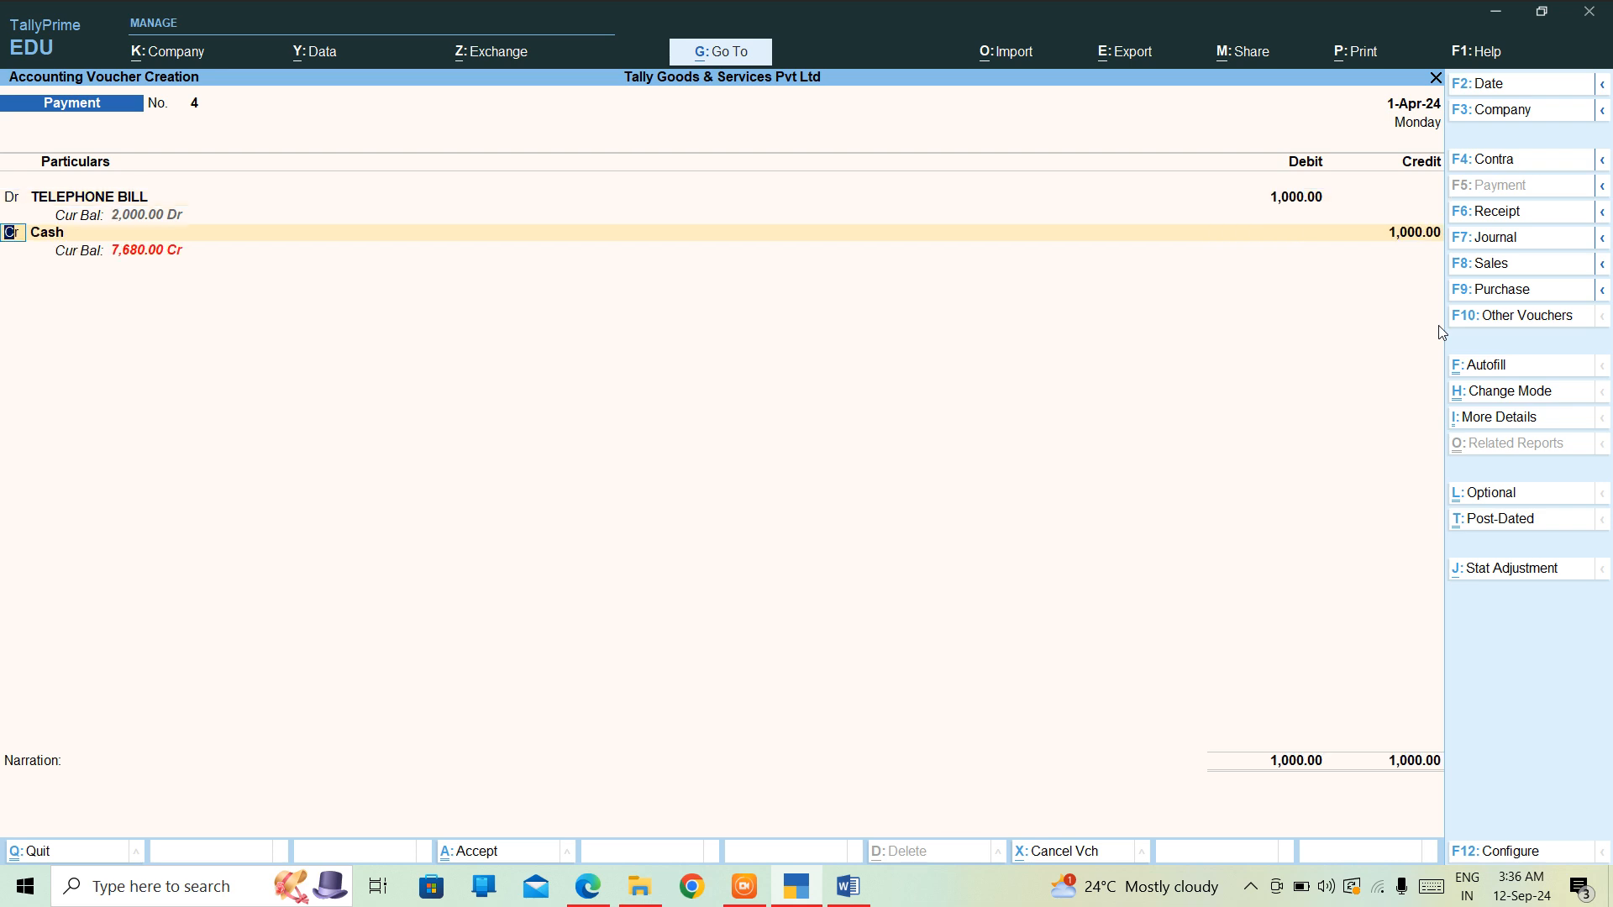
Step: Make the payment voucher's second line a debit entry and open the creation of a new ledger for it
key("d")
key("Return")
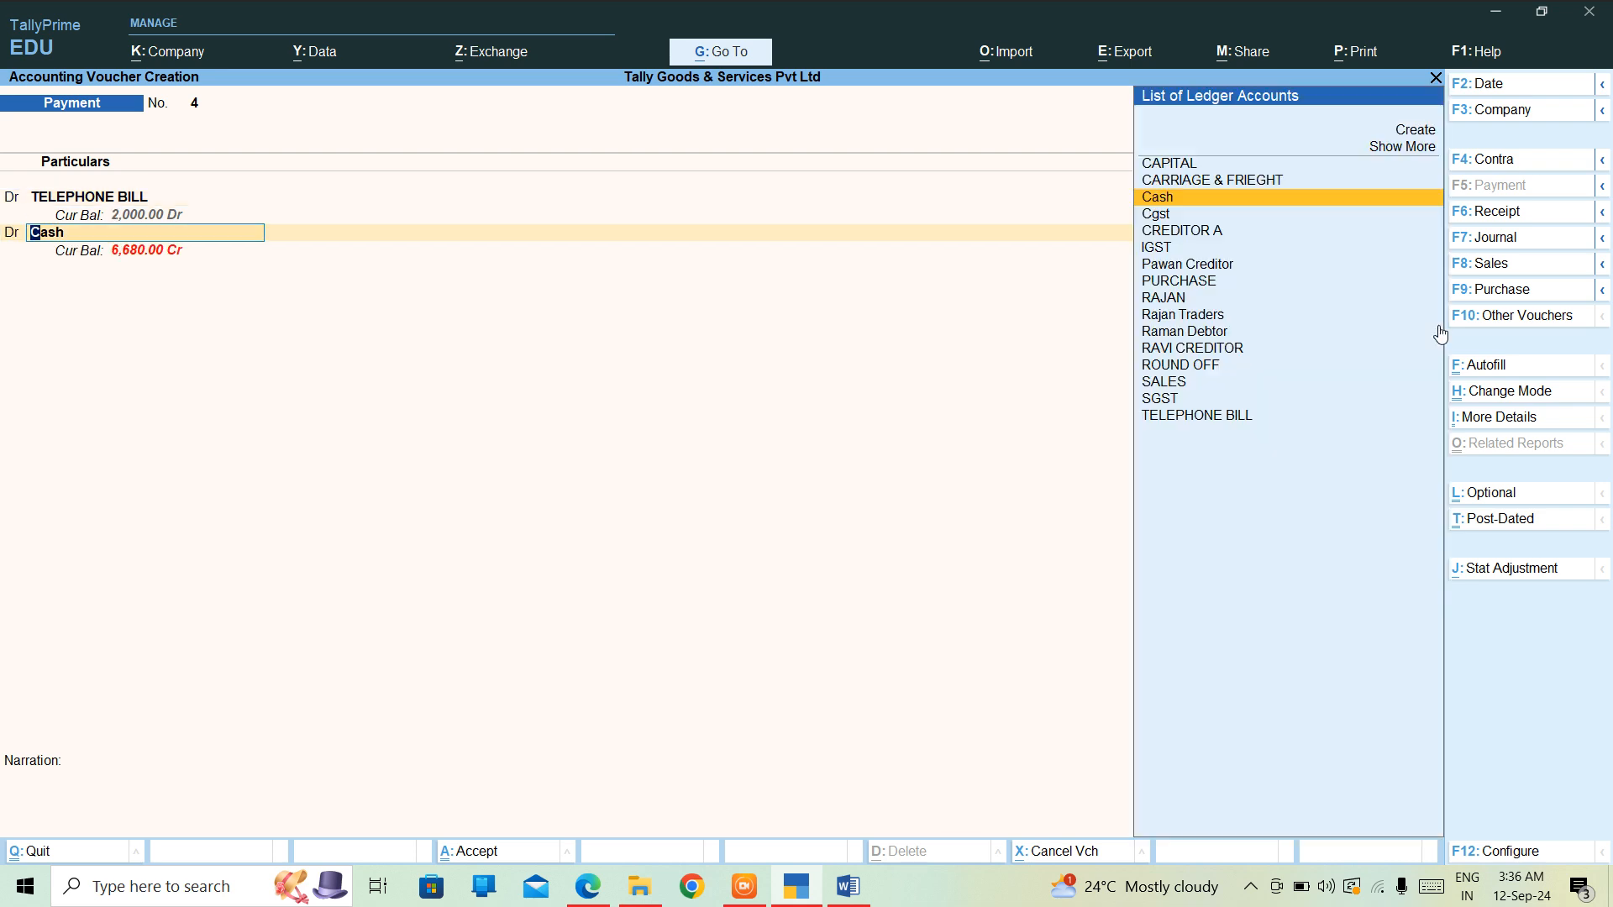
key("Down")
key("Down")
key("Down")
key("Down")
key("Down")
key("Down")
key("Down")
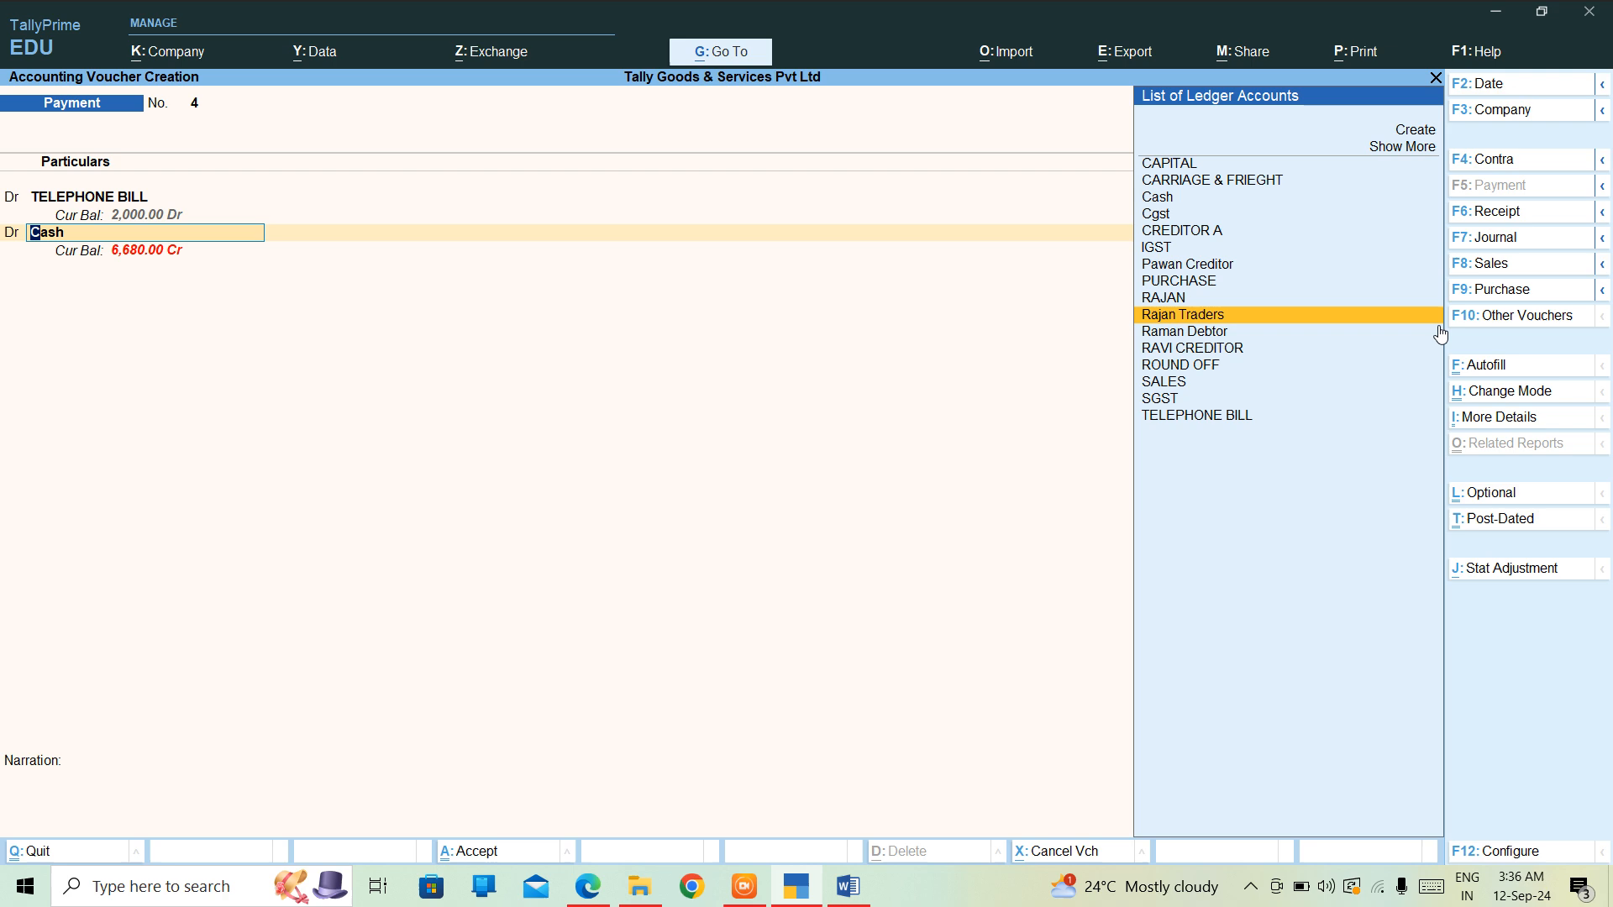
key("Up")
key("Up")
key("Up")
key("Up")
key("Up")
key("Up")
key("Up")
key("Up")
key("Up")
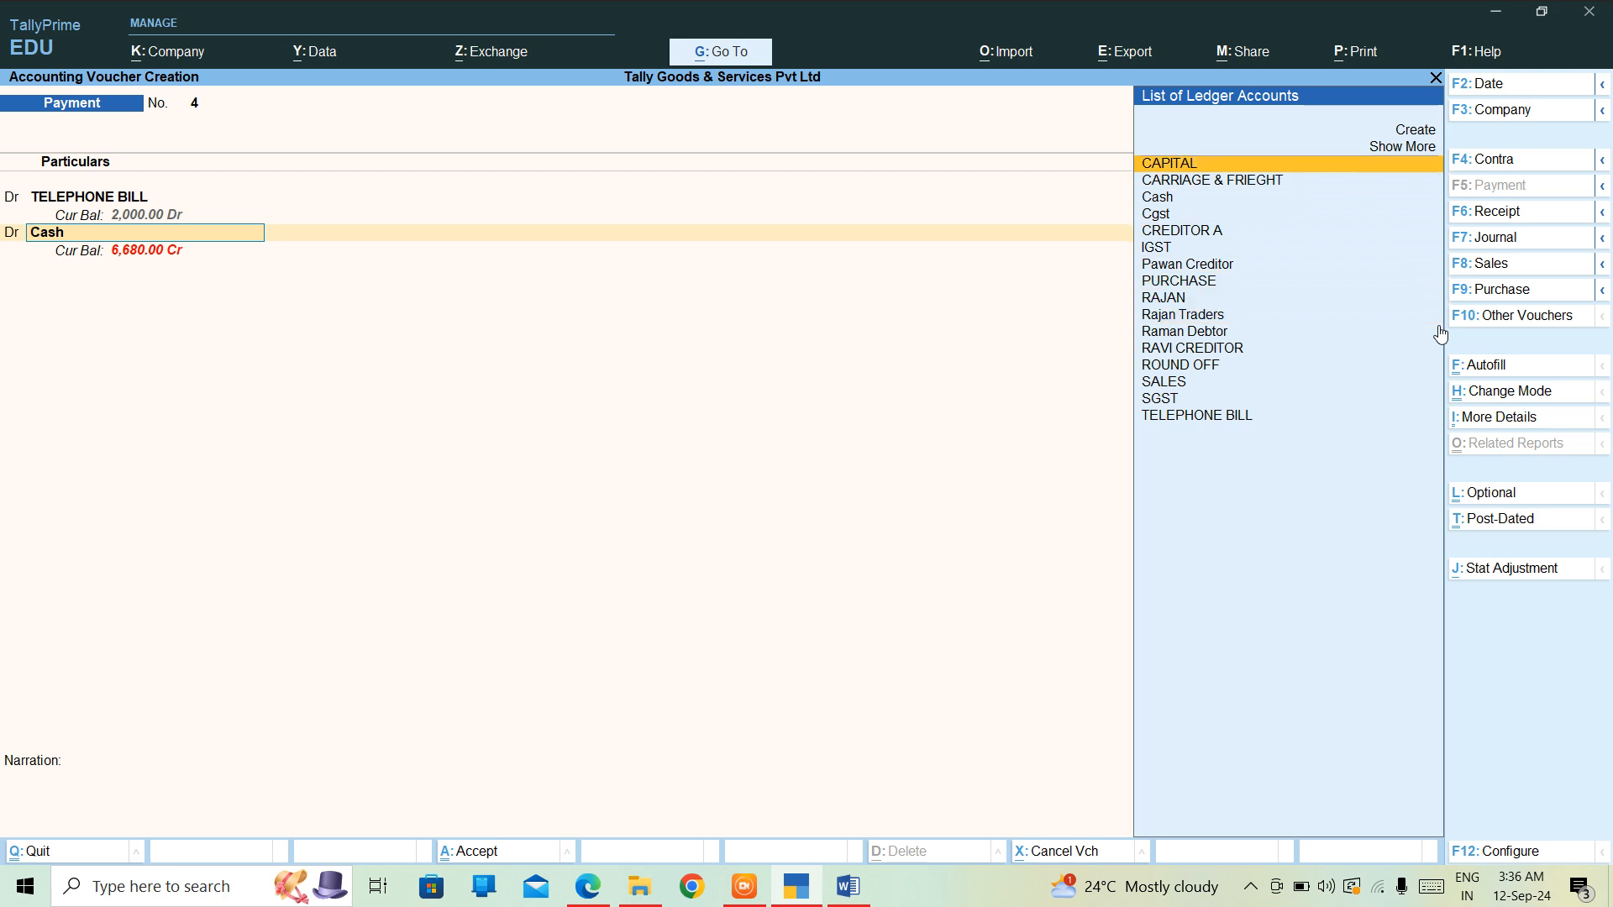
key("alt+c")
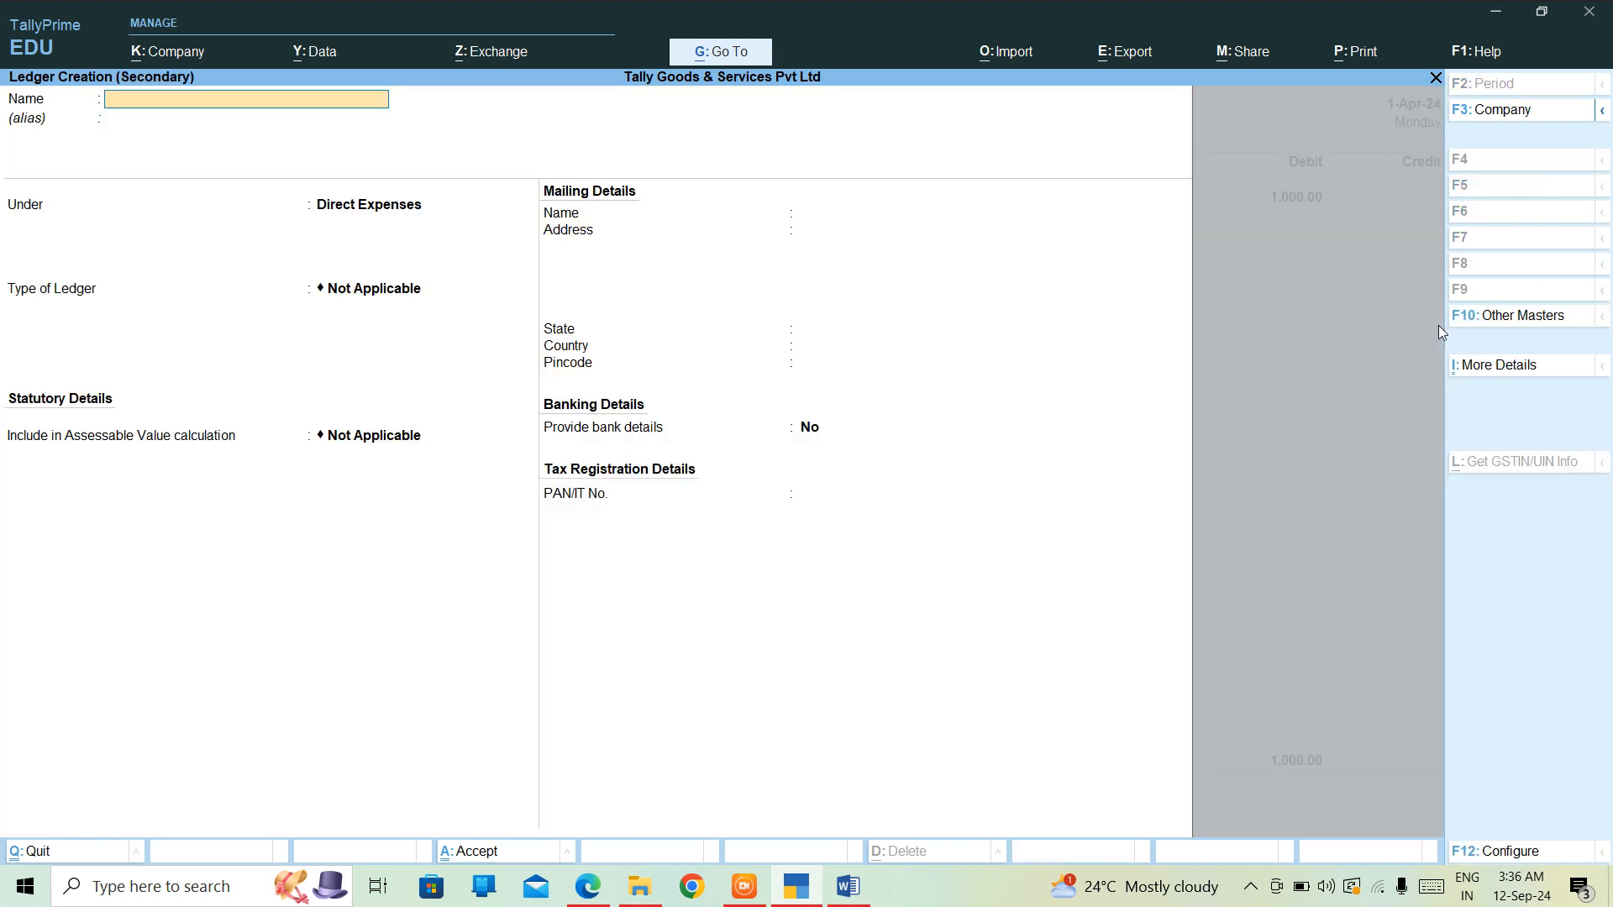
type("CARRIAGE")
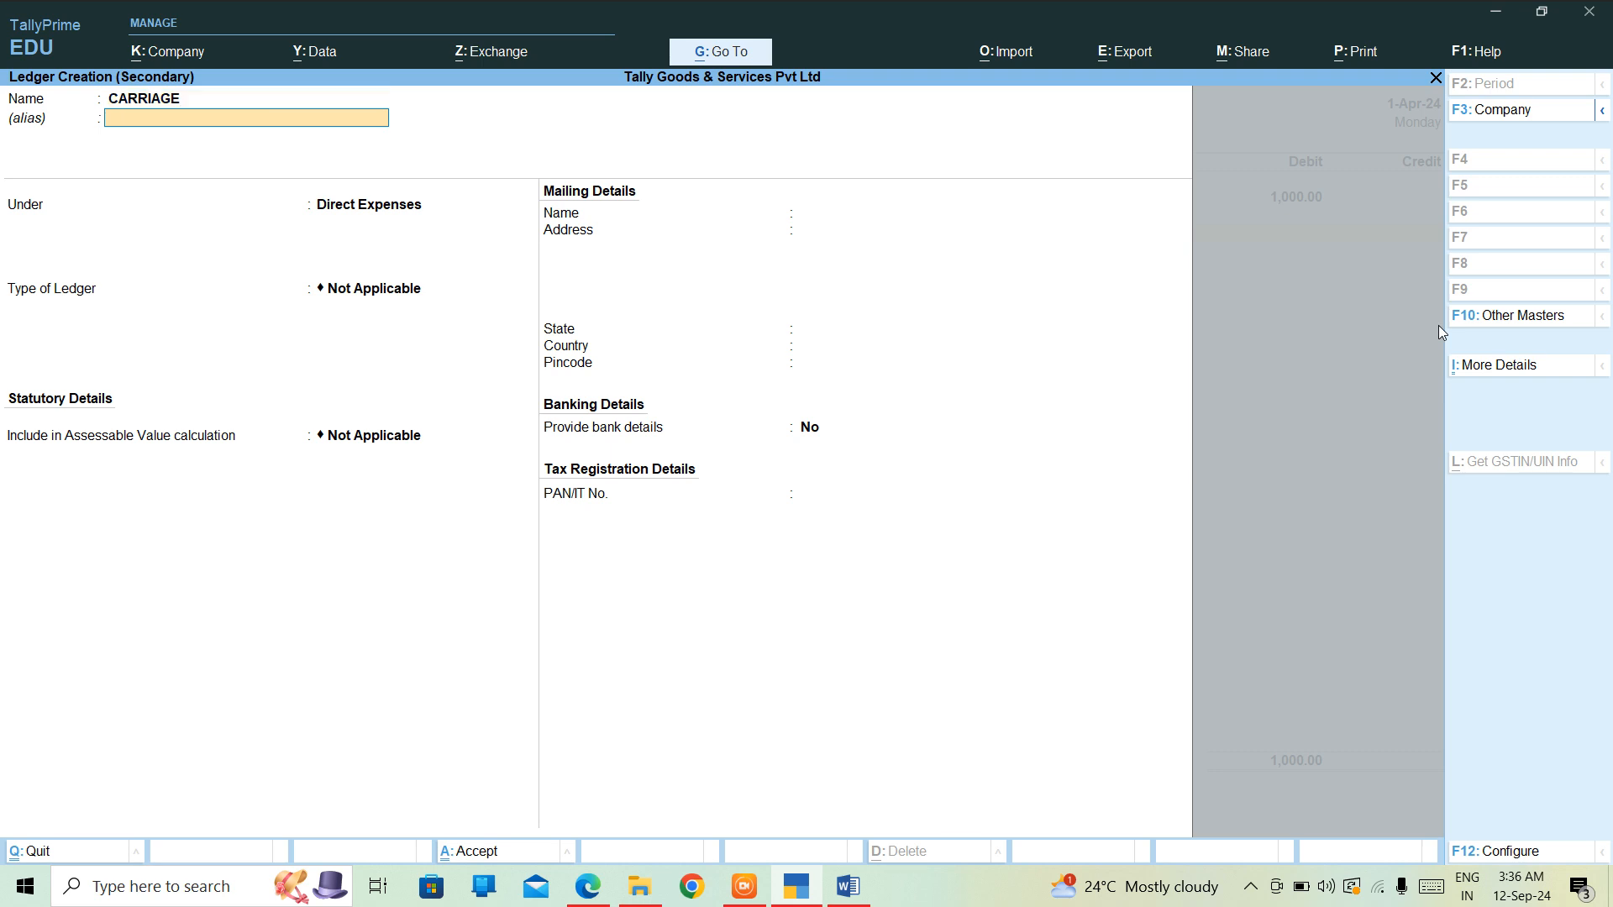
key("Return")
key("BackSpace")
key("BackSpace")
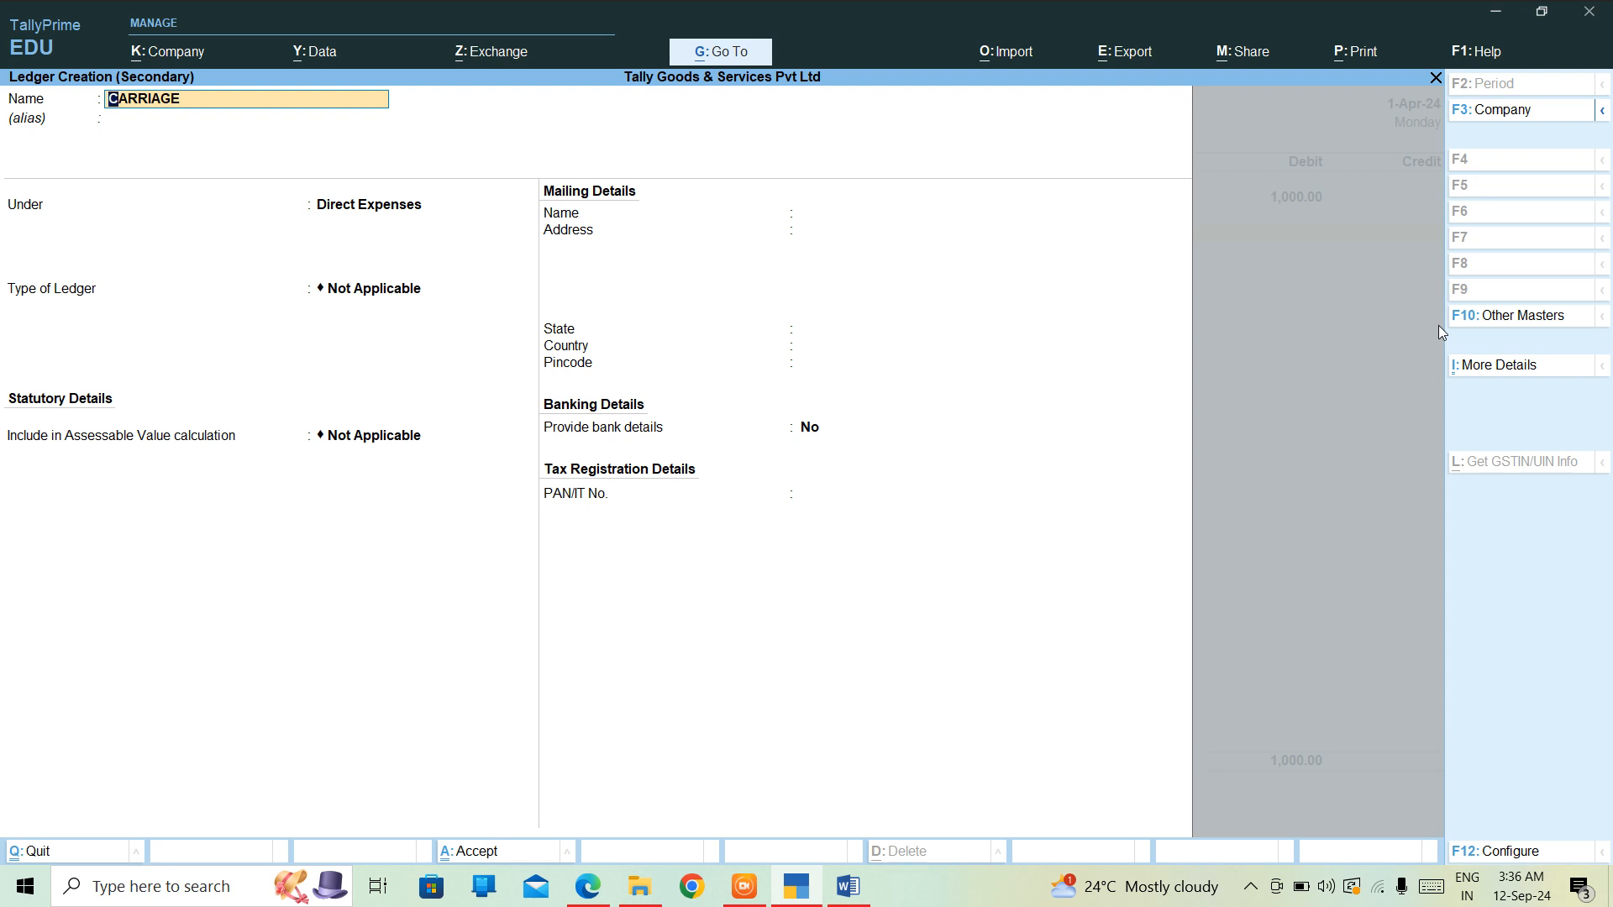
key("BackSpace")
Step: Name the new ledger INDIRECT EXP and place it under the Indirect Expenses group
type("INDIRECT EXP")
key("Return")
key("Return")
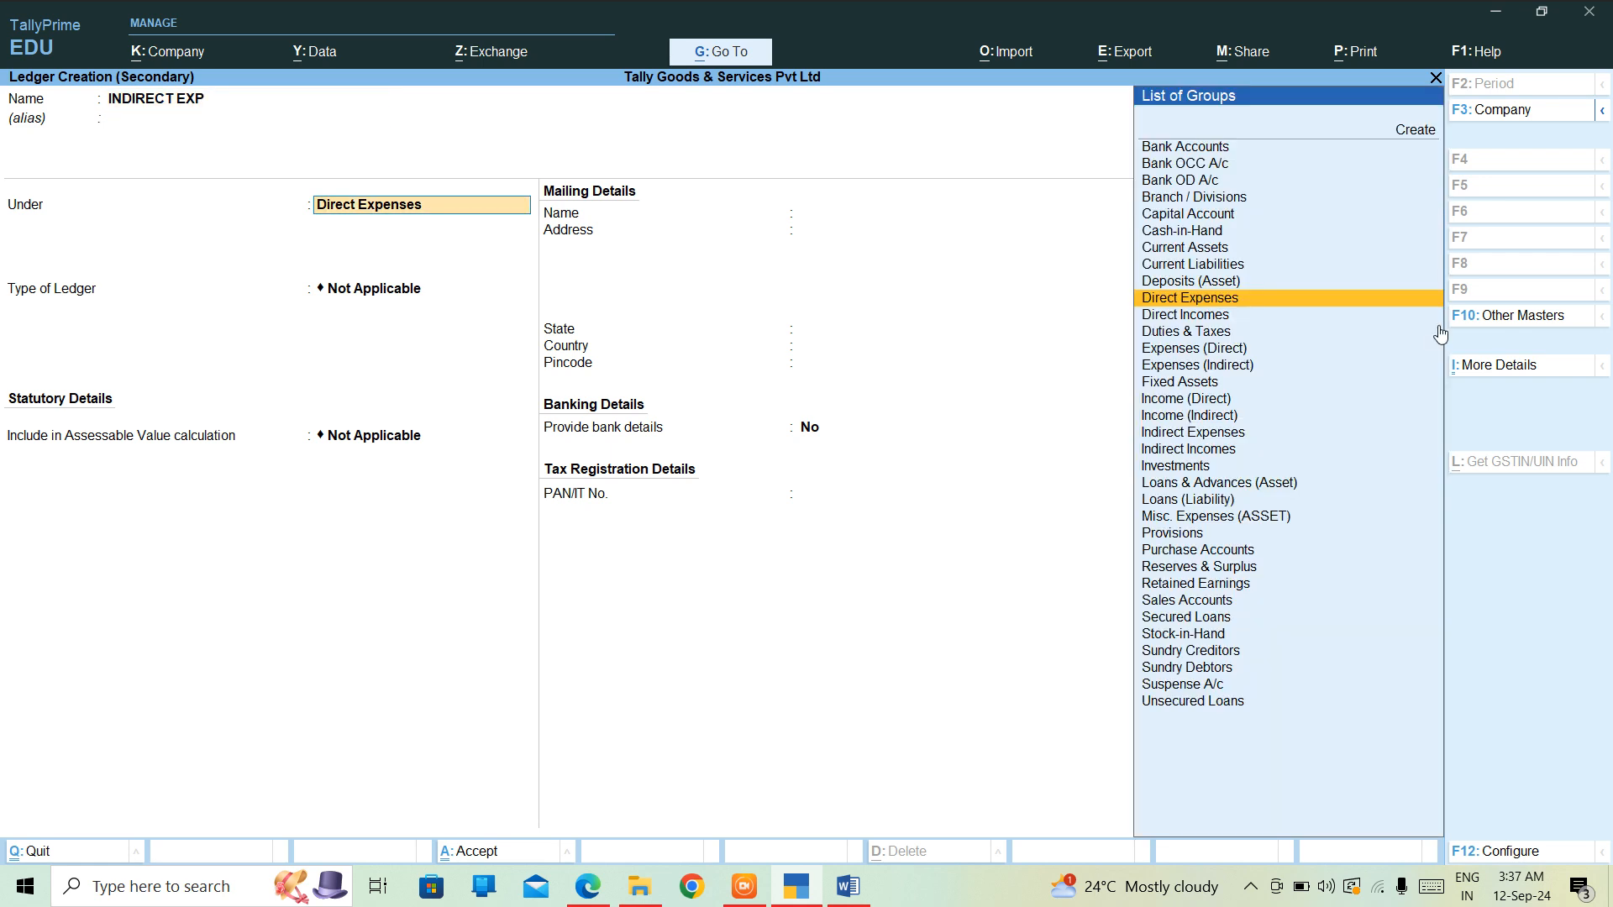
type("IND")
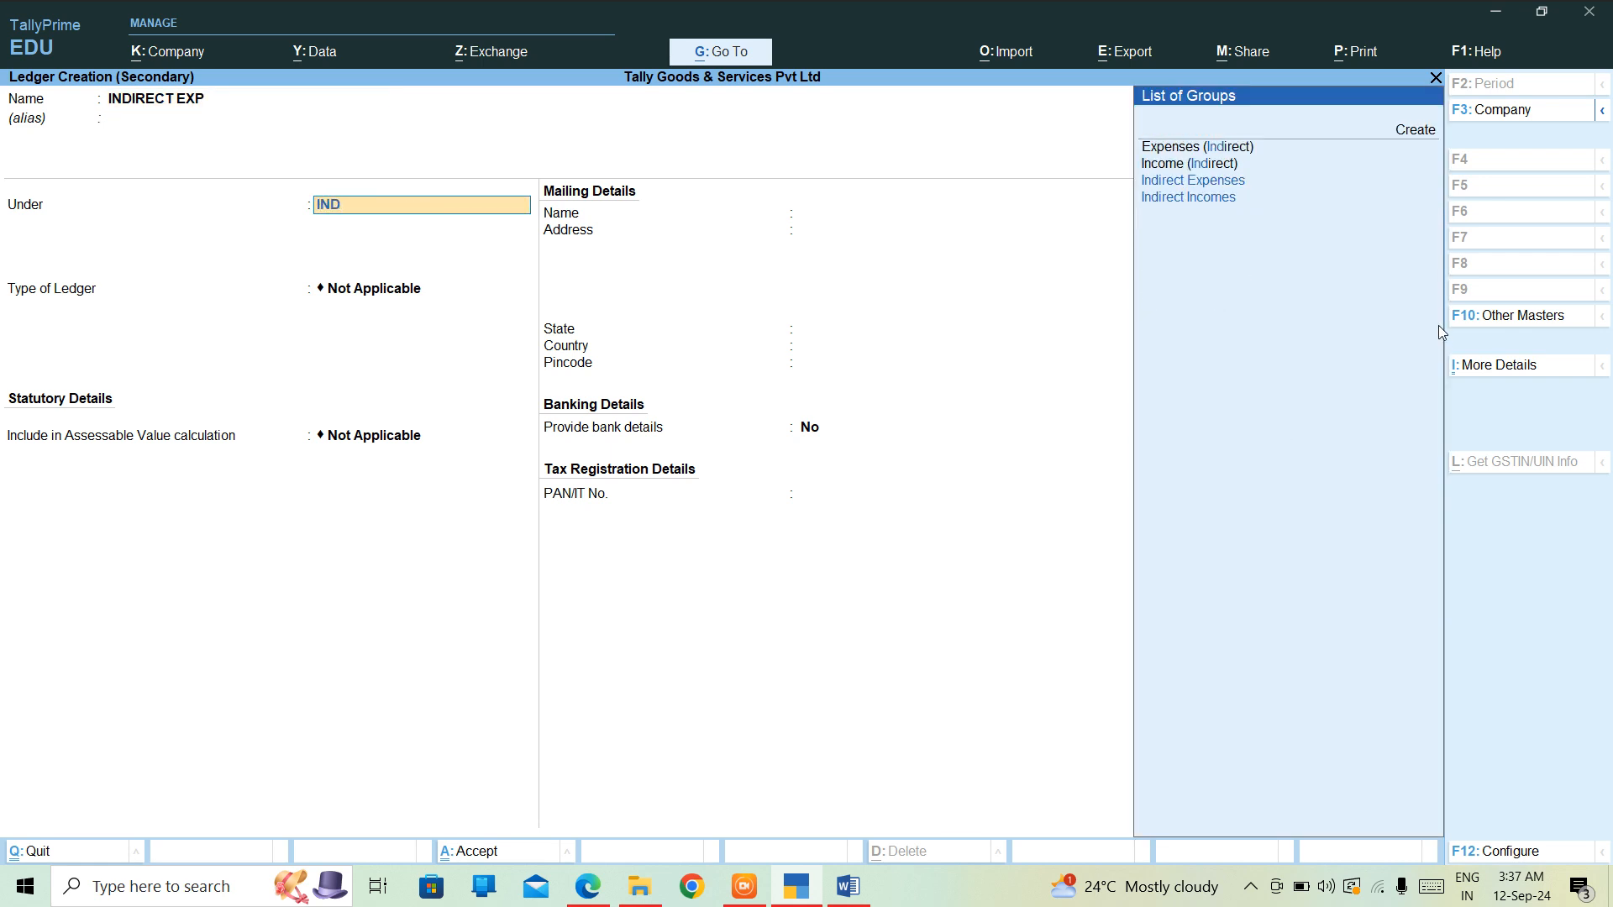
key("Return")
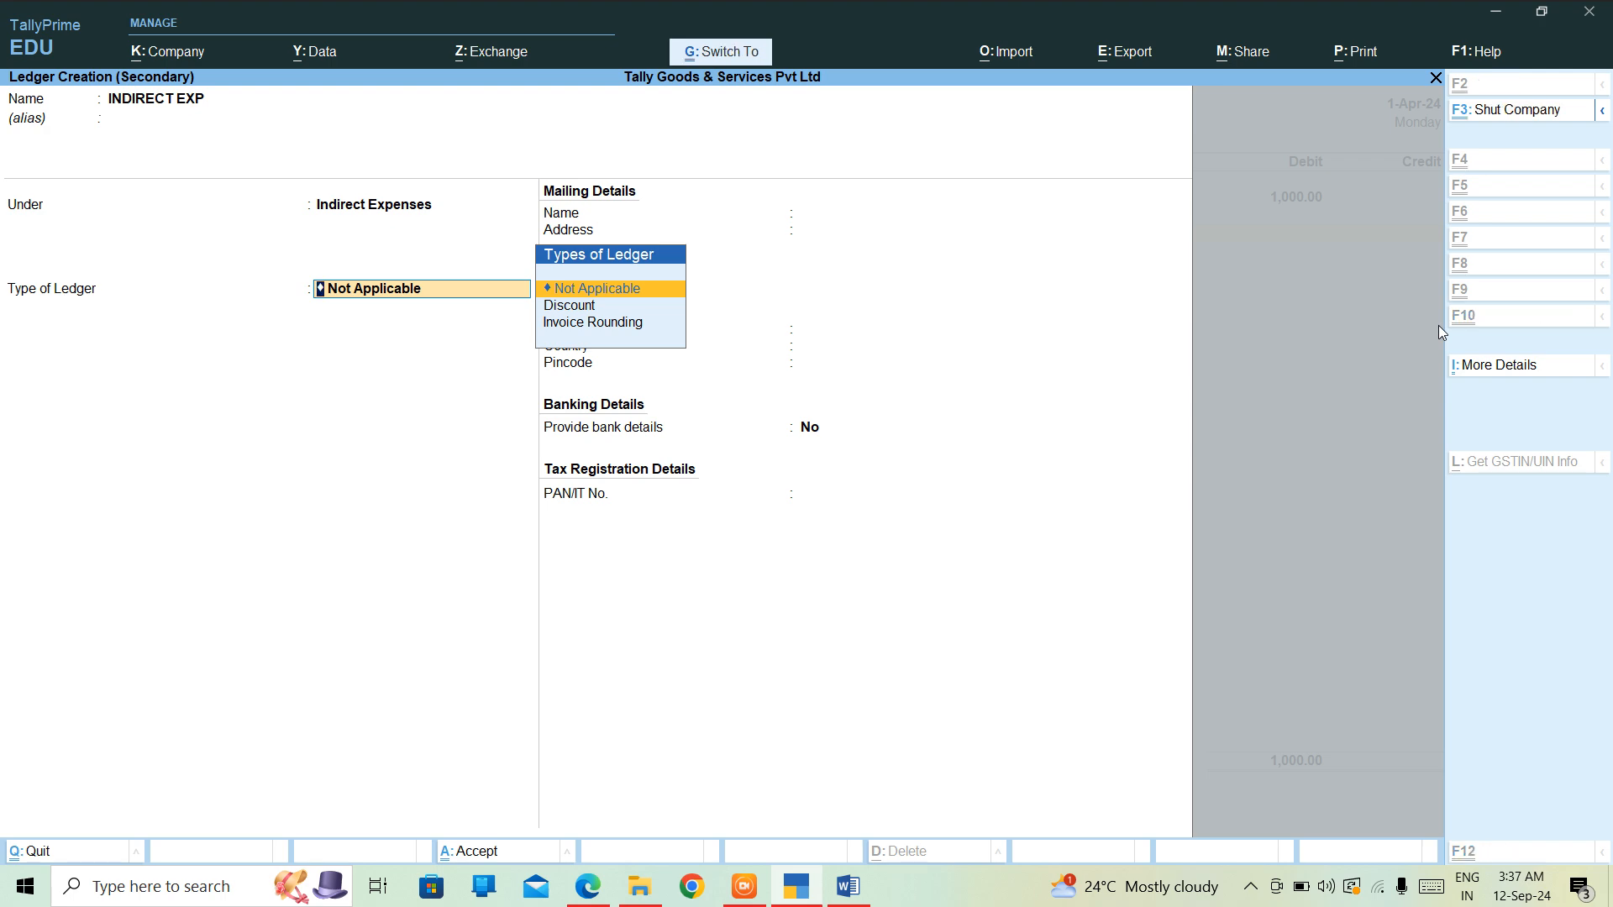
Step: Save the new INDIRECT EXP ledger and rename it ELECTRICITY BILL from the payment voucher's second line
key("ctrl+a")
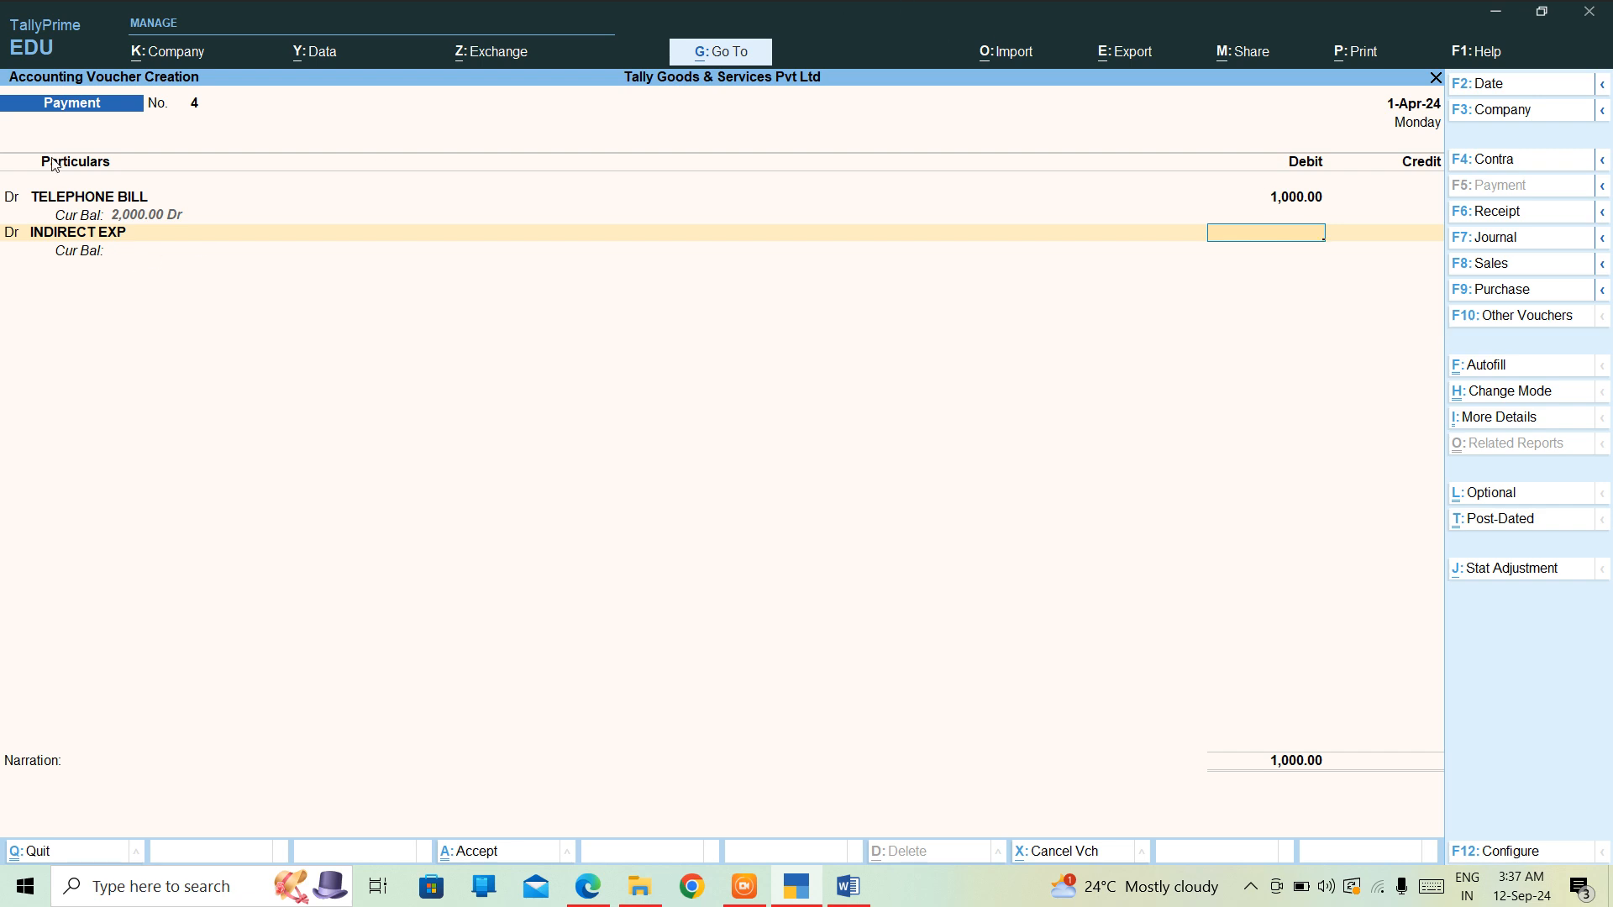
left_click(50, 236)
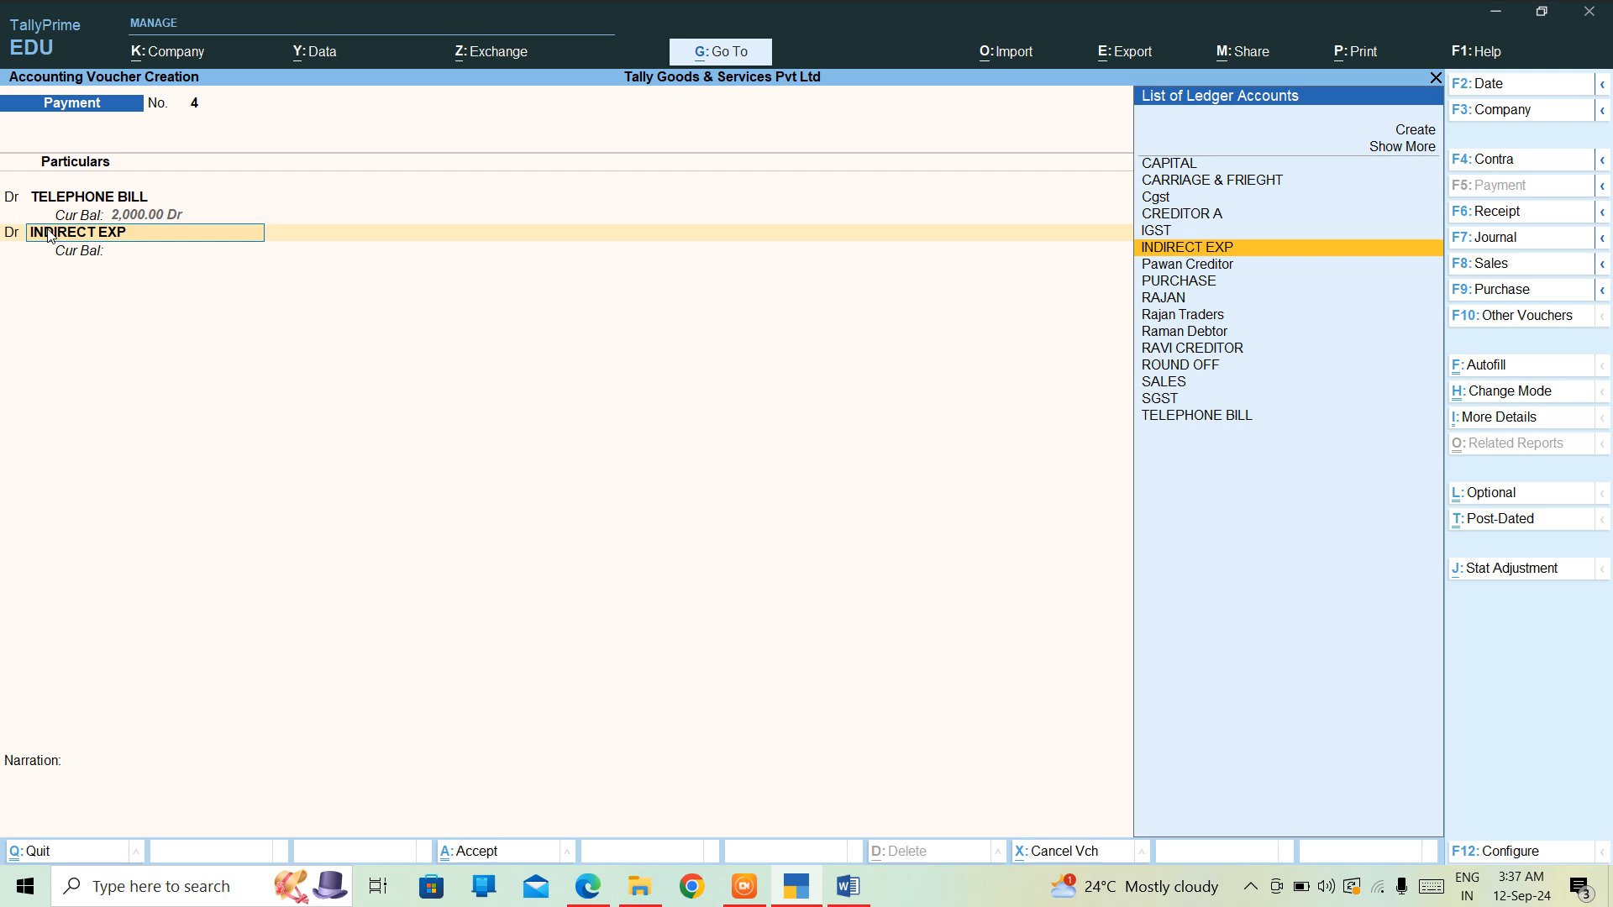
key("ctrl")
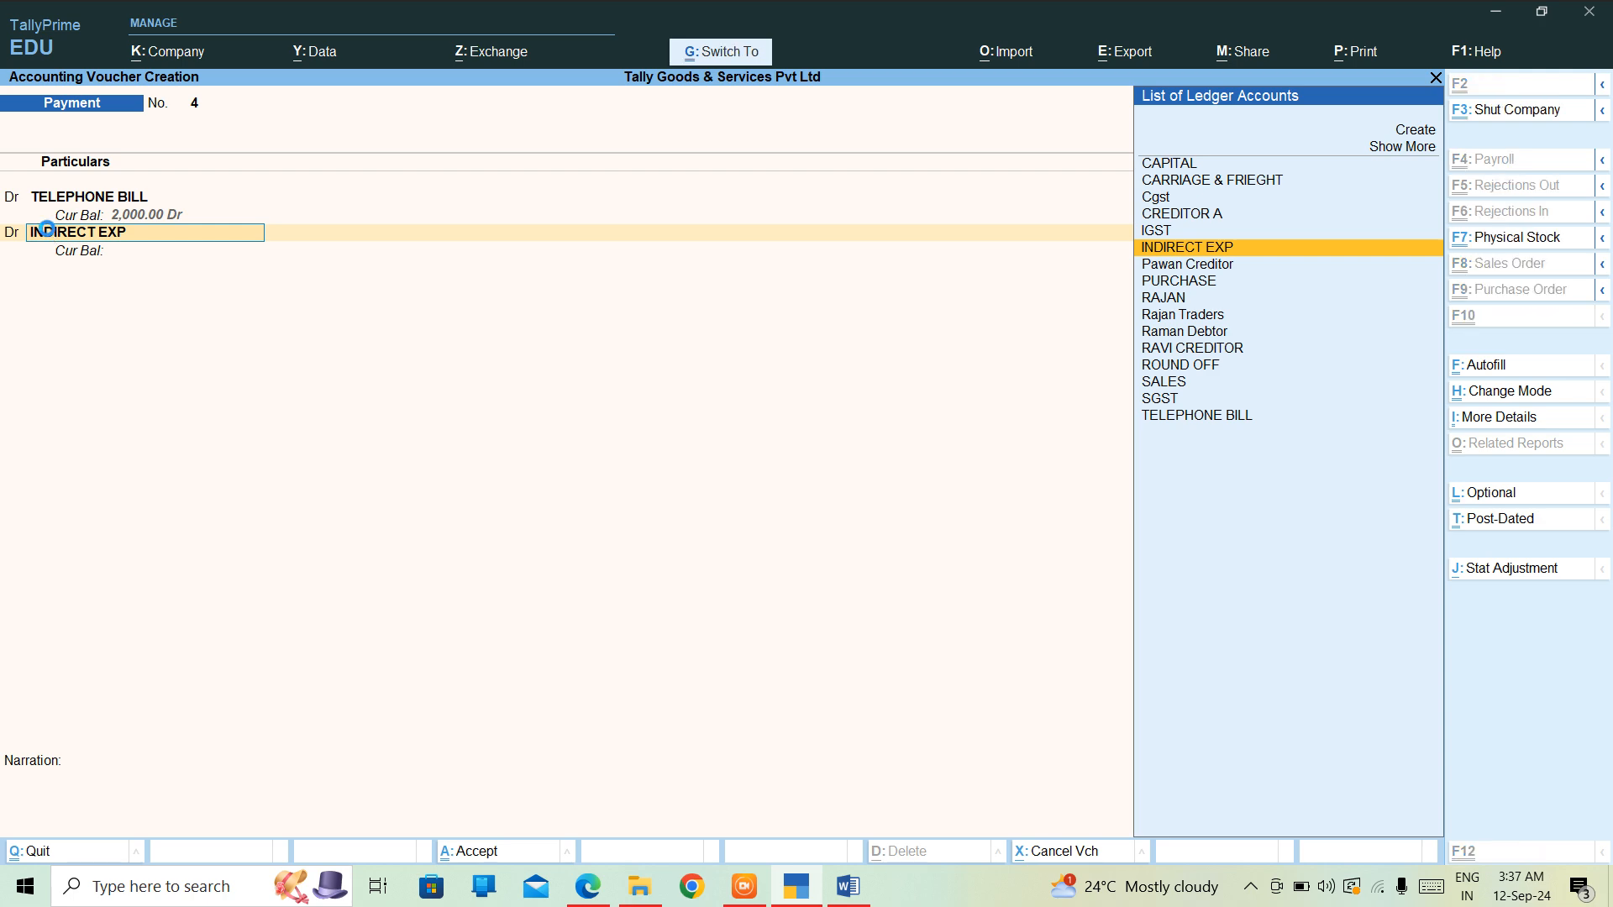
key("ctrl+Return")
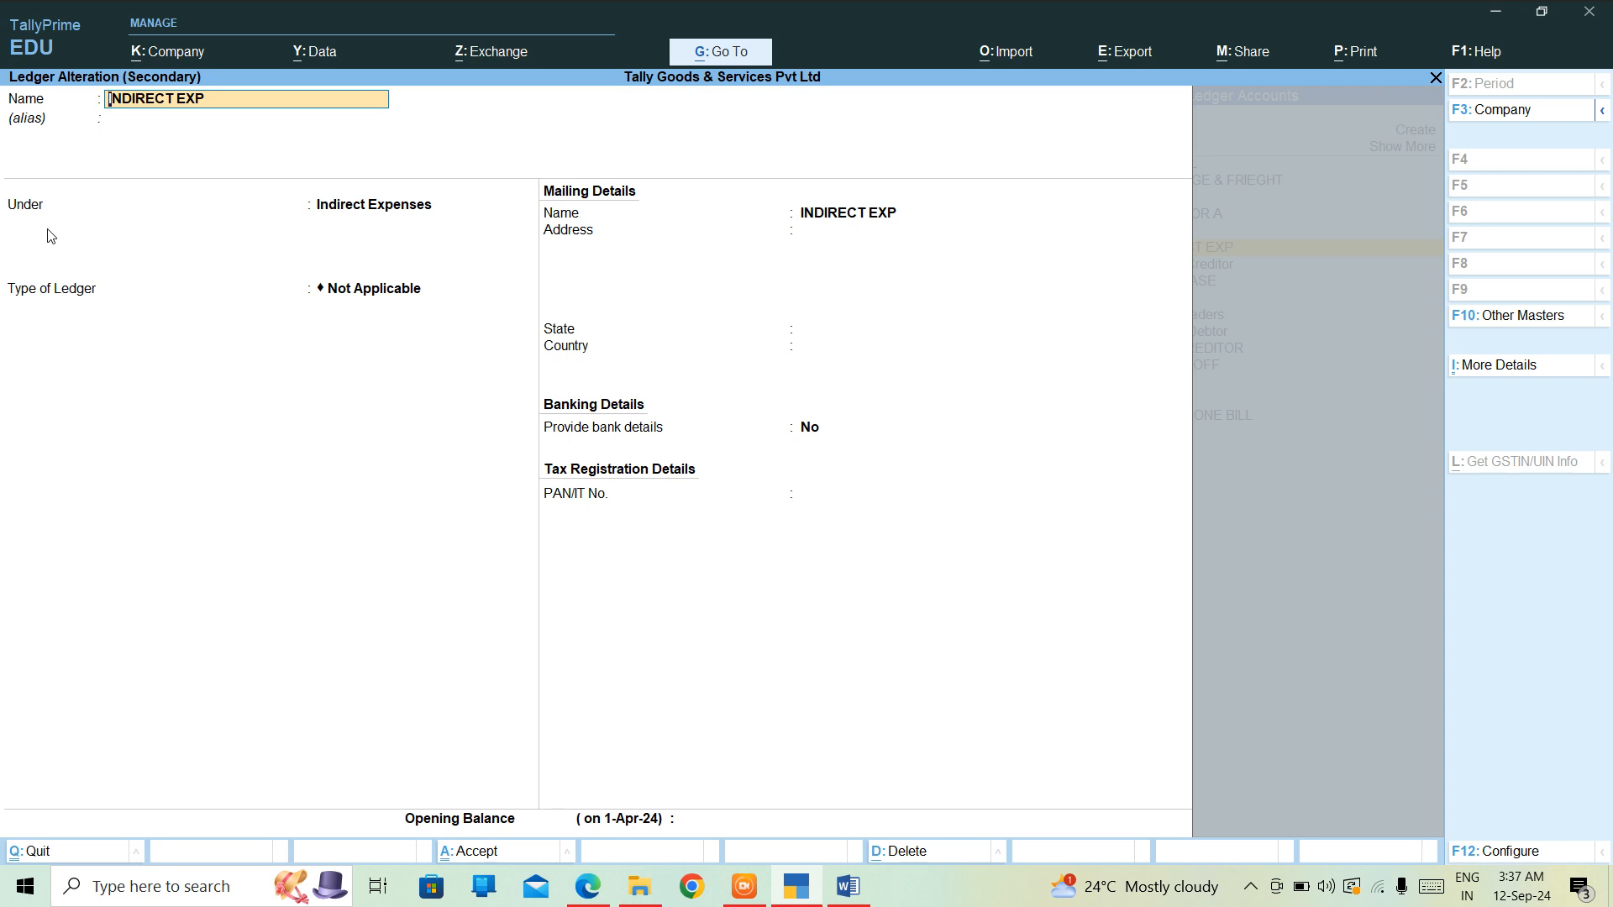
type("ELECTRICITY BILL")
key("Return")
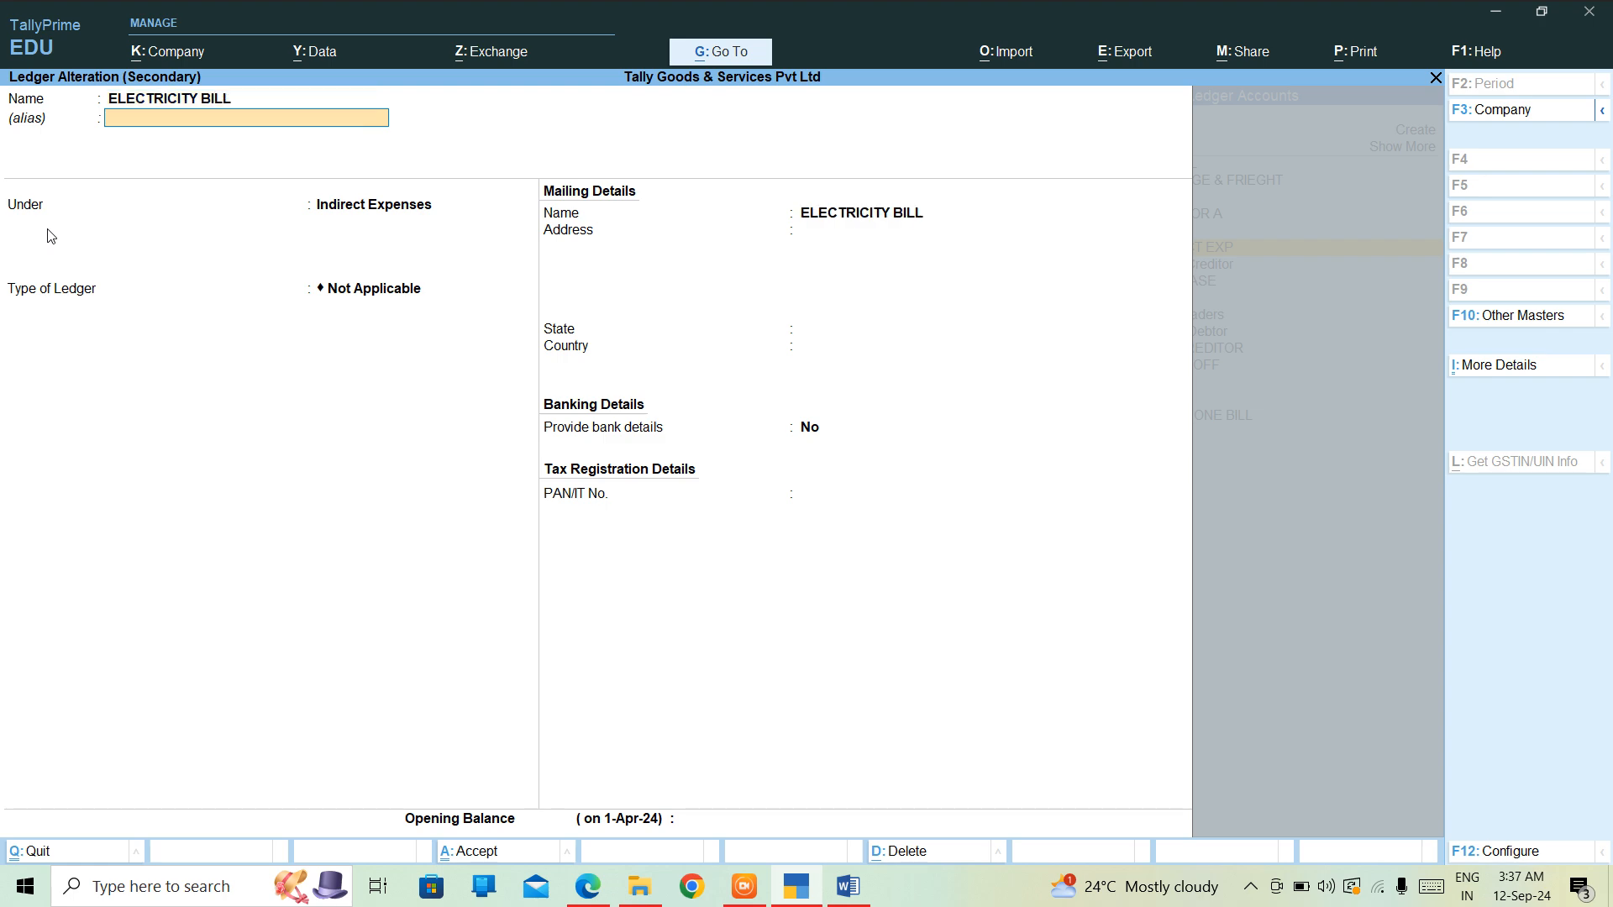
key("Return")
key("ctrl+a")
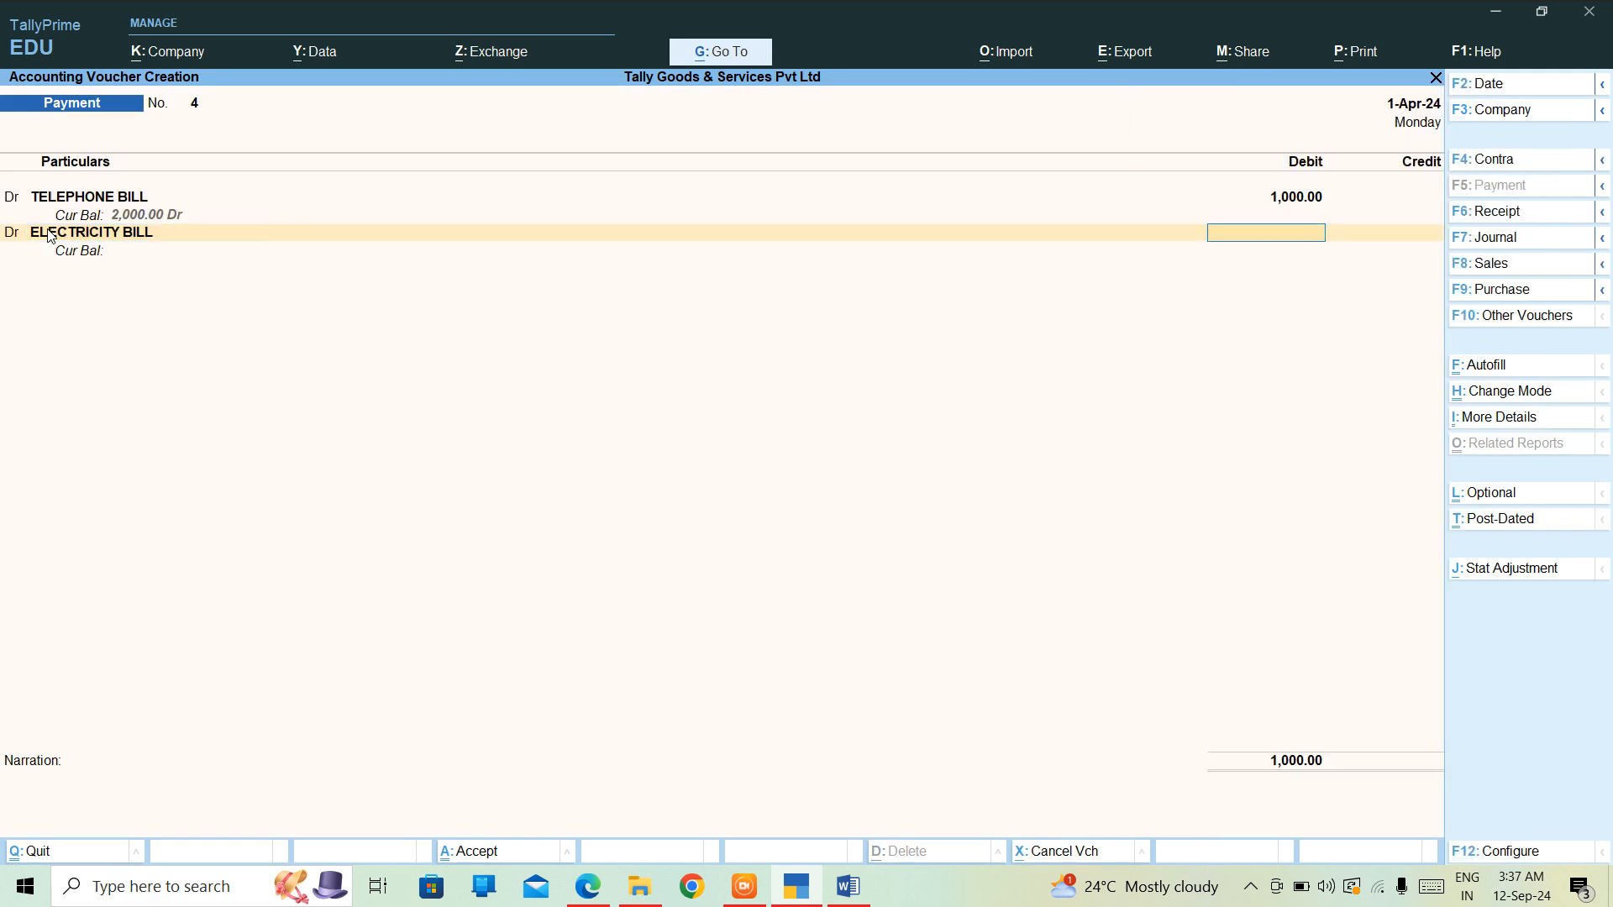
Step: Leave the ELECTRICITY BILL amount blank, credit Cash with 1,000, save the payment voucher and leave voucher entry
key("Return")
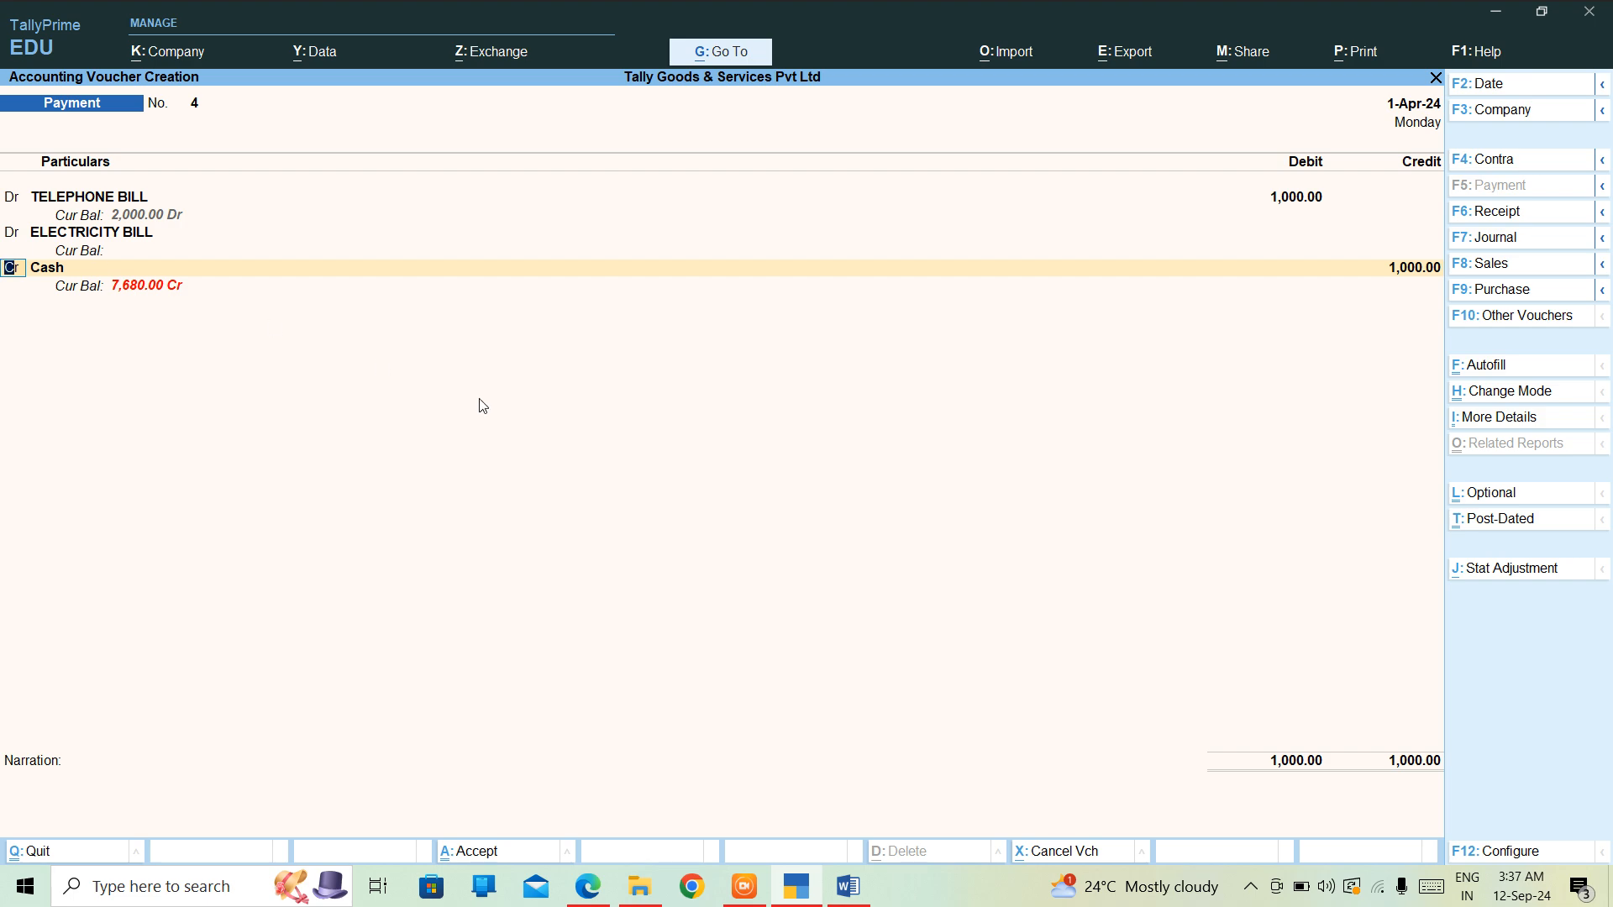
key("ctrl")
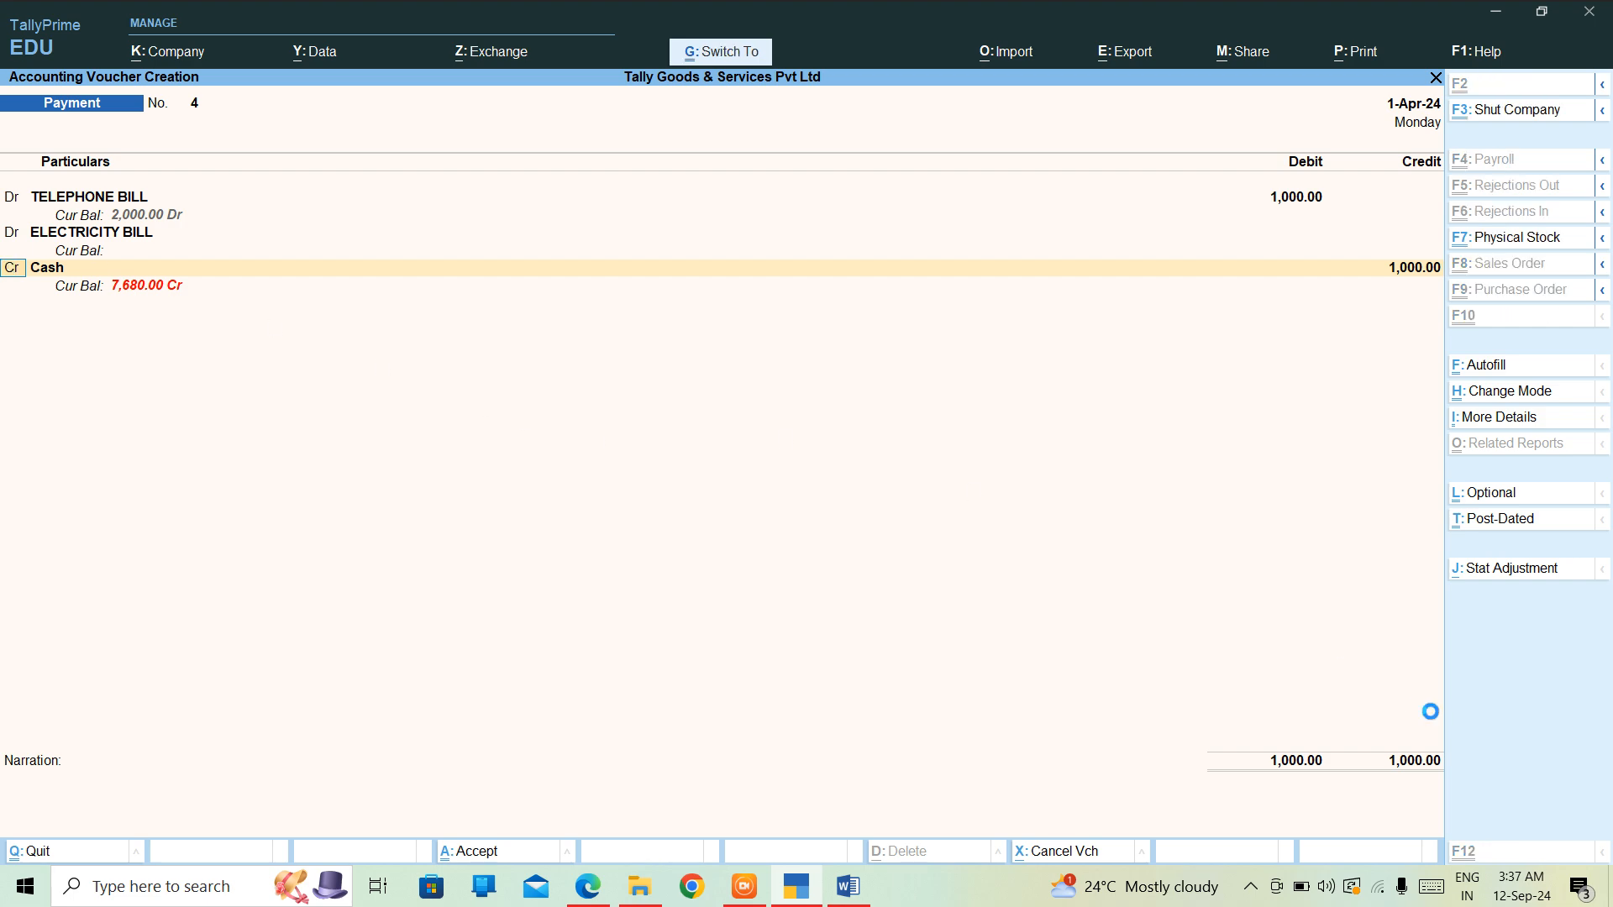
key("ctrl+a")
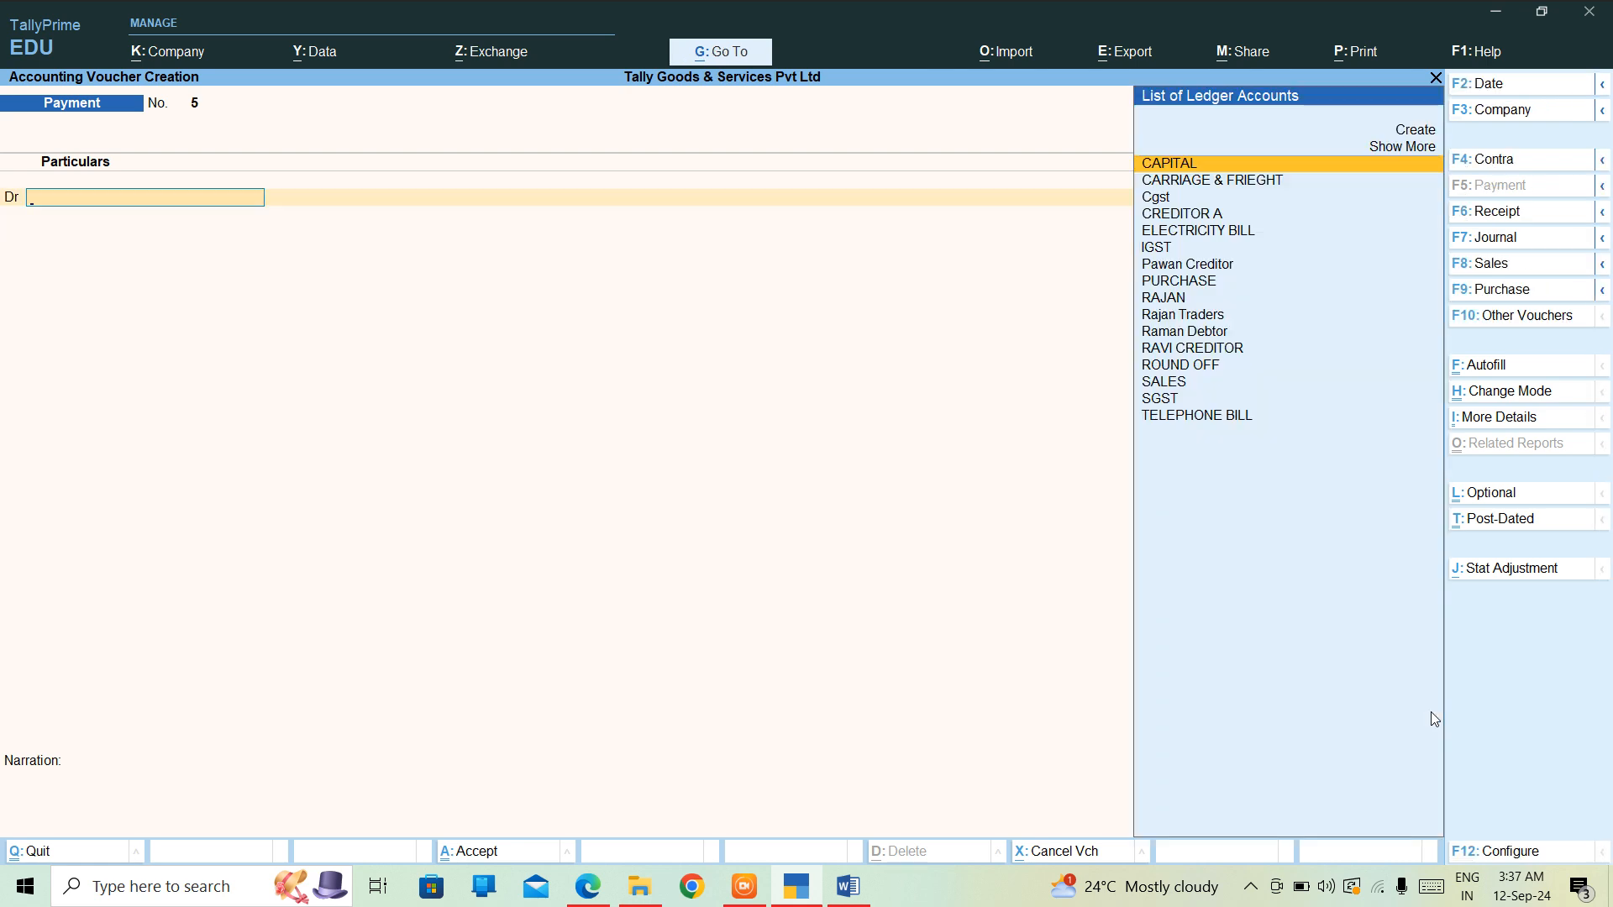
key("Escape")
key("Return")
key("Down")
key("Down")
key("Down")
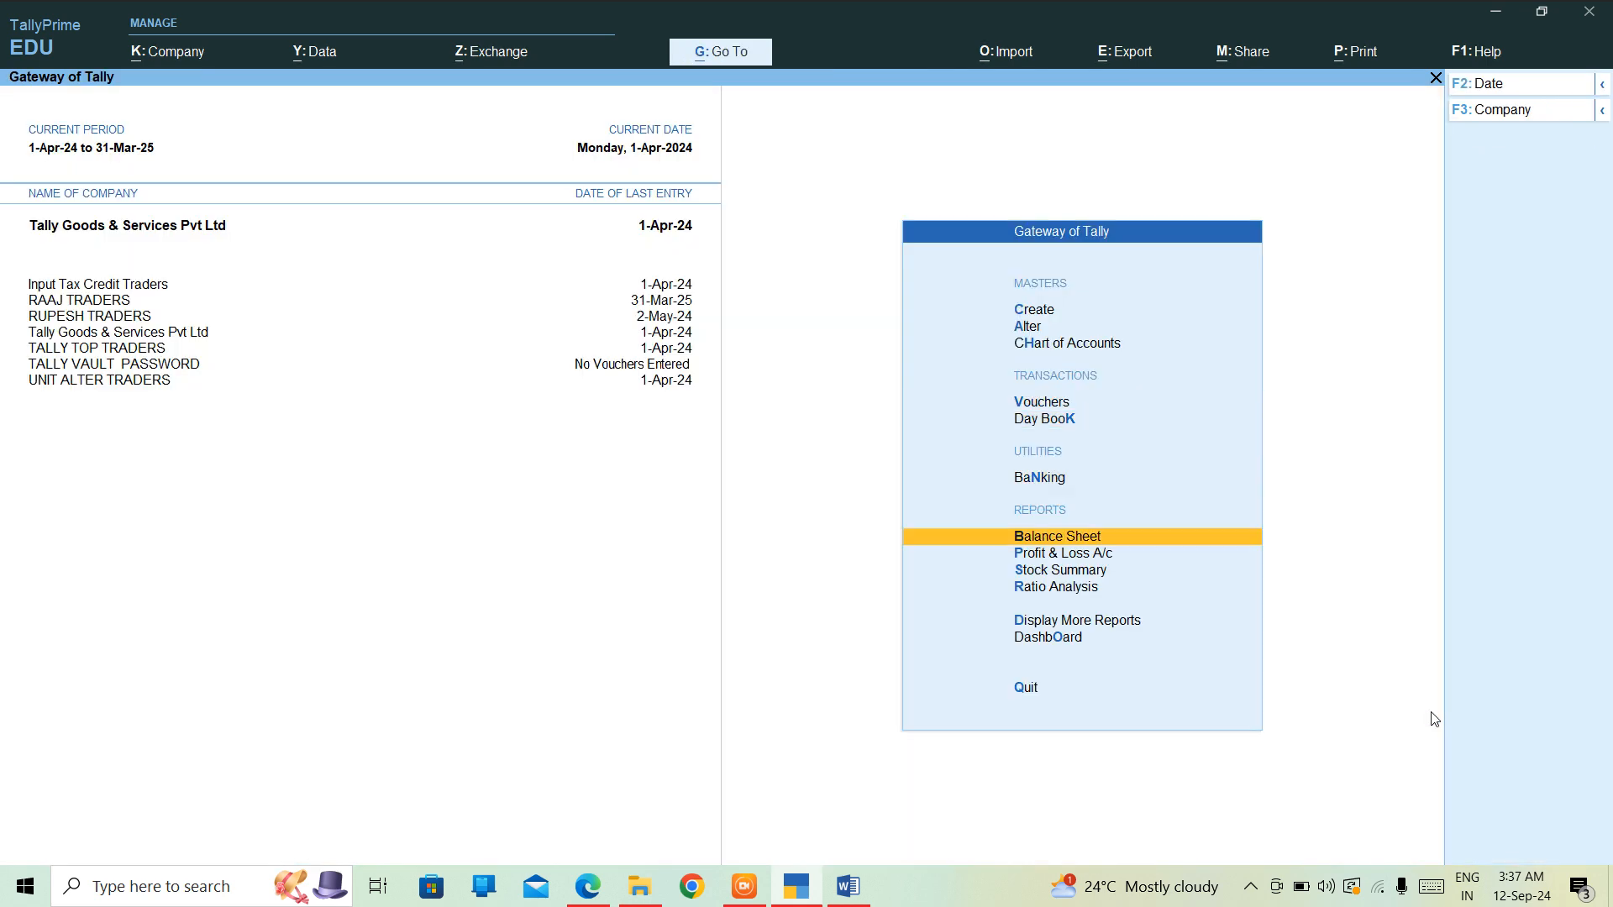
key("Down")
key("Down")
key("Return")
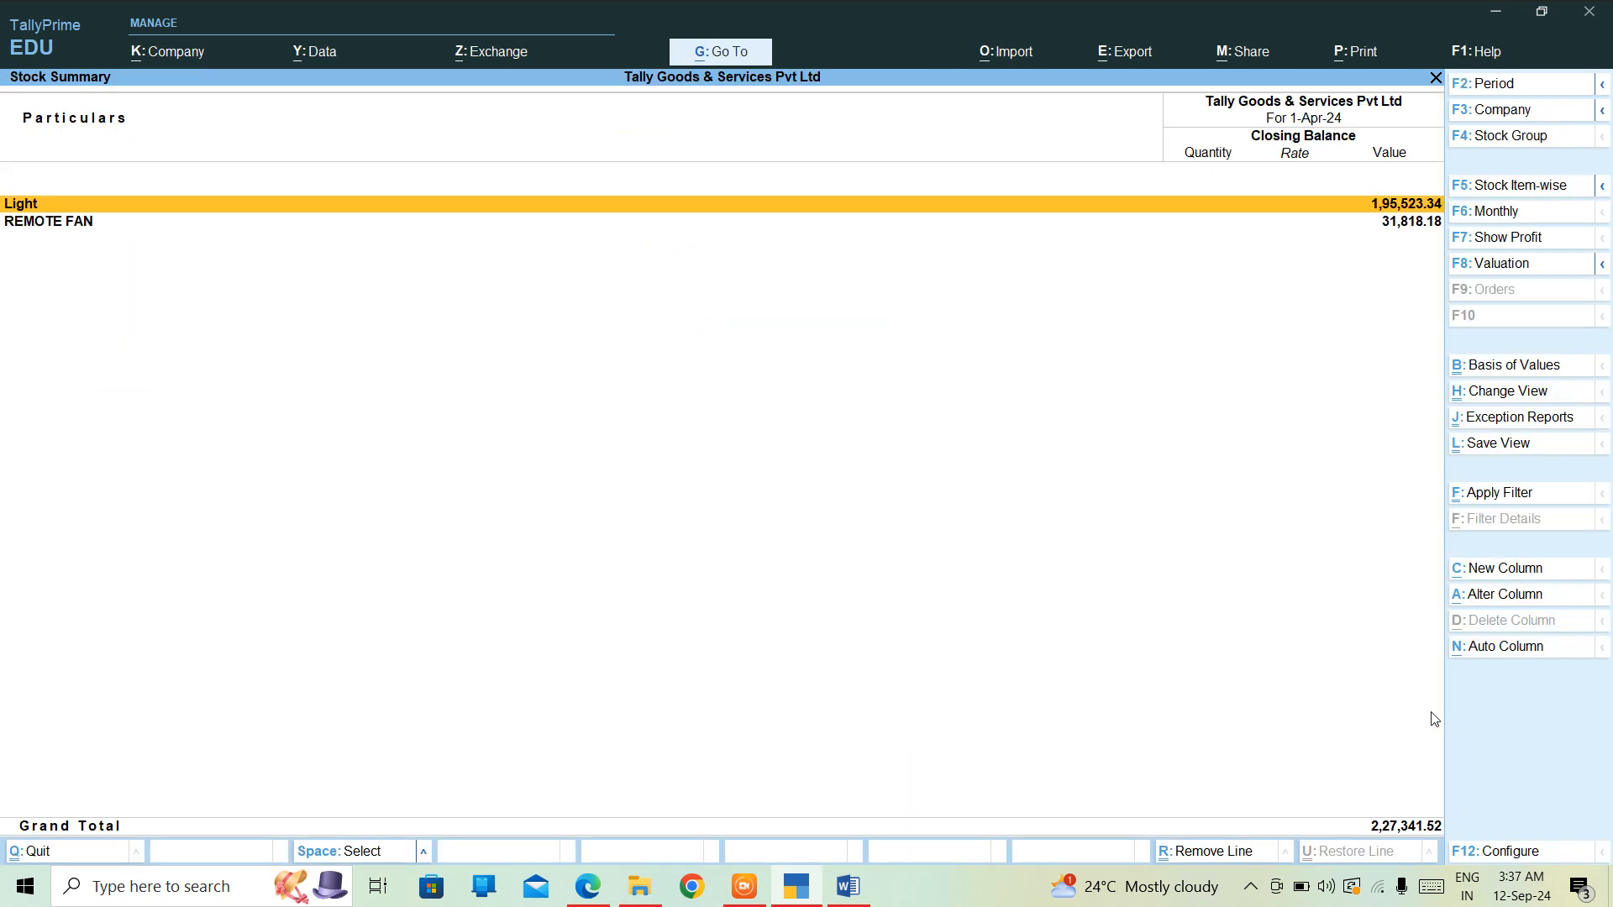
key("Escape")
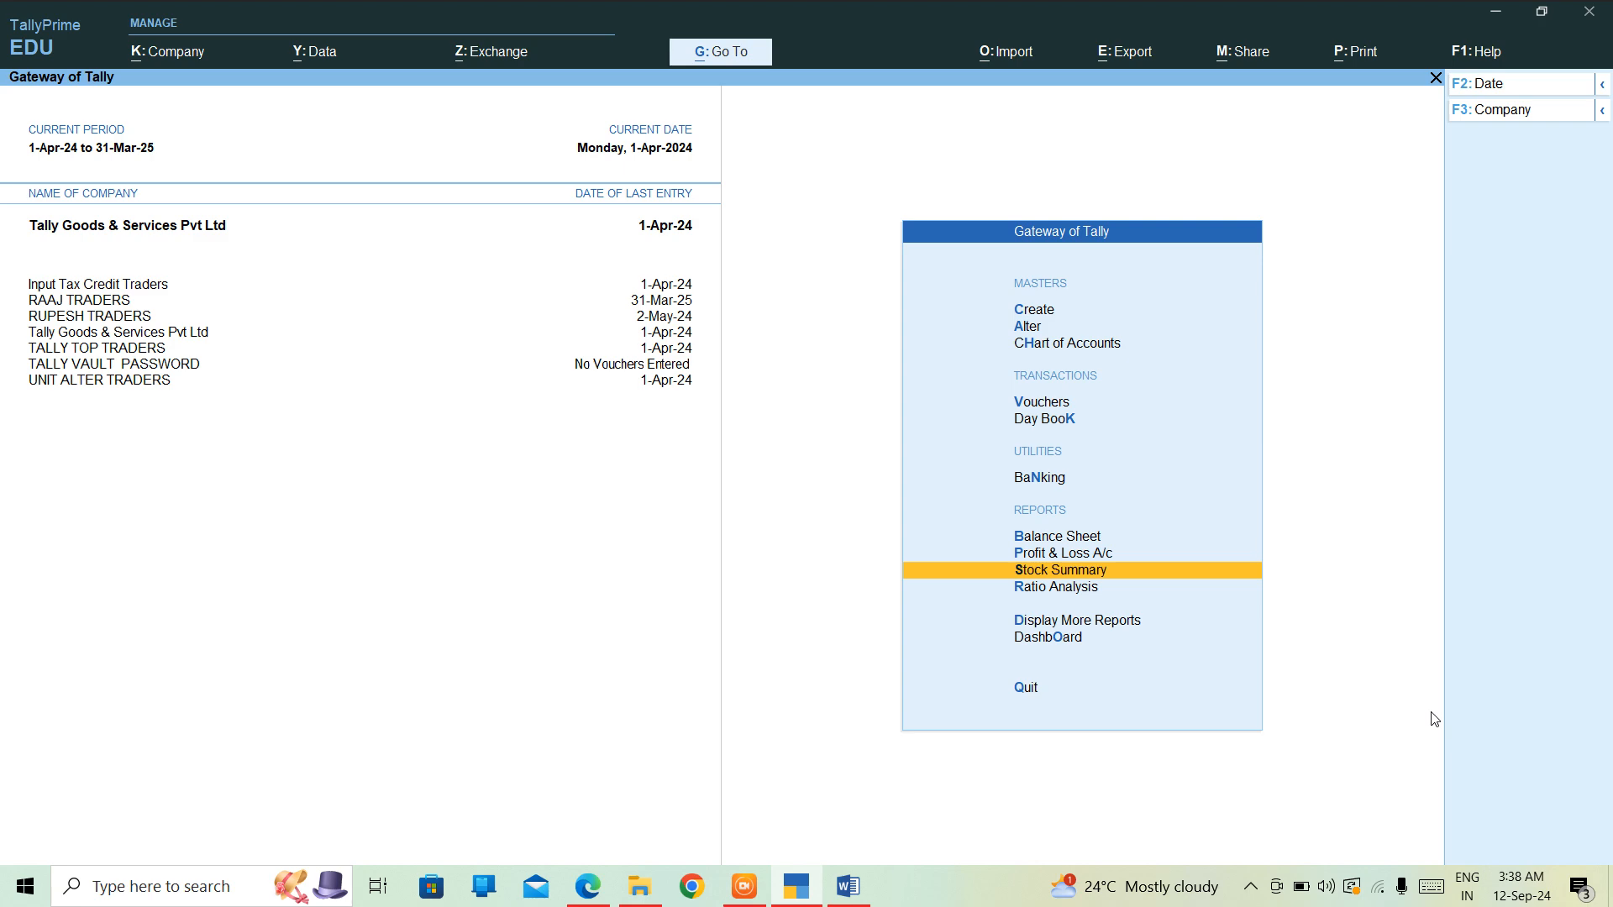
Step: Open the TELEPHONE BILL payment voucher no. 4 from the Day Book
key("Up")
key("Up")
key("Up")
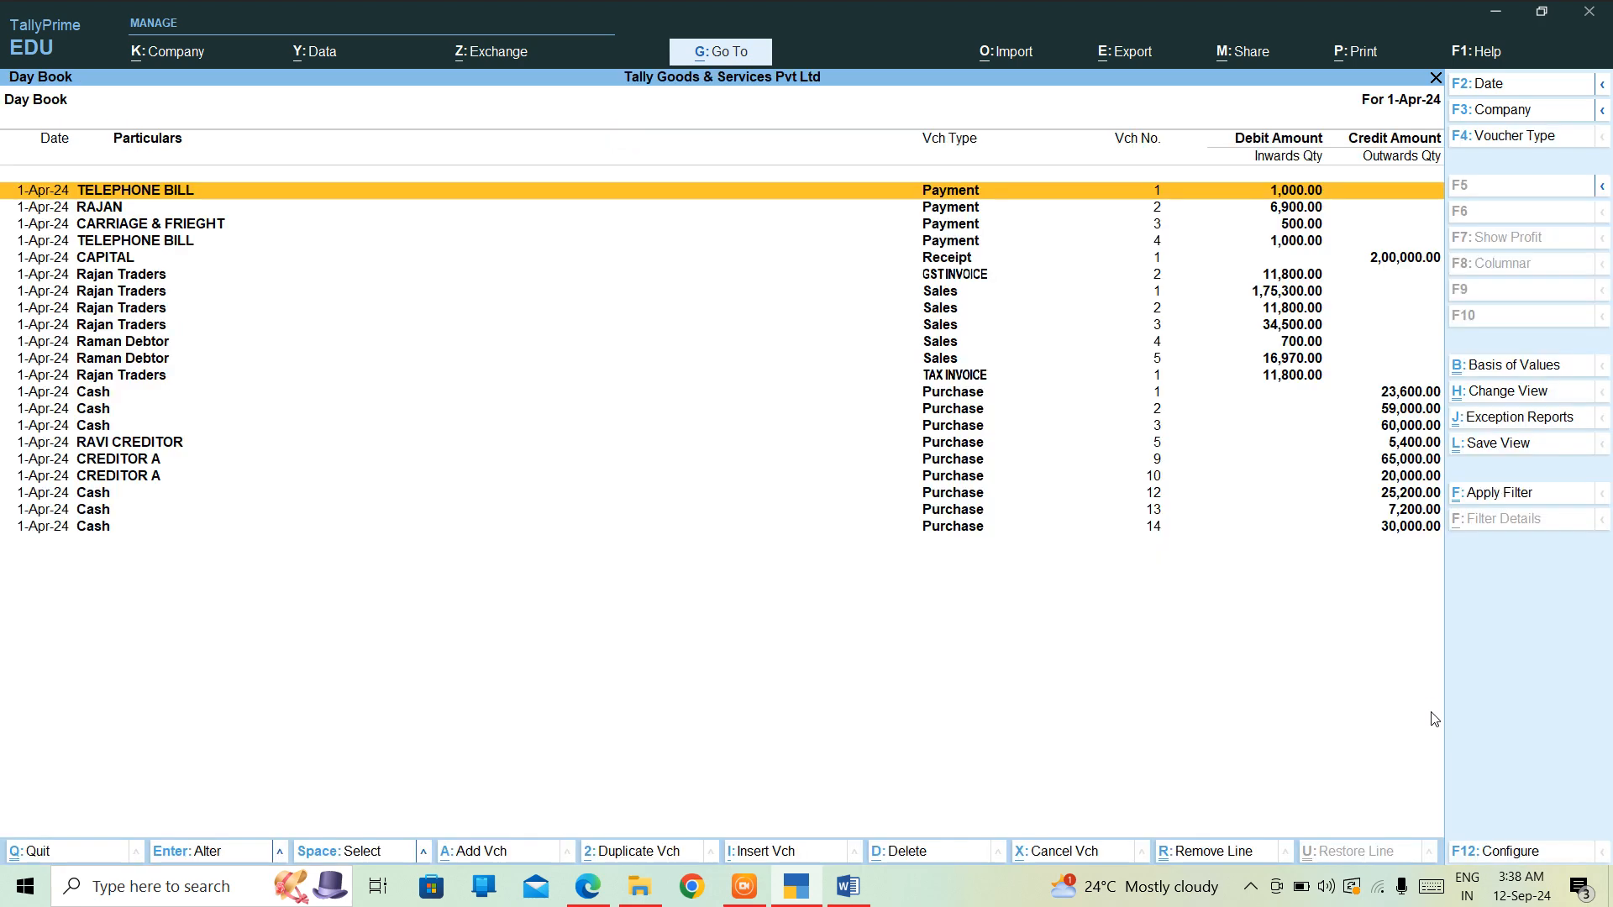
key("Down")
key("Down")
key("Down")
key("Down")
key("Down")
key("Down")
key("Down")
key("Down")
key("Down")
key("Down")
key("Down")
key("Down")
key("Down")
key("Down")
key("Down")
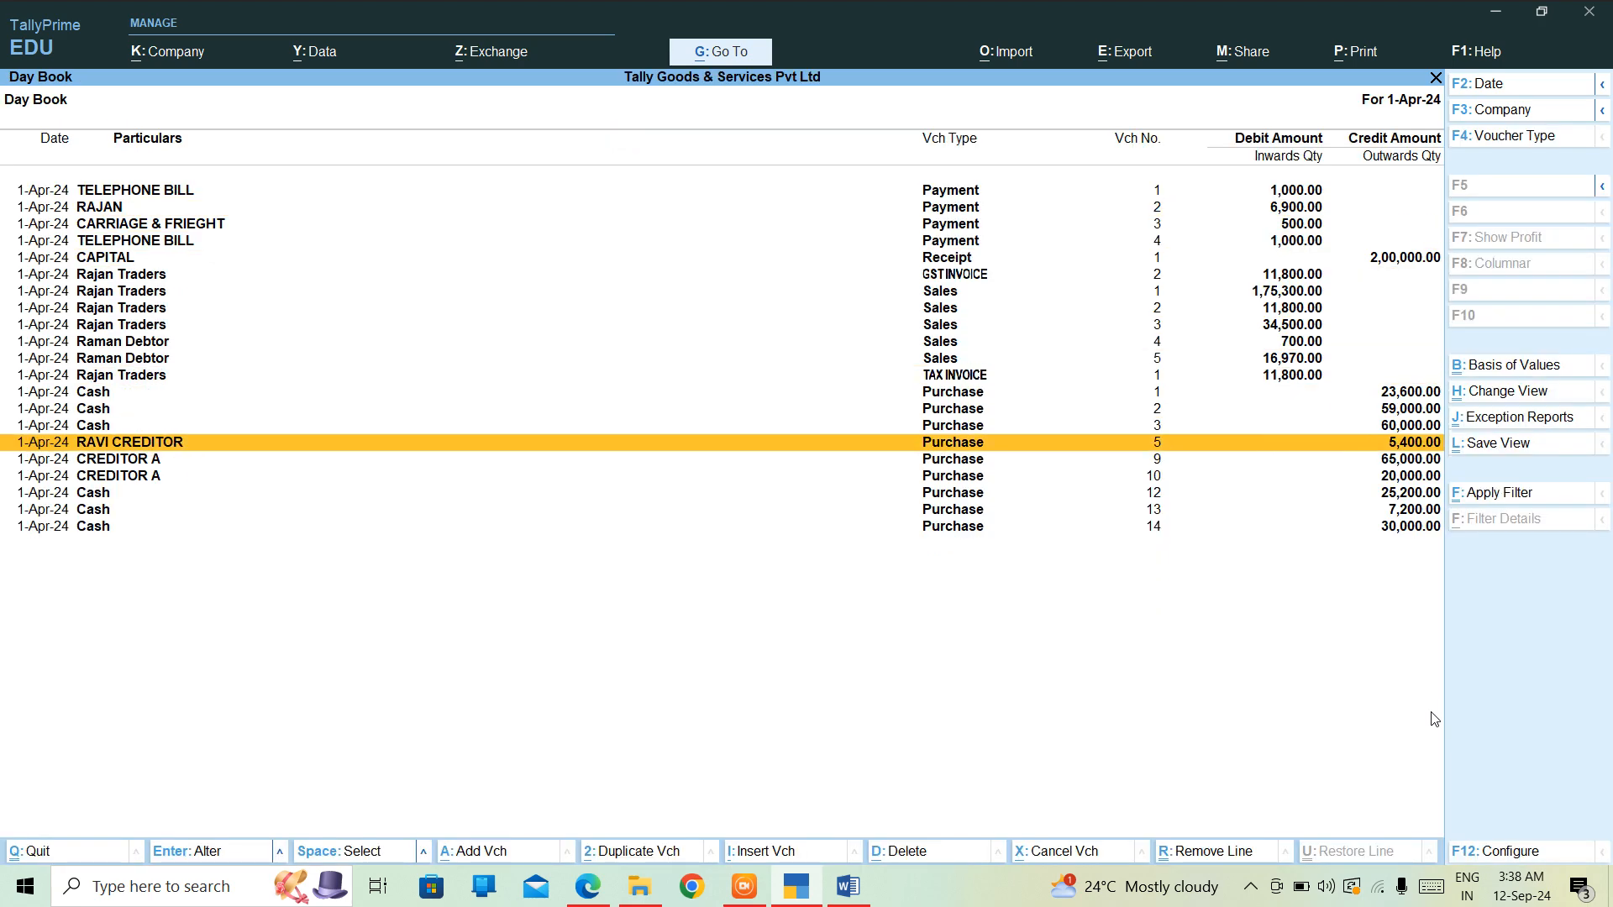
key("Up")
key("Up")
key("Up")
key("Up")
key("Up")
key("Up")
key("Up")
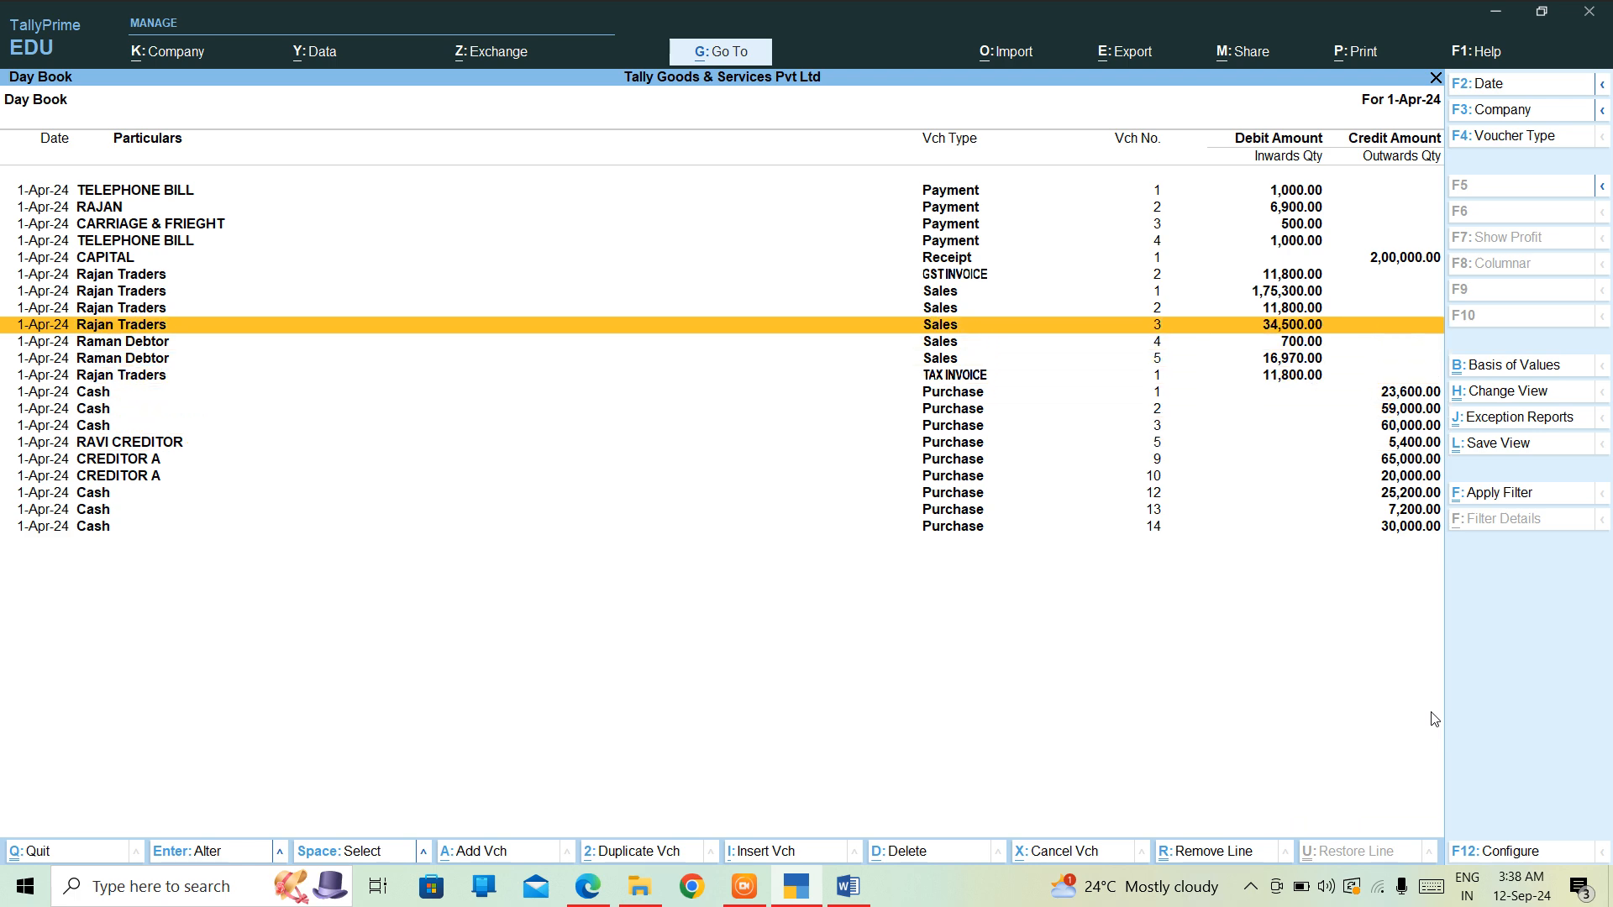
key("Up")
key("Up")
key("Up")
key("Up")
key("Up")
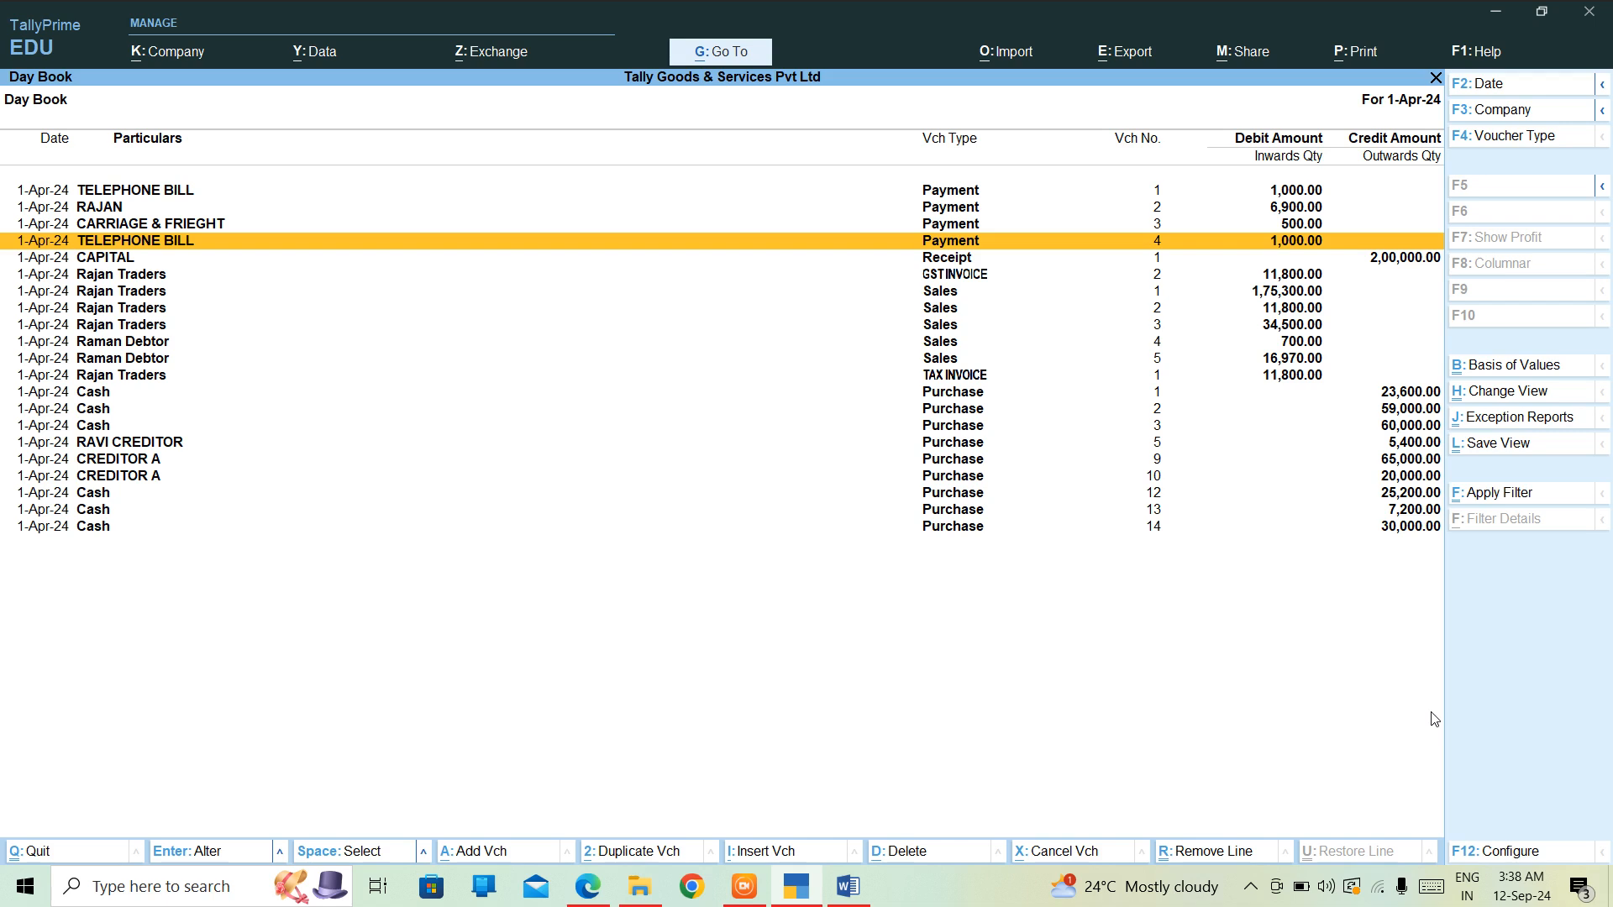
key("Return")
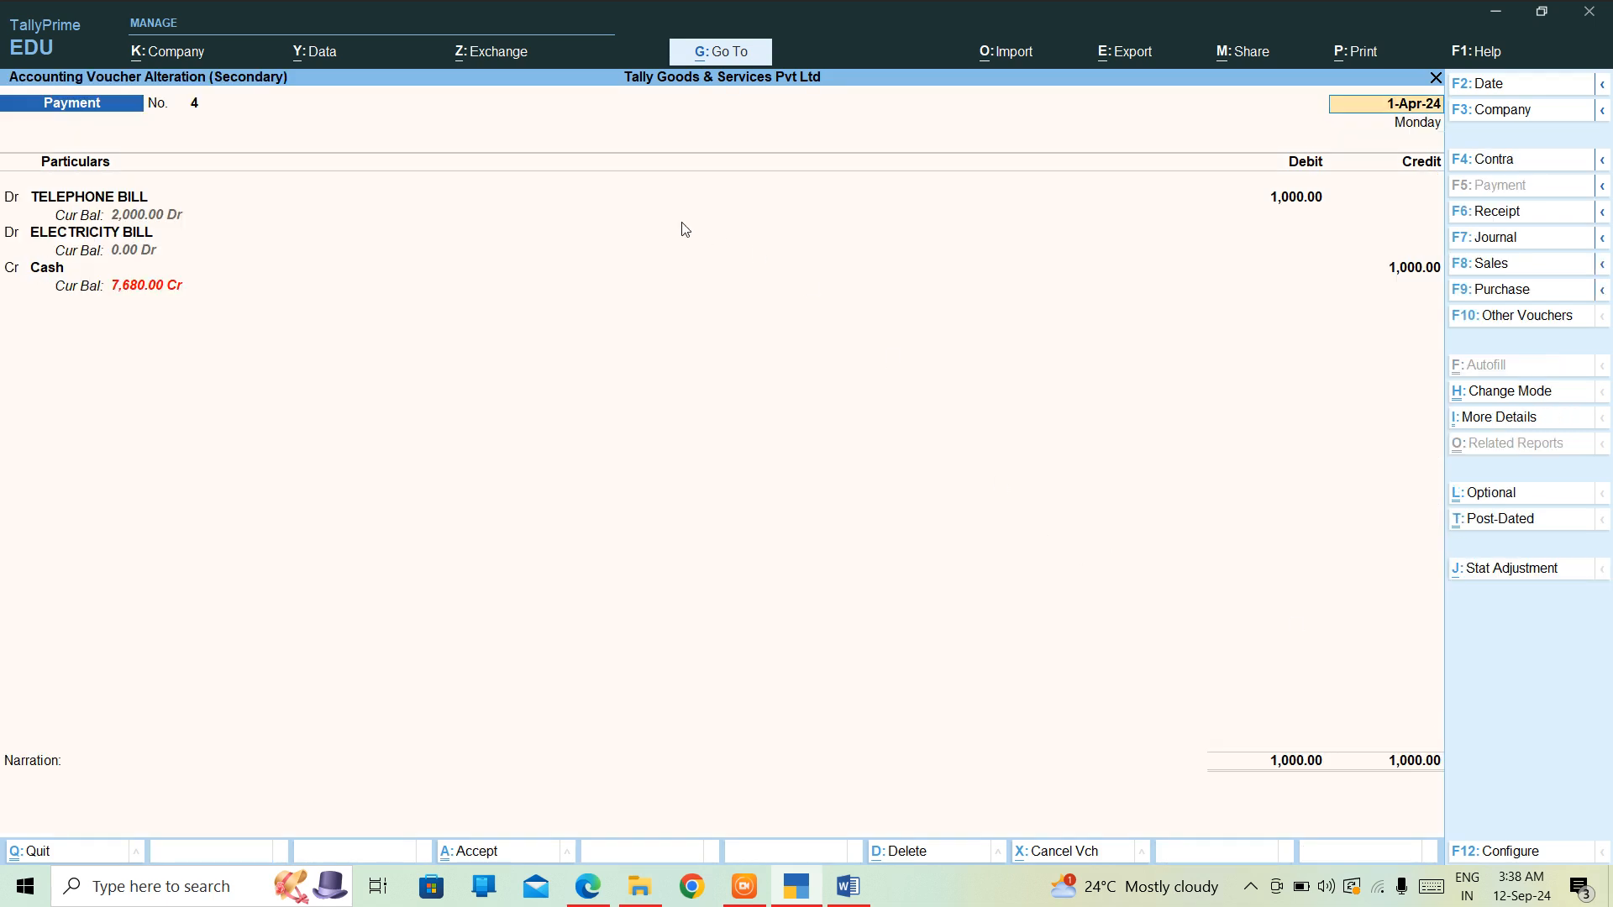
Step: Examine the enlarged print preview of the payment voucher and return to the Gateway of Tally
key("ctrl+p")
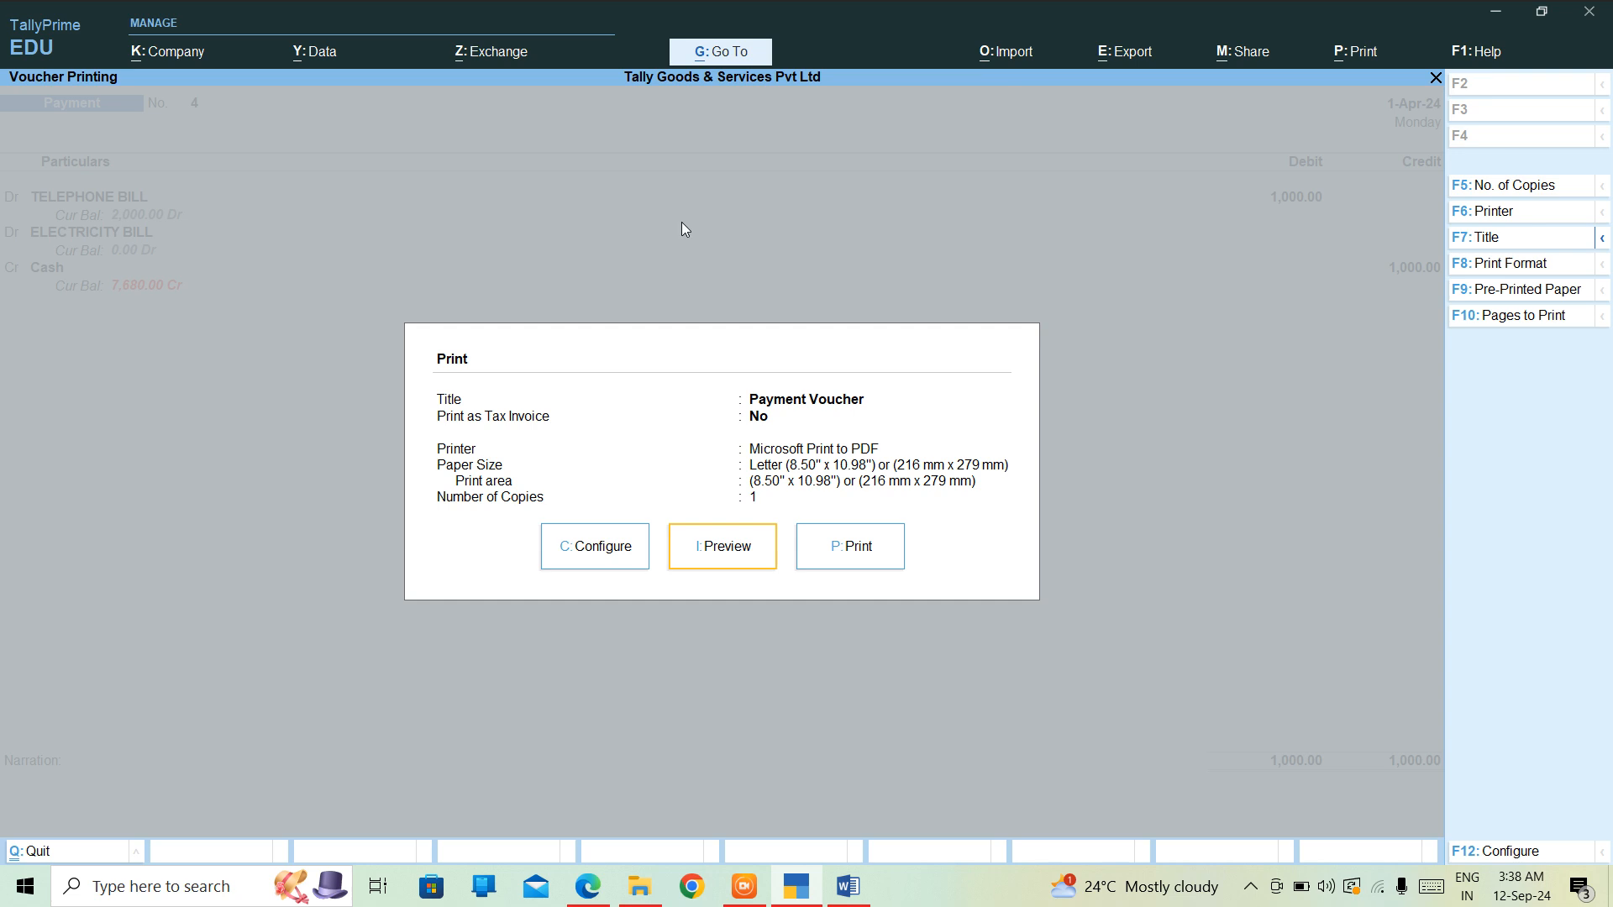
key("i")
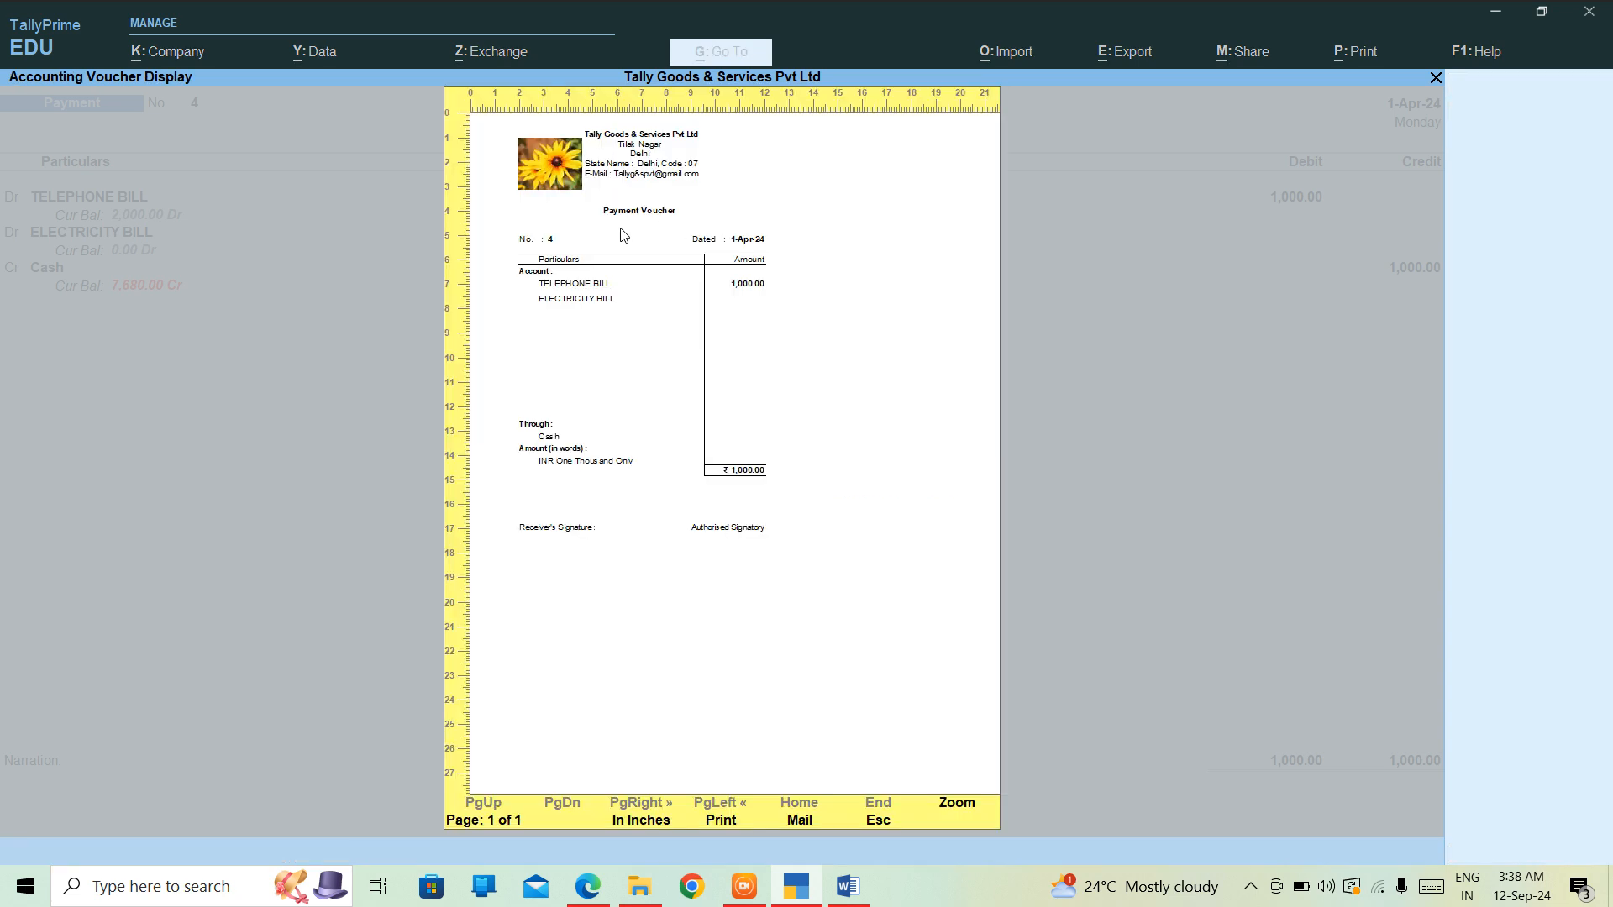
left_click(576, 164)
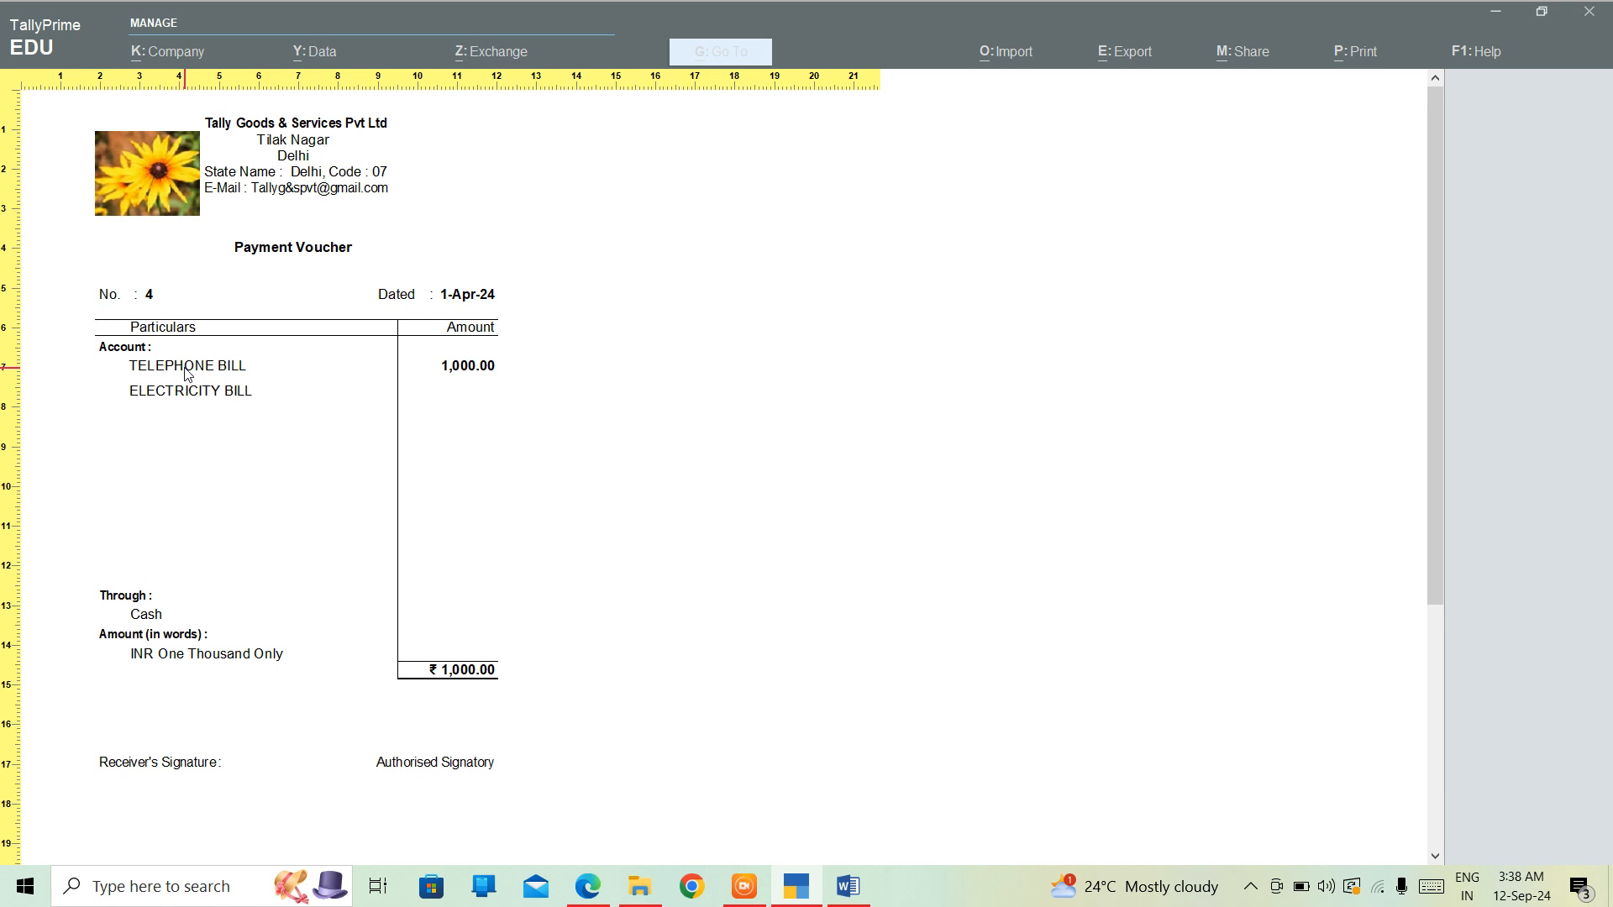
key("Escape")
key("Escape")
key("Escape")
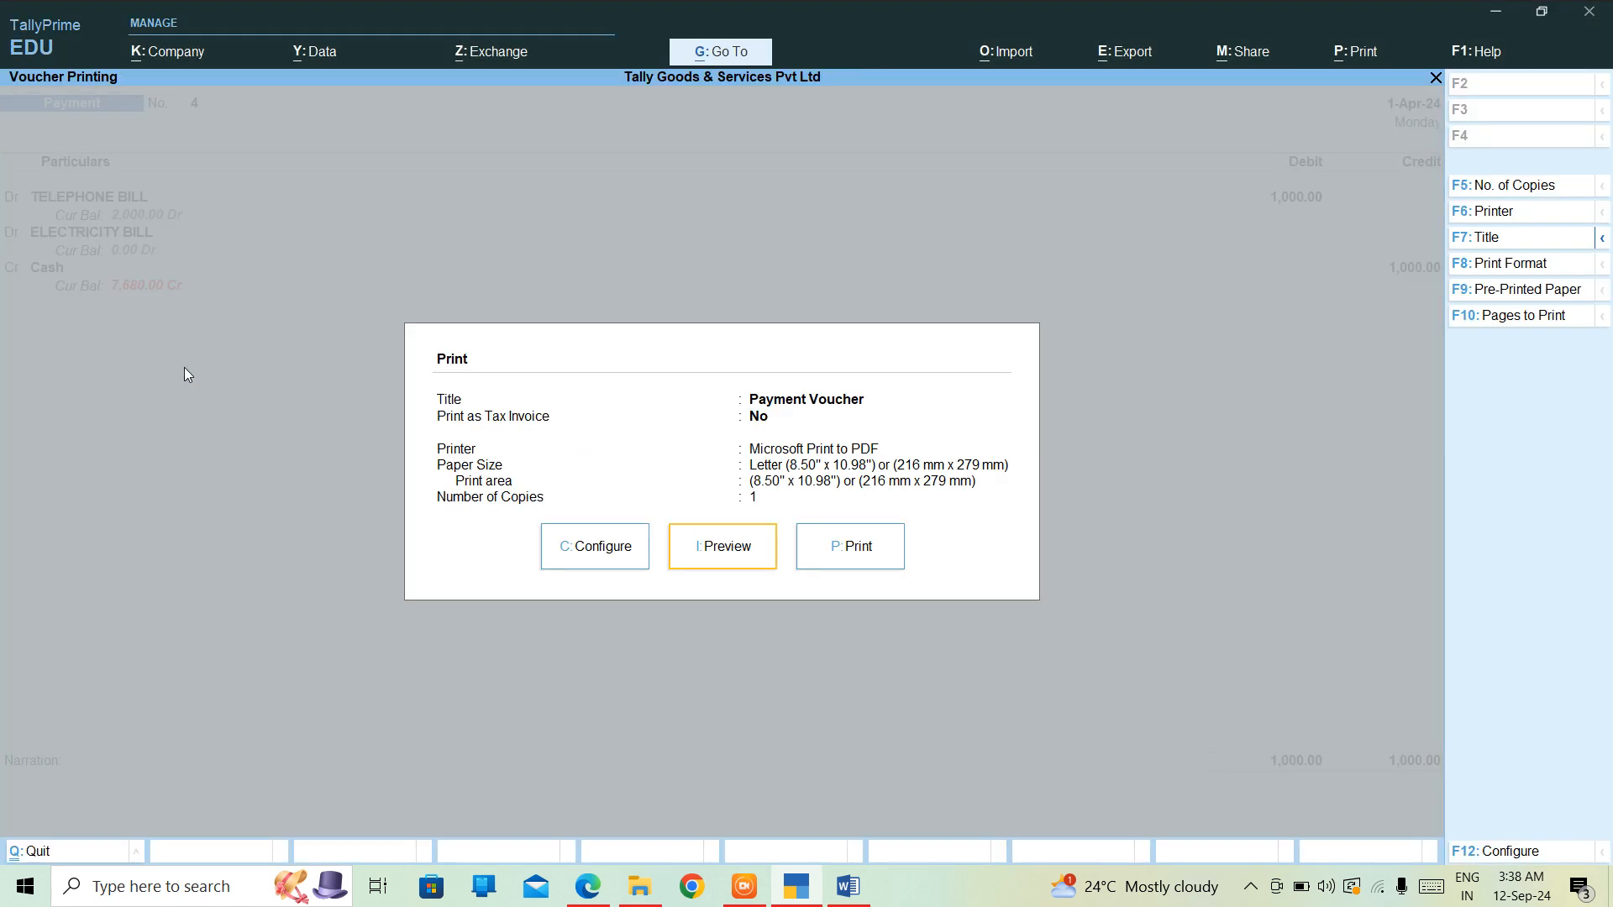
key("Escape")
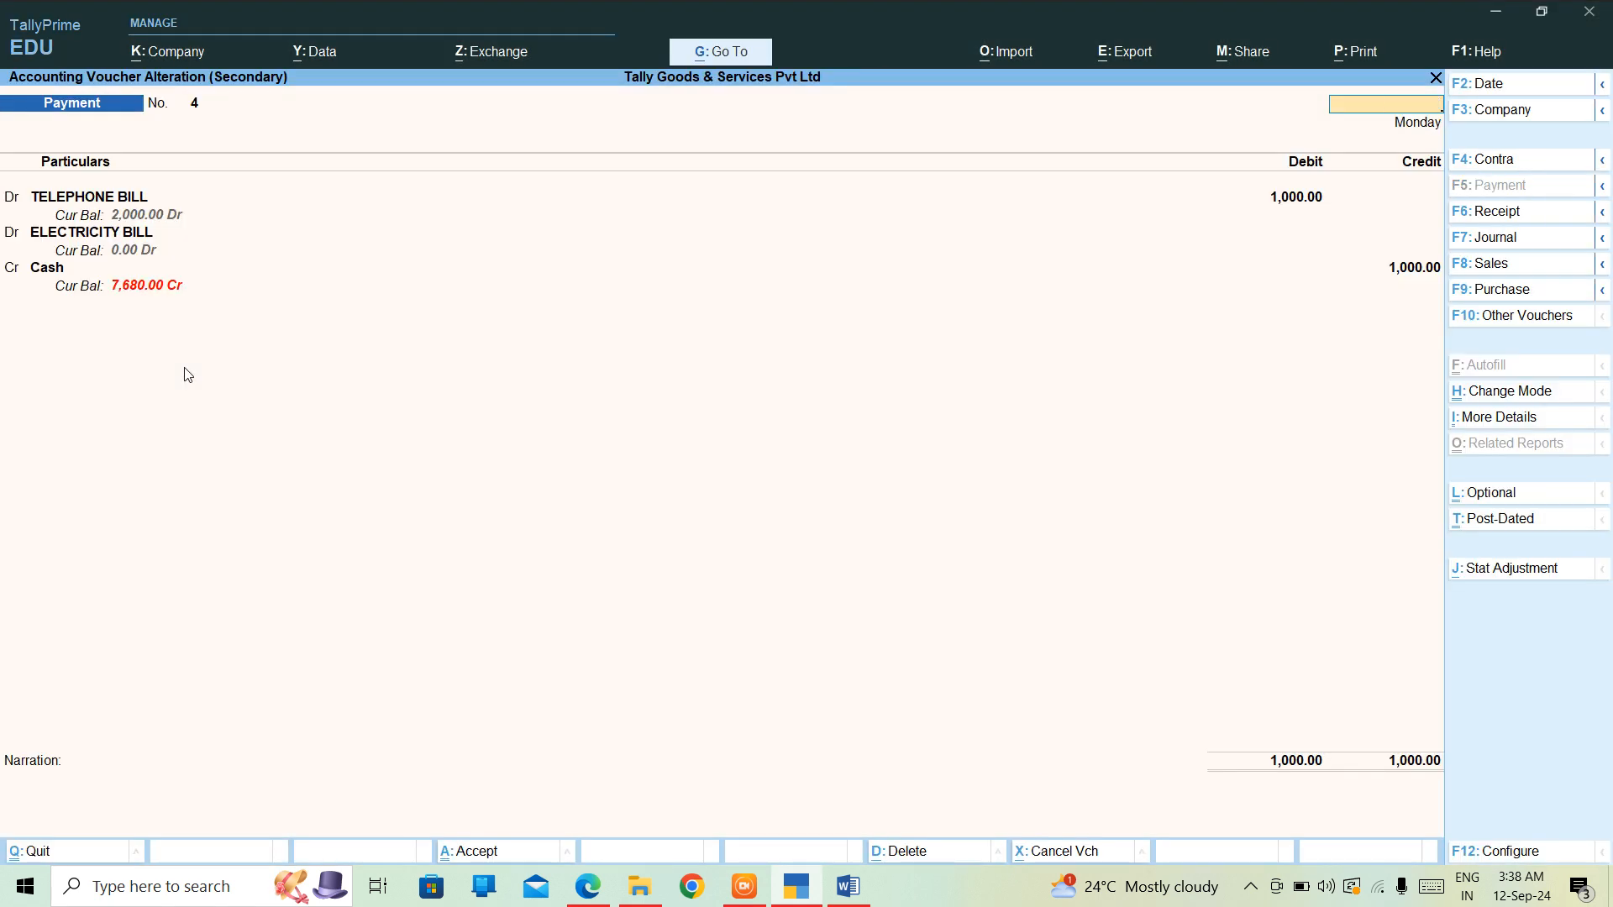
key("Escape")
key("y")
key("Escape")
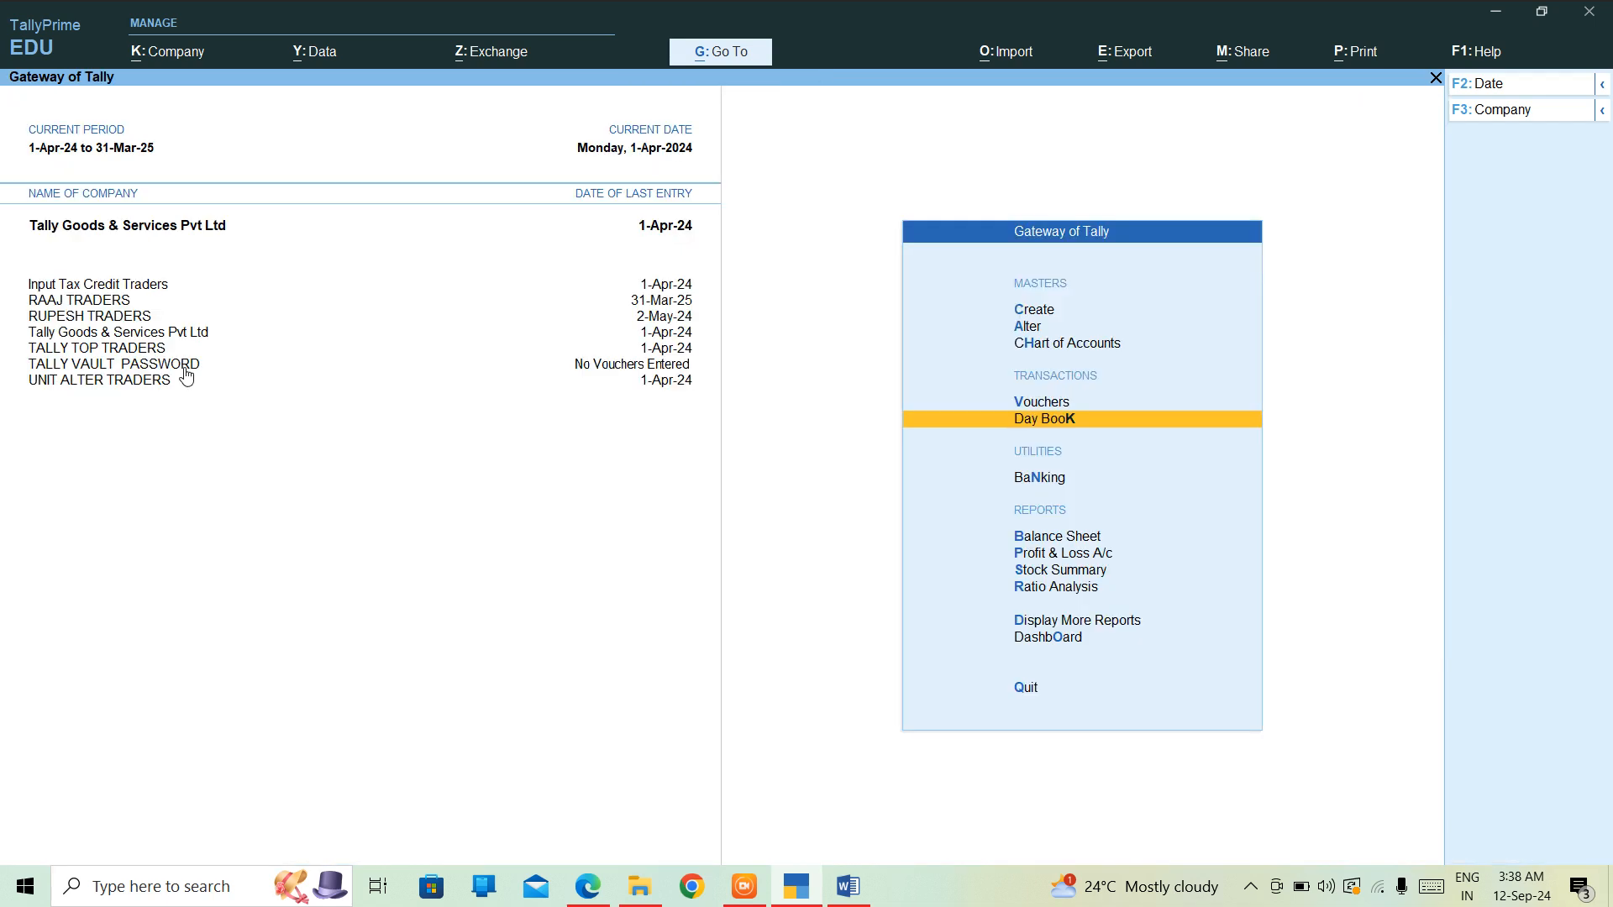
Step: Open the Sales voucher type for alteration
key("Up")
key("Up")
key("Up")
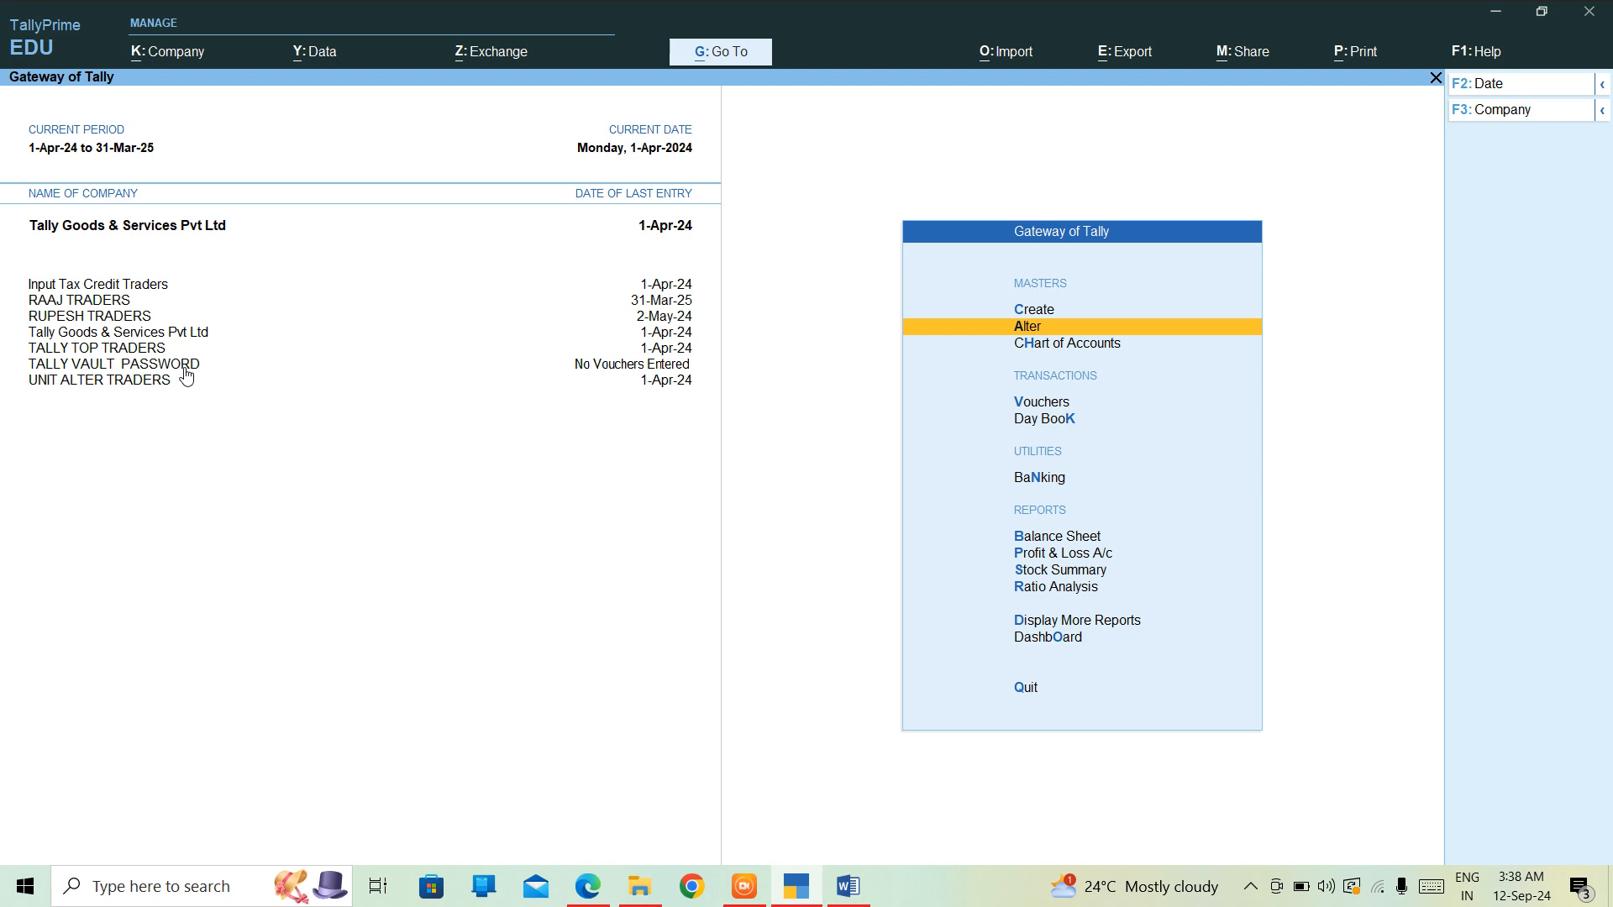
key("Return")
key("Down")
key("Down")
key("Down")
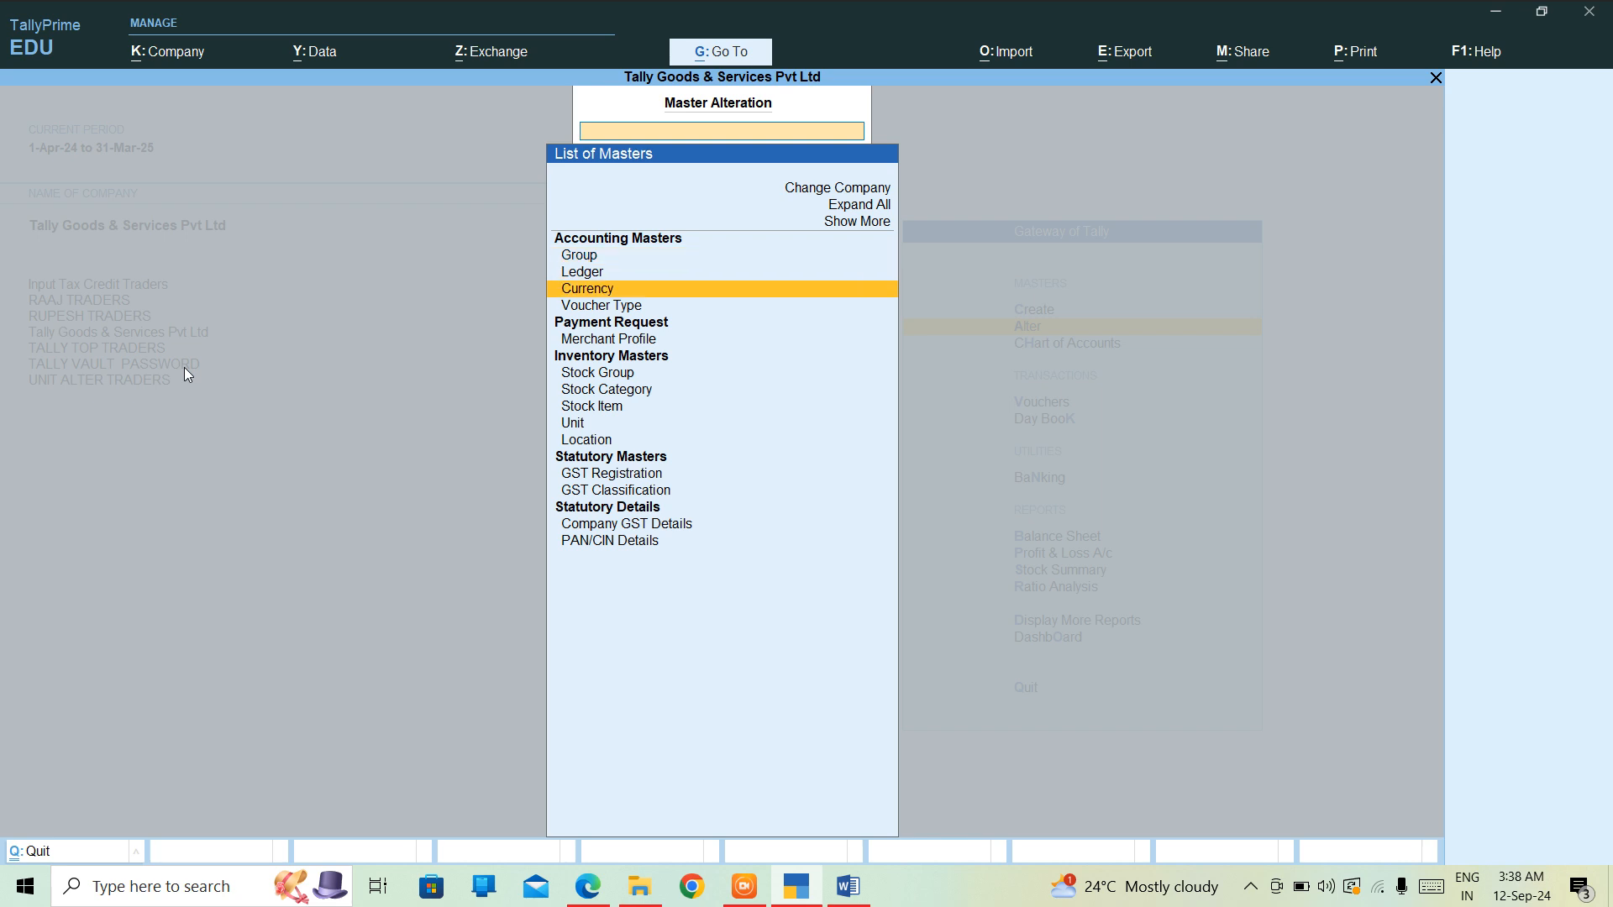
key("Return")
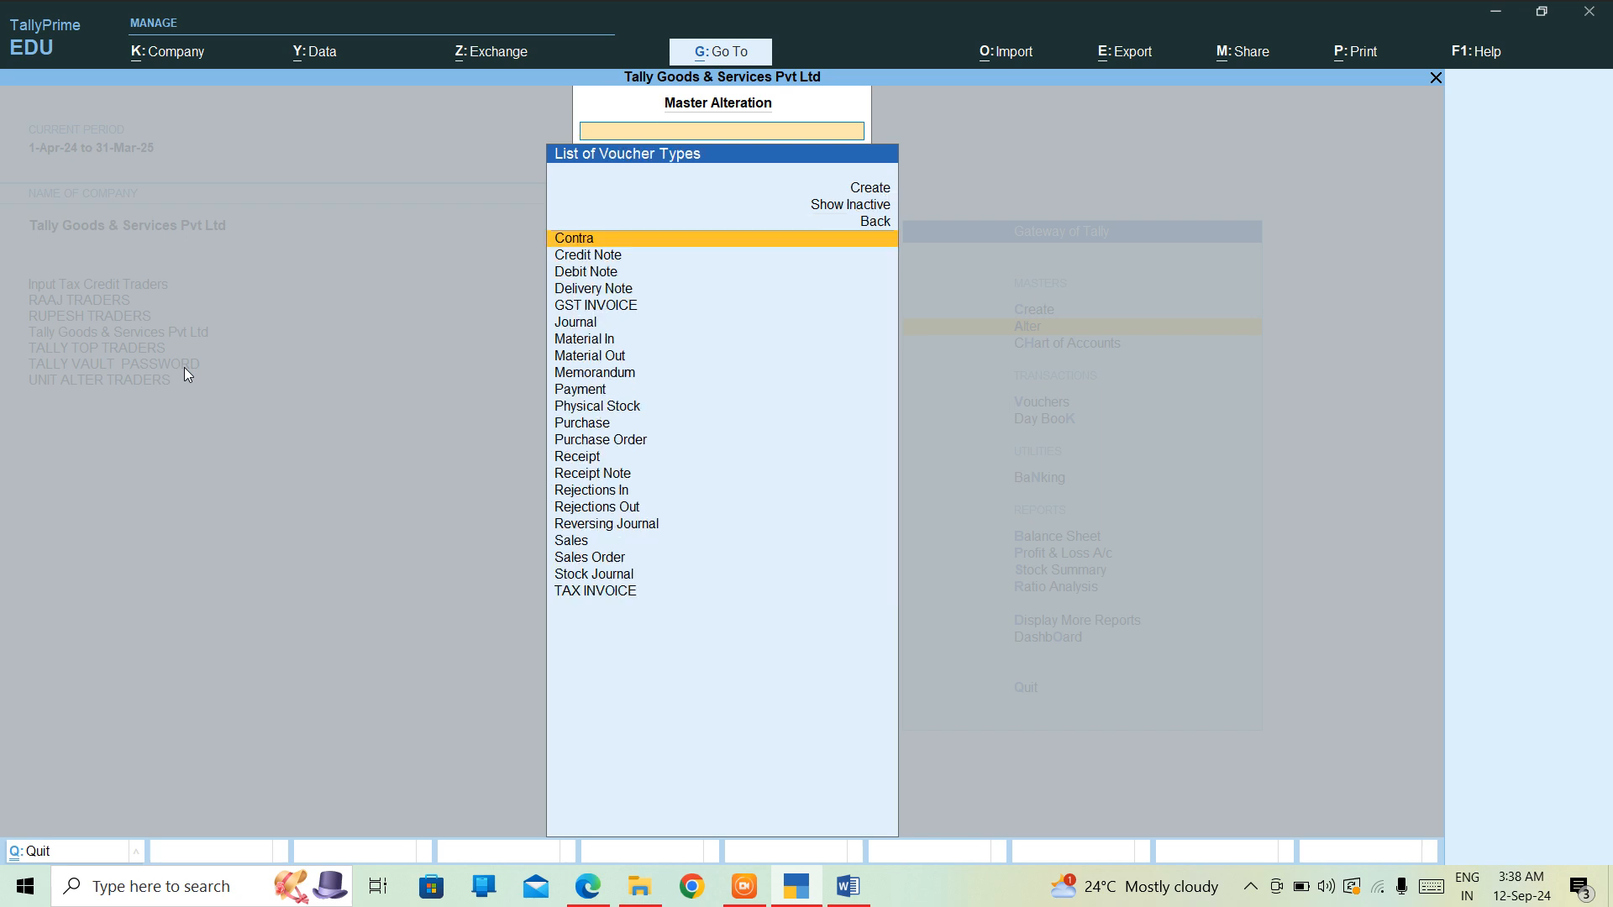
type("SAL")
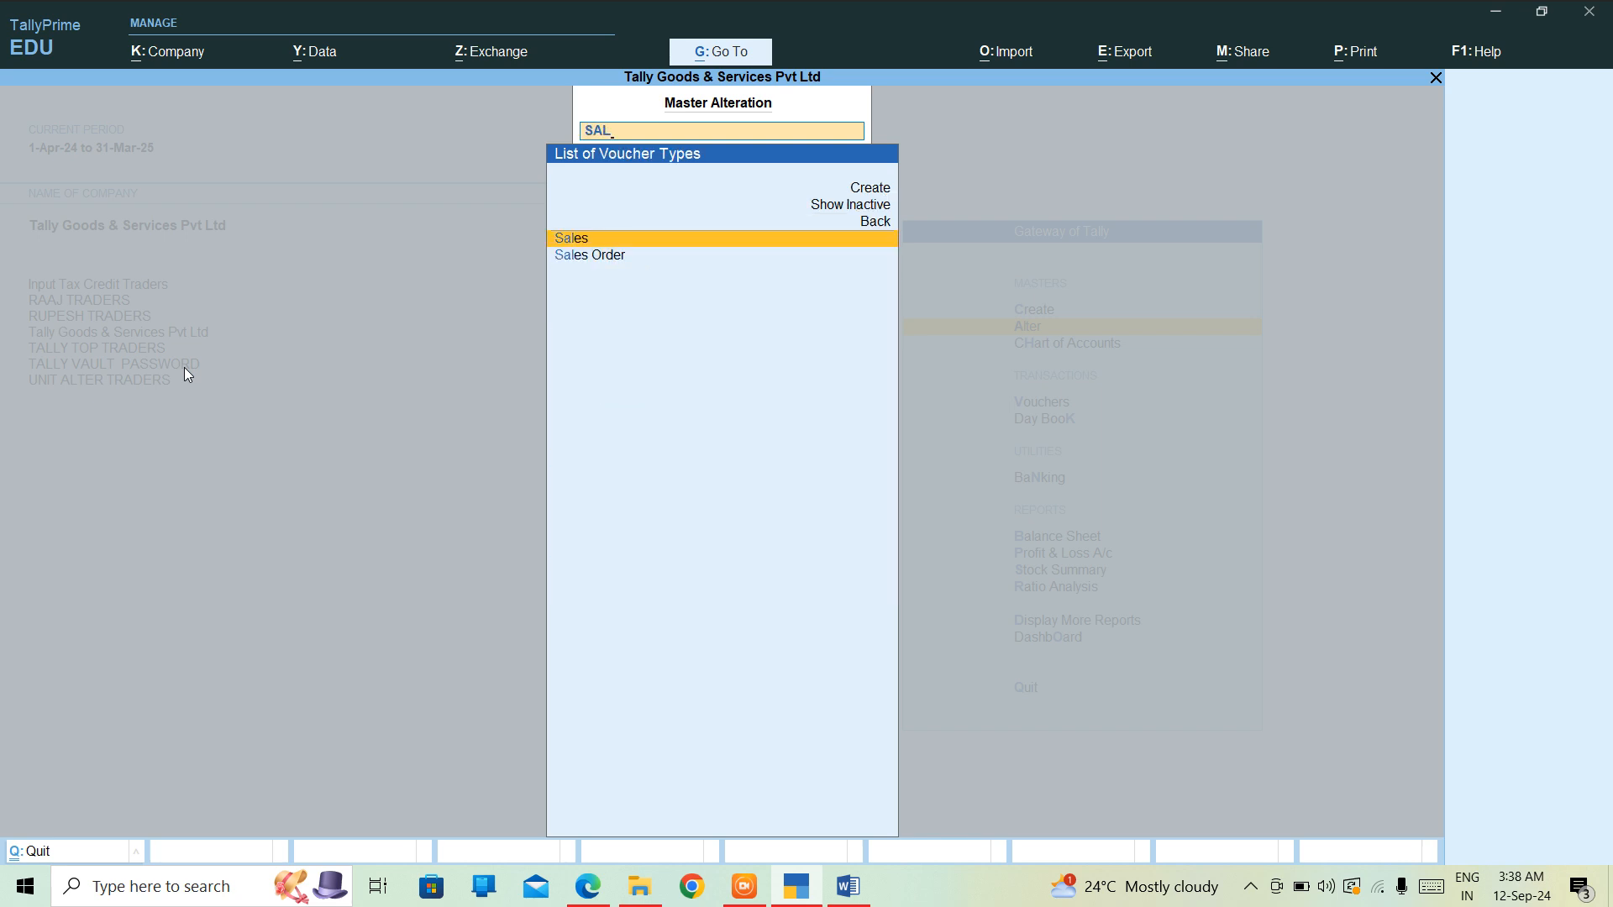
key("Return")
key("Return")
key("Return")
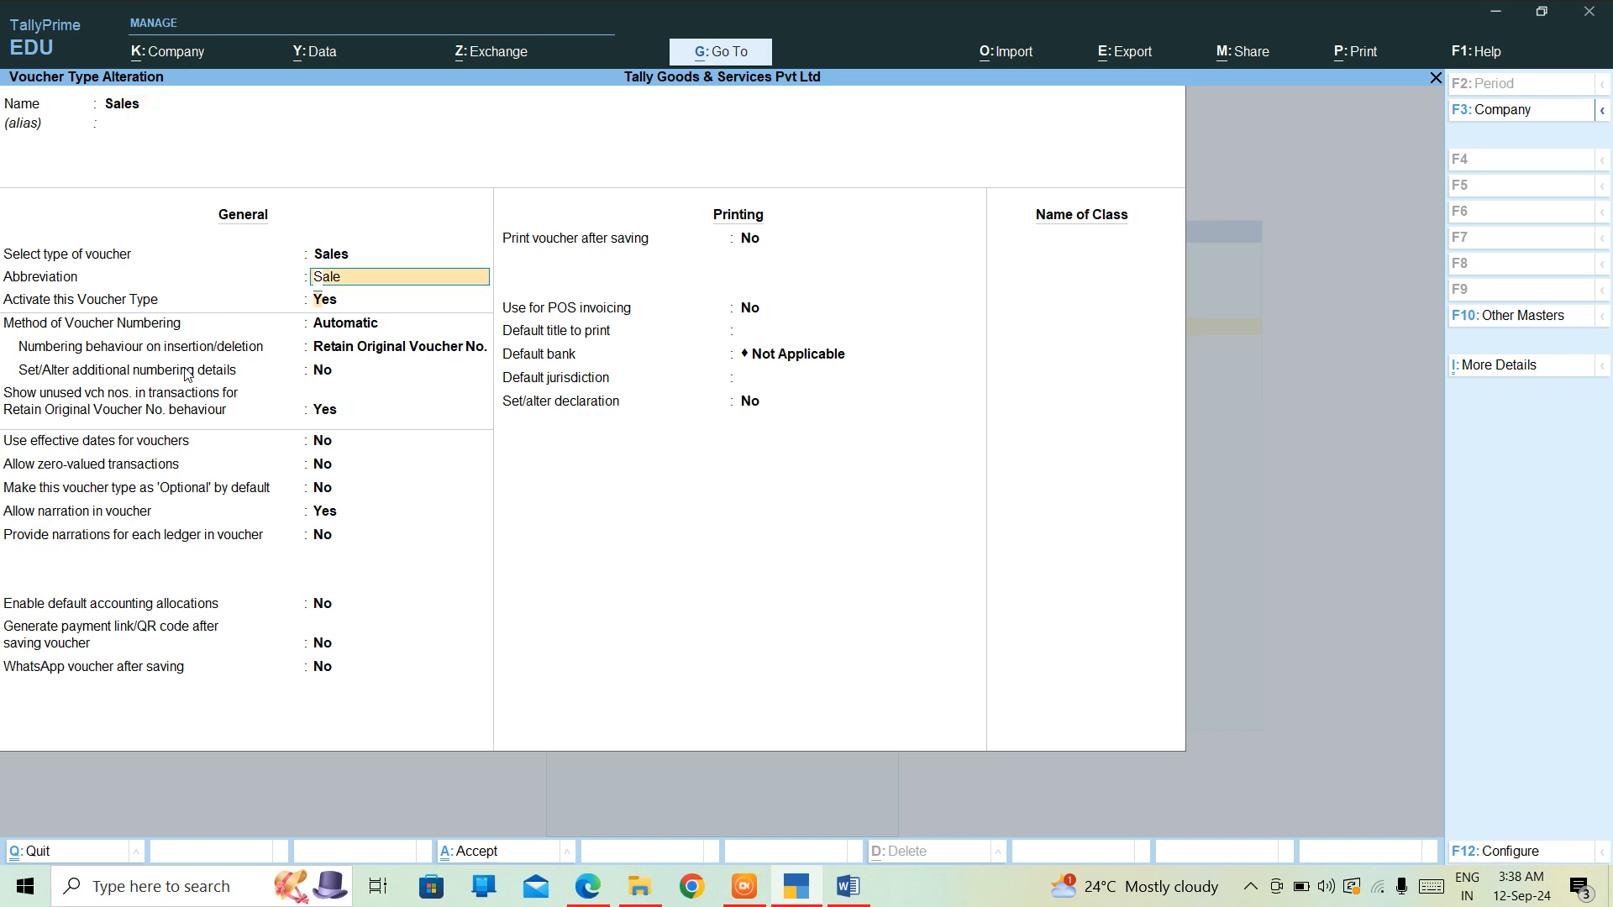
Step: Try to allow zero-valued transactions for the Sales voucher type and quit the alteration without saving
key("Return")
key("Return")
key("Return")
key("Return")
key("Return")
key("Return")
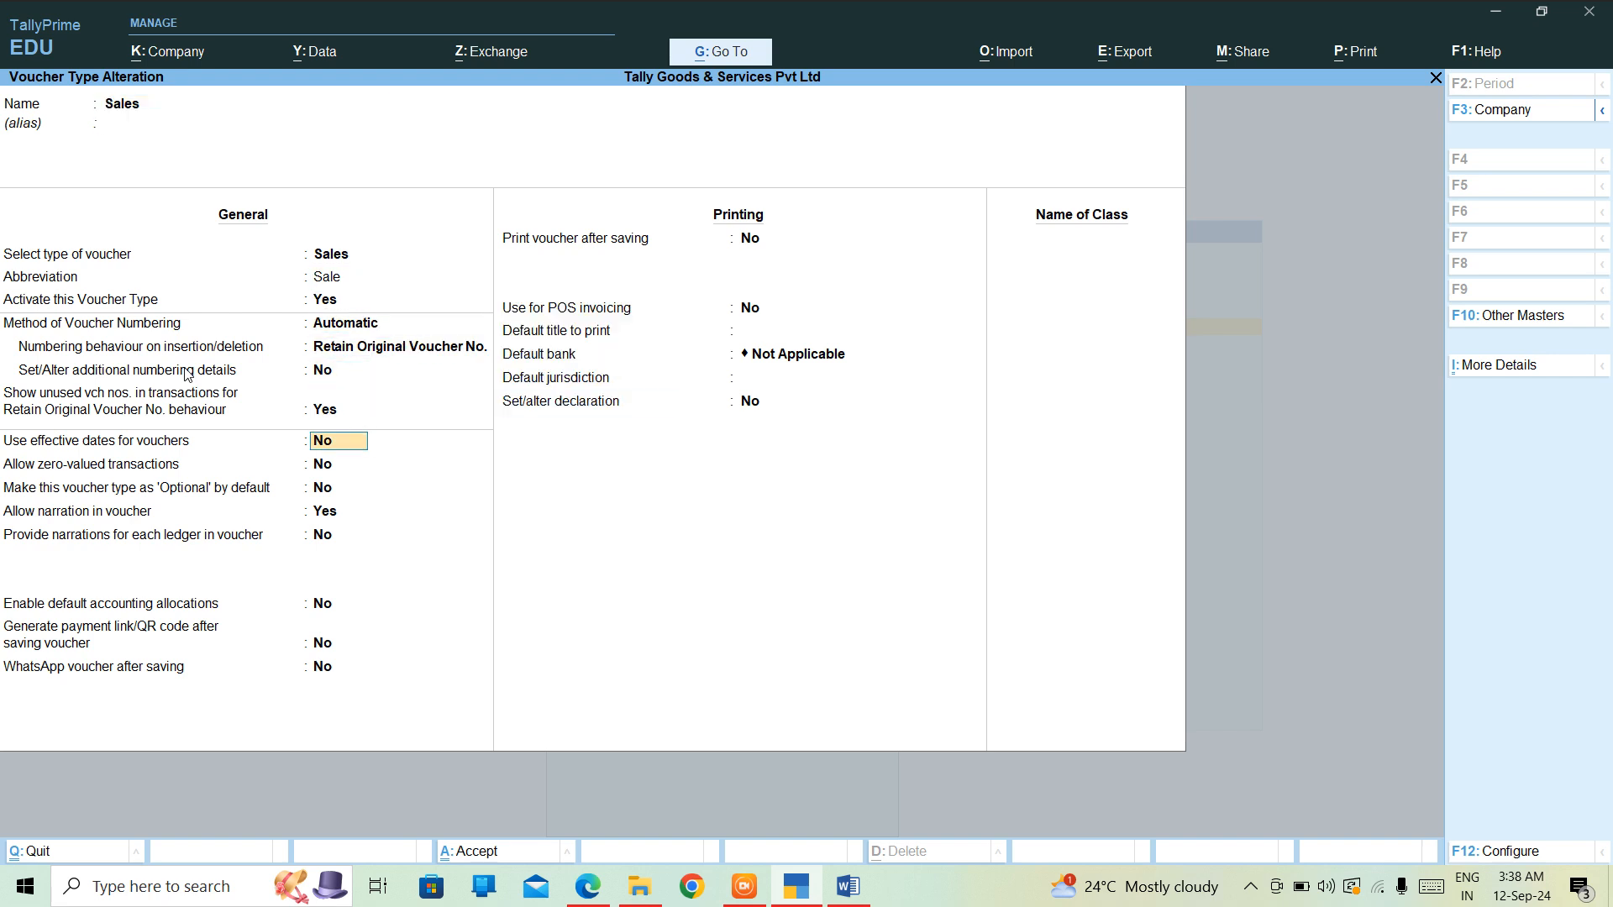
key("Return")
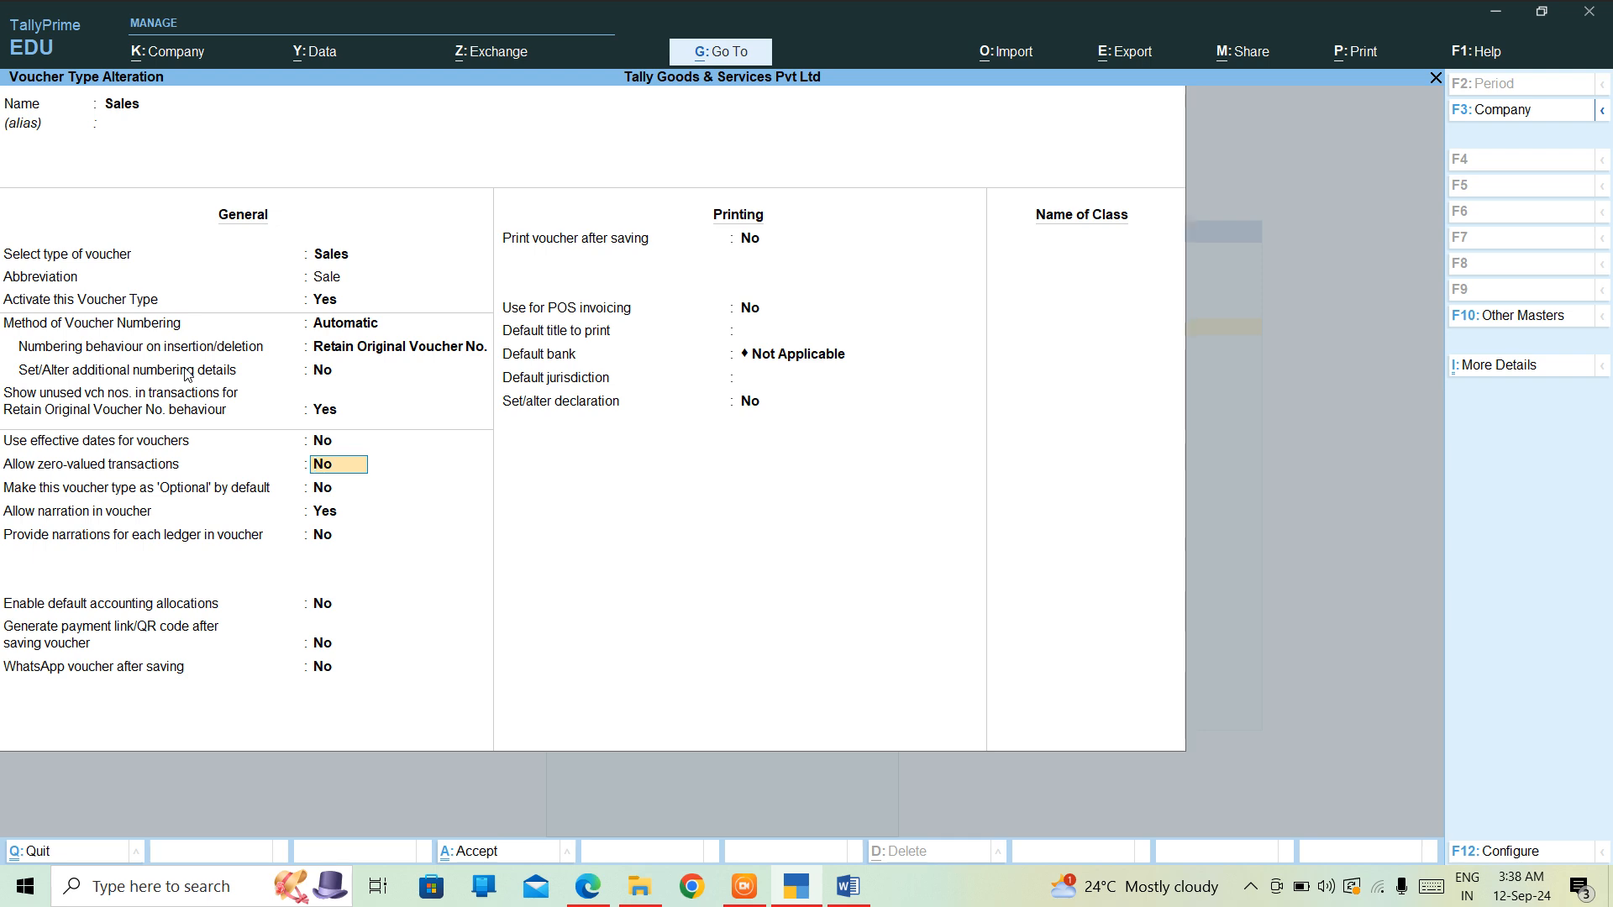
type("YE")
key("BackSpace")
key("BackSpace")
key("BackSpace")
key("Escape")
key("y")
key("Escape")
key("Escape")
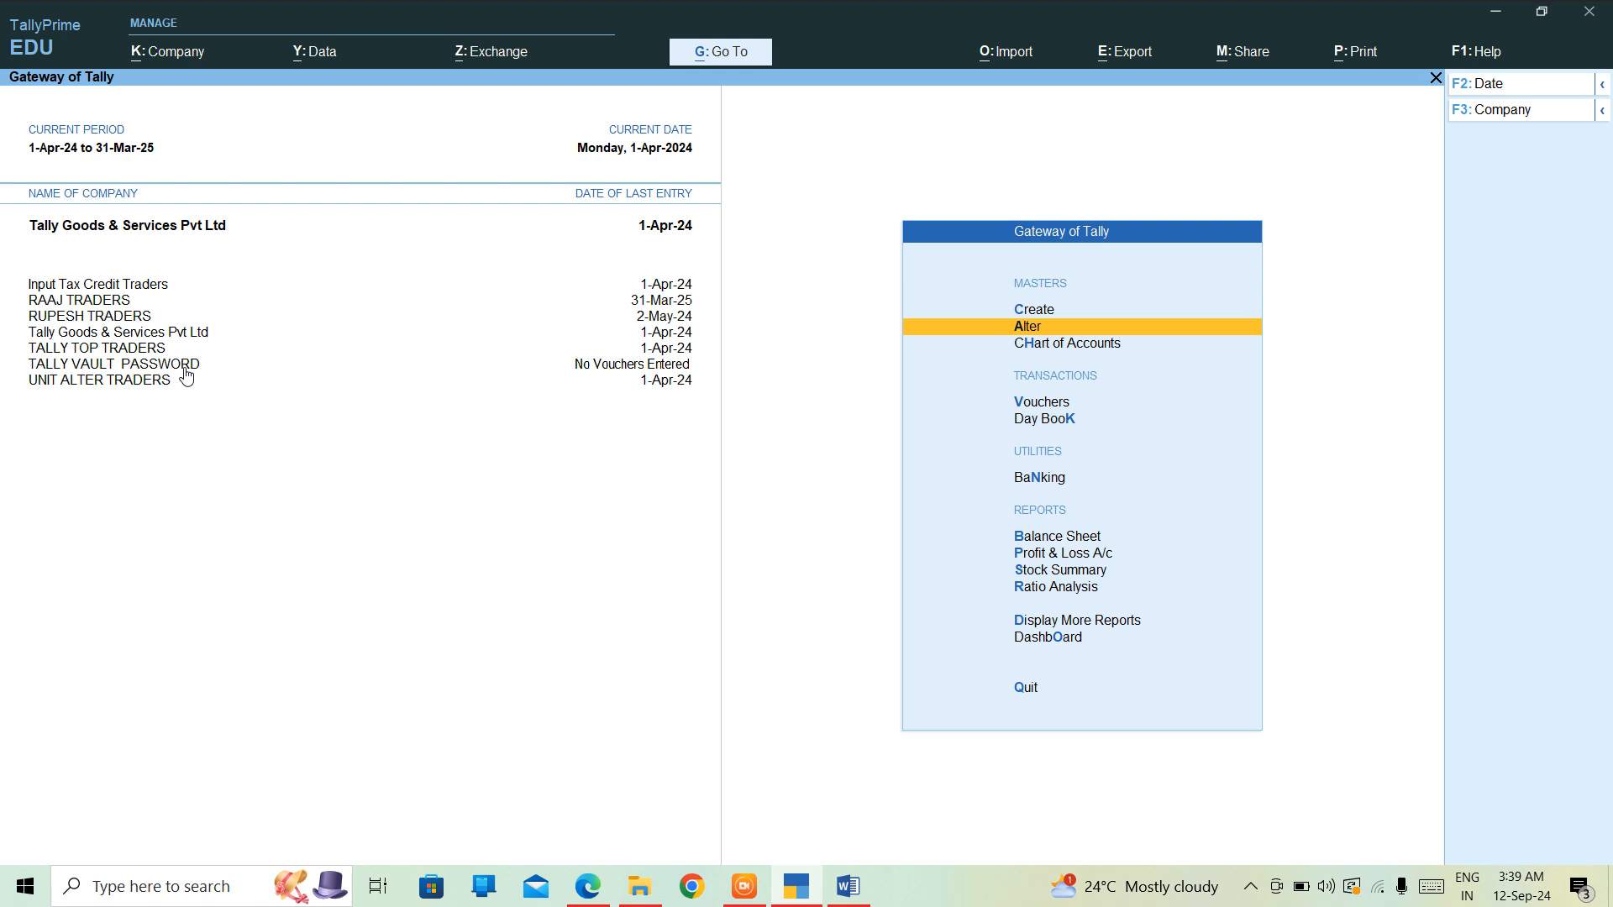
Step: Start a new Sales voucher with Cash as the party account
key("Down")
key("Down")
key("Return")
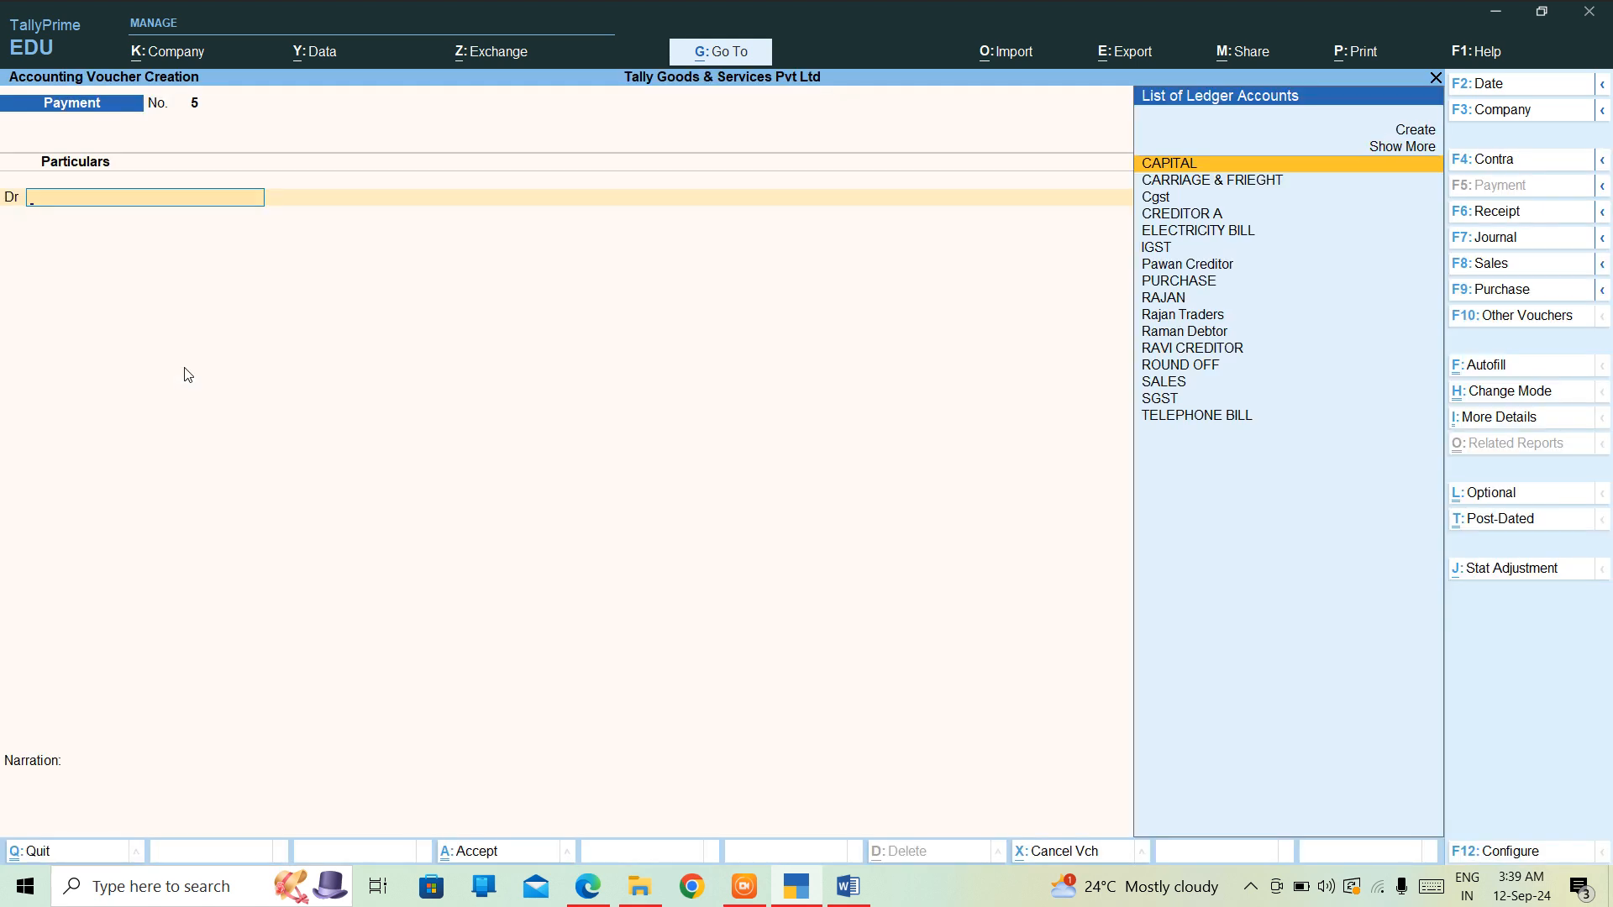
key("F8")
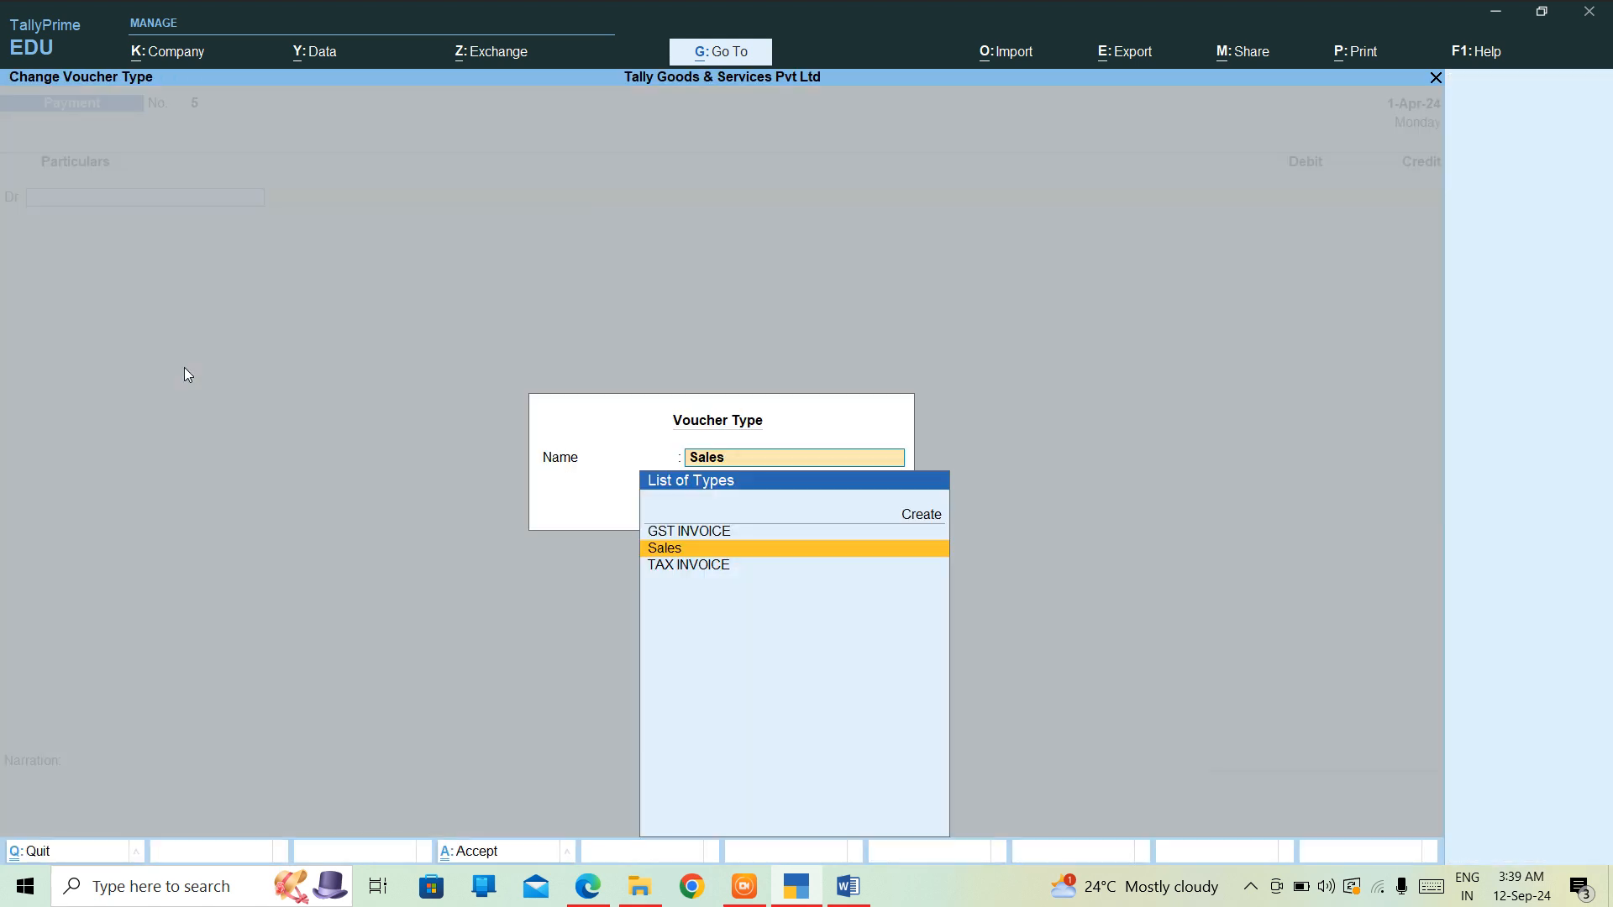
key("Return")
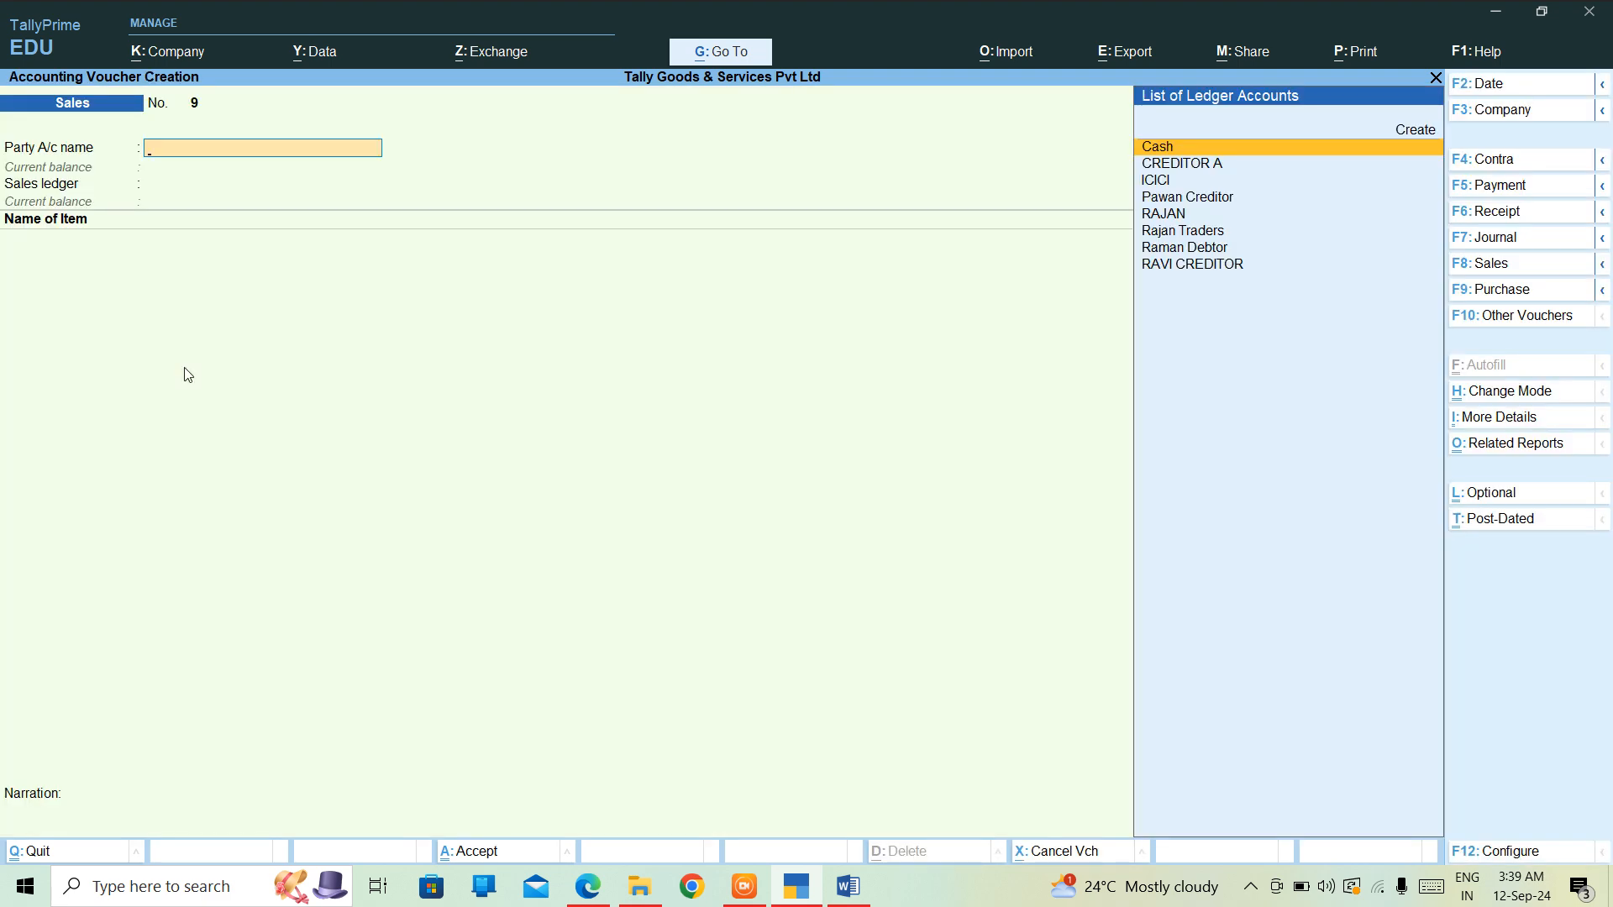
key("Return")
key("Return")
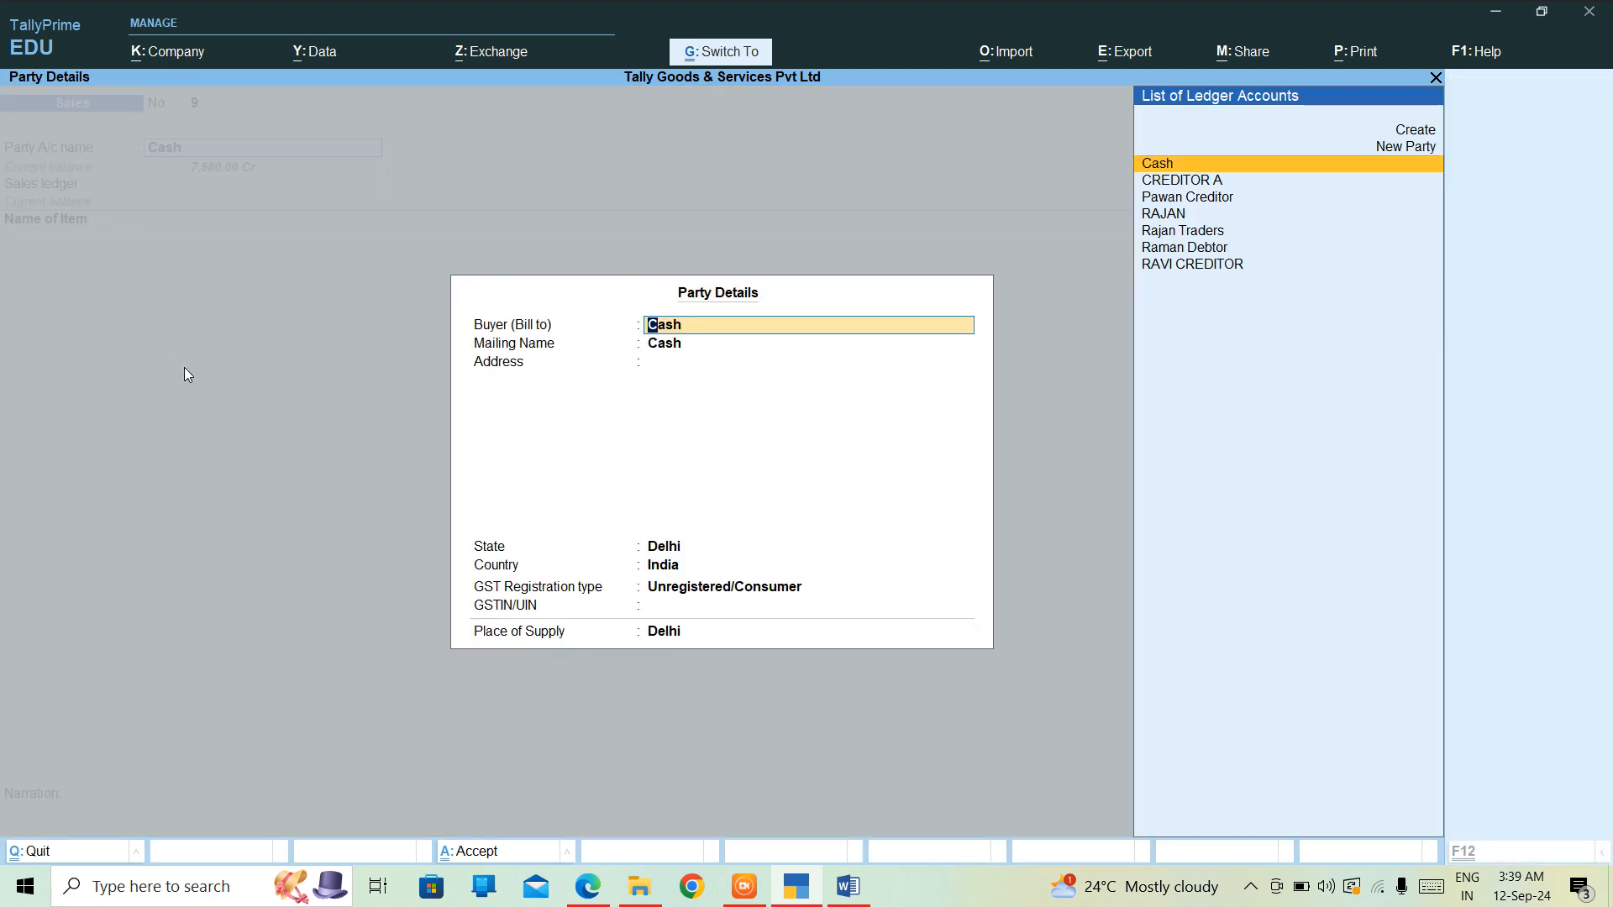
Step: Accept the party details with SALES as the sales ledger and add 50 PCS of BAJAJ TUBELIGHT at a rate of 70.00
key("Return")
key("Return")
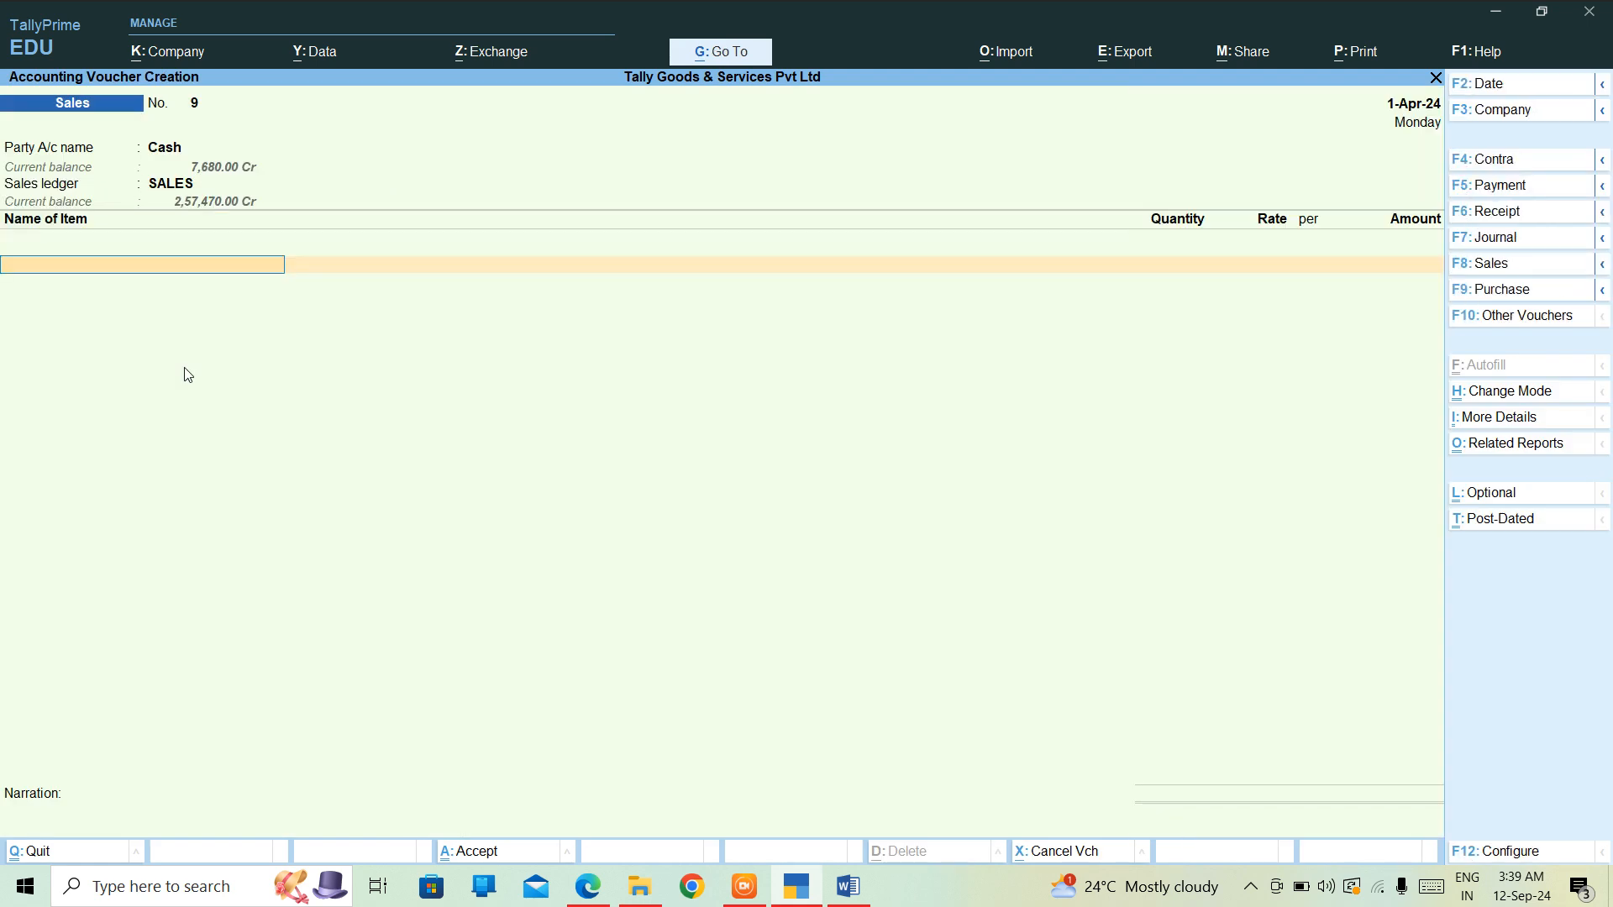
type("B")
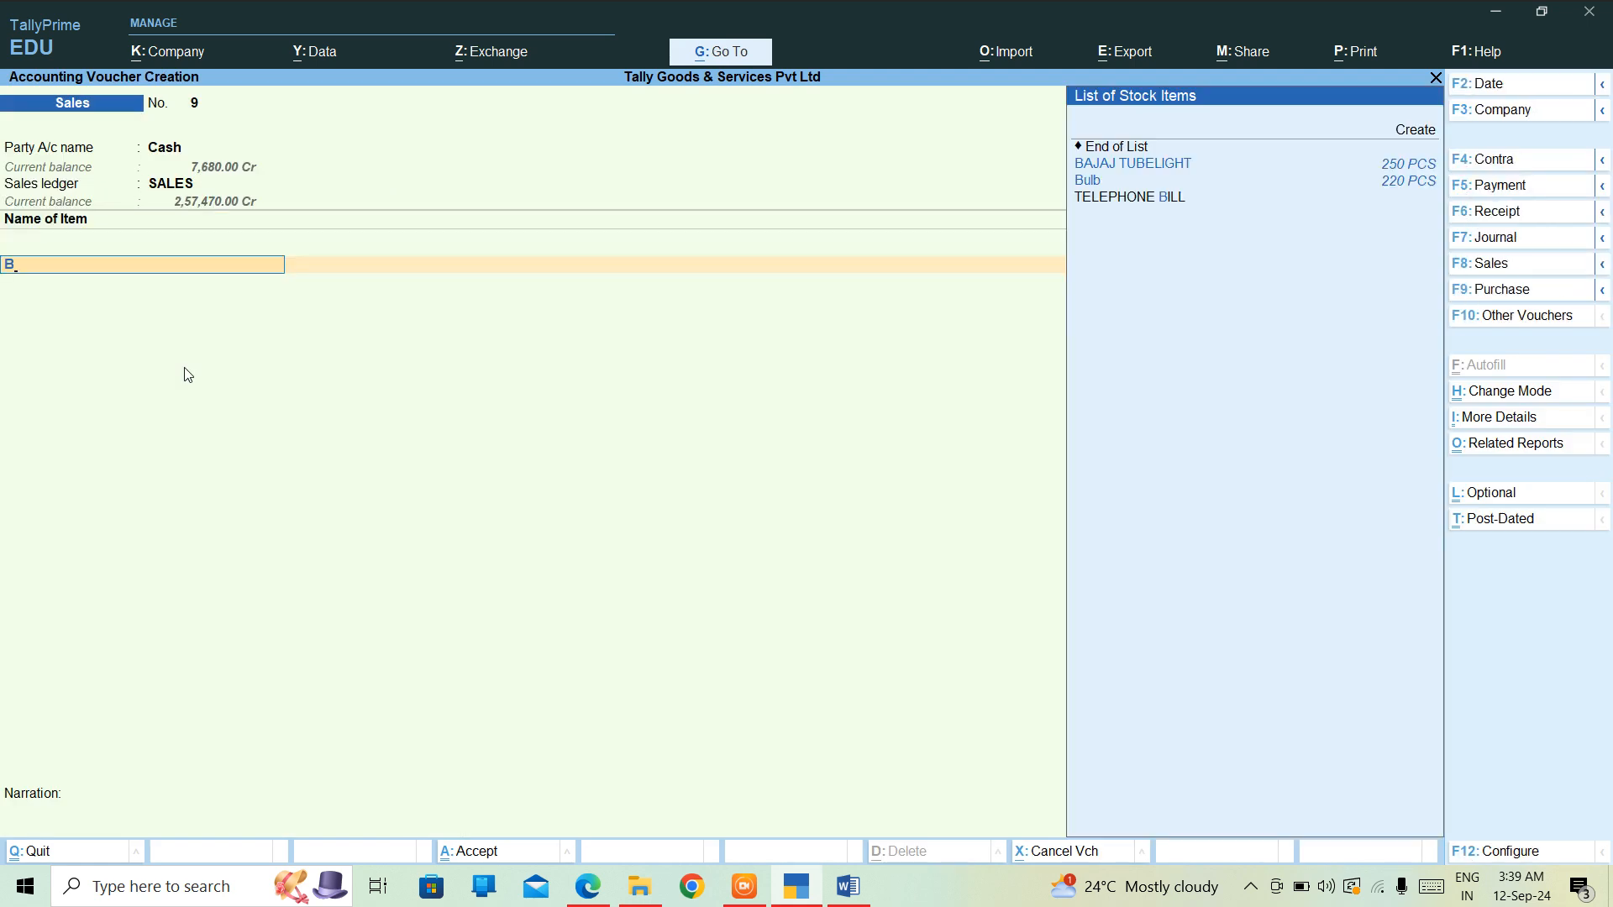
key("Down")
key("Return")
type("50")
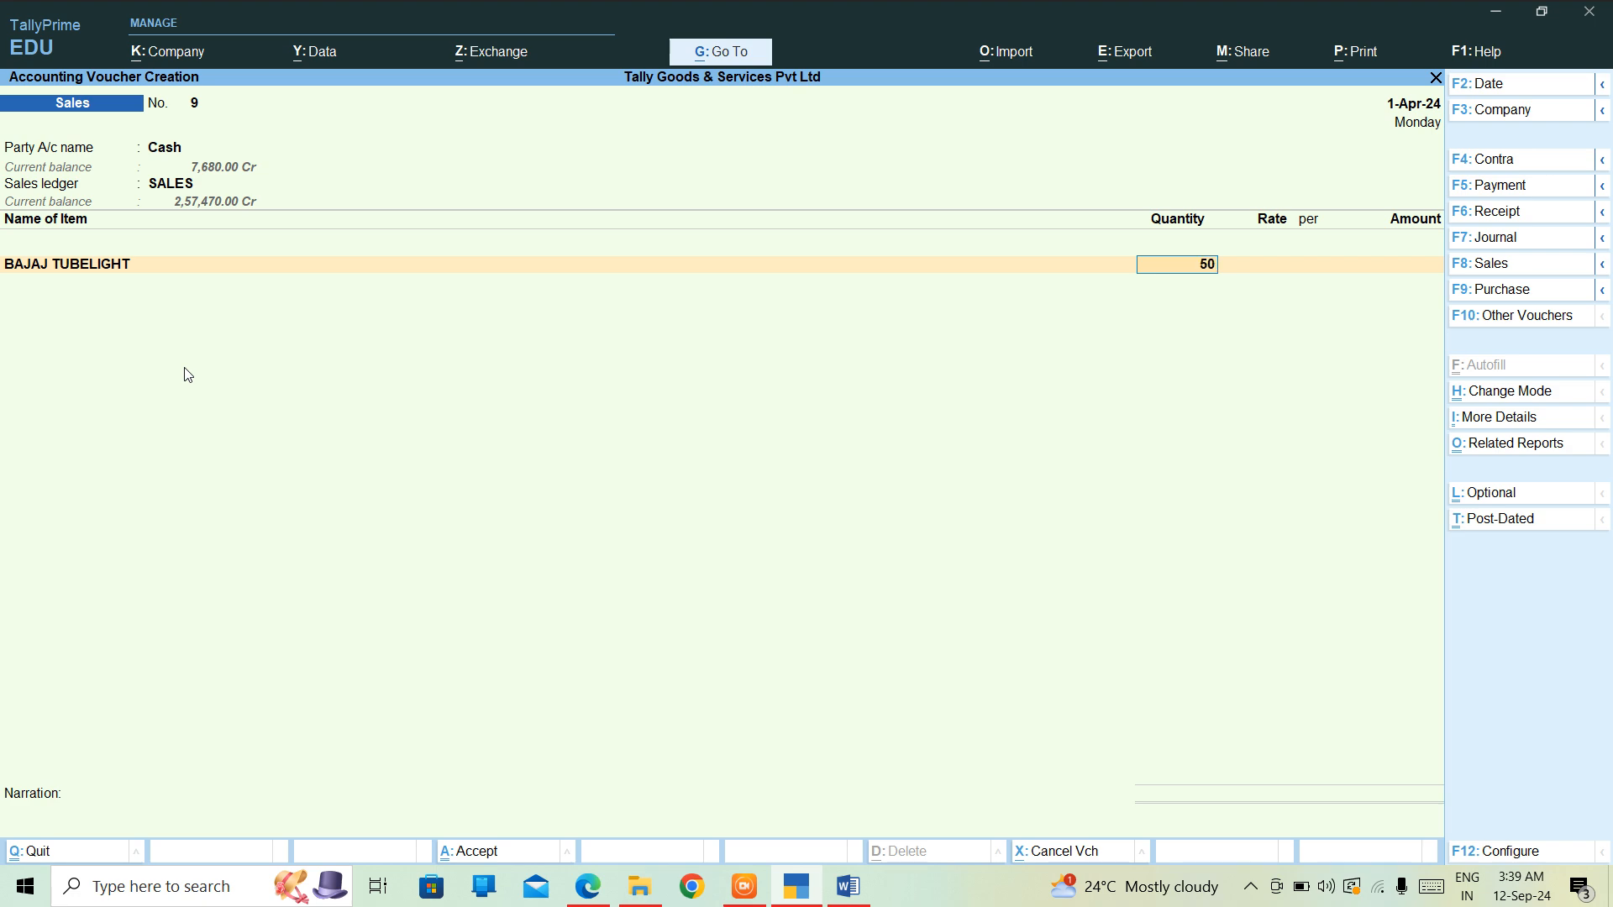
key("Return")
key("Return")
key("Return")
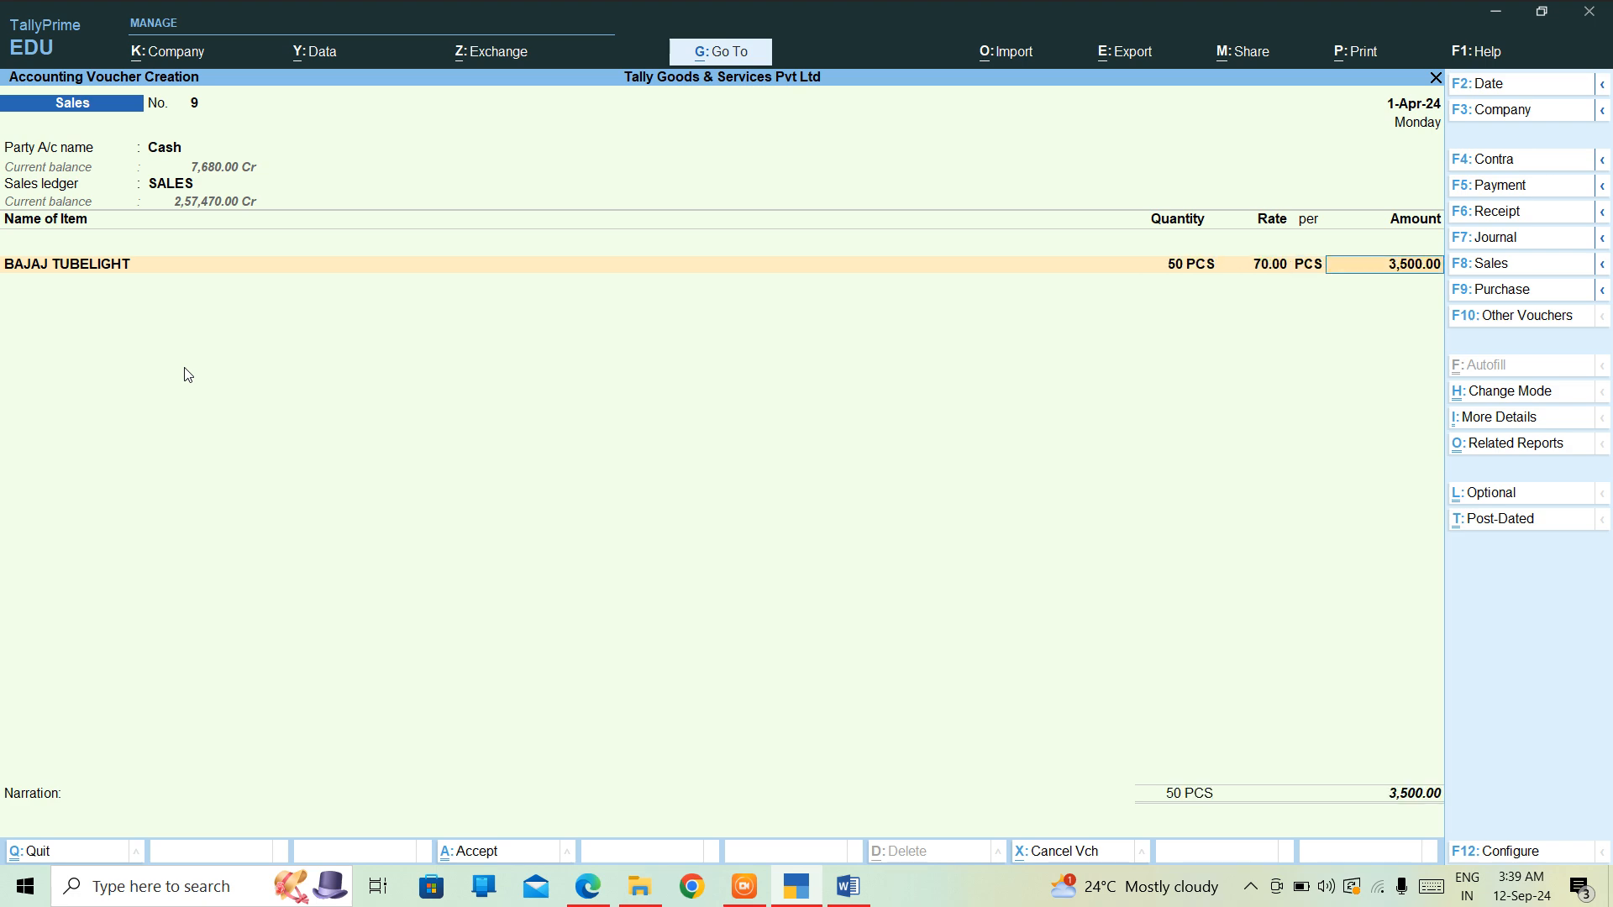
key("Return")
Step: Add 10 PCS of FAN with a blank rate, save the sales voucher and return to the Gateway of Tally
type("FAN")
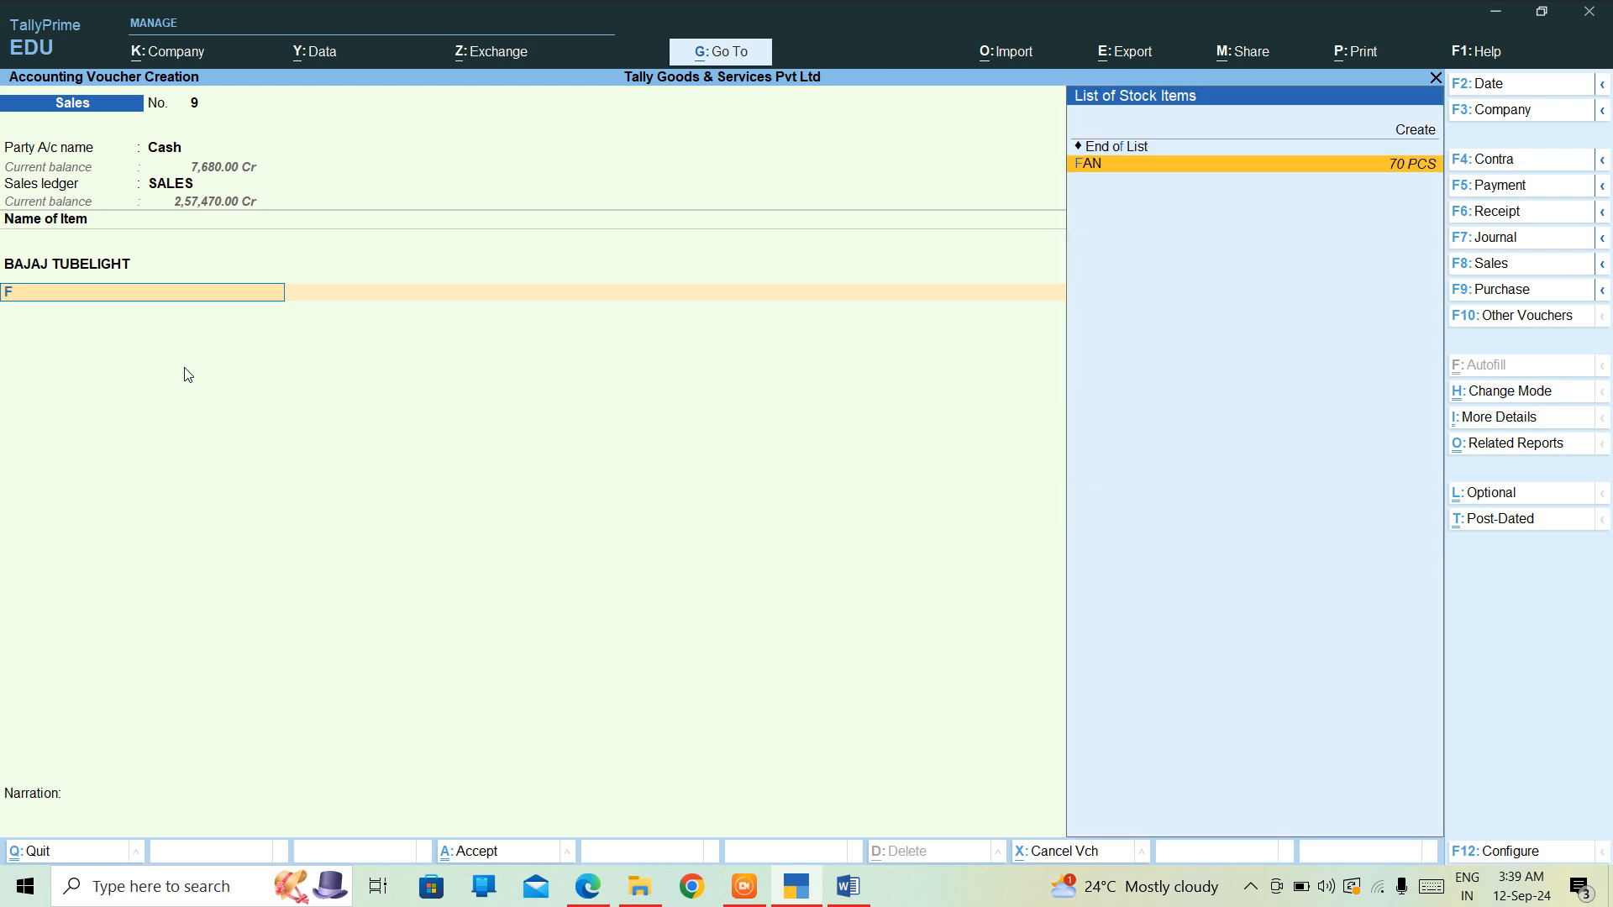
key("Return")
type("10")
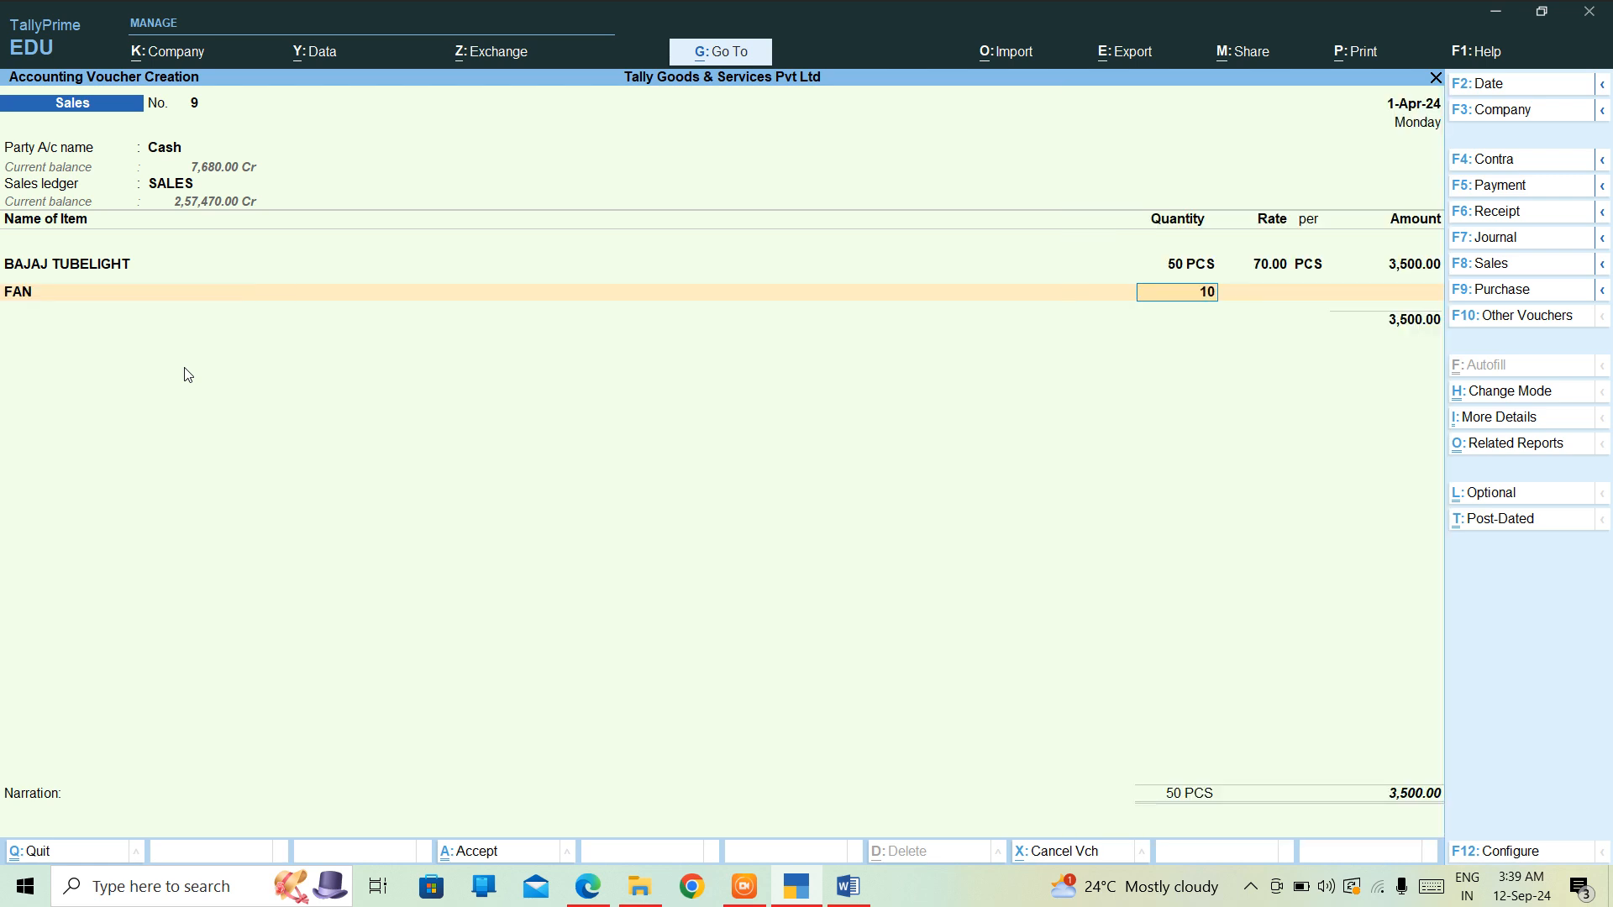
key("Return")
key("BackSpace")
key("Return")
key("ctrl")
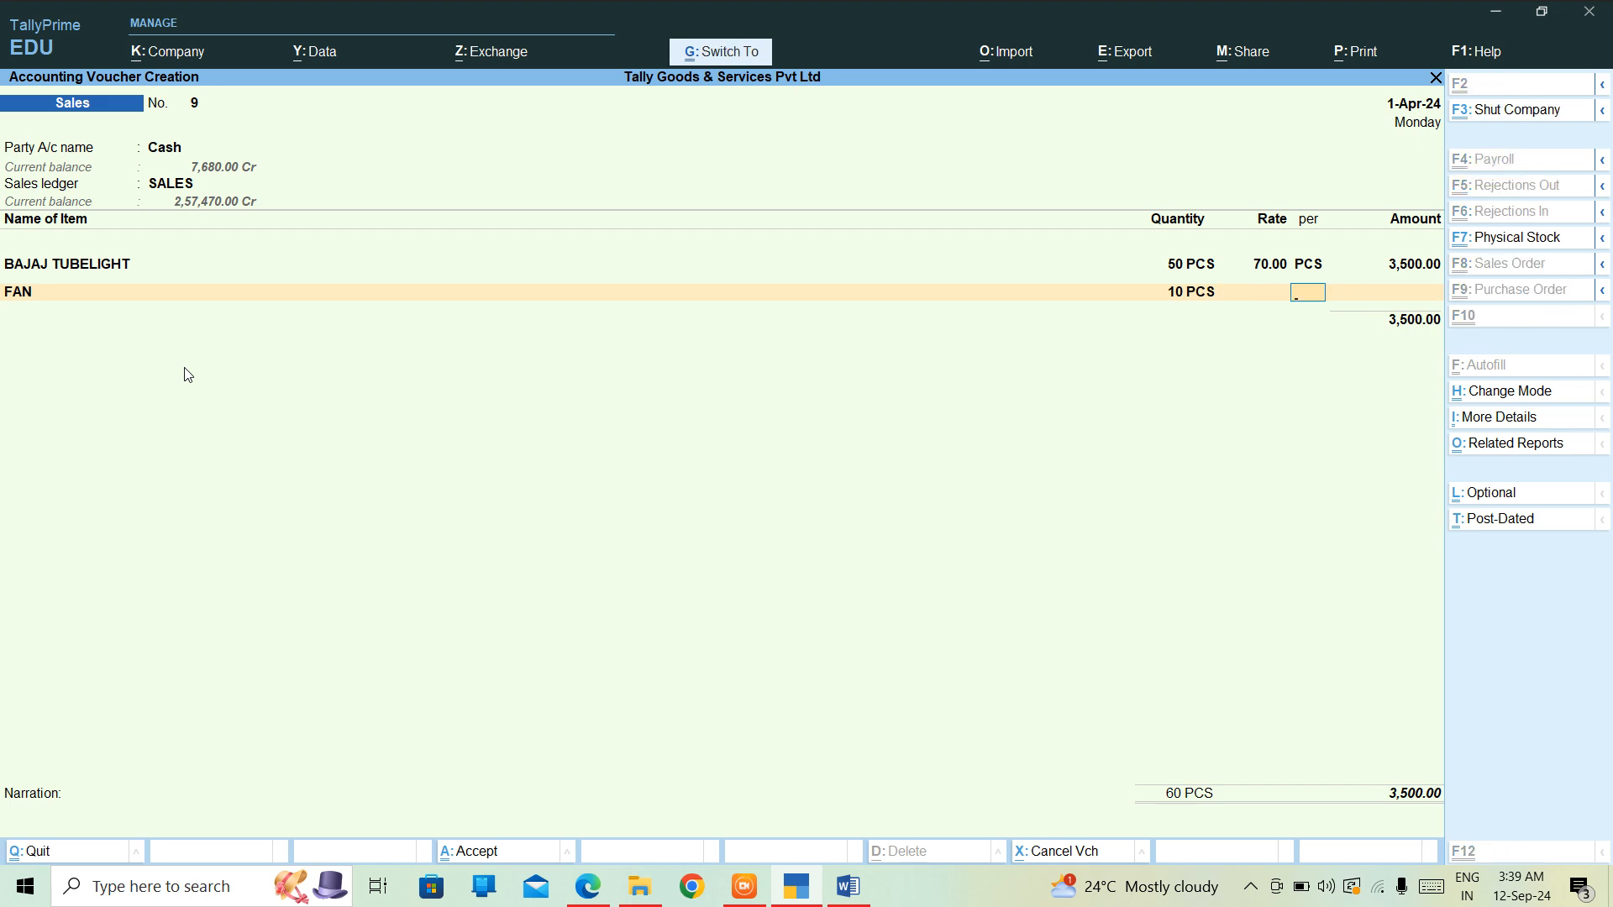
key("ctrl+a")
key("Escape")
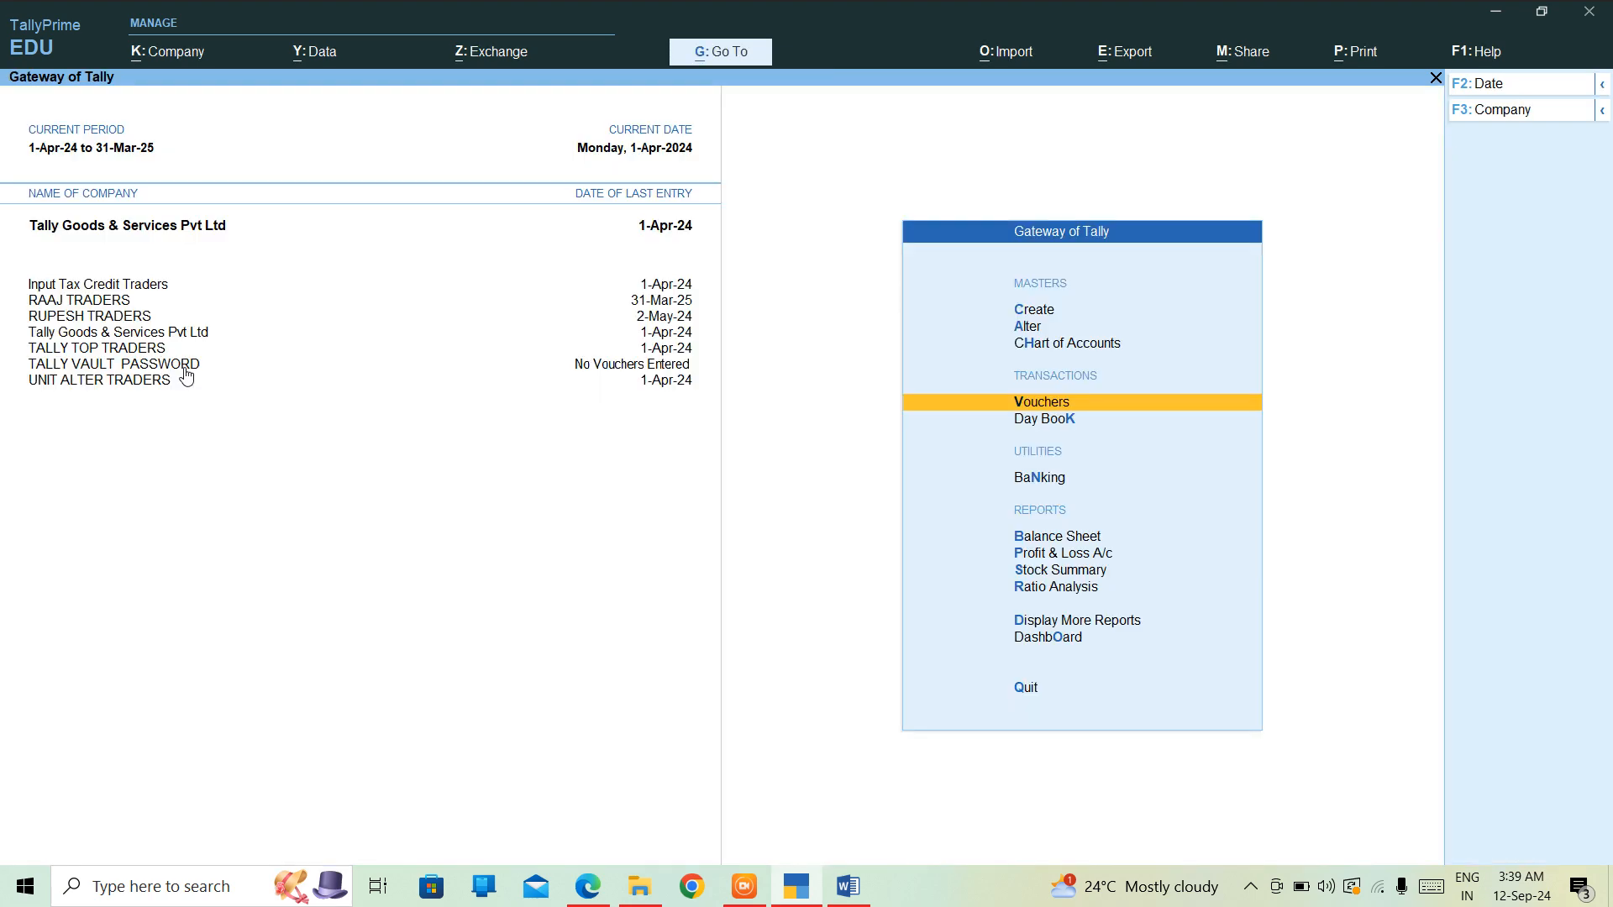
Step: Open Cash Sales voucher no. 9 from the Day Book, examine its item lines and return to the Gateway of Tally
key("Down")
key("Return")
key("Down")
key("Down")
key("Down")
key("Down")
key("Down")
key("Down")
key("Down")
key("Down")
key("Down")
key("Down")
key("Down")
key("Down")
key("Down")
key("Down")
key("Down")
key("Down")
key("Down")
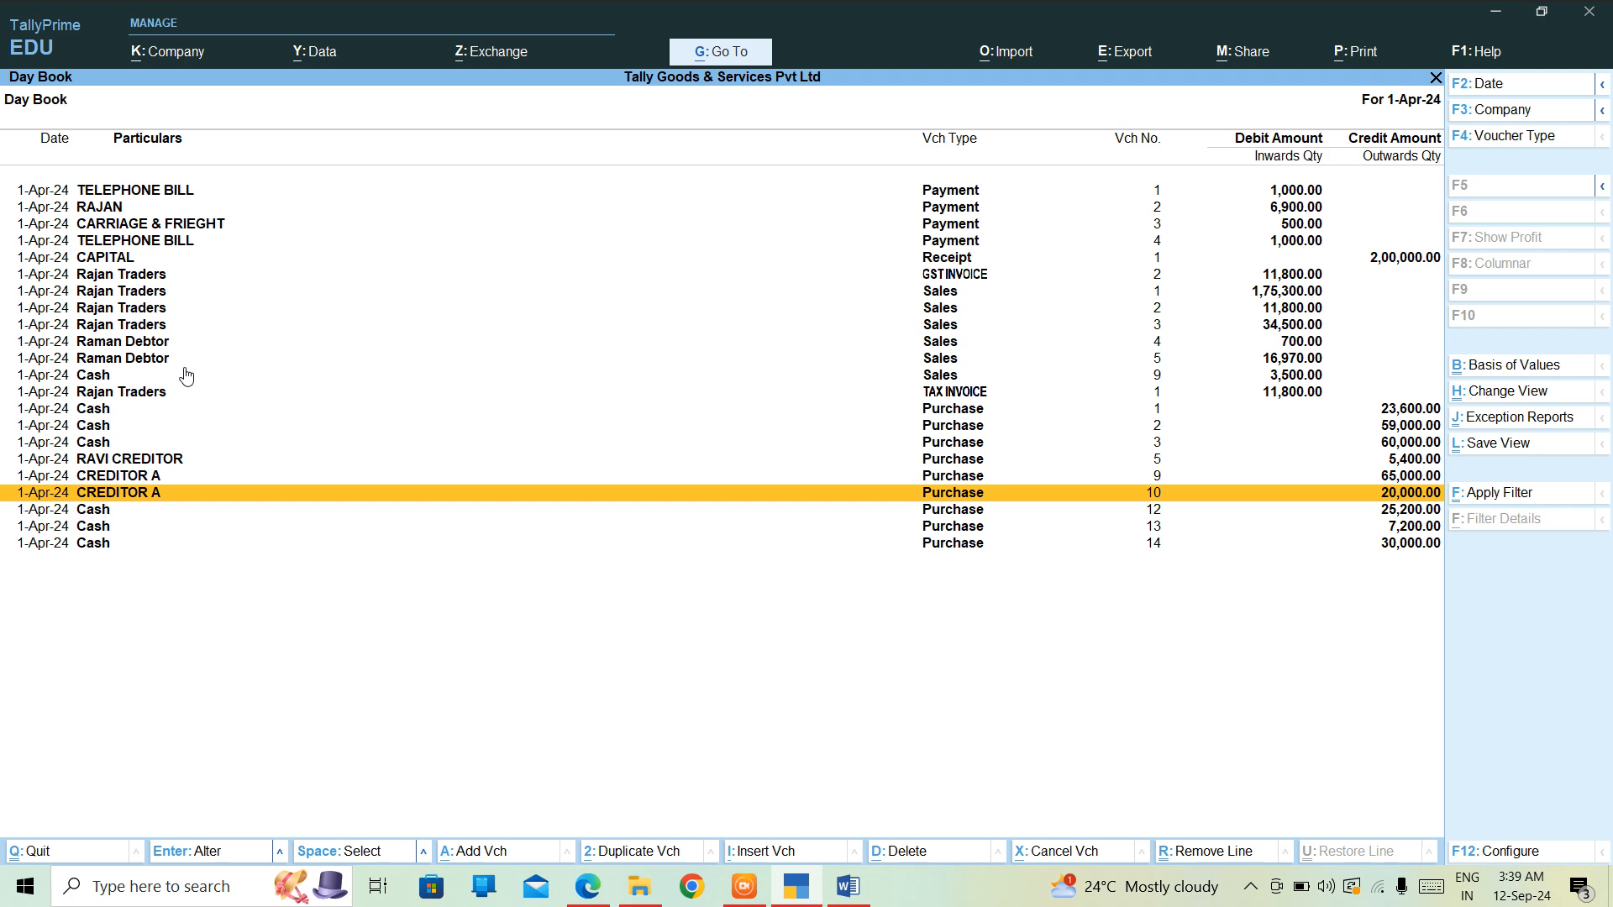
key("Up")
key("Up")
key("Up")
key("Up")
key("Up")
key("Up")
key("Up")
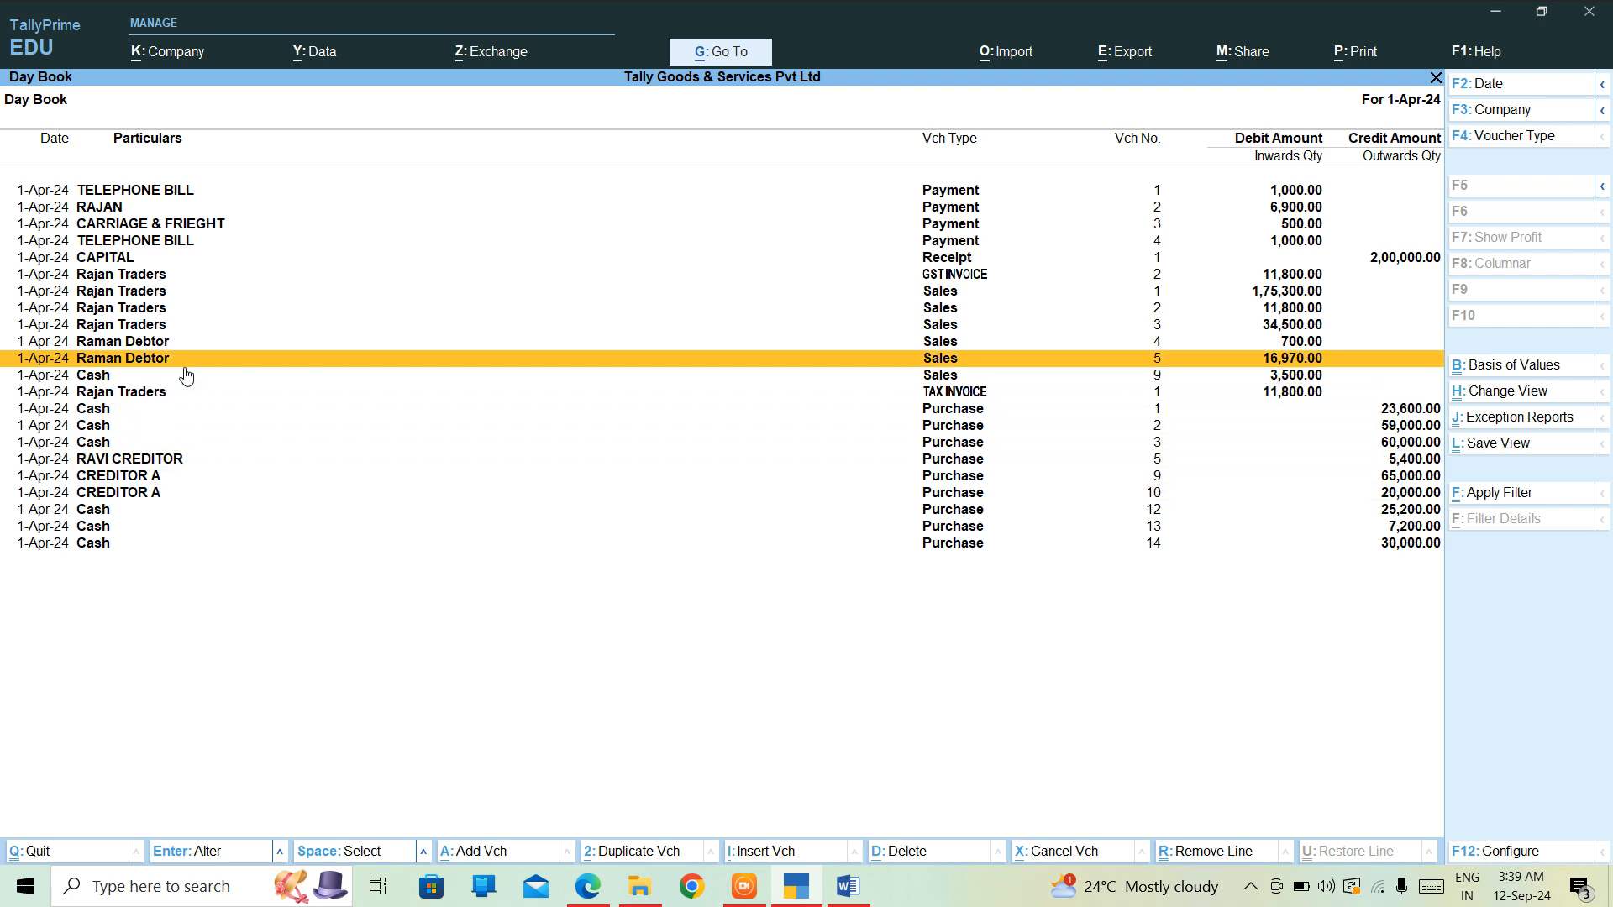
key("Down")
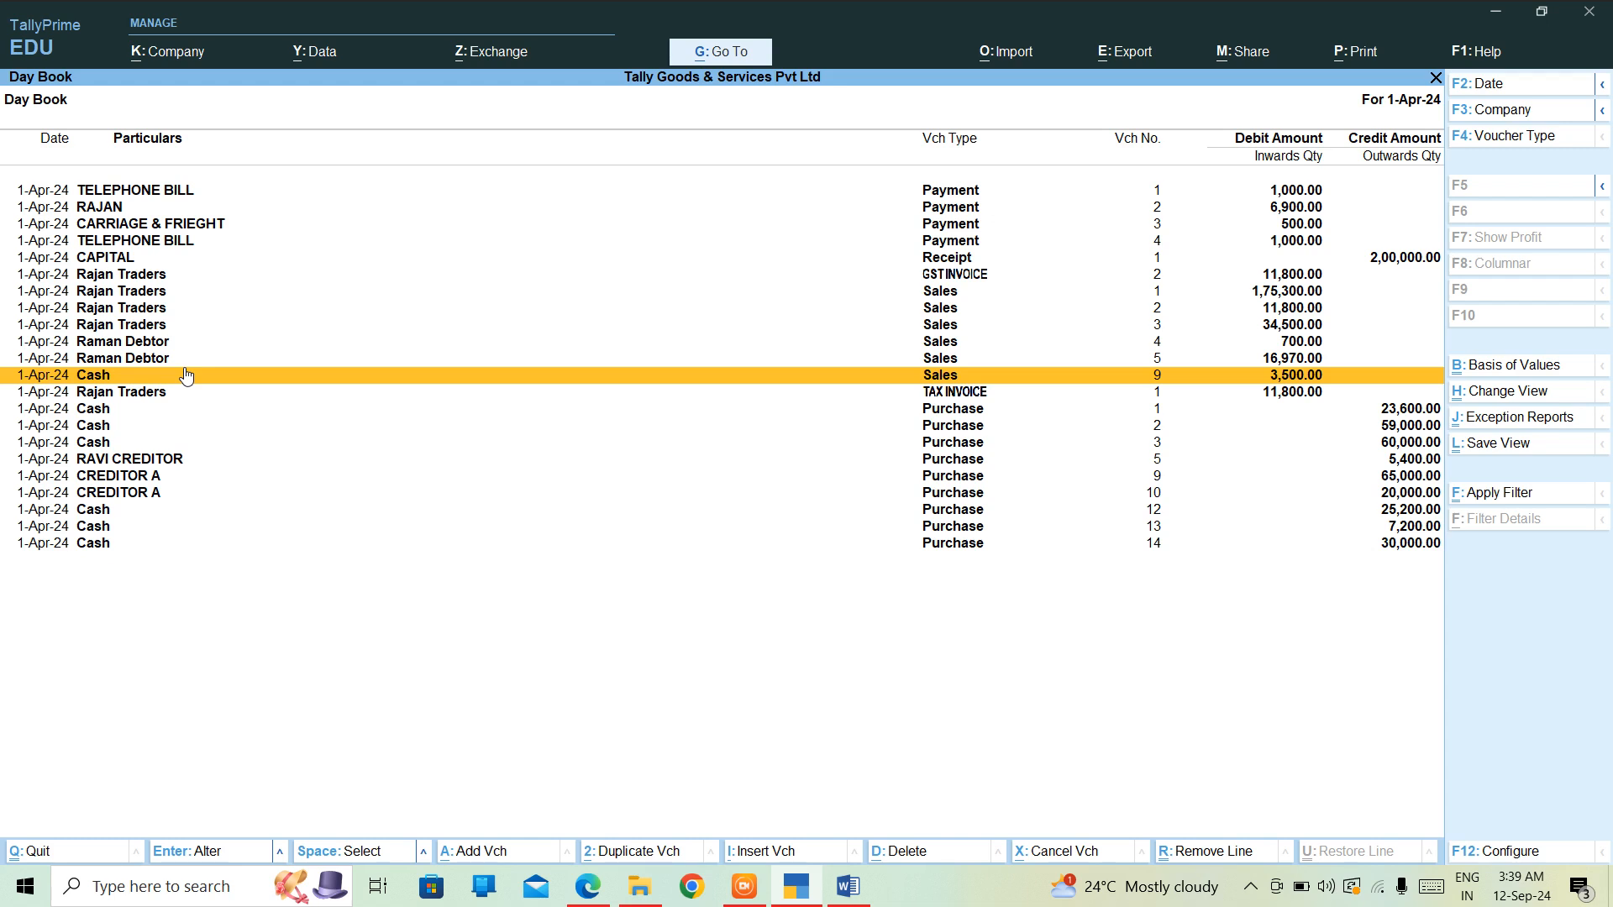
key("Return")
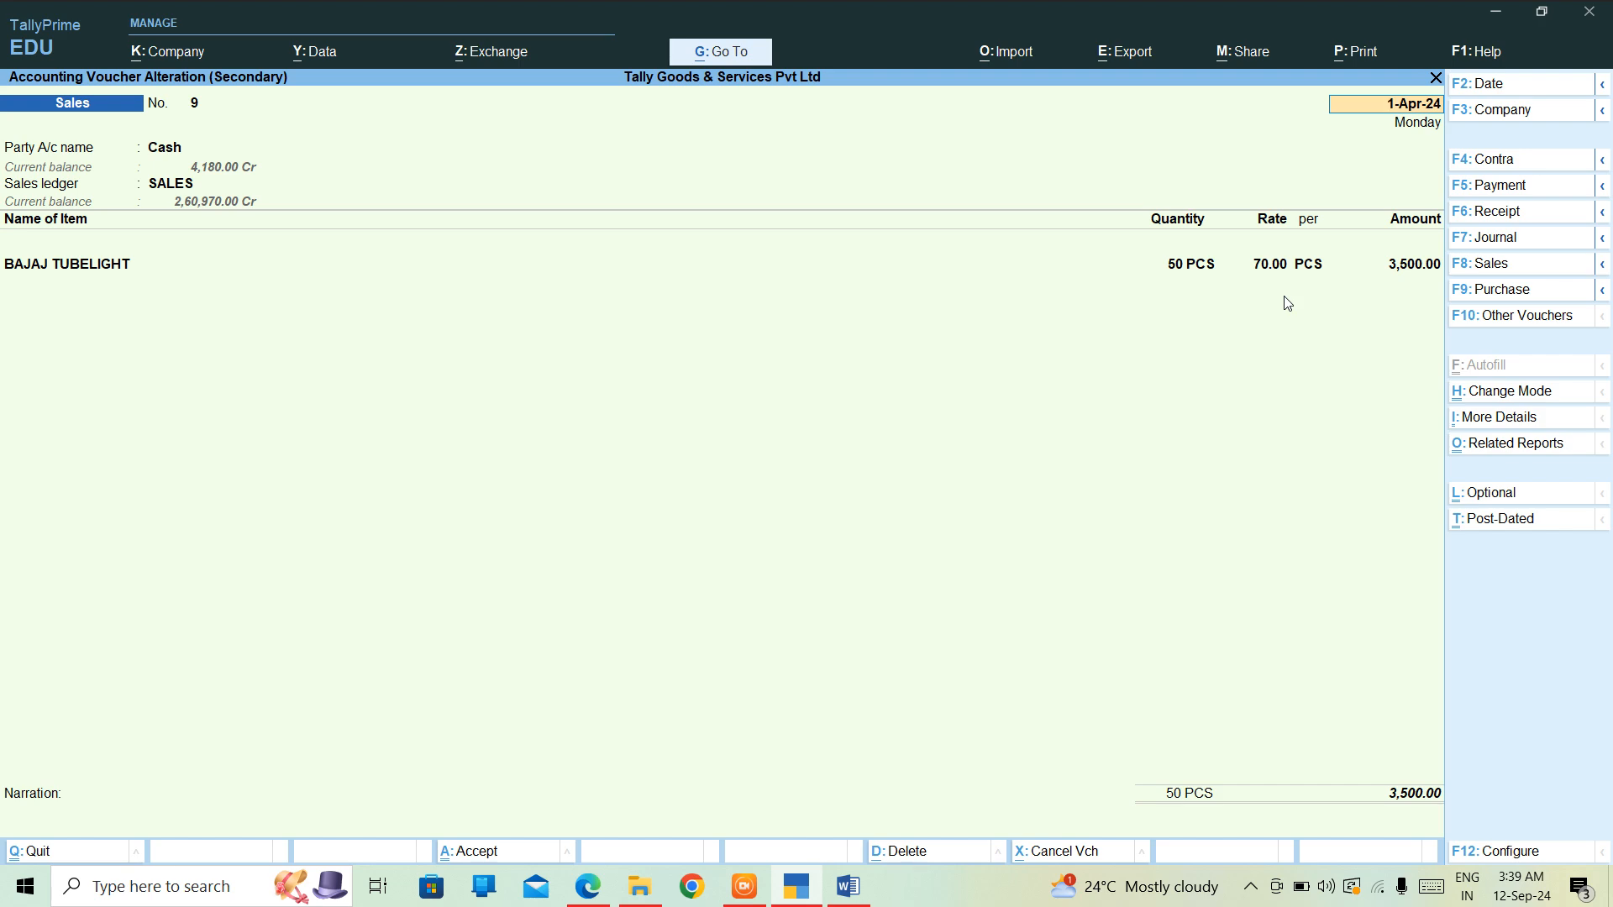
key("BackSpace")
key("Escape")
key("Escape")
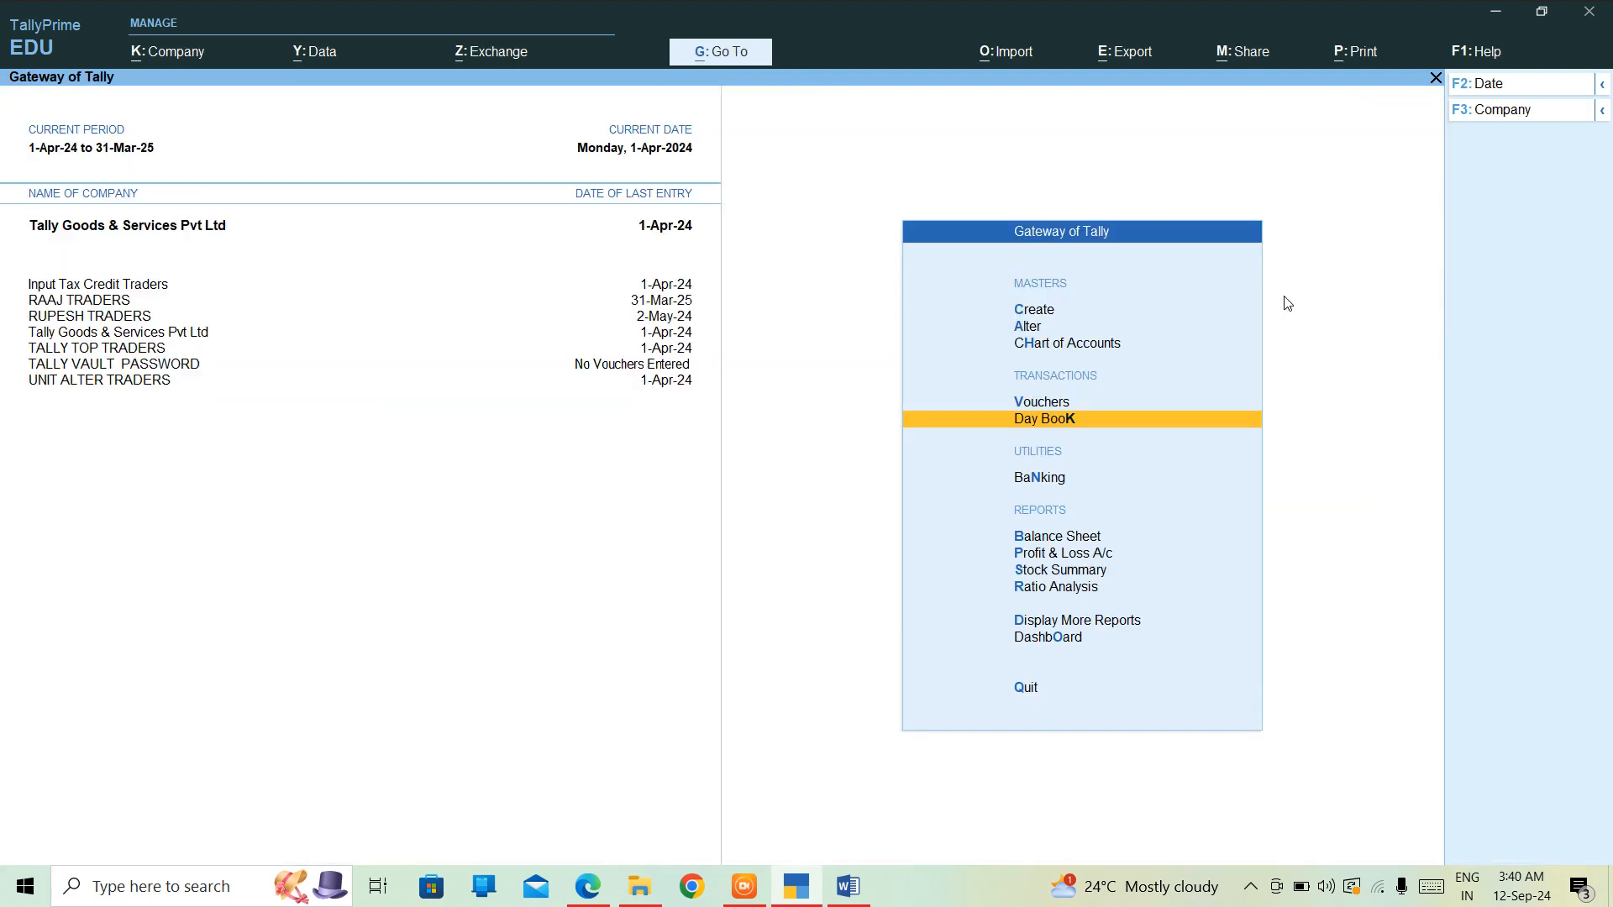
Step: Open the Sales voucher type for alteration from the voucher type masters
key("Up")
key("Up")
key("Up")
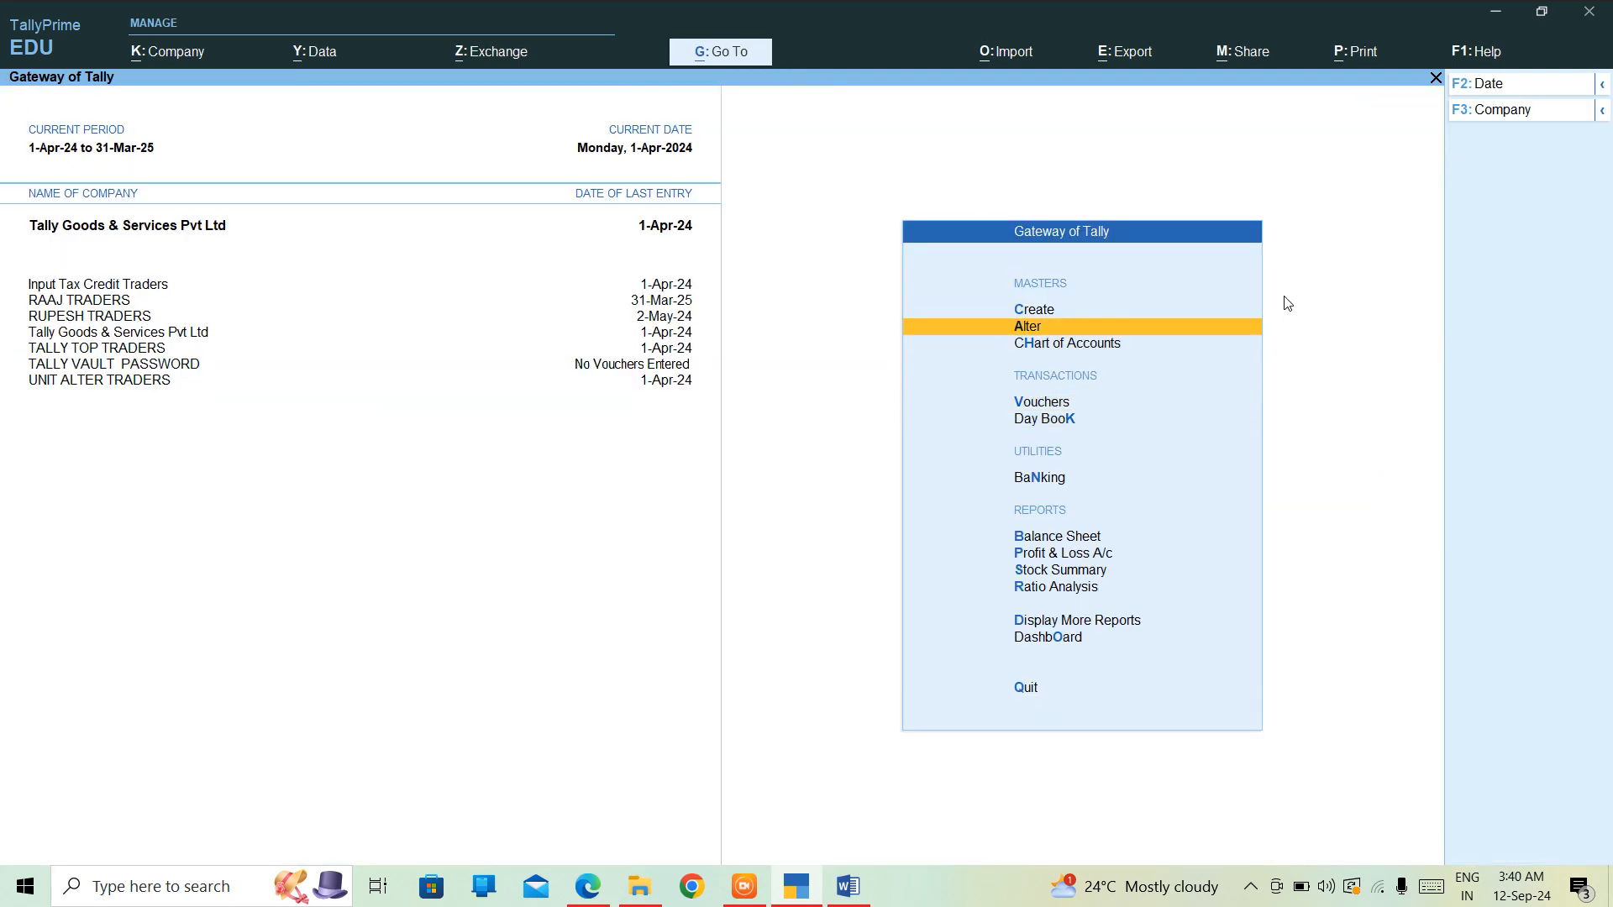
key("Return")
key("Down")
key("Down")
key("Down")
key("Return")
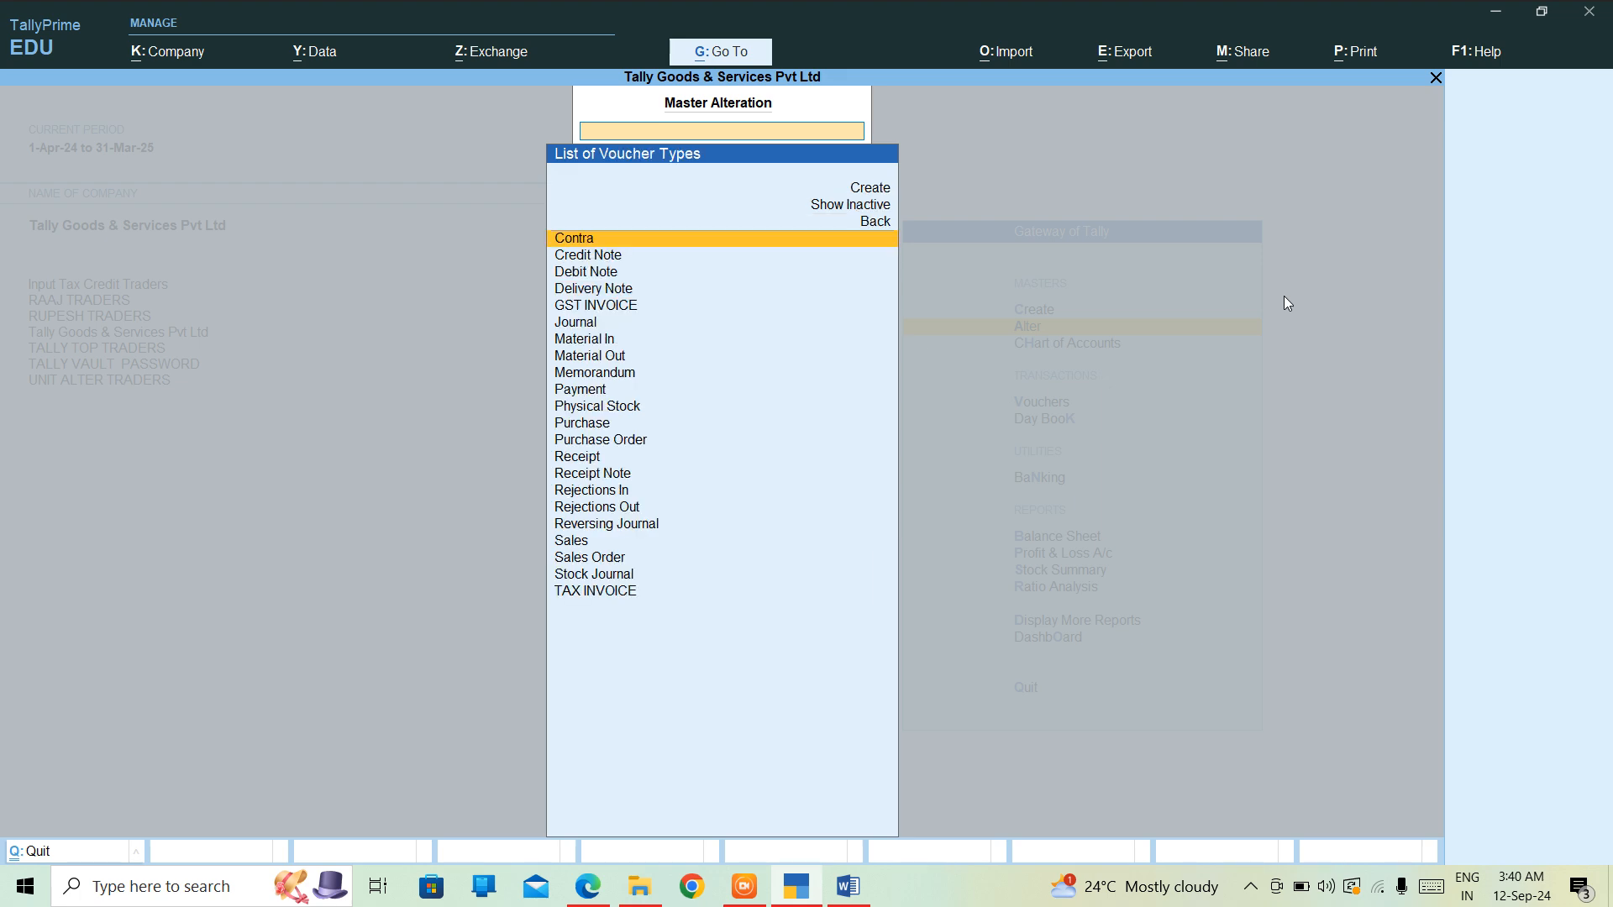
type("SAL")
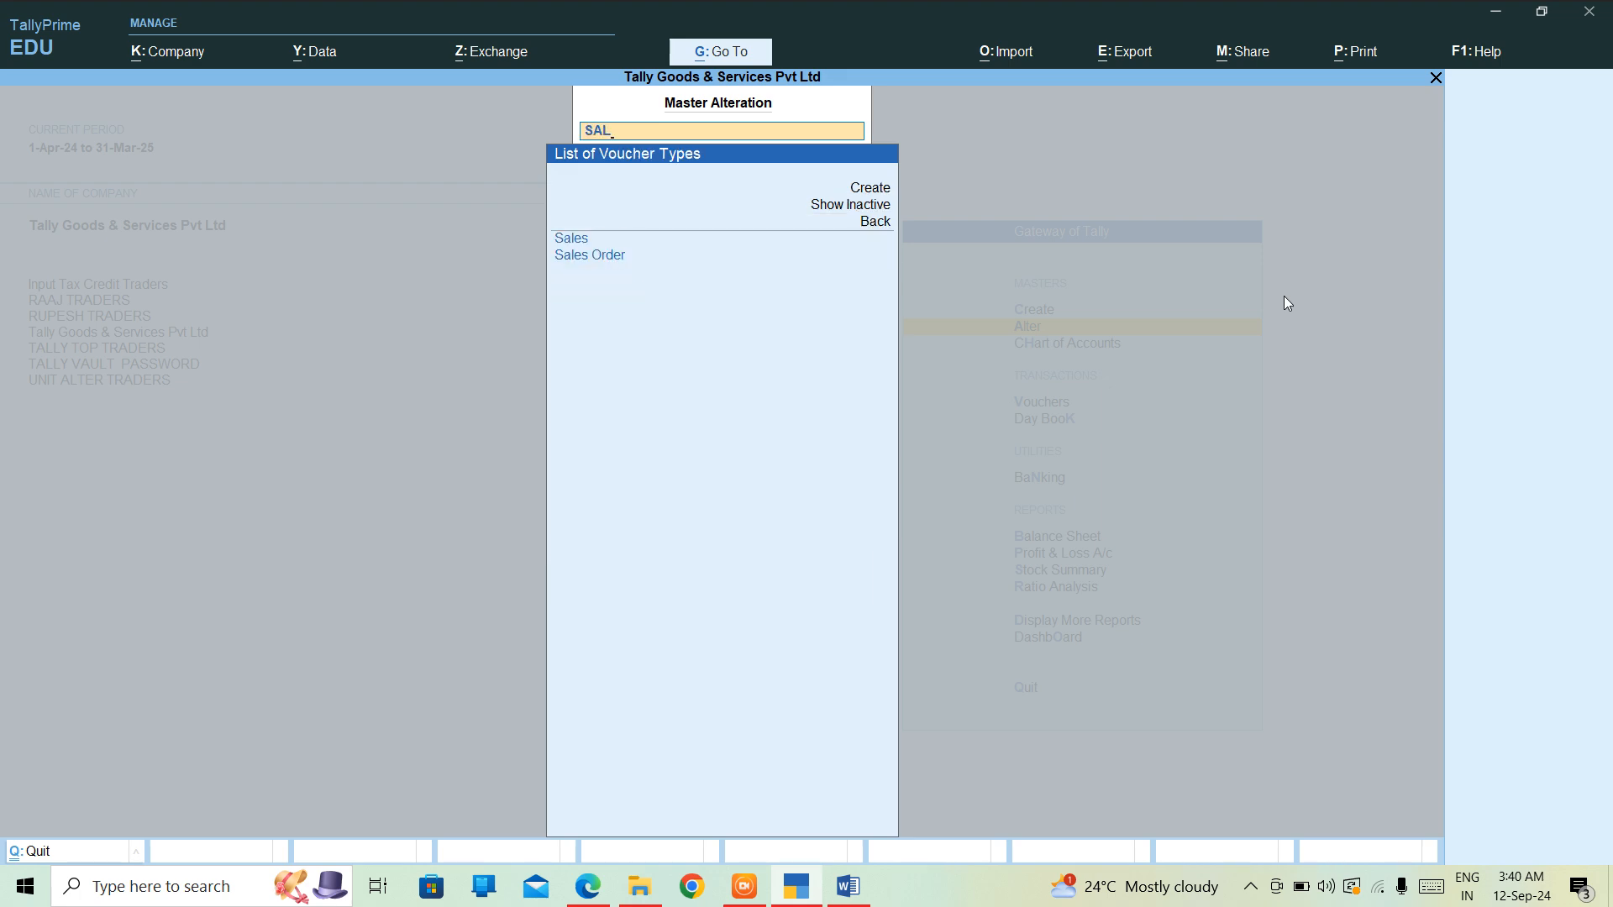
key("Return")
key("Return")
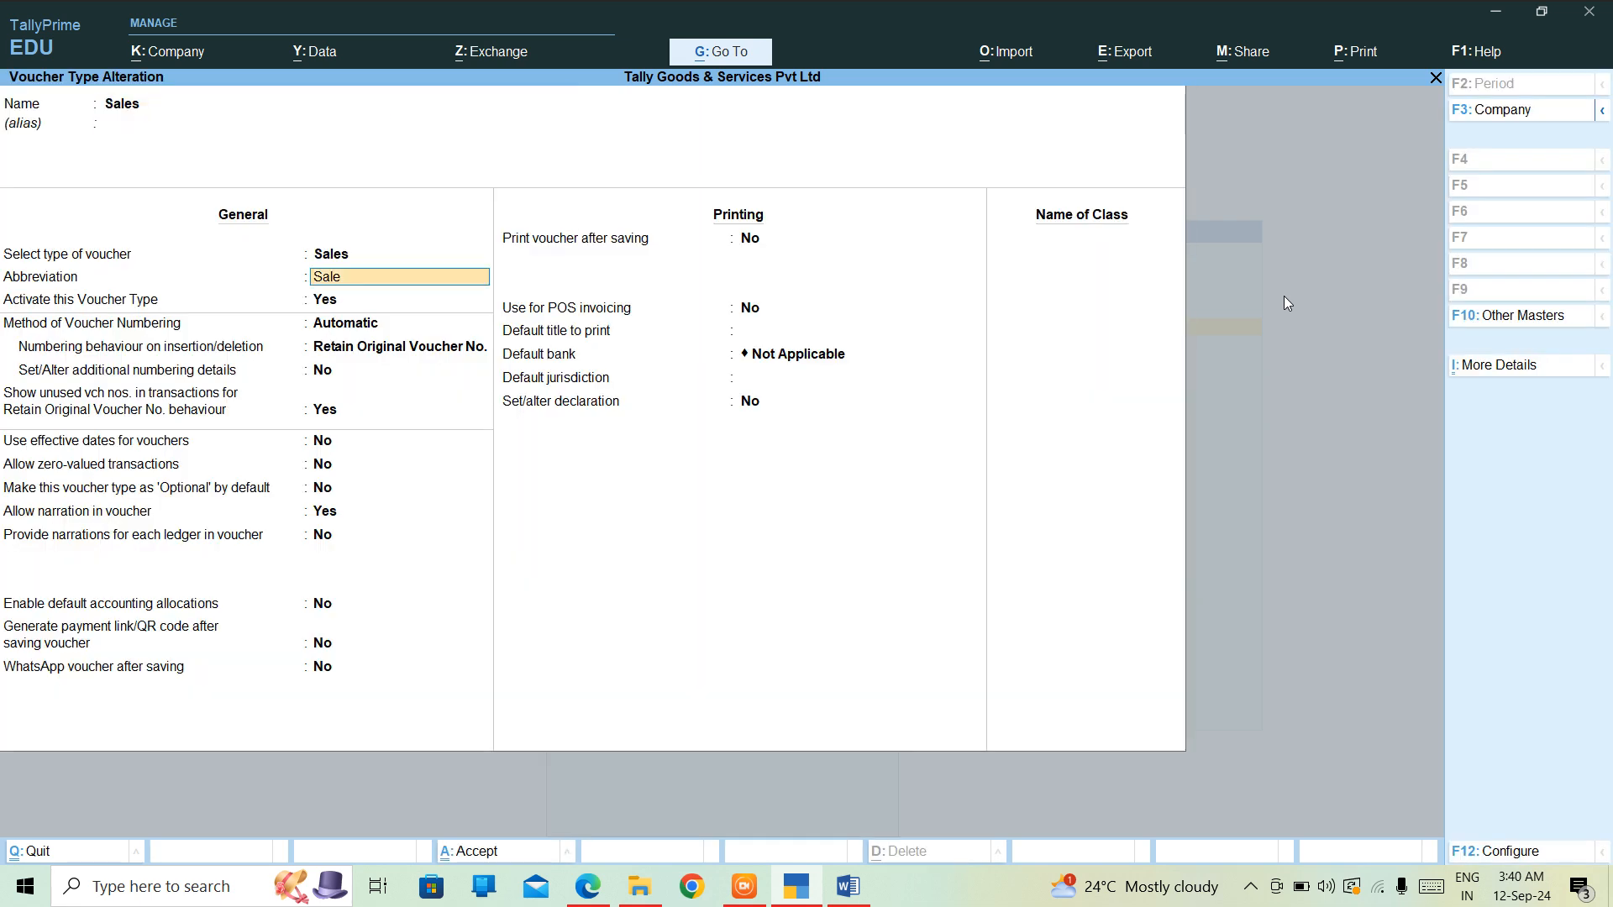
Step: Set Allow zero-valued transactions to Yes for the Sales voucher type, save it and return to the Gateway of Tally
key("Return")
key("Return")
key("Return")
key("Return")
key("Return")
key("Return")
key("Return")
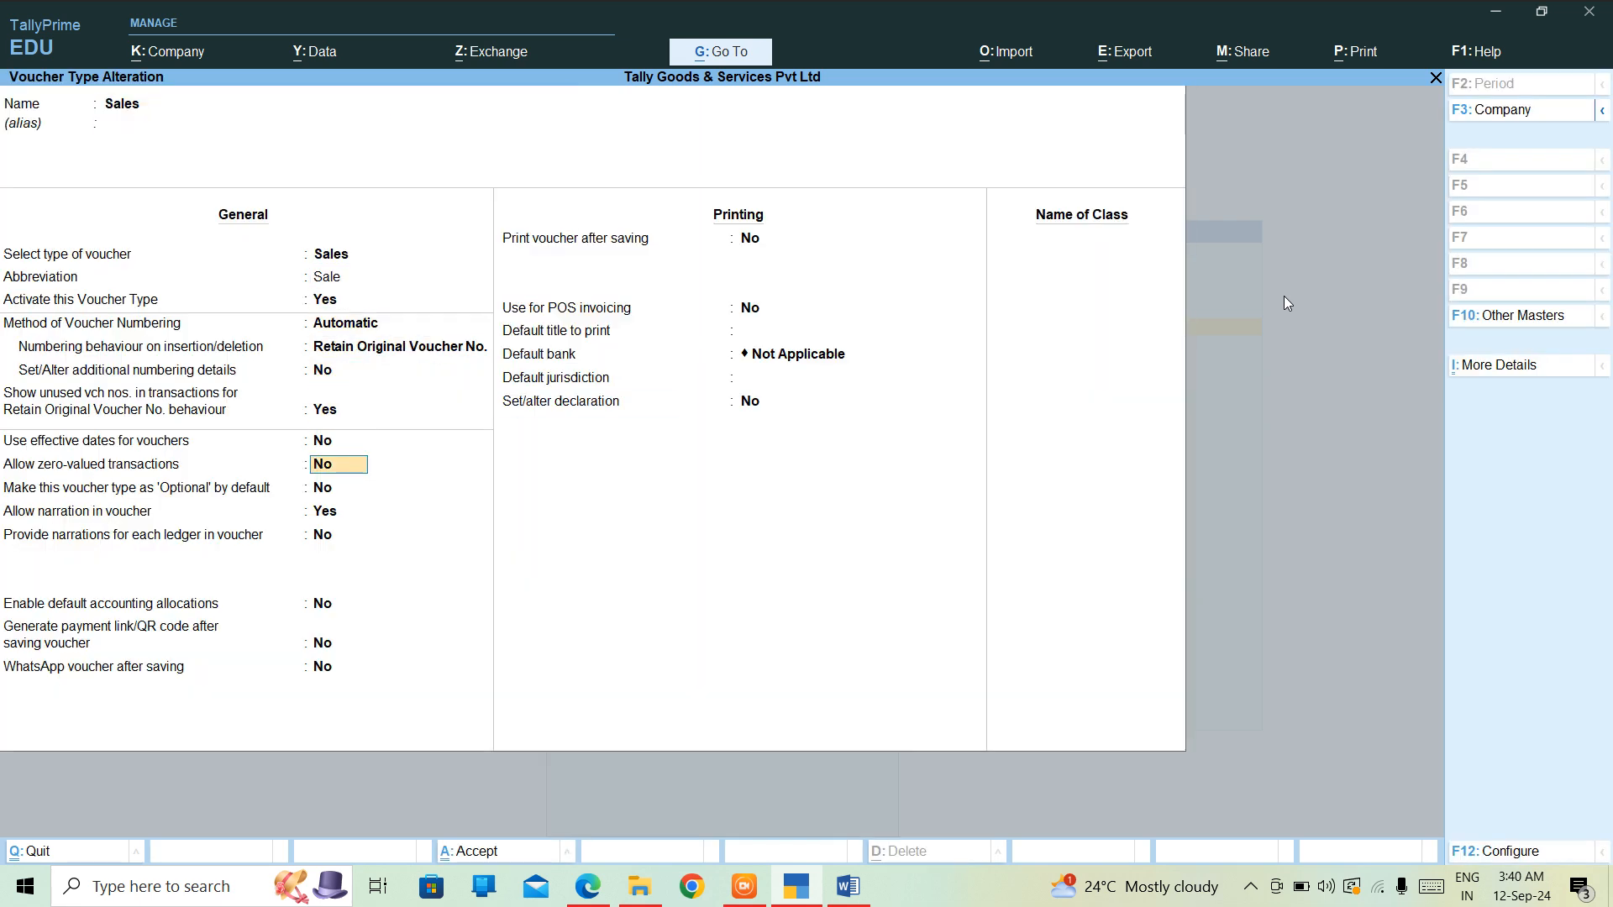
type("Y")
key("Return")
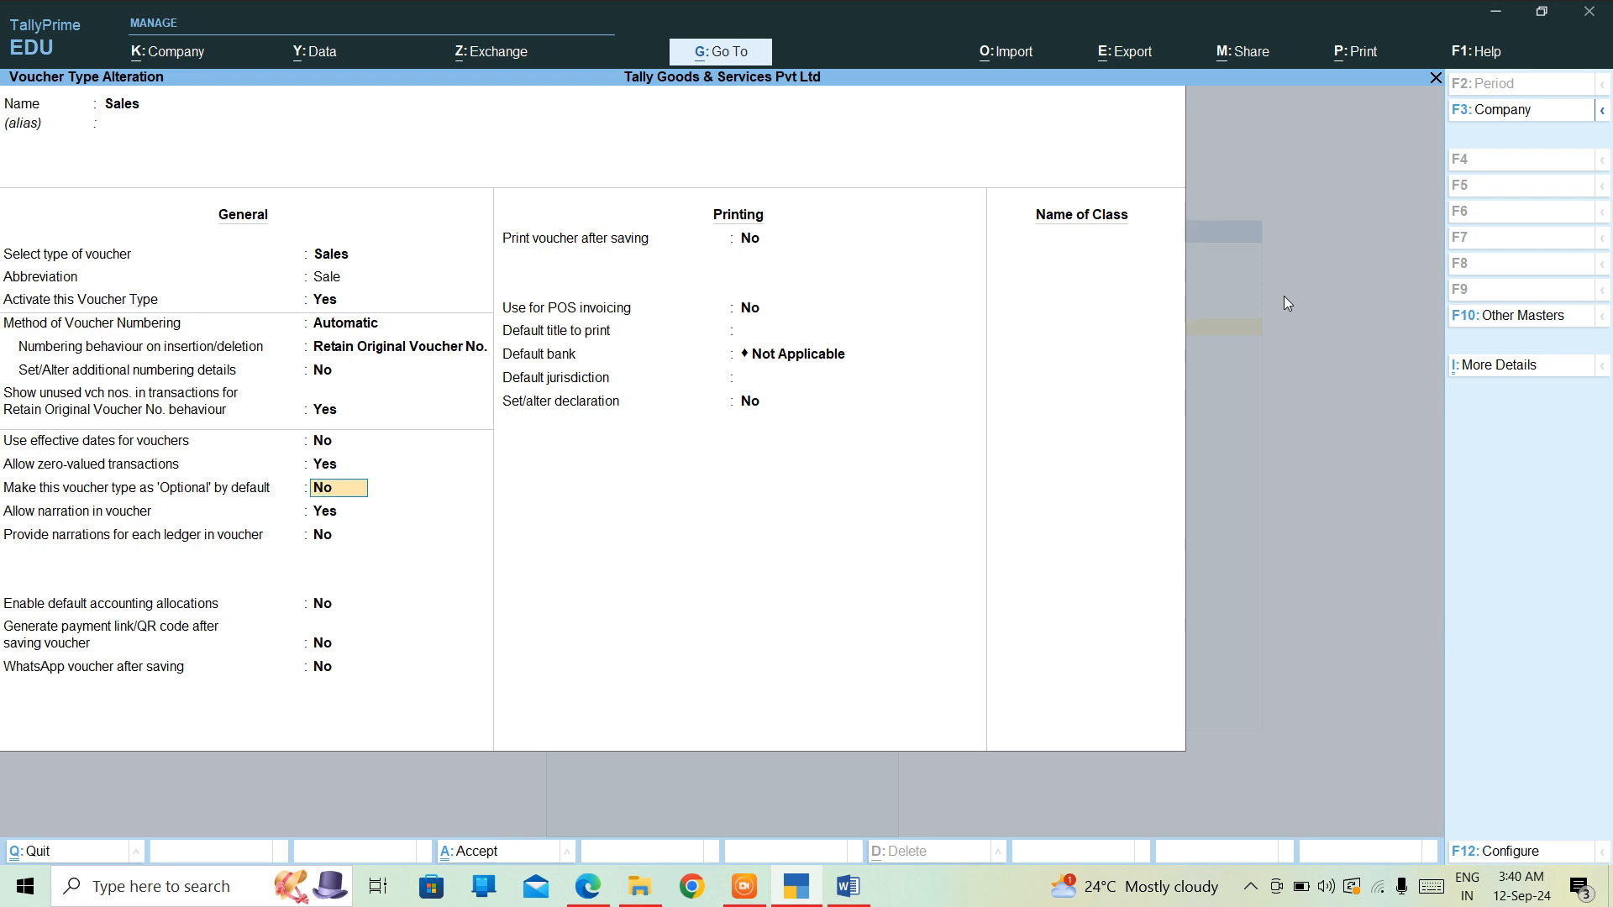
key("ctrl+a")
key("Escape")
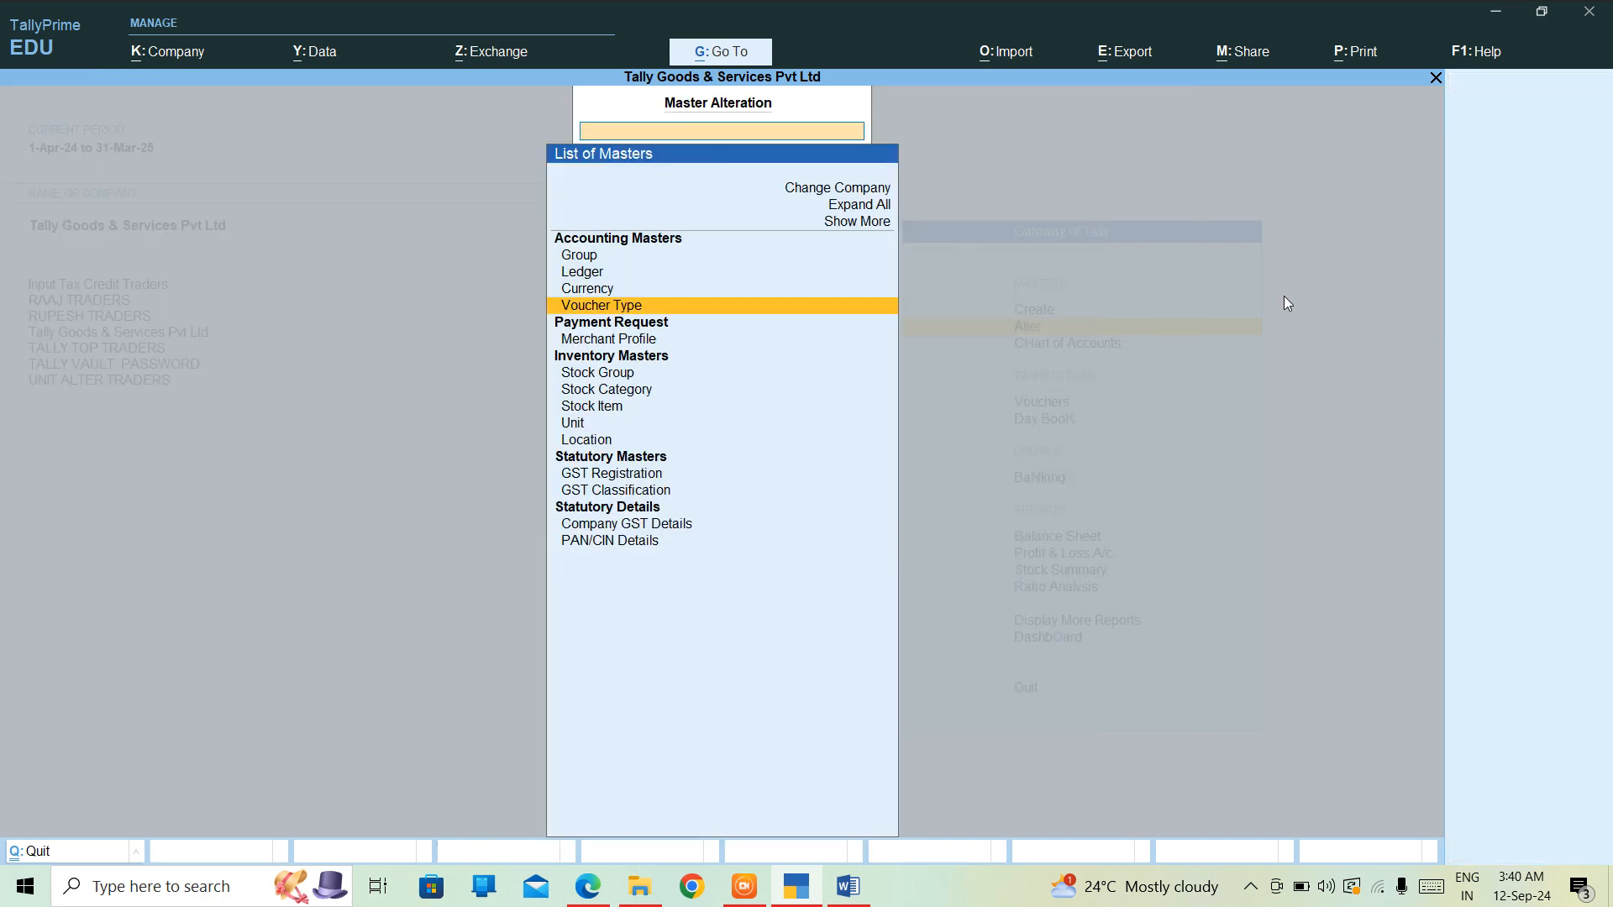
key("Escape")
Step: Start a new accounting voucher of type Sales
key("Down")
key("Down")
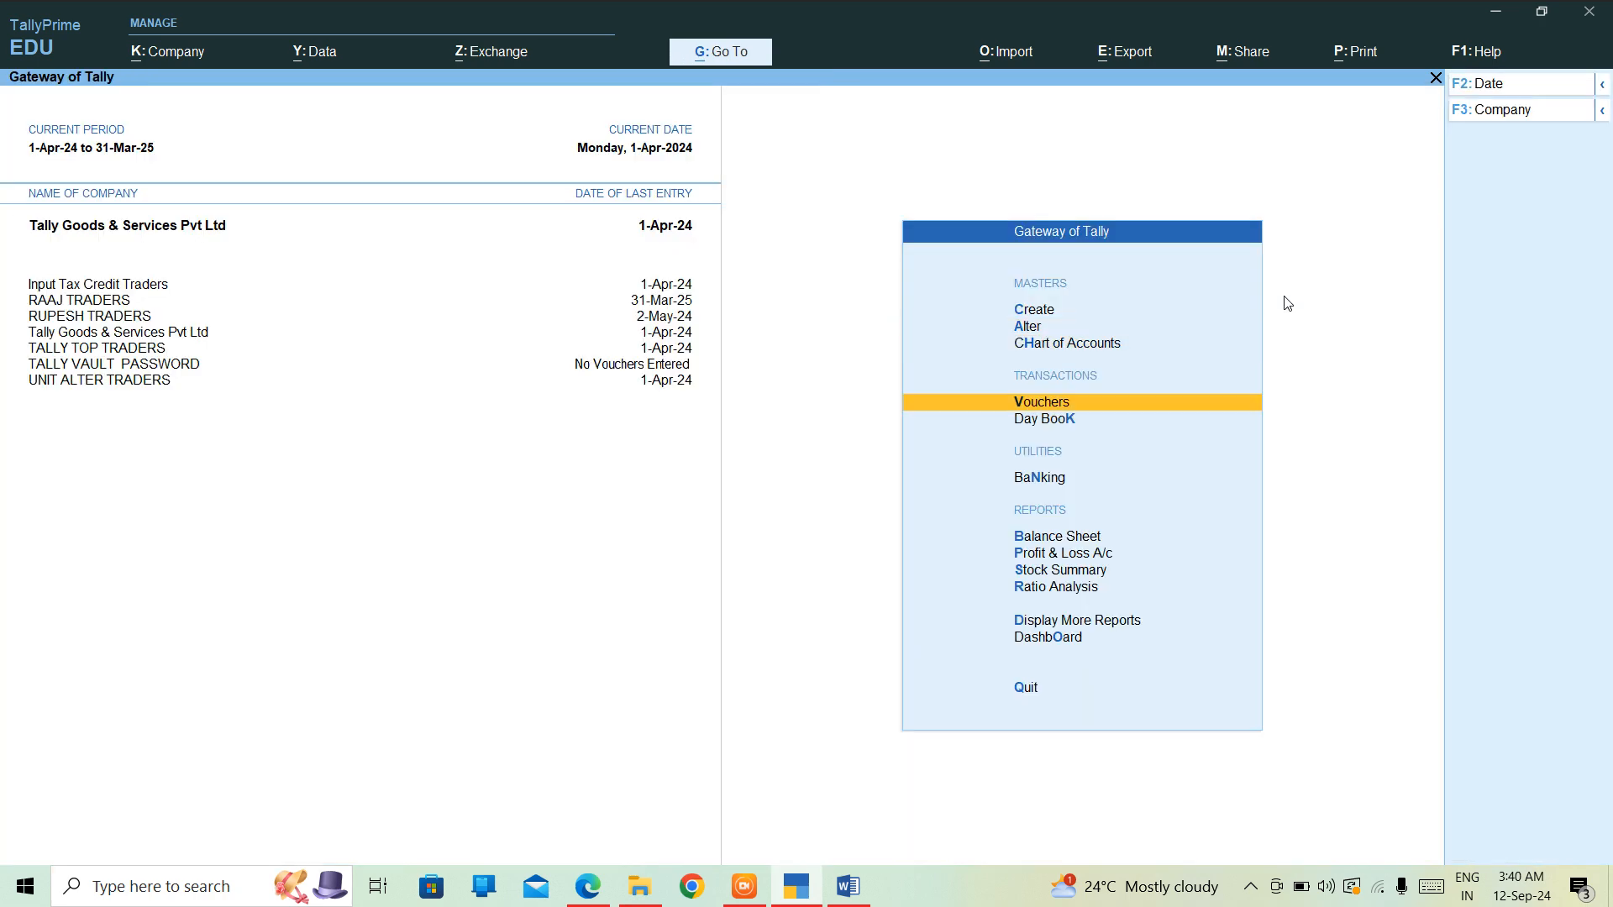
key("Return")
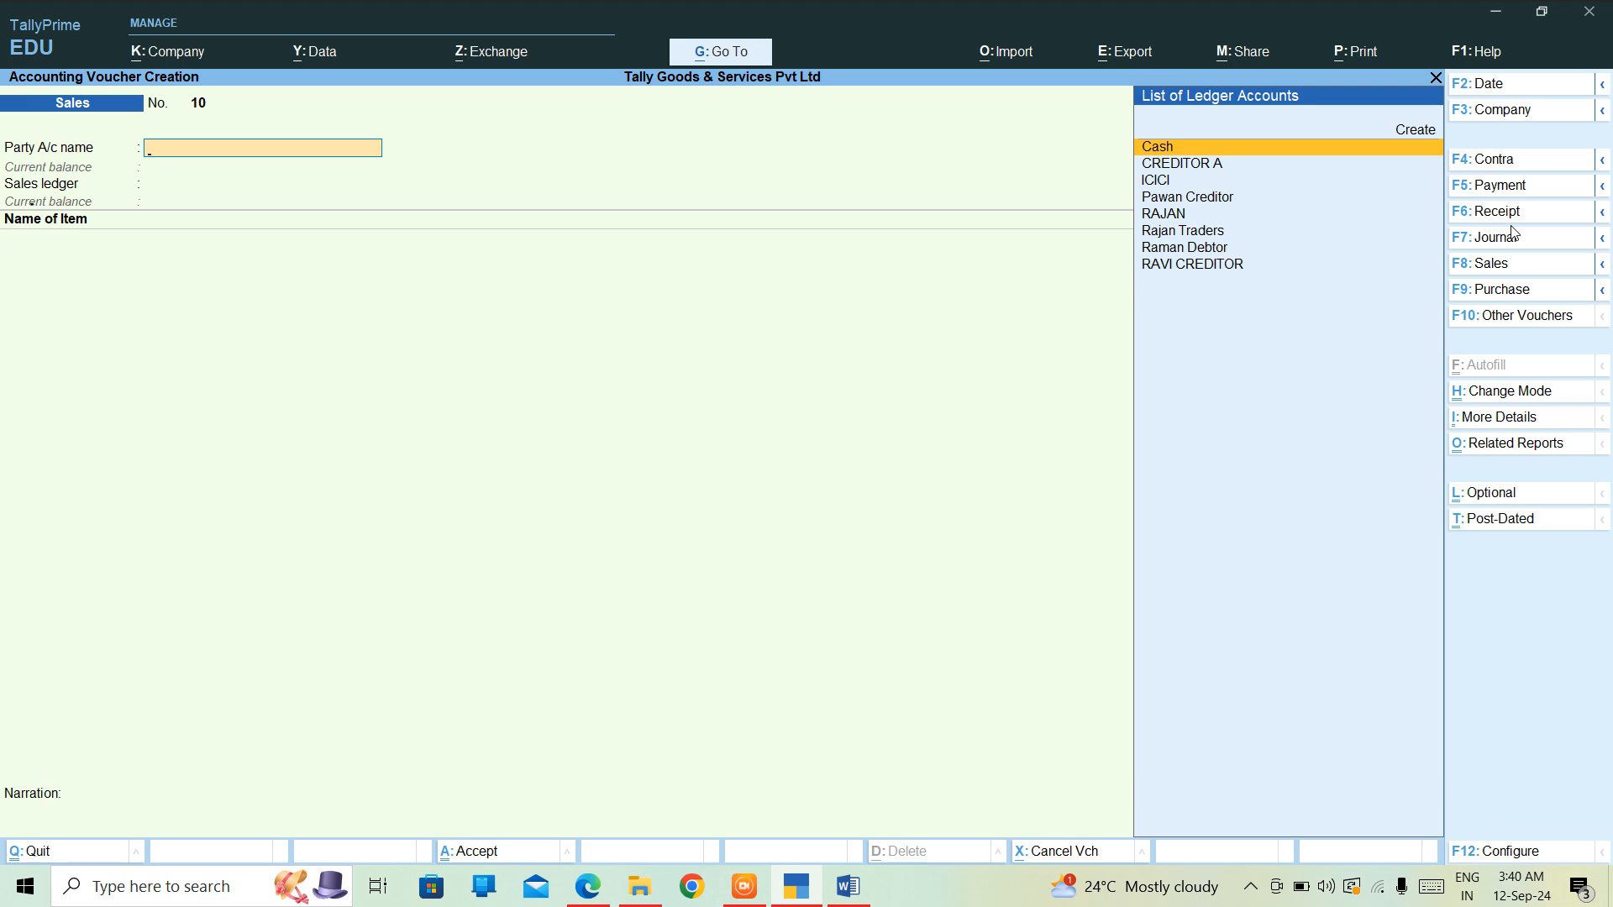
key("F6")
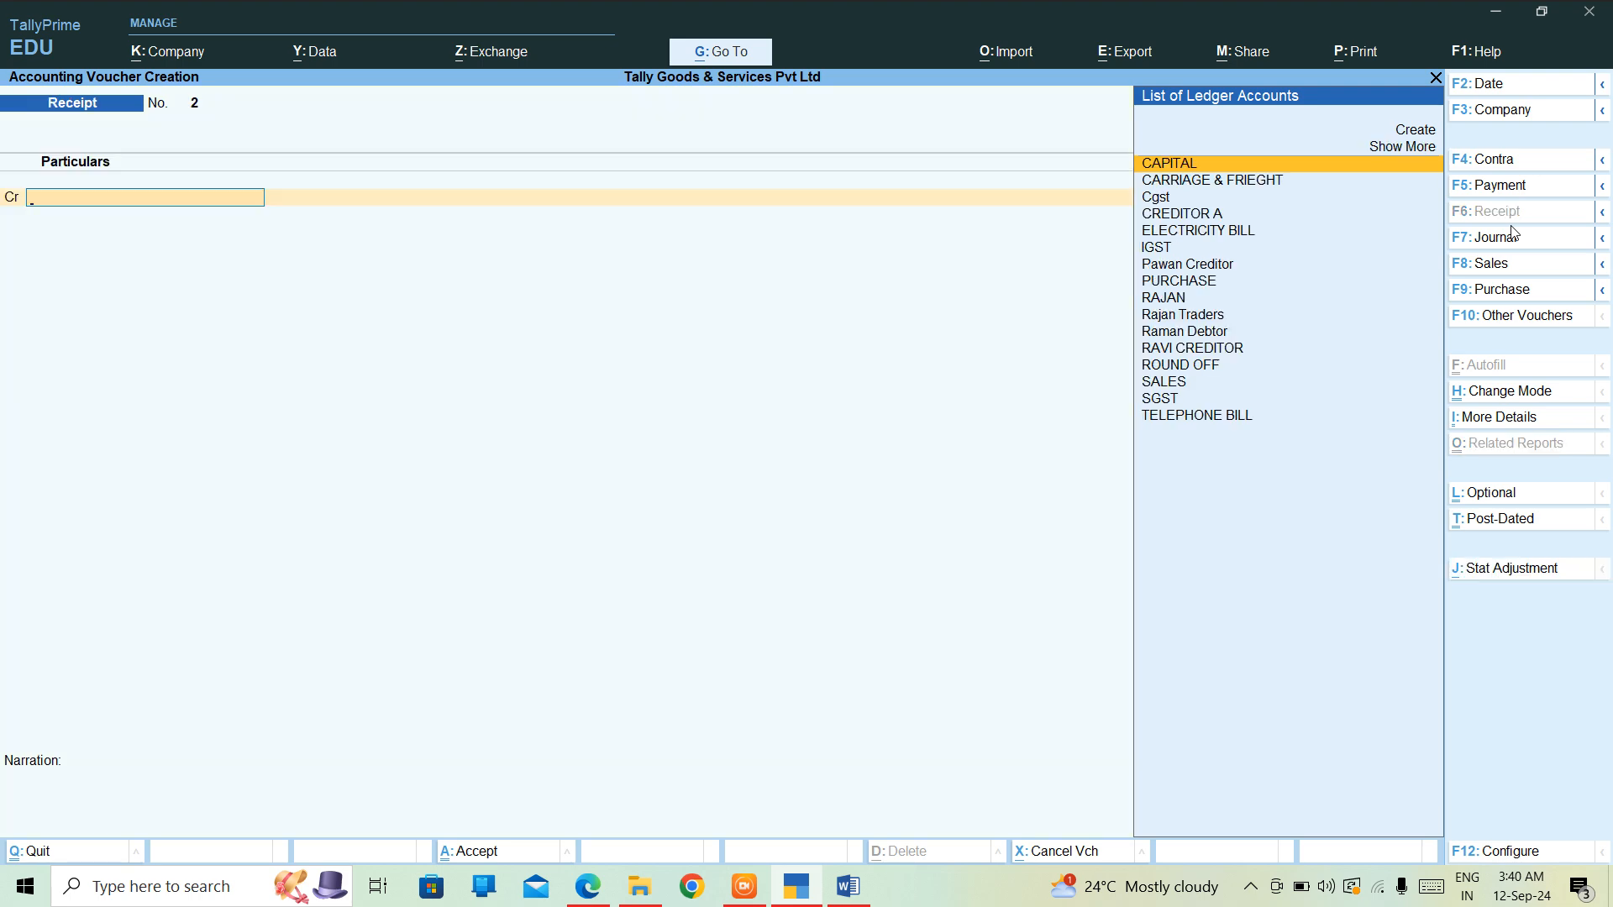
left_click(1480, 266)
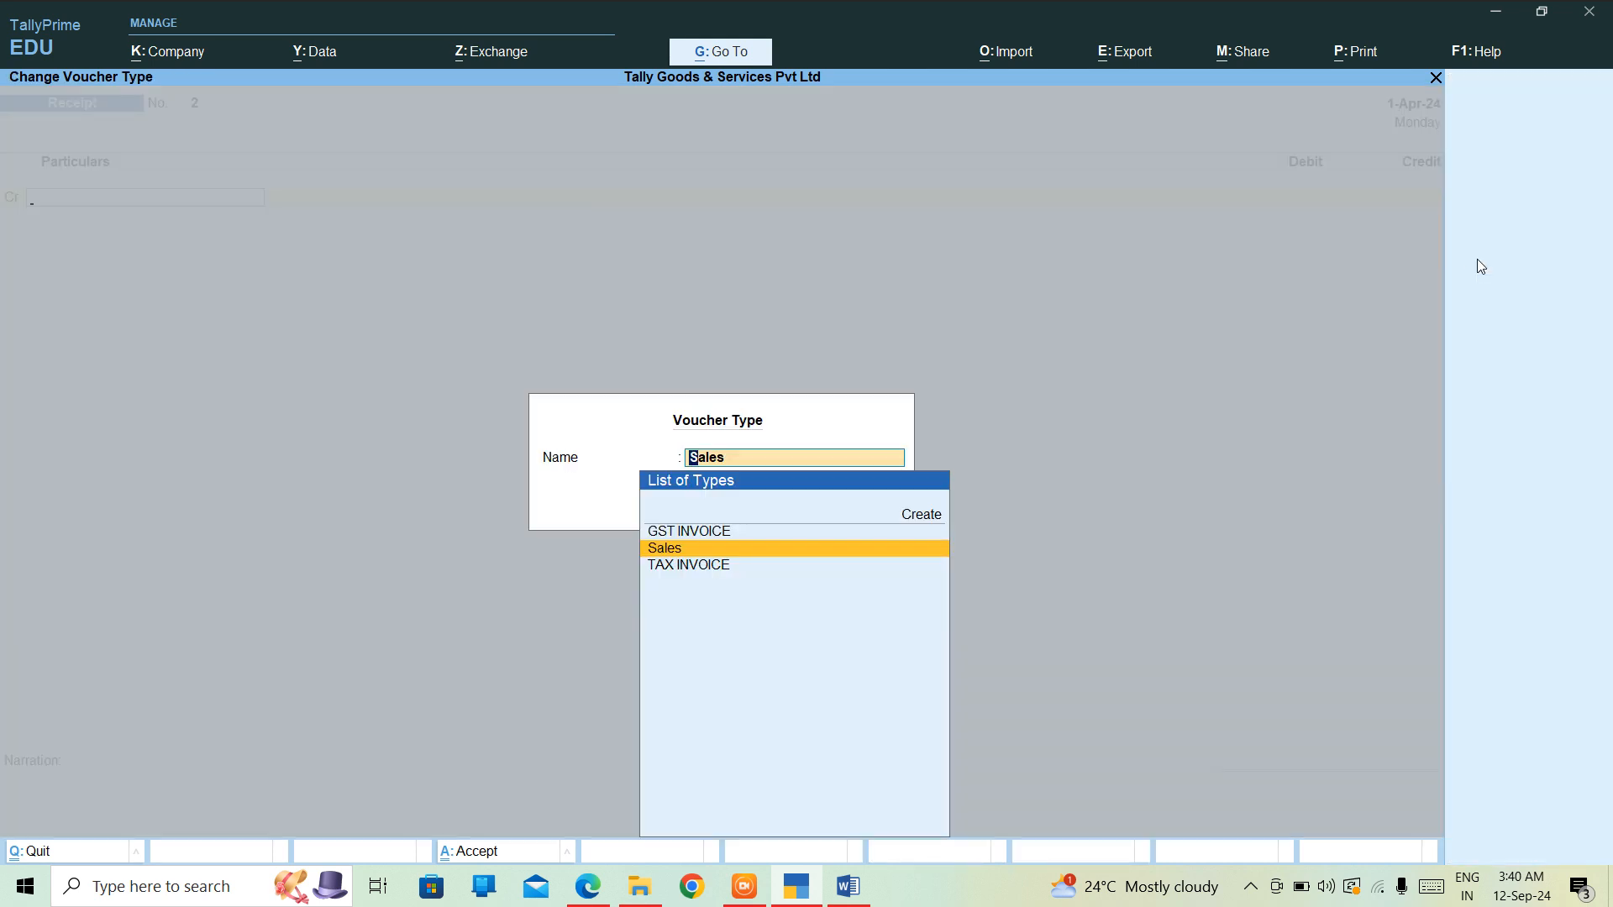
key("Return")
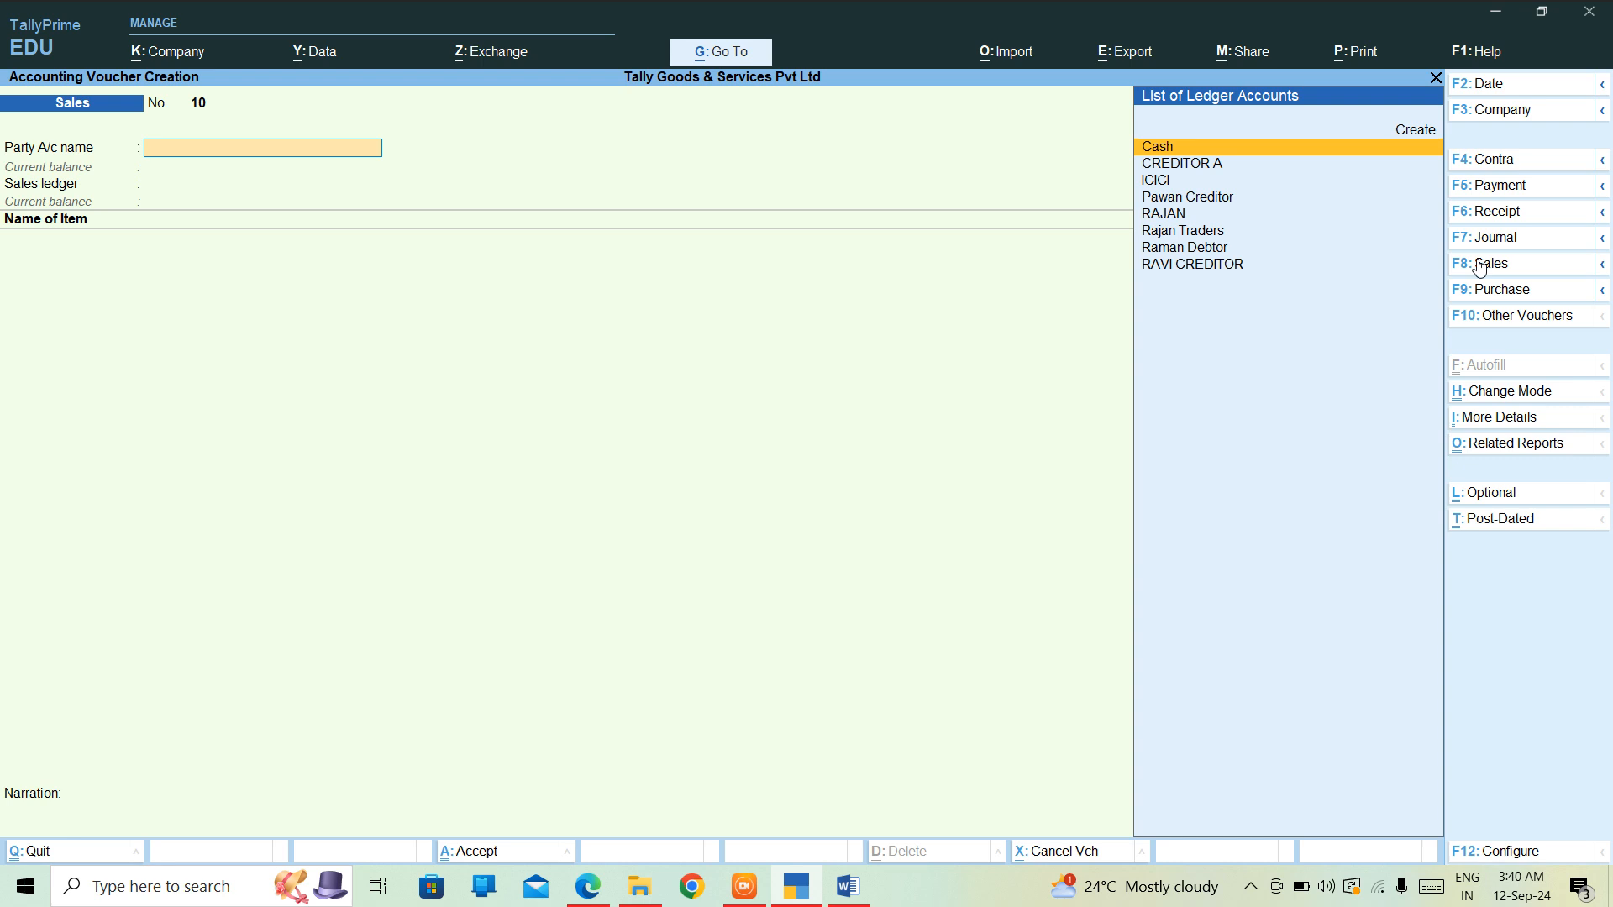
Step: Choose the debtor's ledger as the party account, accept the party details and select SALES as the sales ledger
key("Down")
key("Down")
key("Down")
key("Down")
key("Down")
key("Down")
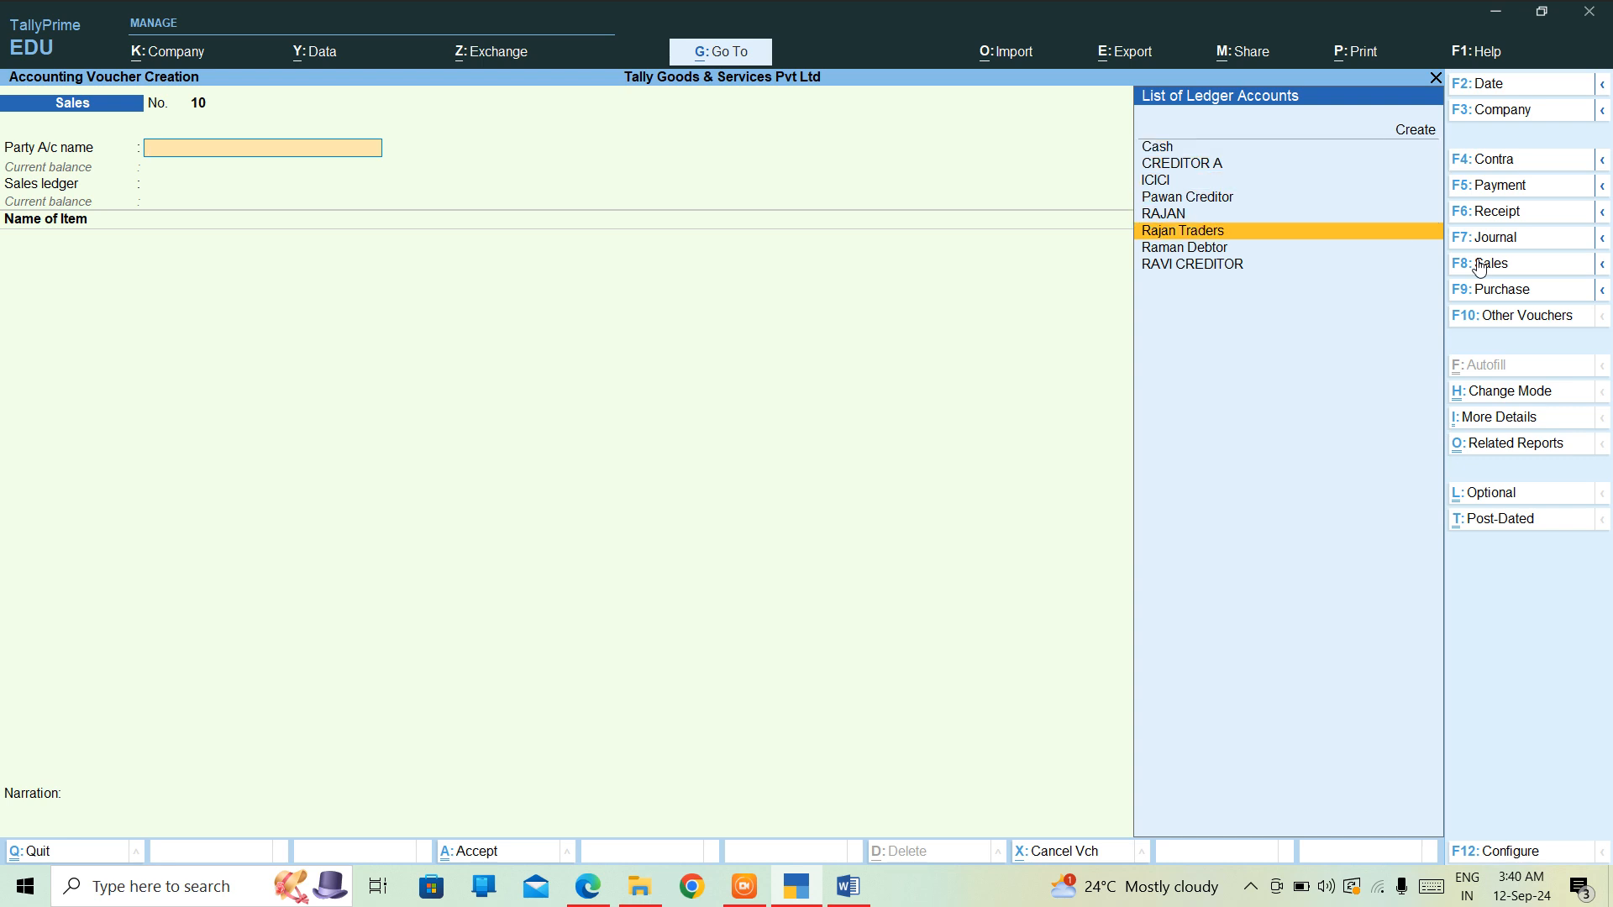
key("Return")
key("ctrl+a")
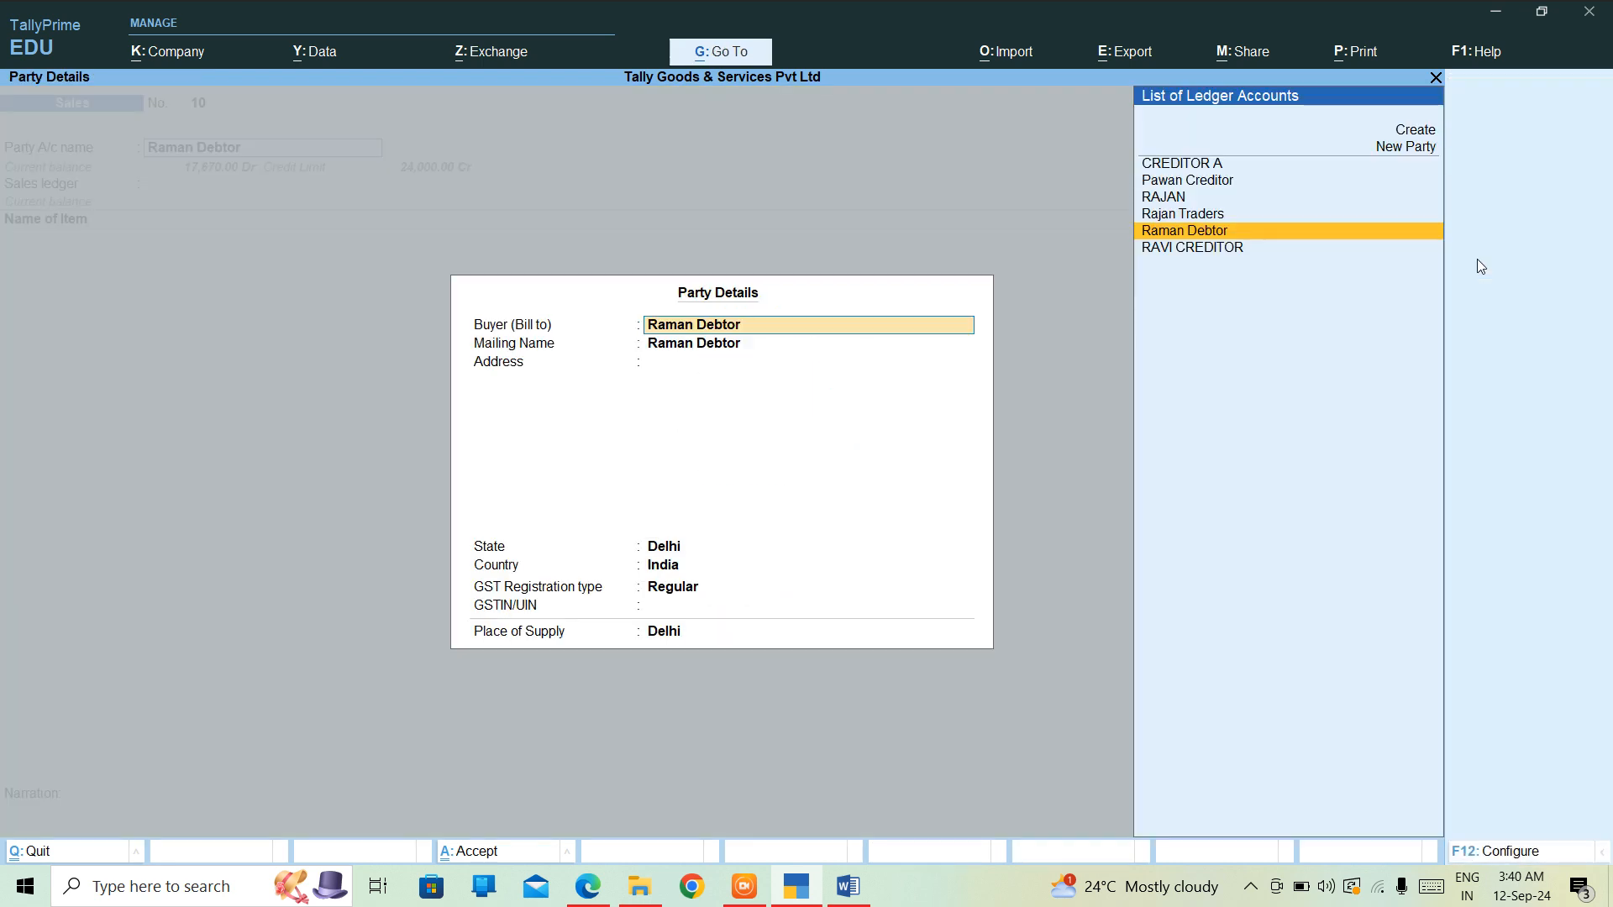
key("ctrl+a")
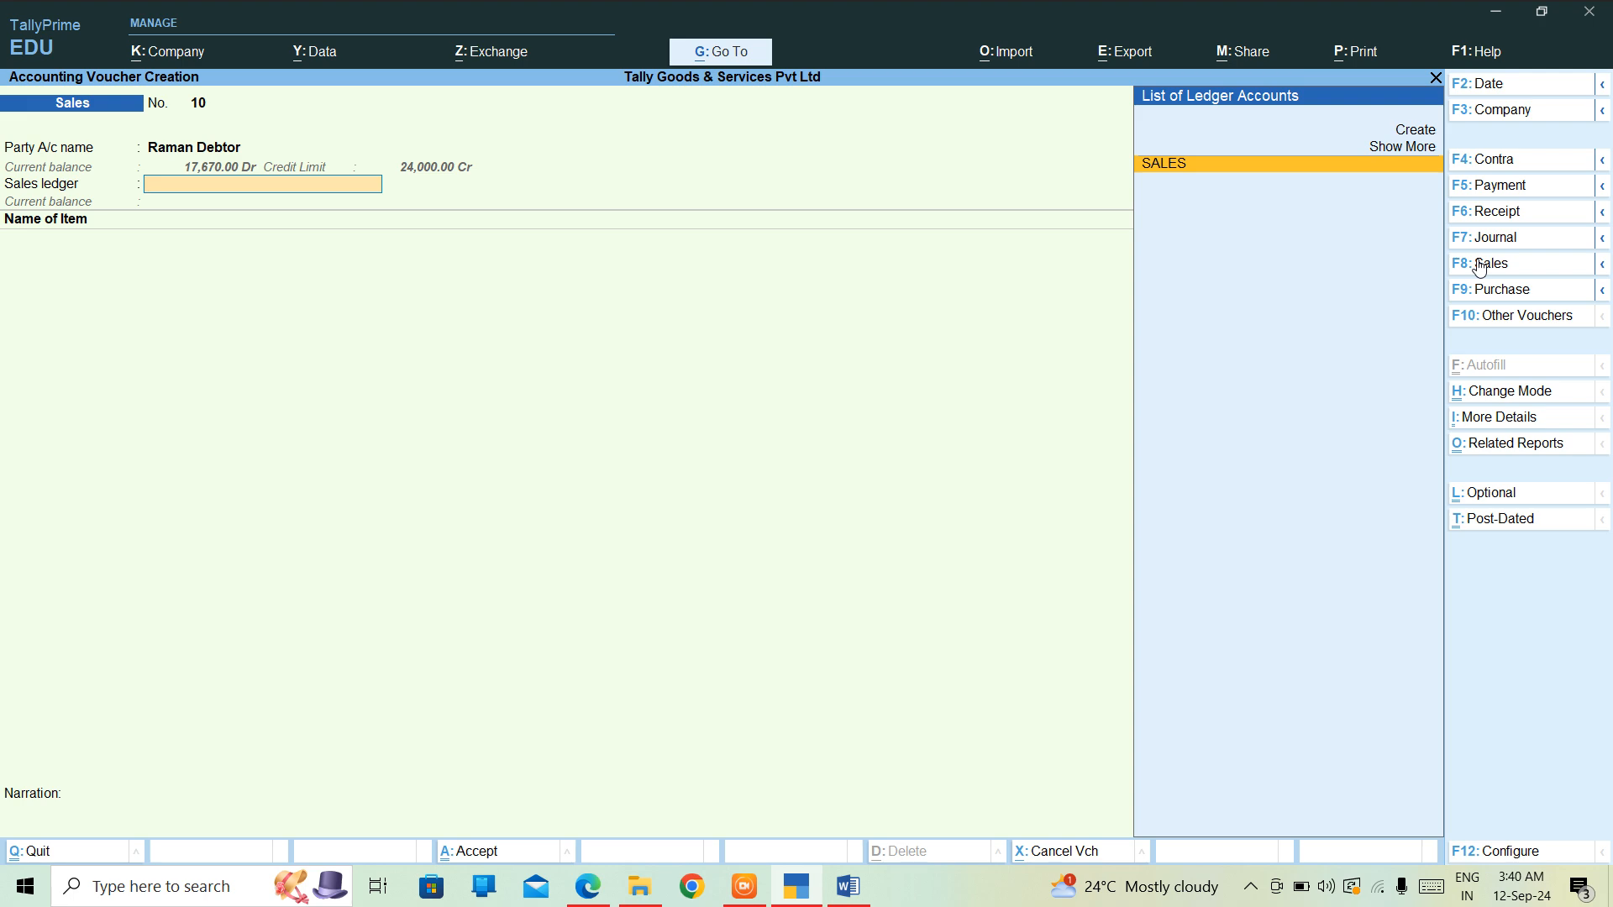
key("Return")
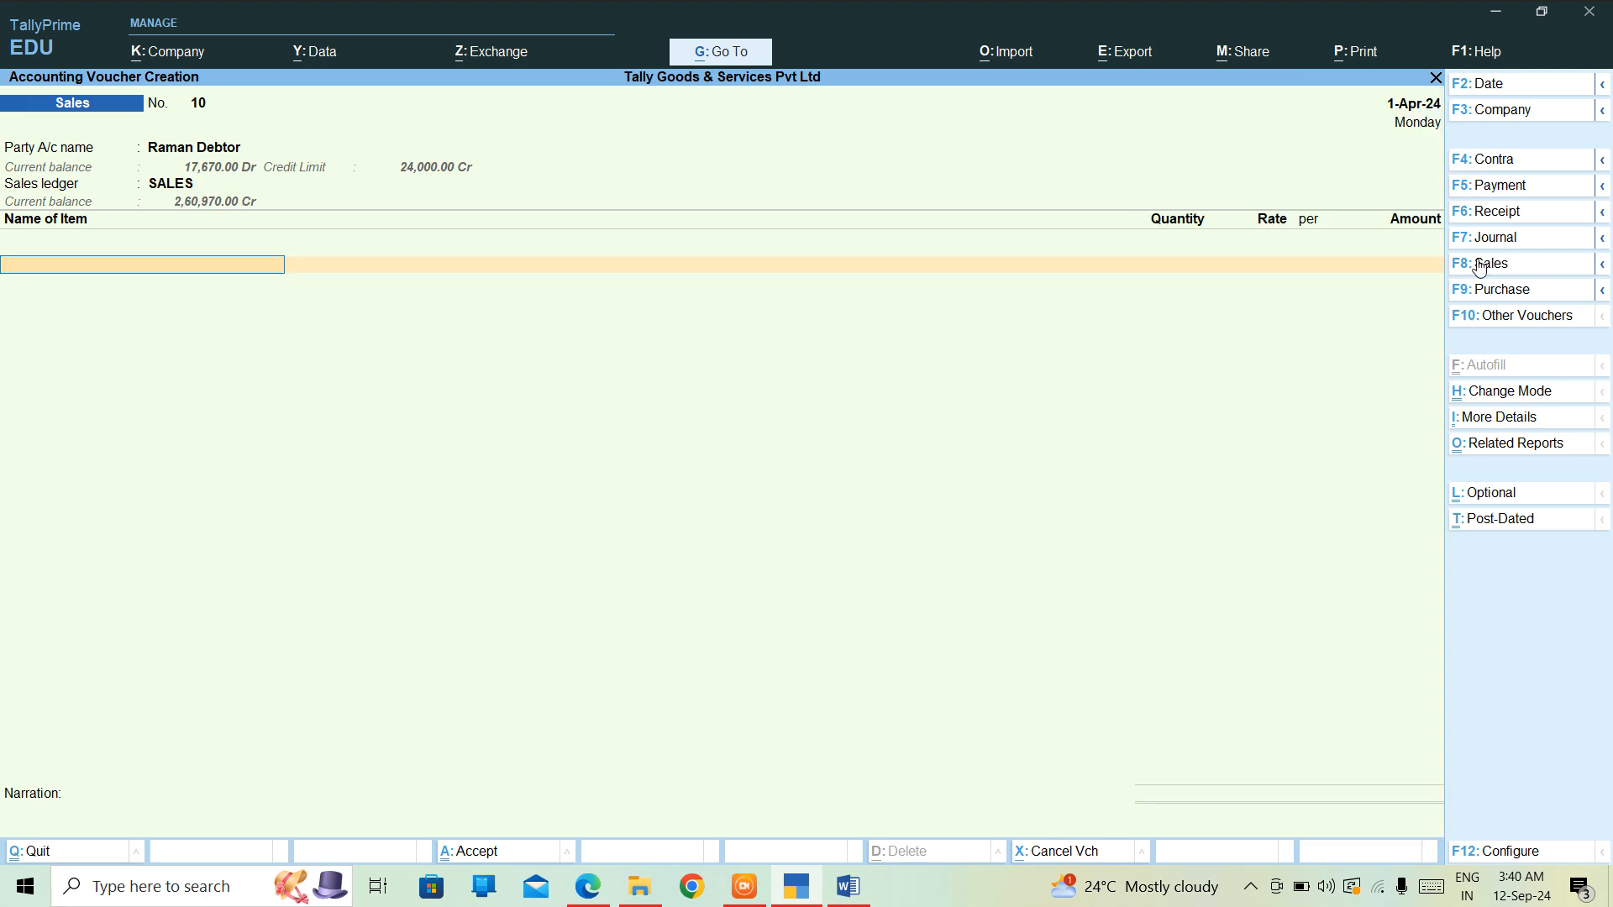
Step: Add 10 PCS of BAJAJ TUBELIGHT at a rate of 70.00 to the sales voucher
type("B")
key("Down")
key("Return")
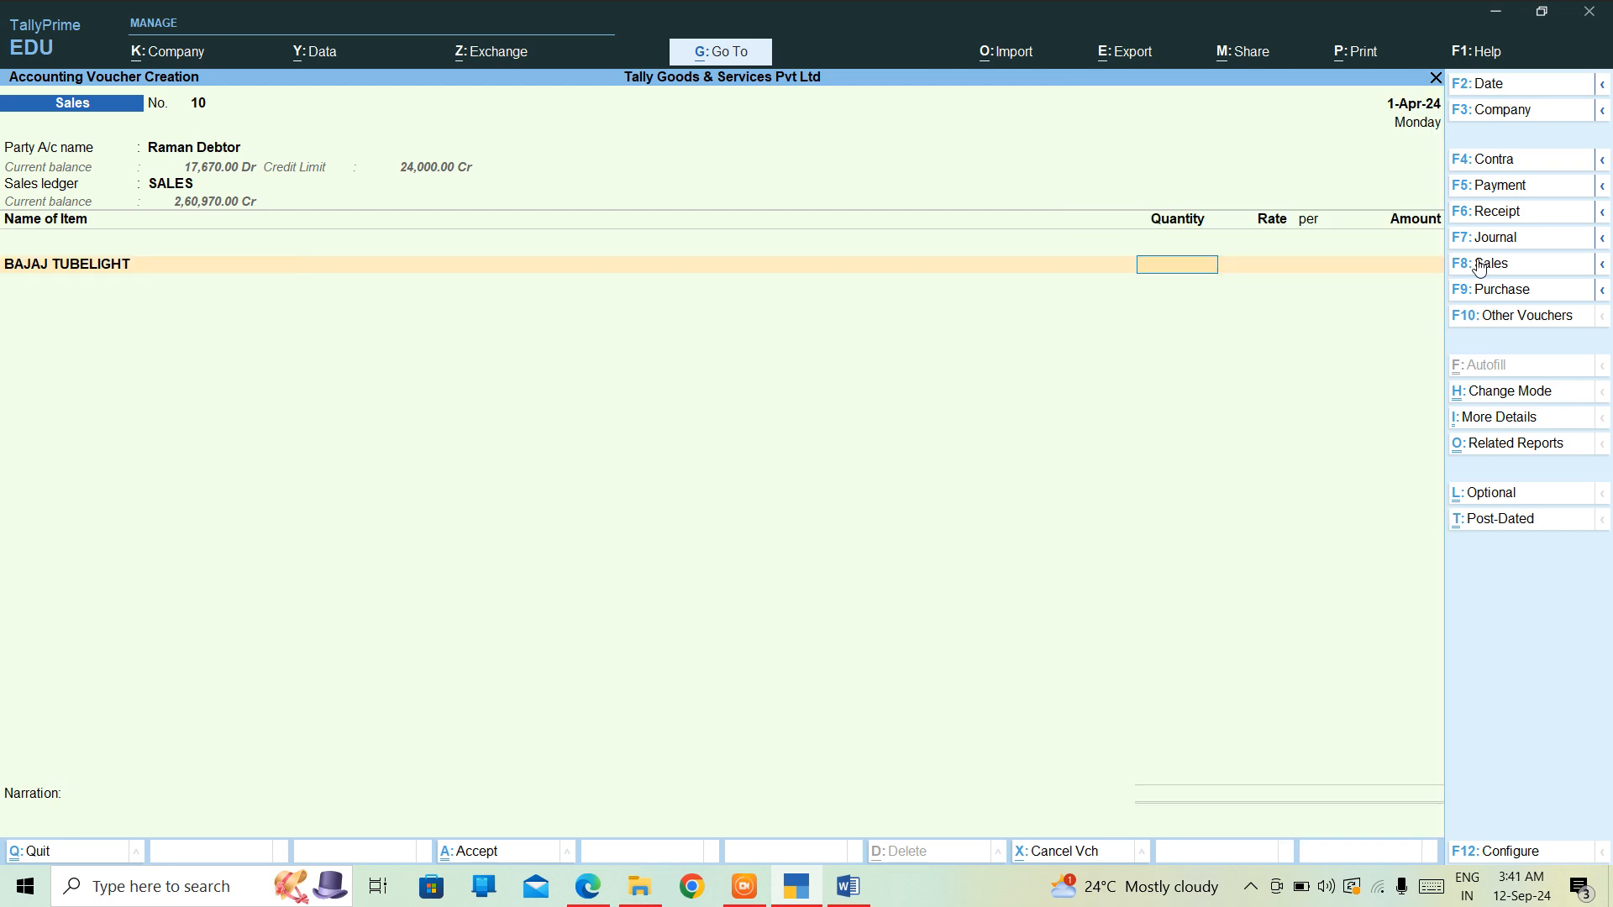
type("10")
key("Return")
key("Return")
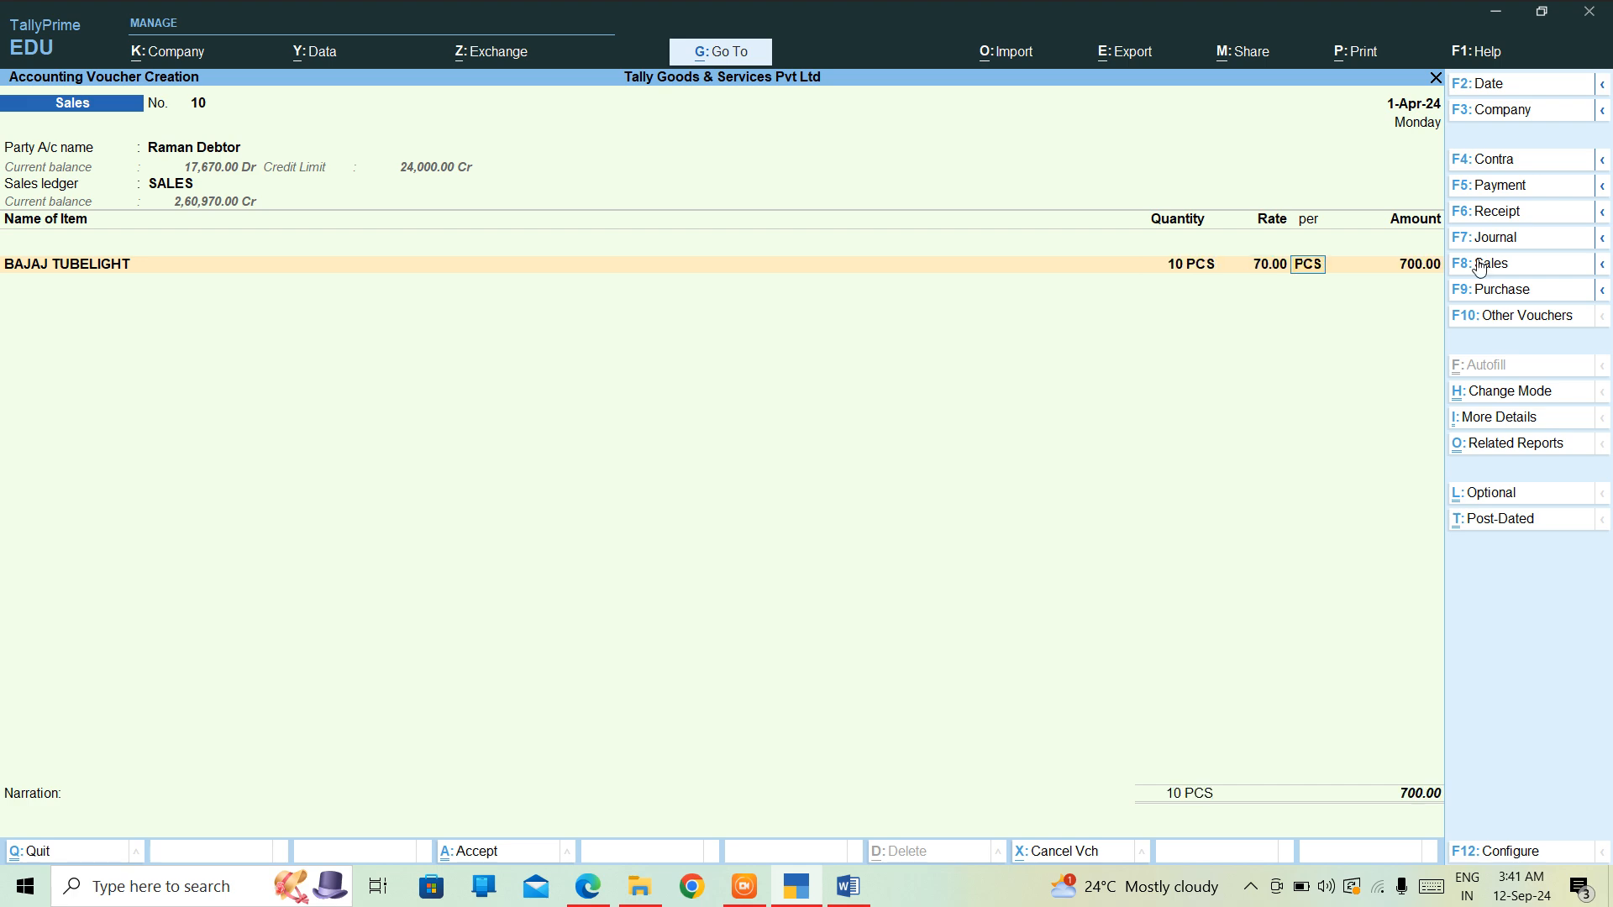
key("Return")
key("Return")
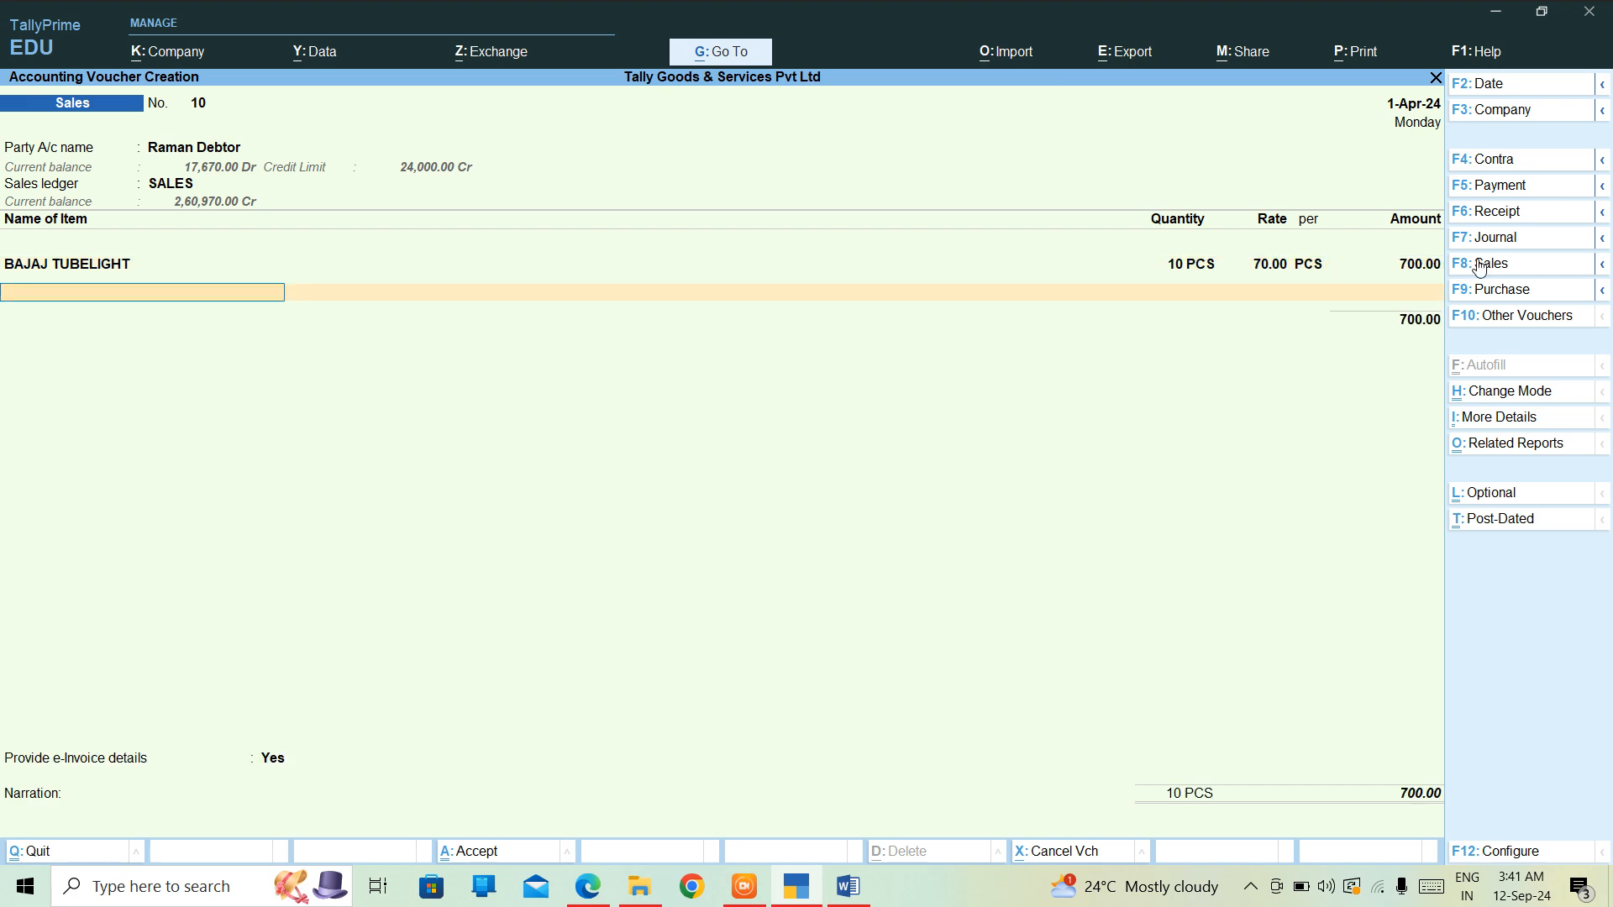
Step: Add 2 PCS of FAN as a free item, clearing its rate
type("FA")
key("Return")
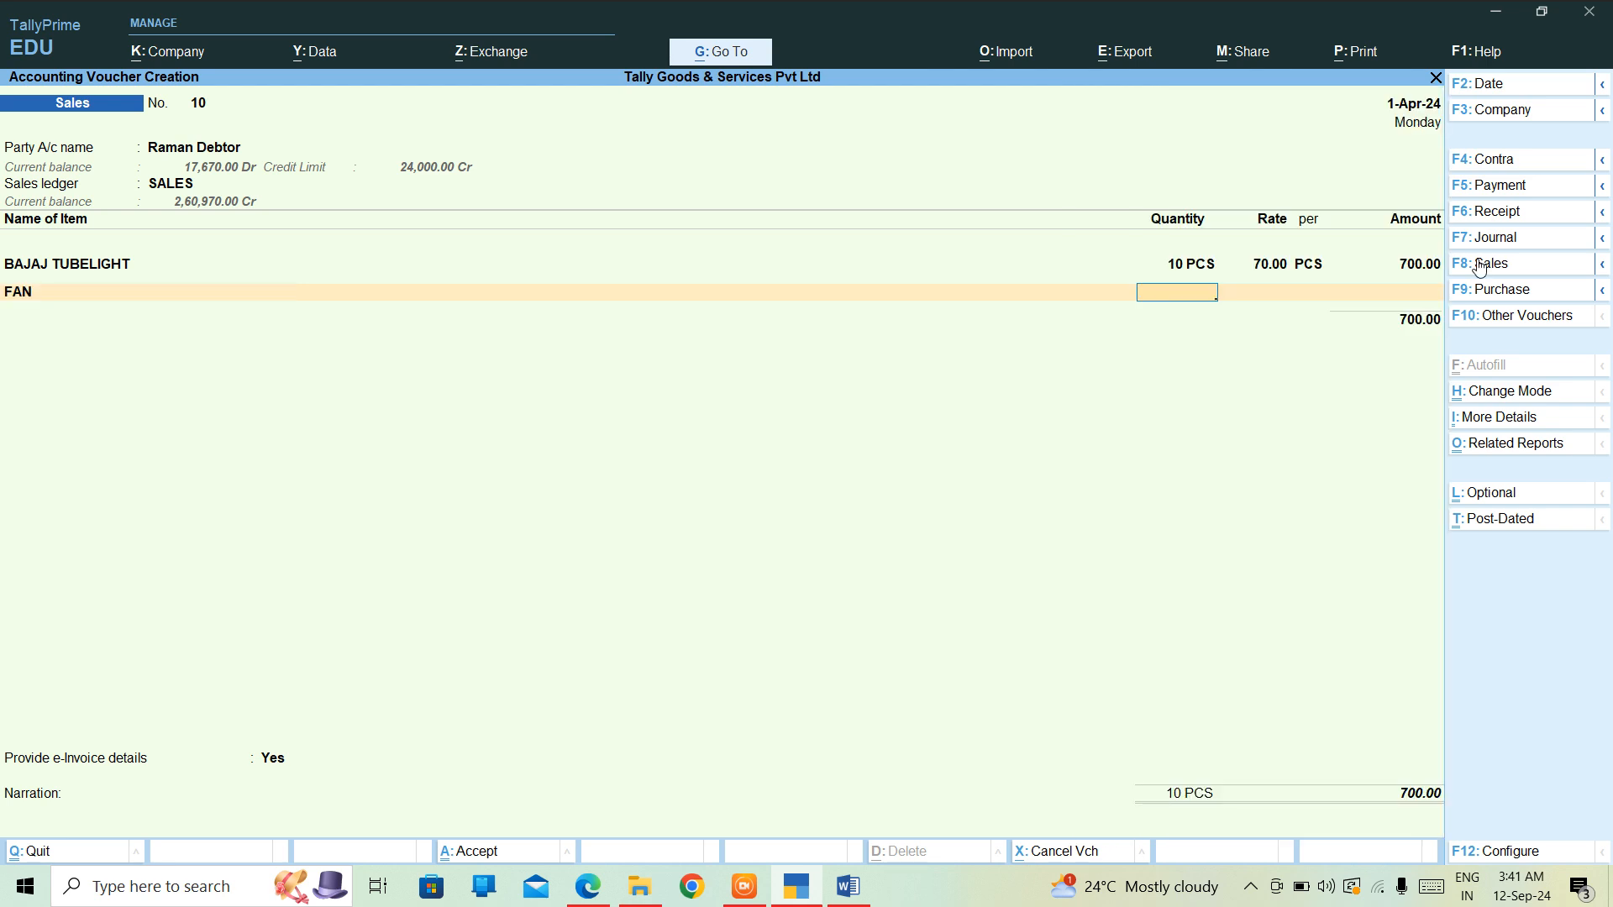
type("2")
key("Return")
key("BackSpace")
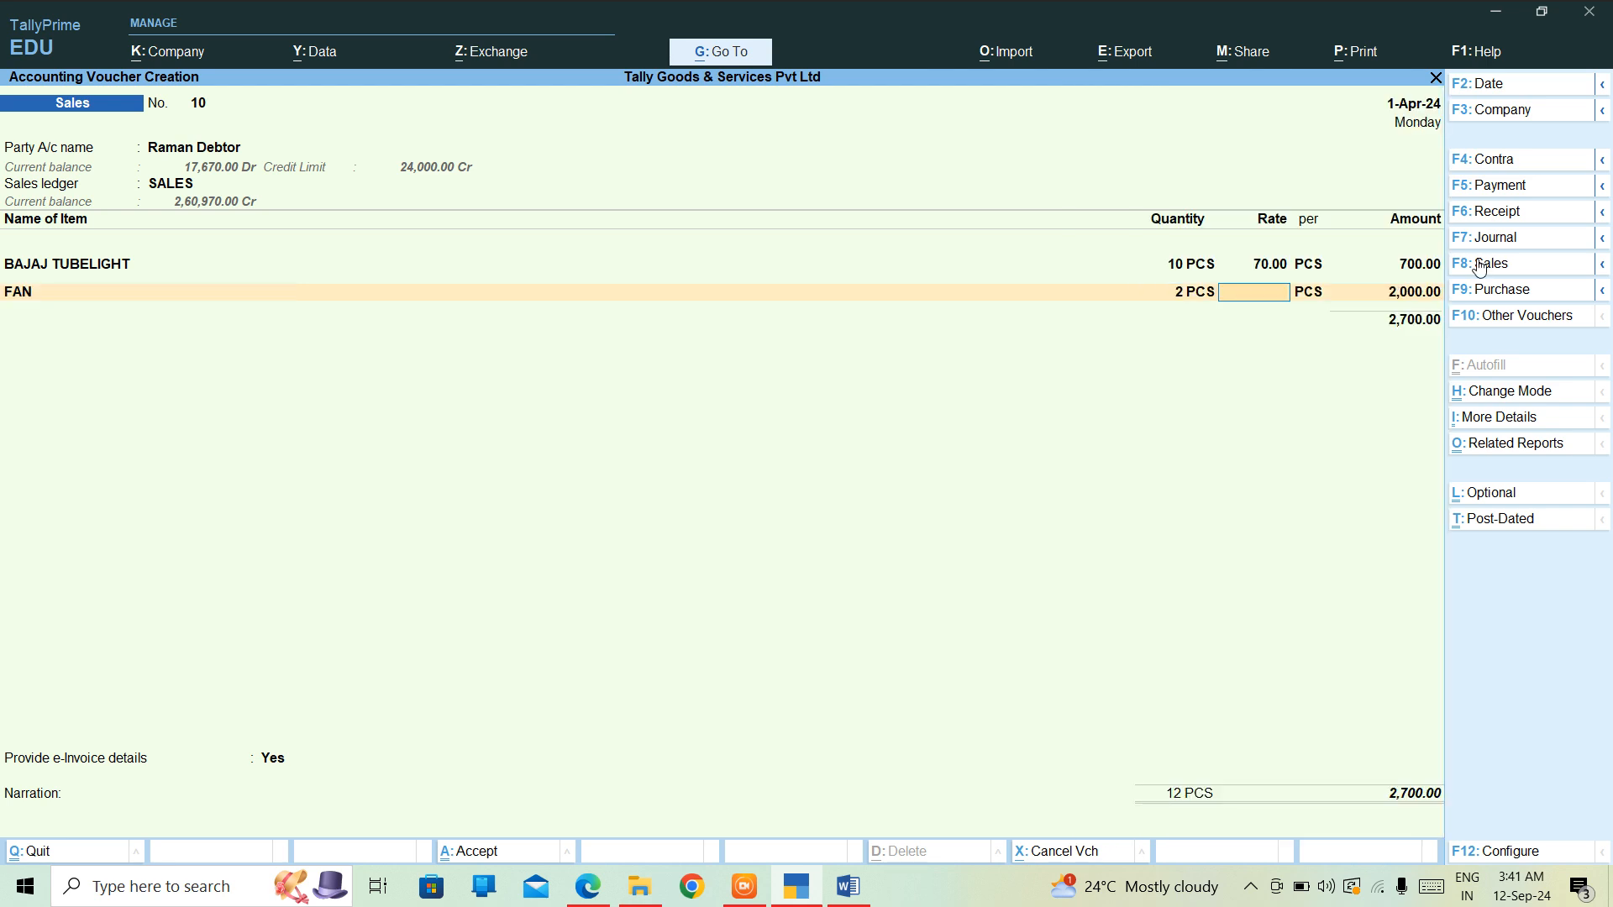
key("Return")
key("Return")
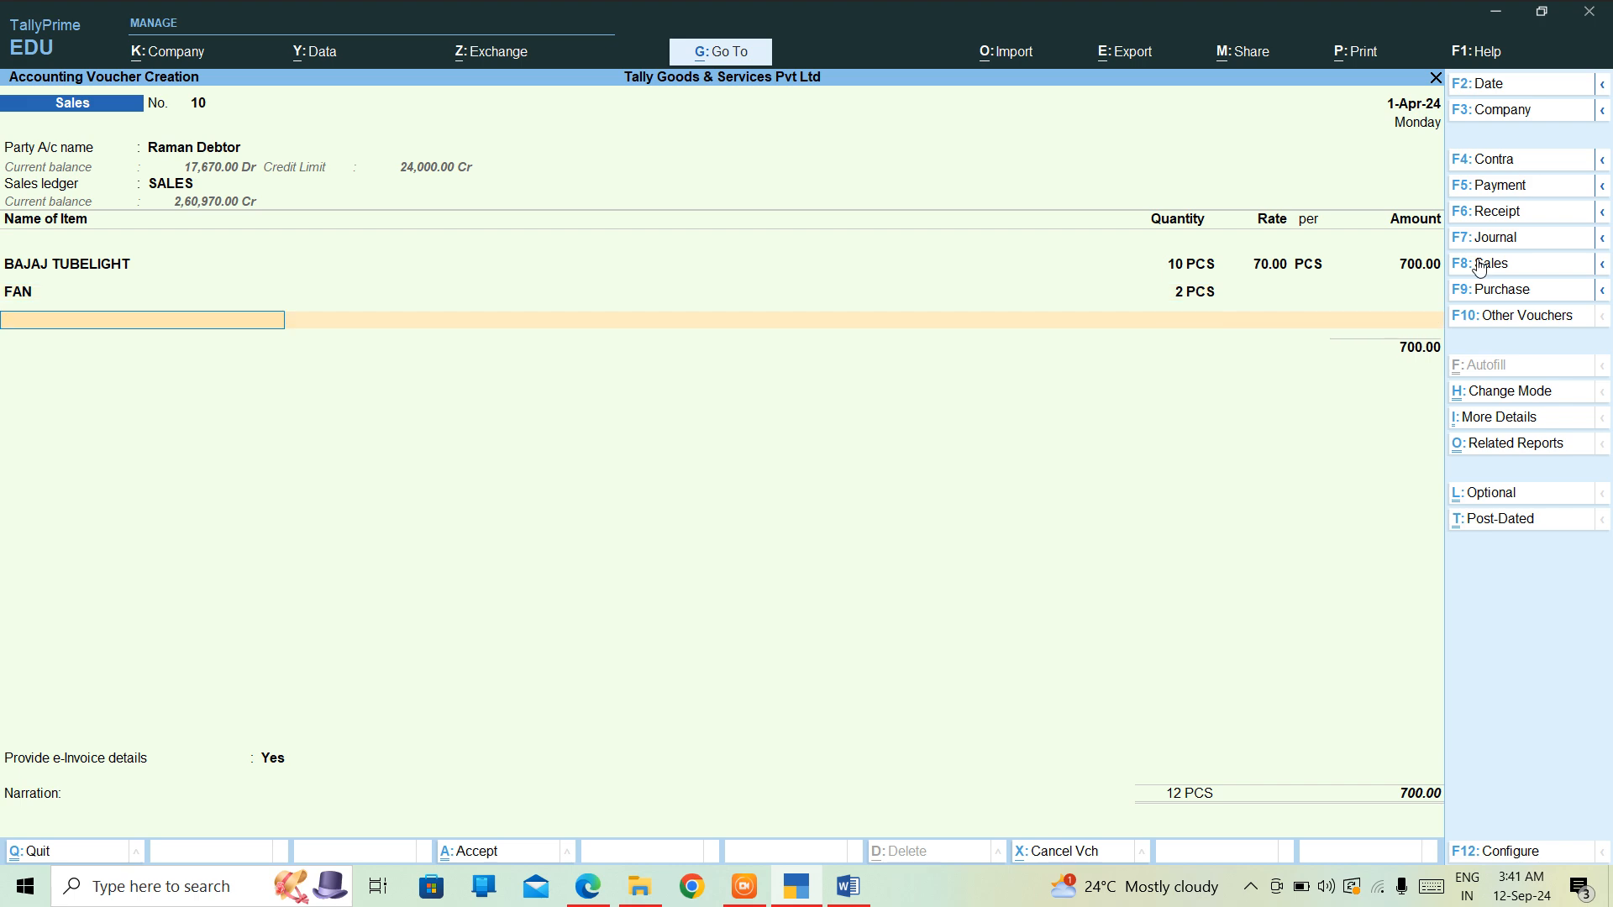
Step: Add 2 PCS of Bulb to the sales voucher as a free item with no rate
type("B")
key("Down")
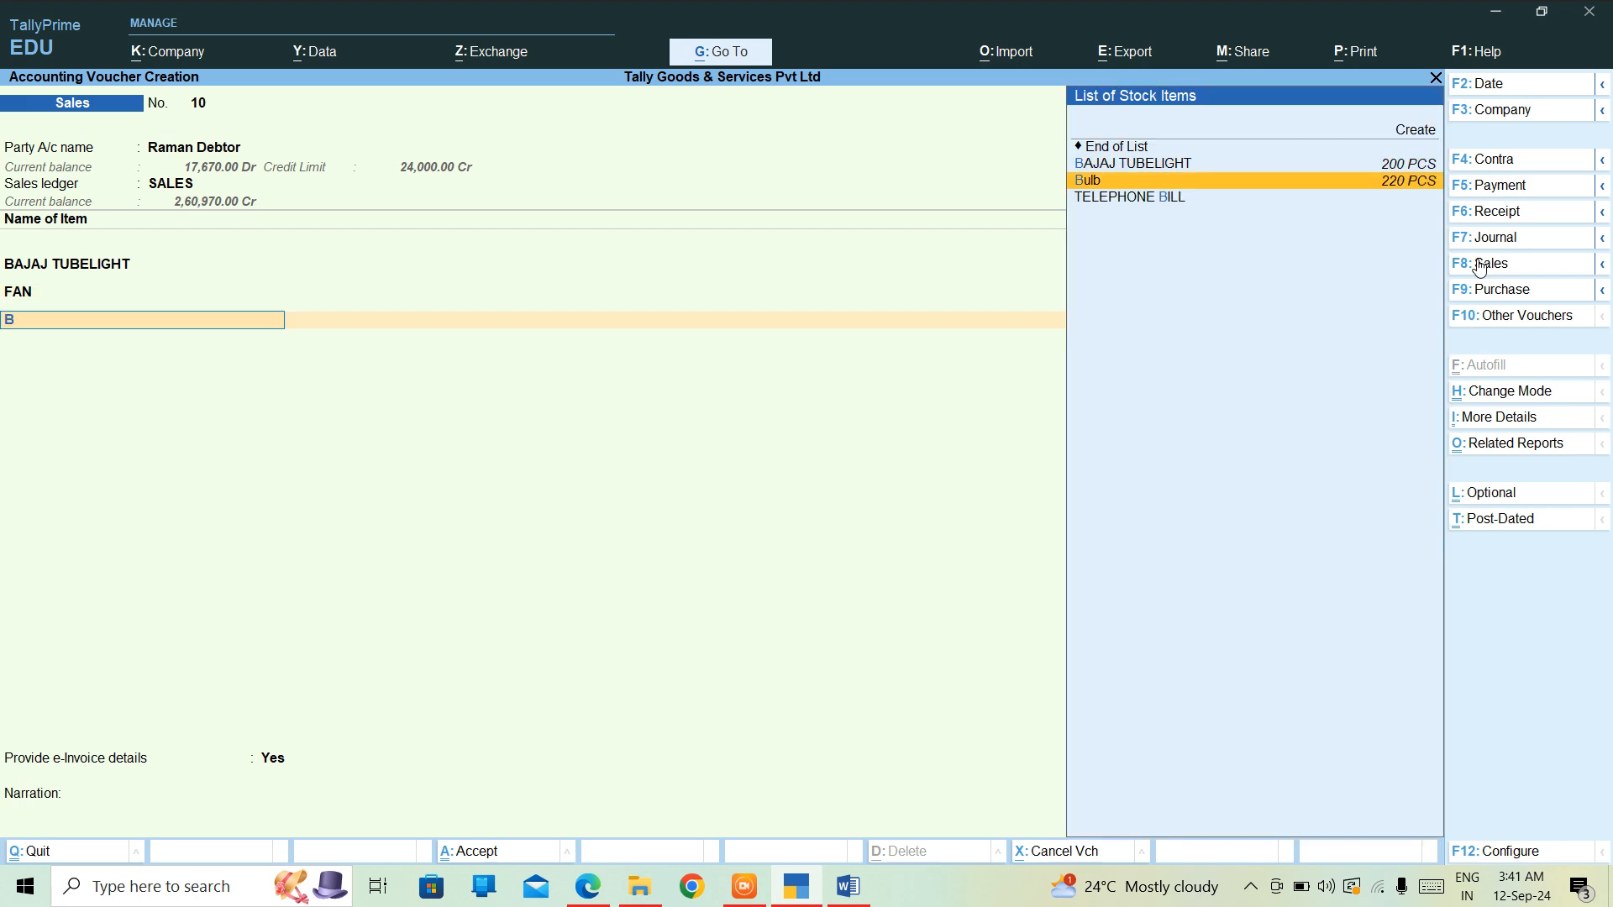
key("Return")
type("2")
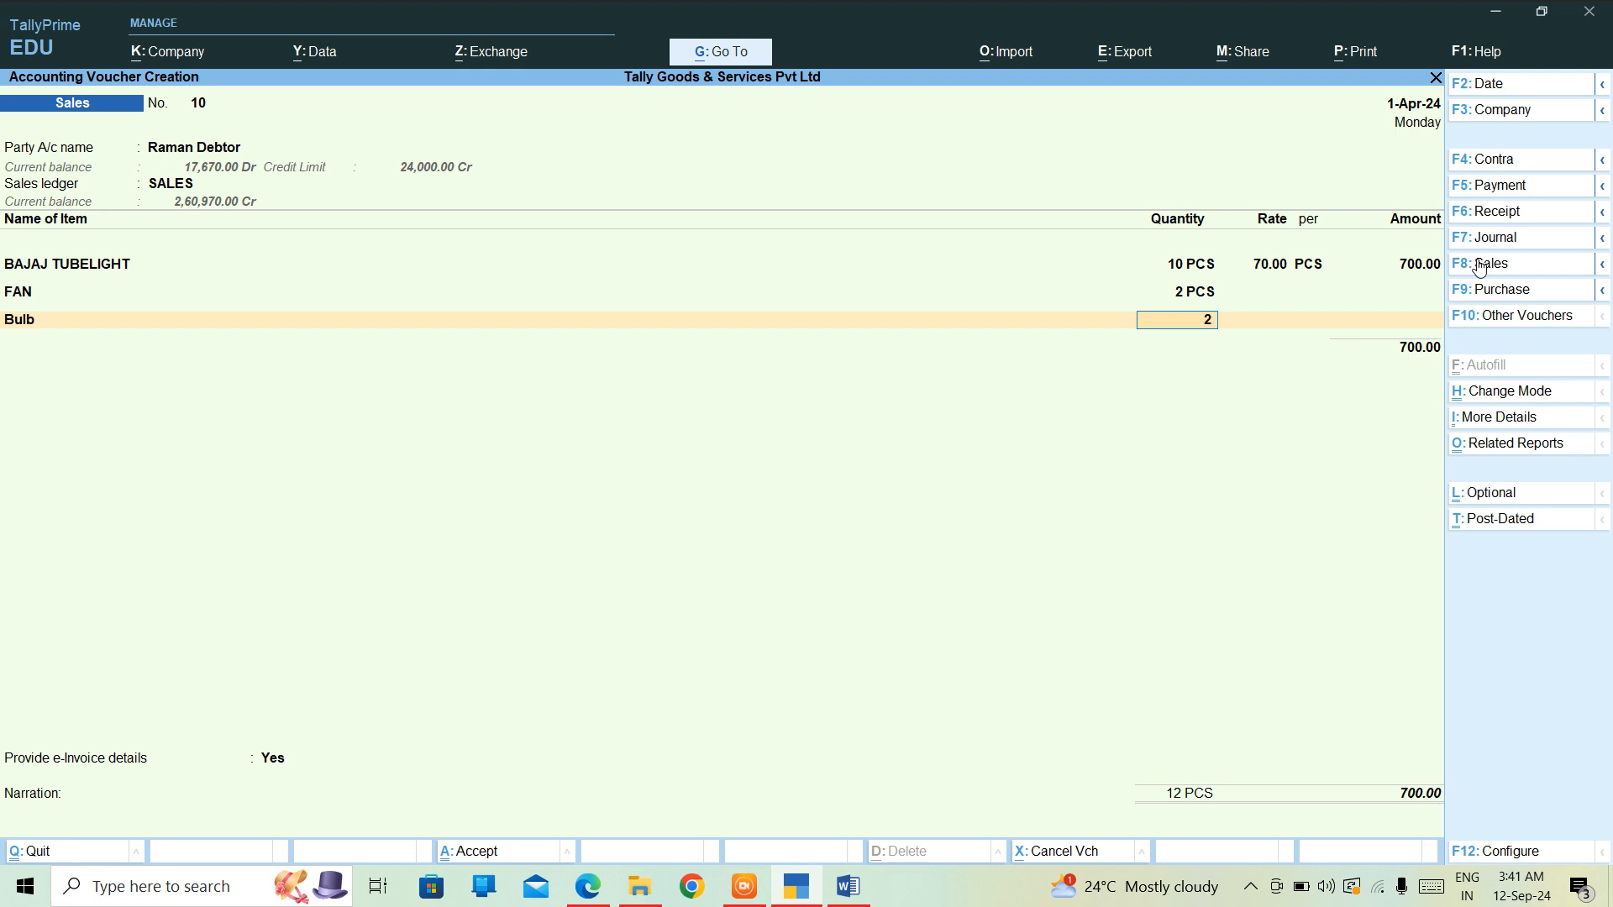
key("Return")
key("BackSpace")
key("Return")
Step: Save the sales voucher without generating an e-Invoice and leave voucher creation
key("ctrl")
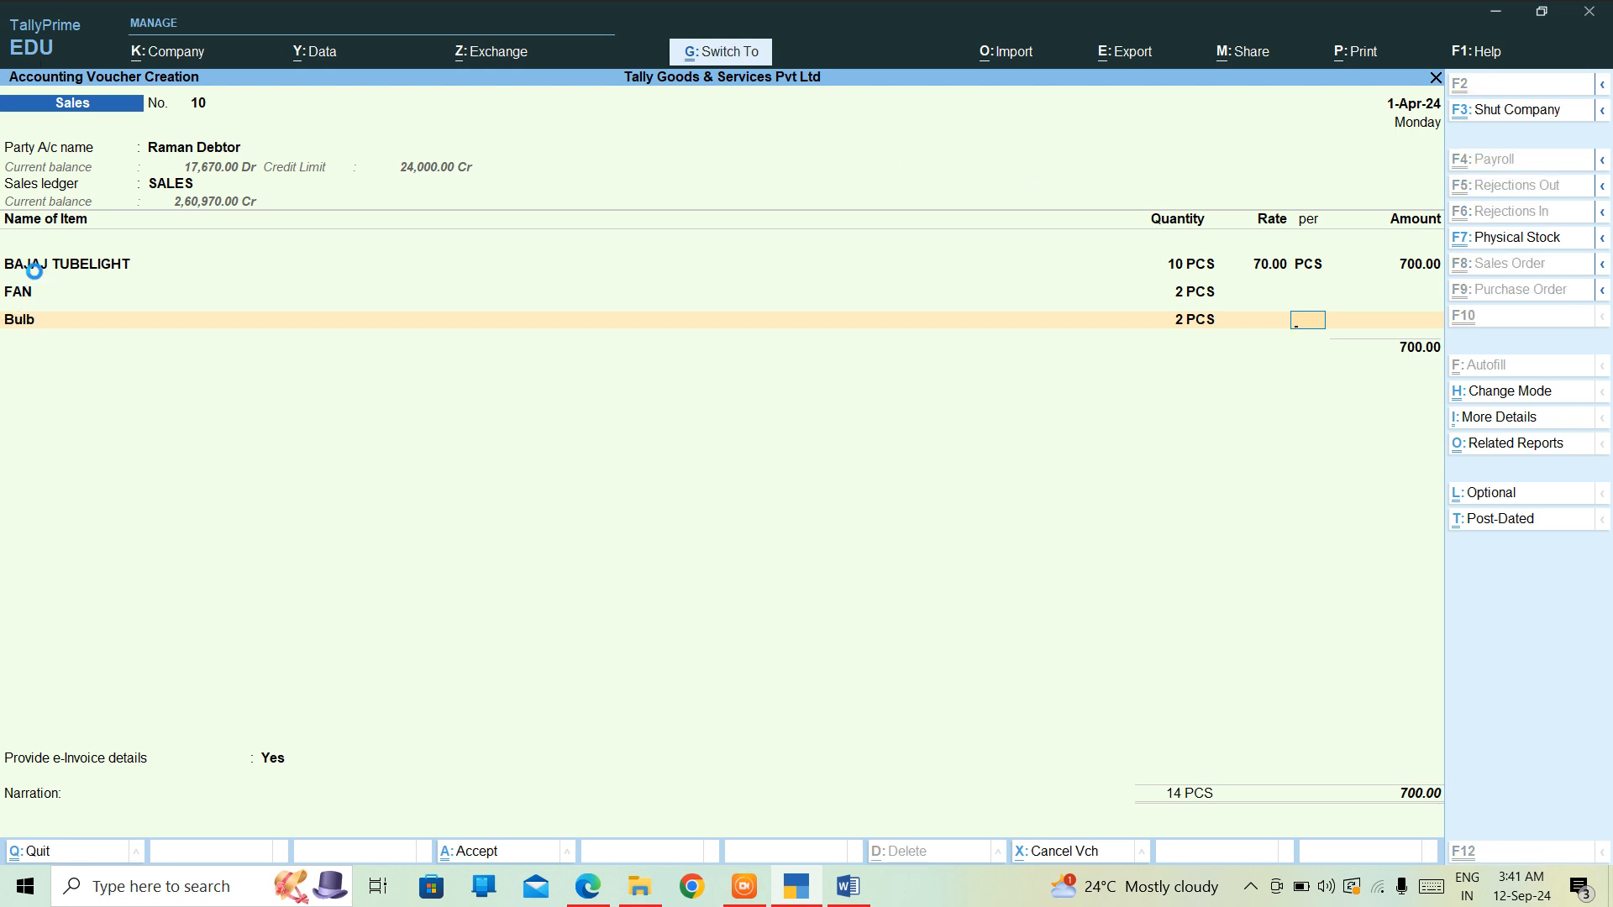
key("ctrl+a")
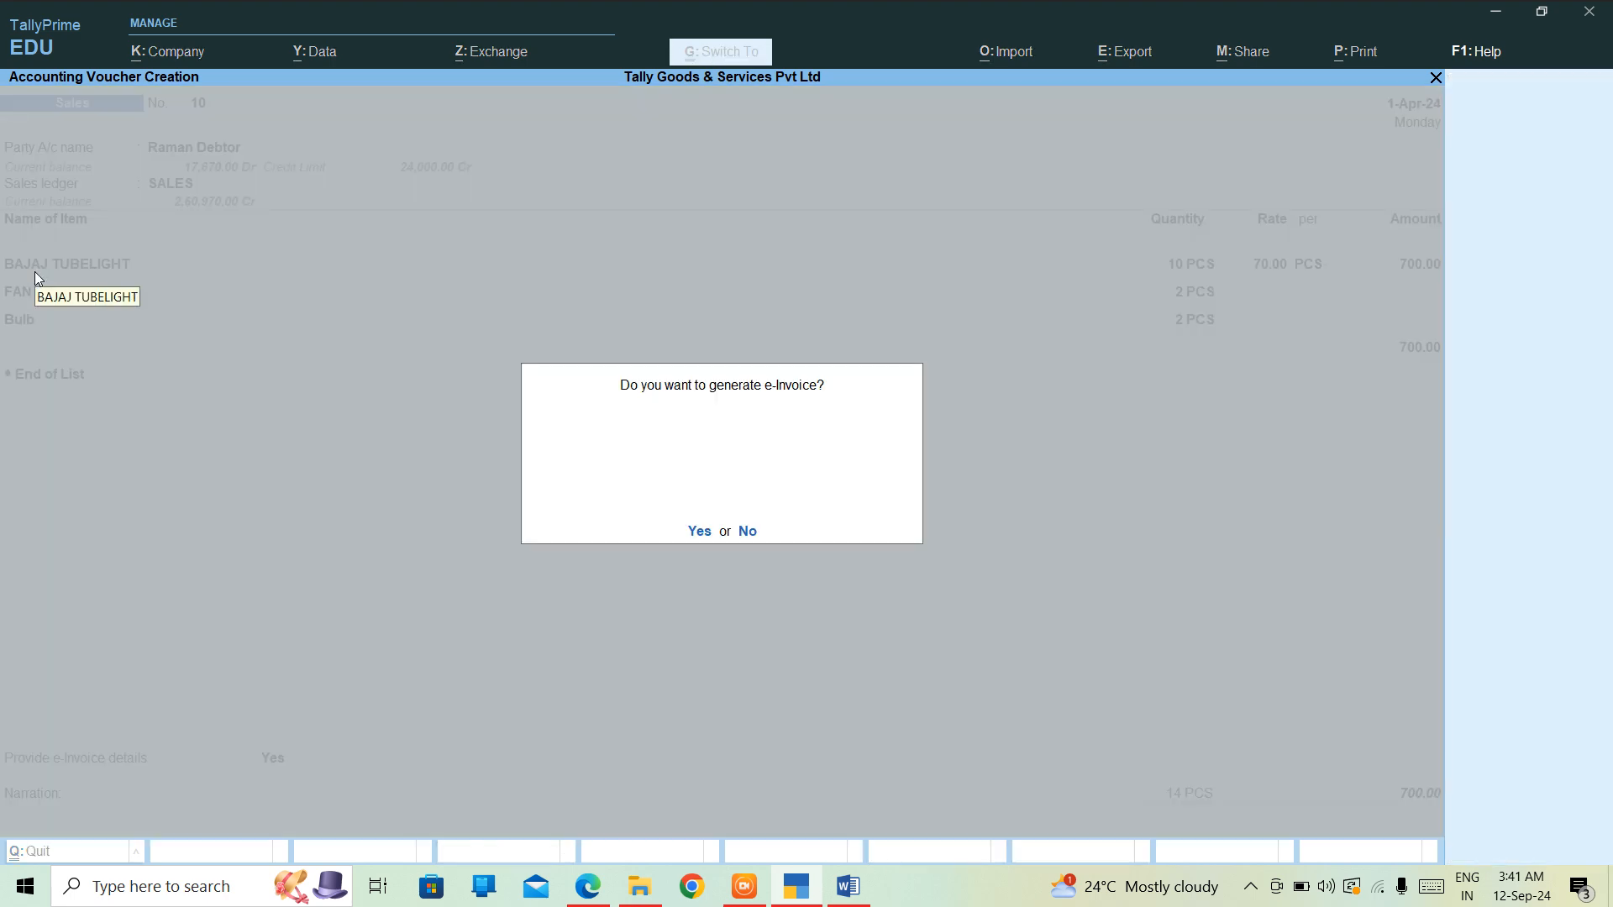
key("n")
key("Escape")
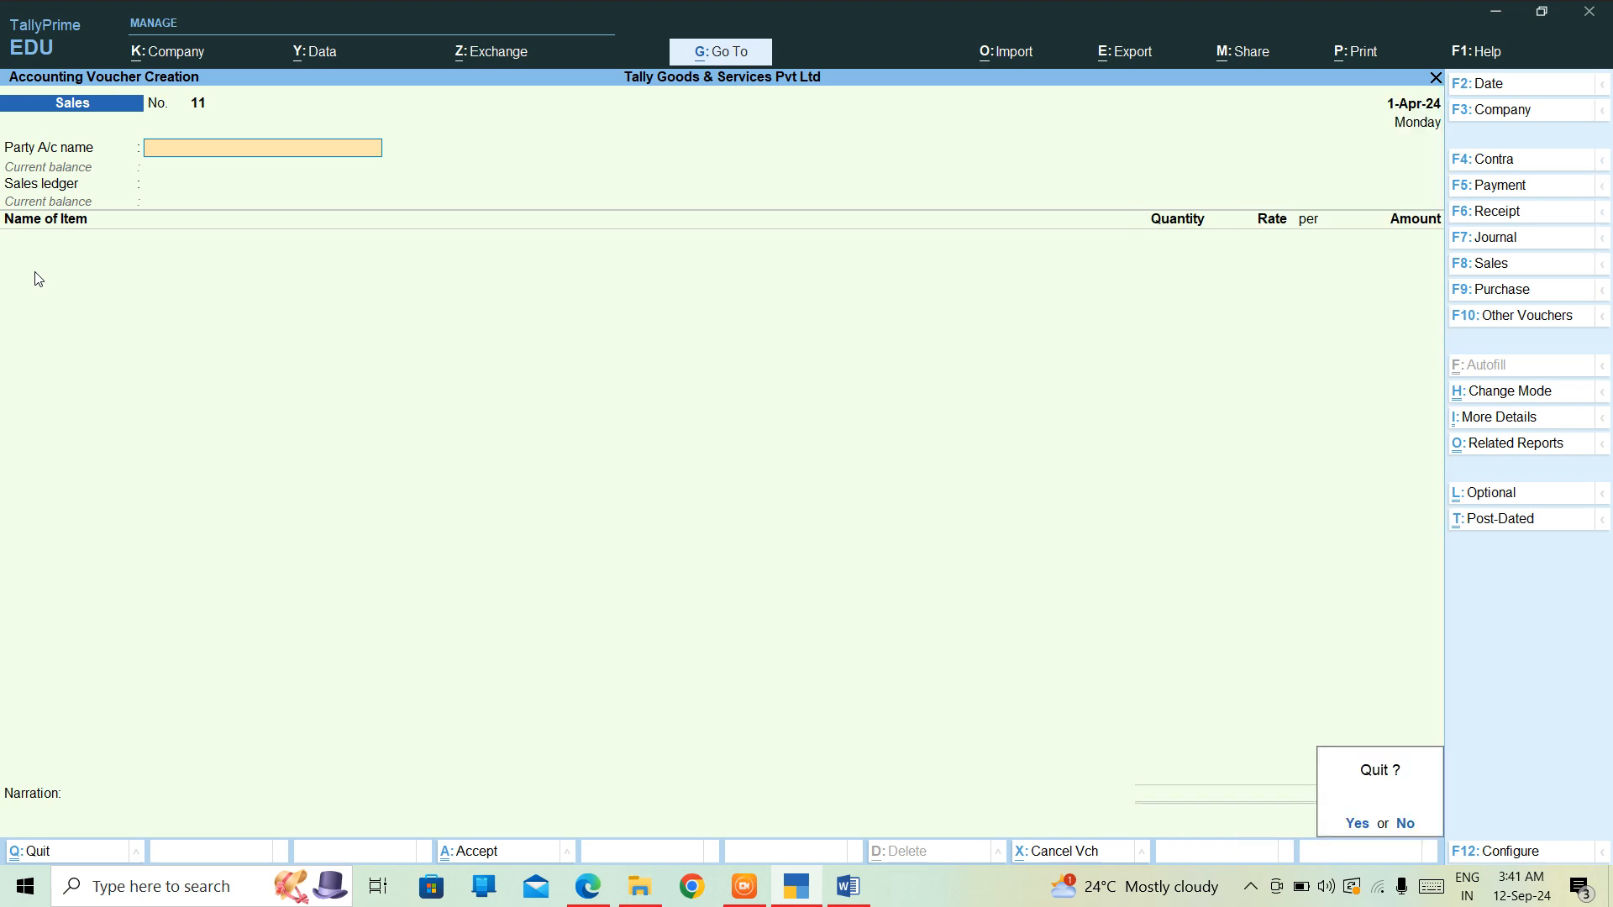
key("y")
Step: Look through the Day Book entries for 1-Apr-24, including the Sales vouchers, and close it
key("Down")
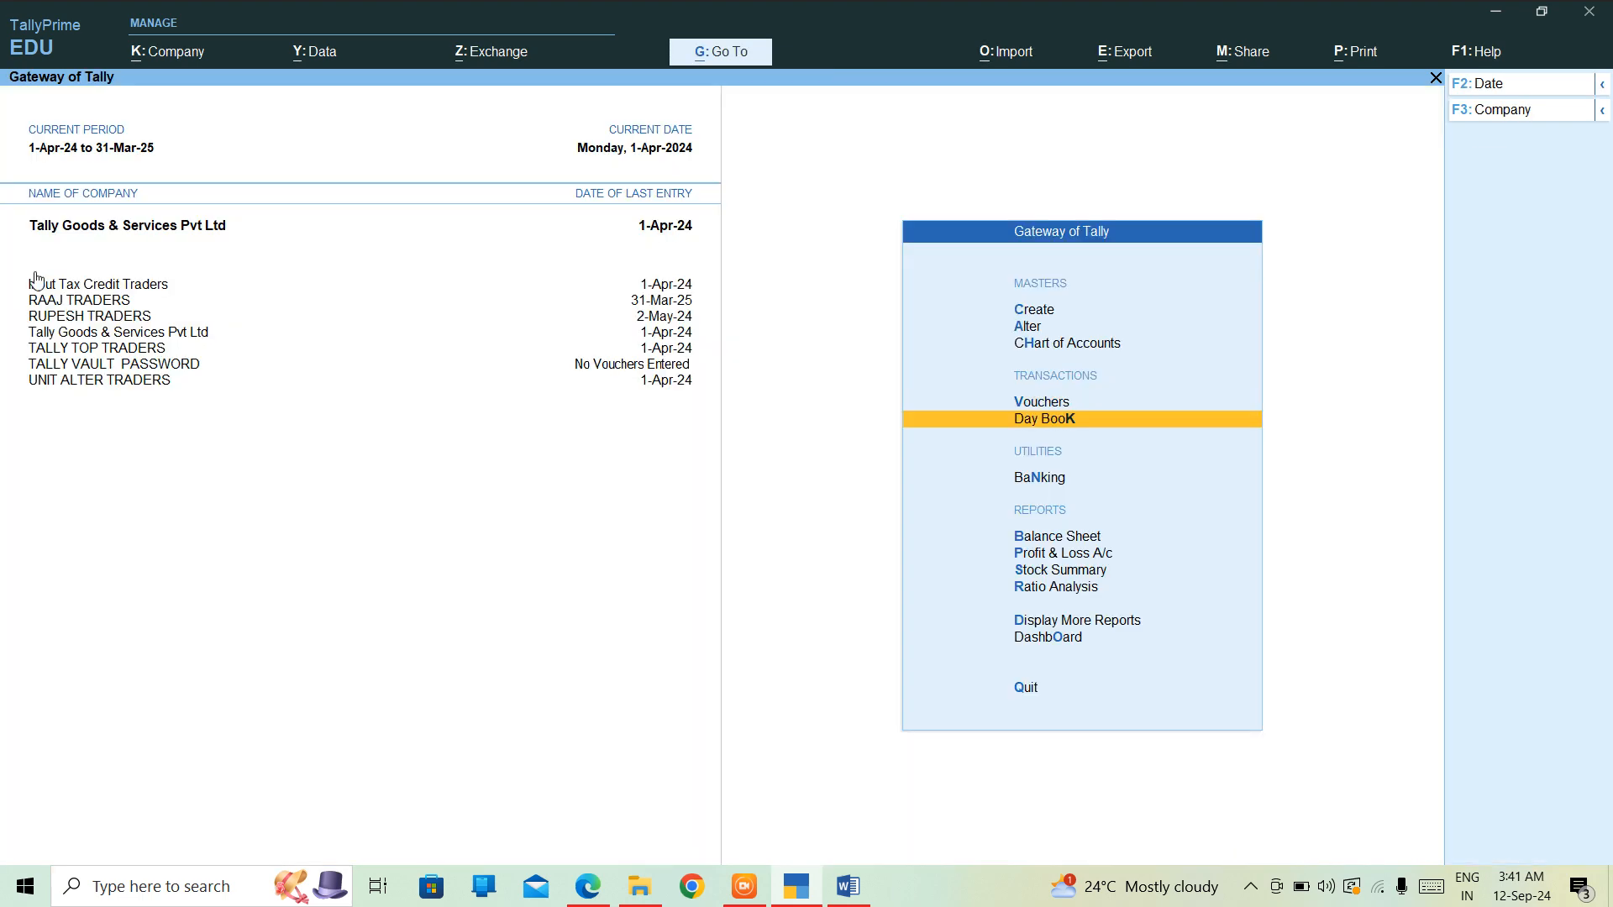
key("Return")
key("Down")
key("Down")
key("Down")
key("Down")
key("Down")
key("Down")
key("Down")
key("Down")
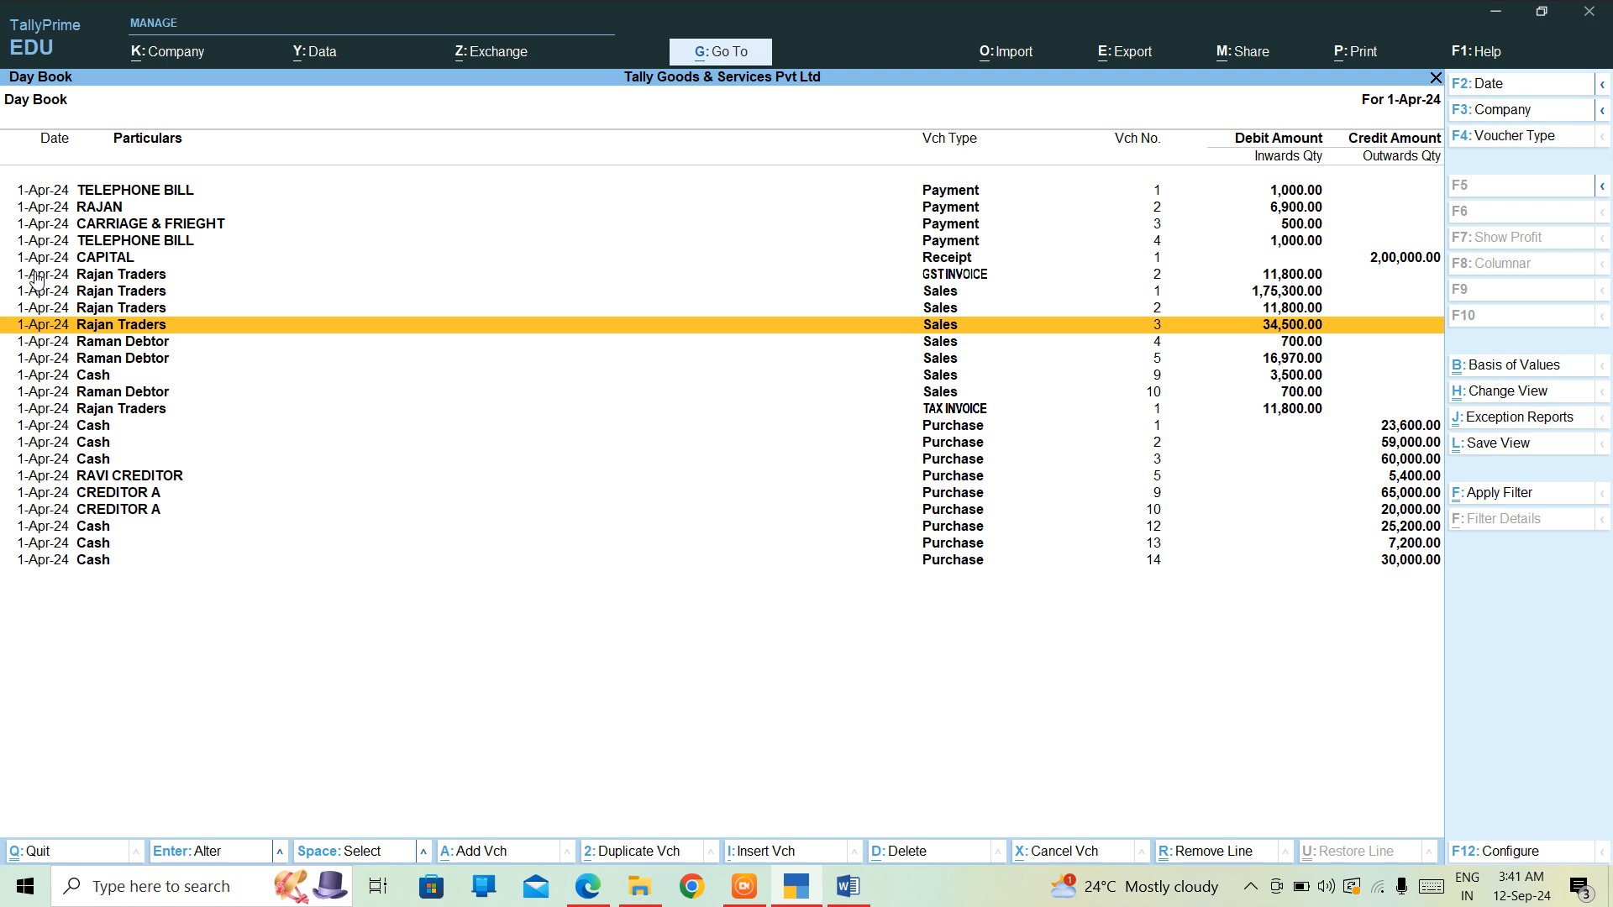
key("Down")
key("Down")
key("Down")
key("Down")
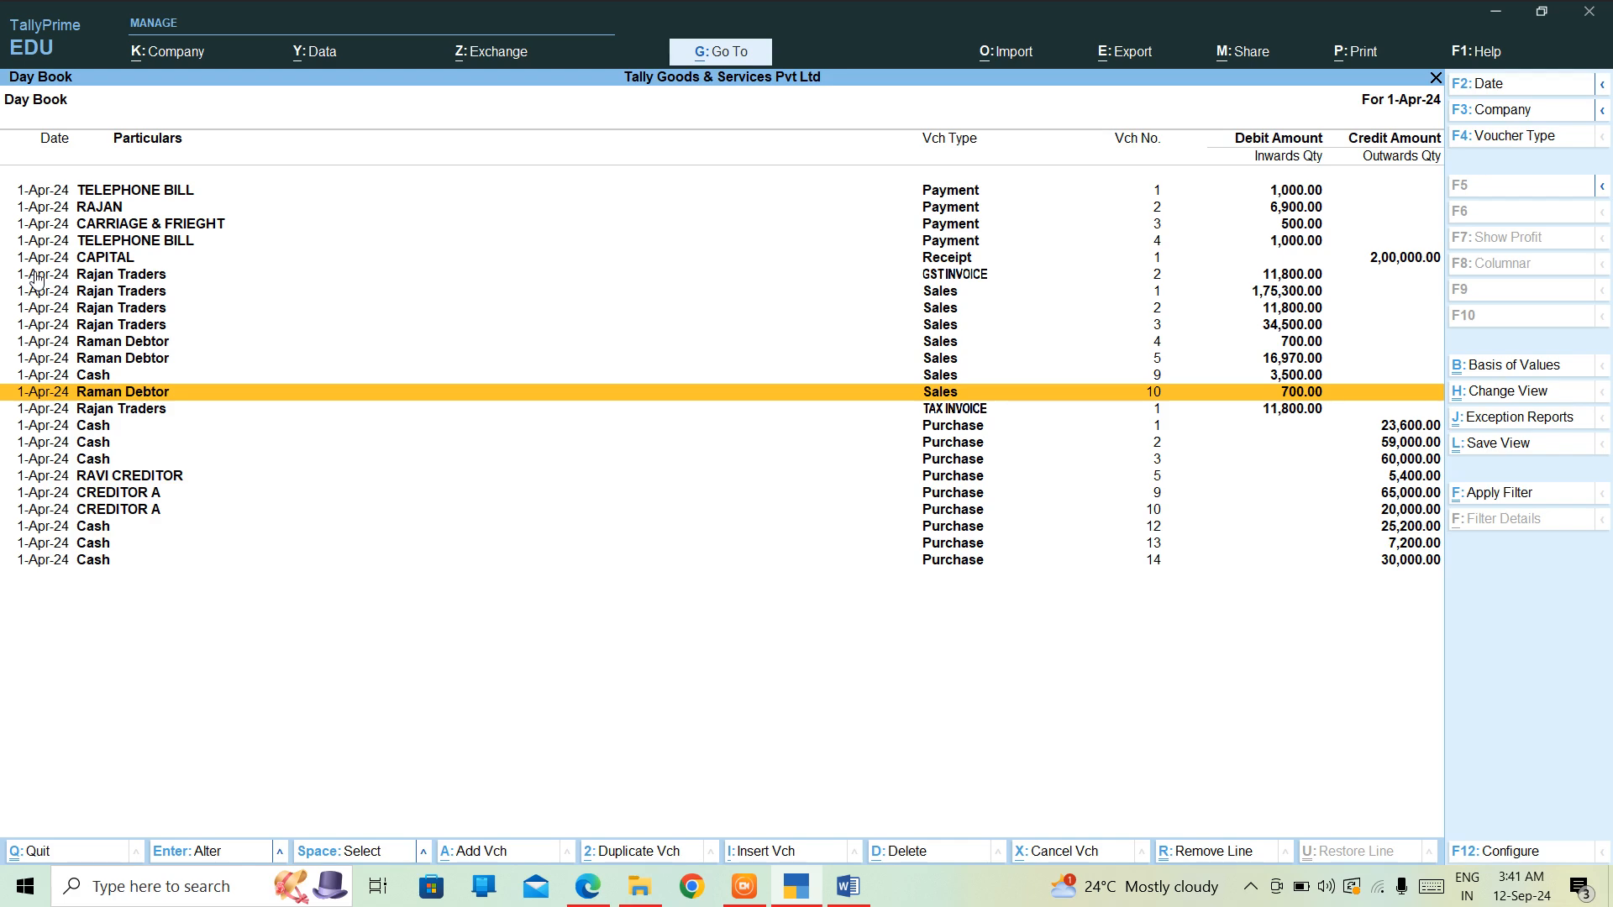
key("Down")
key("Down")
key("Down")
key("Down")
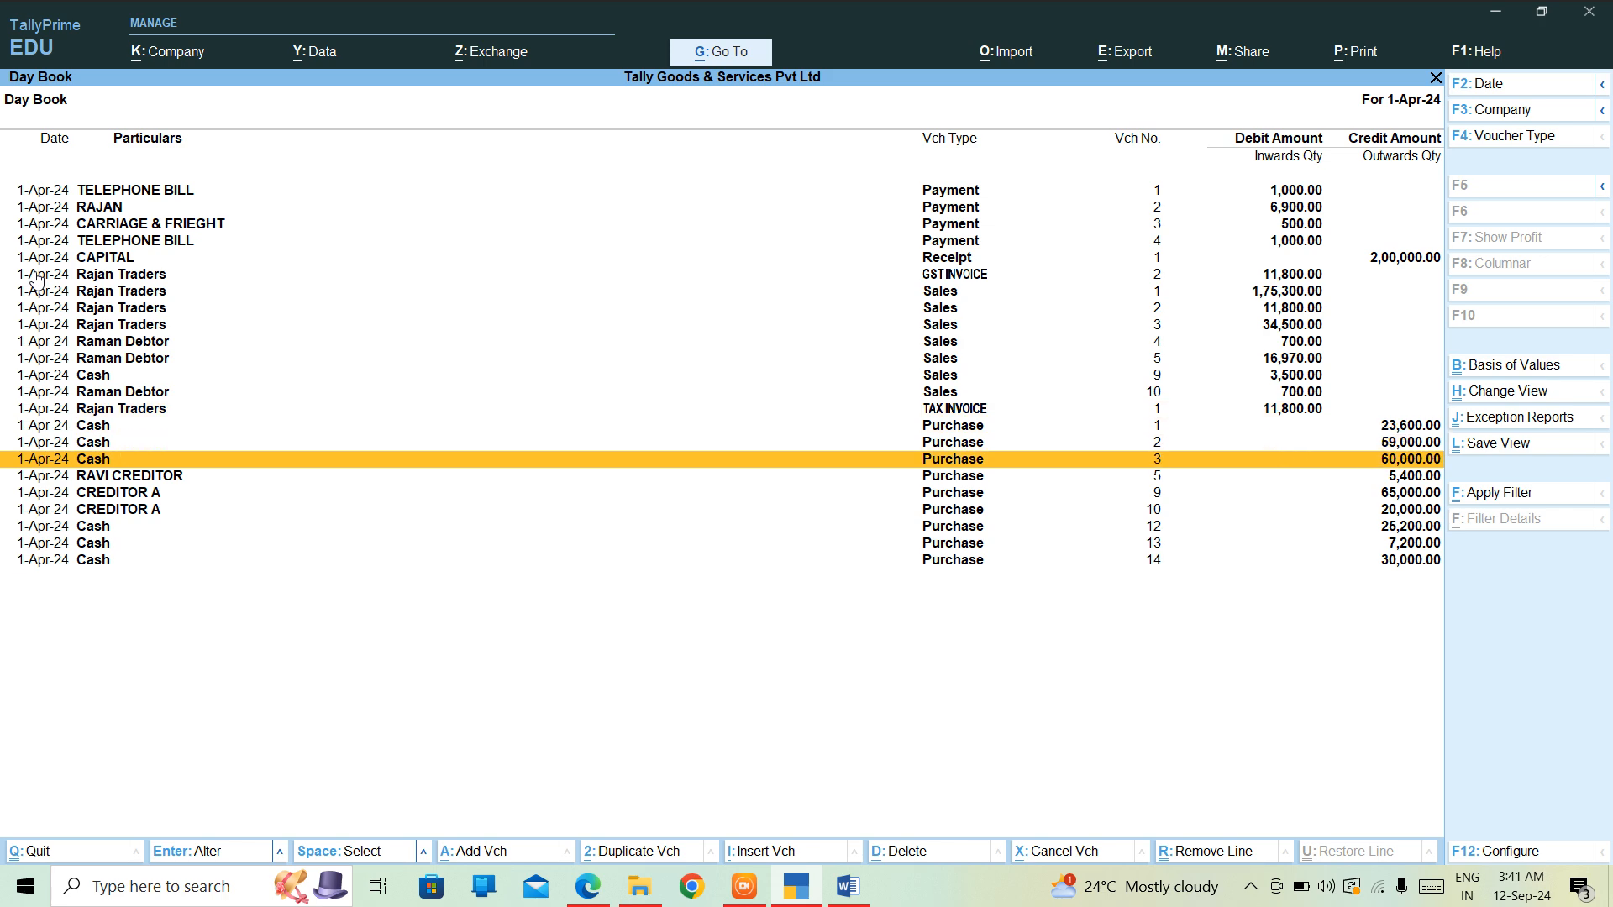
key("Escape")
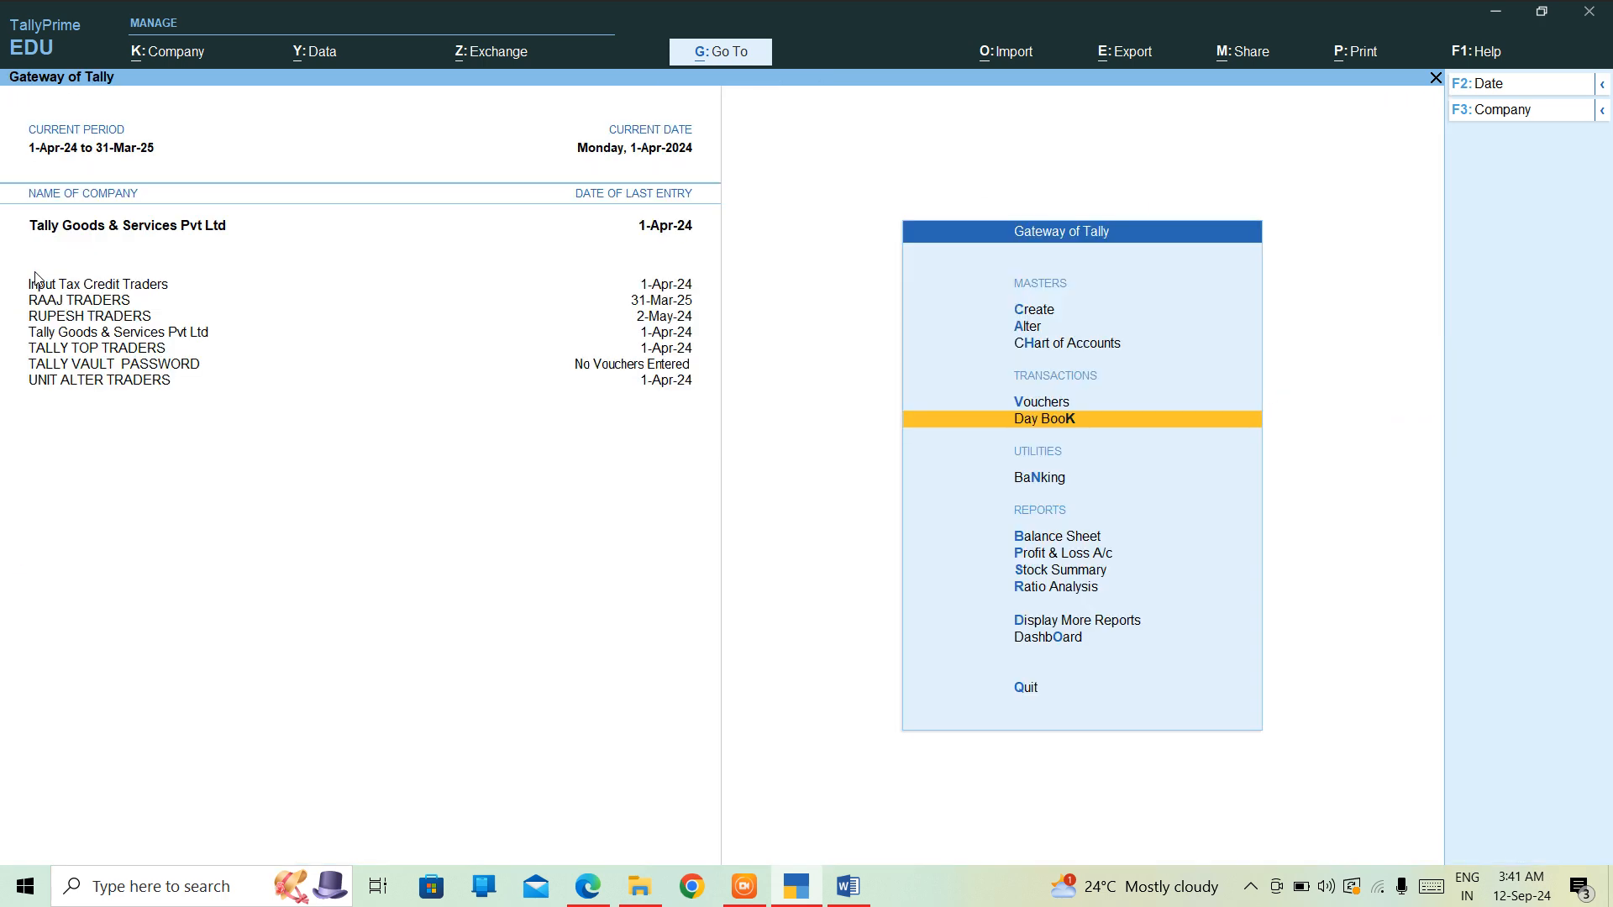
Step: Review the previously saved sales voucher from voucher entry and return to the Gateway of Tally without changing it
key("Up")
key("Return")
key("Page_Up")
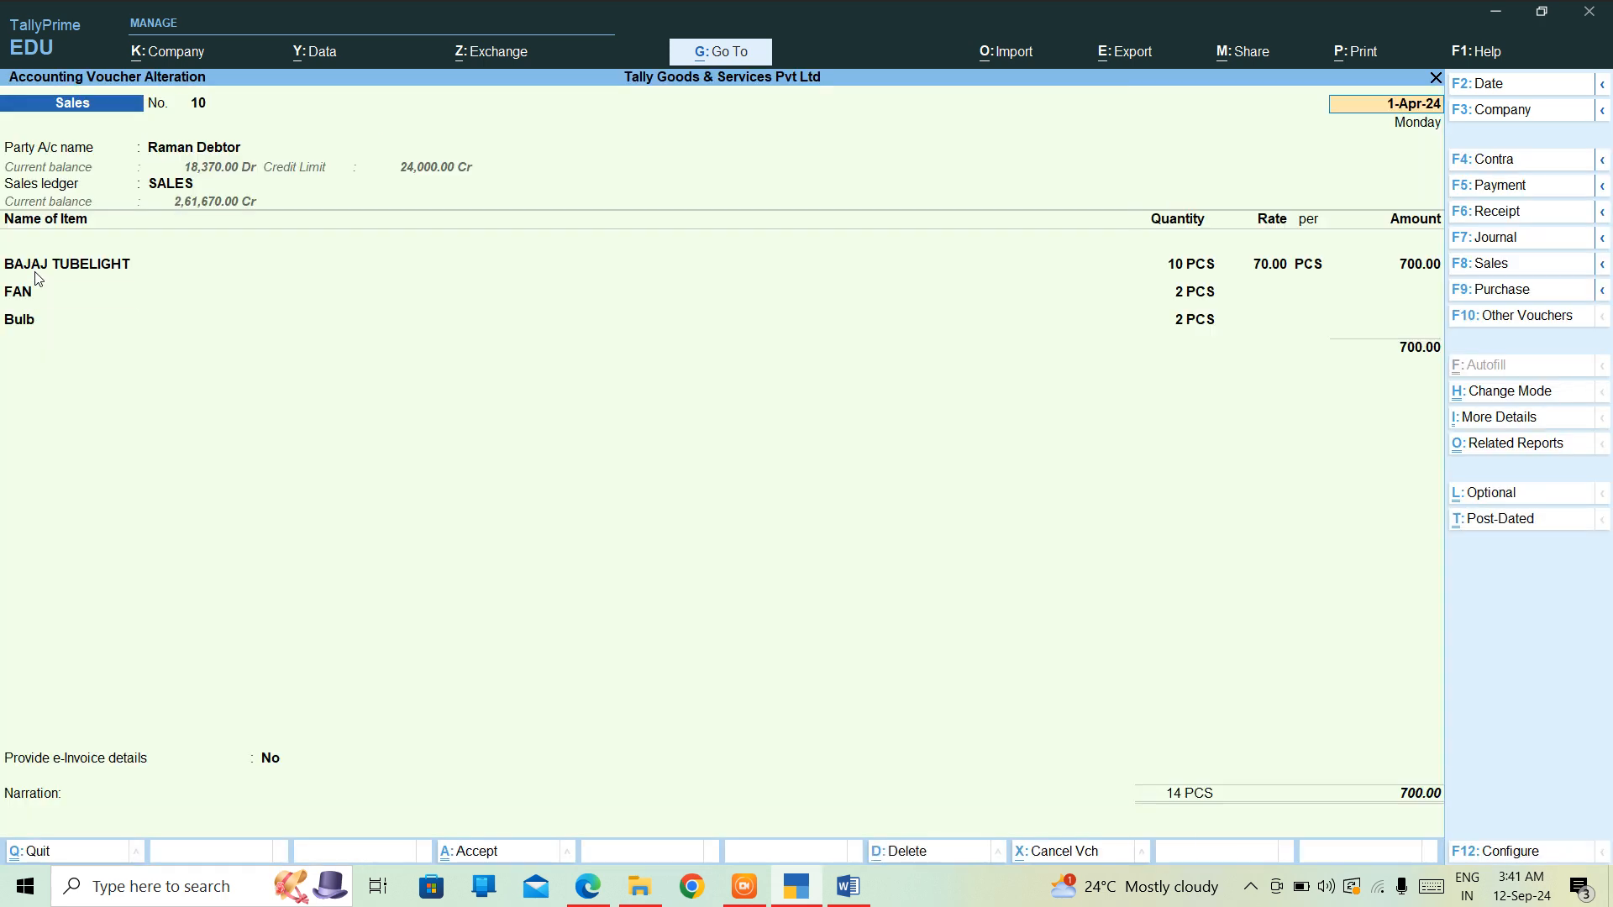
key("Escape")
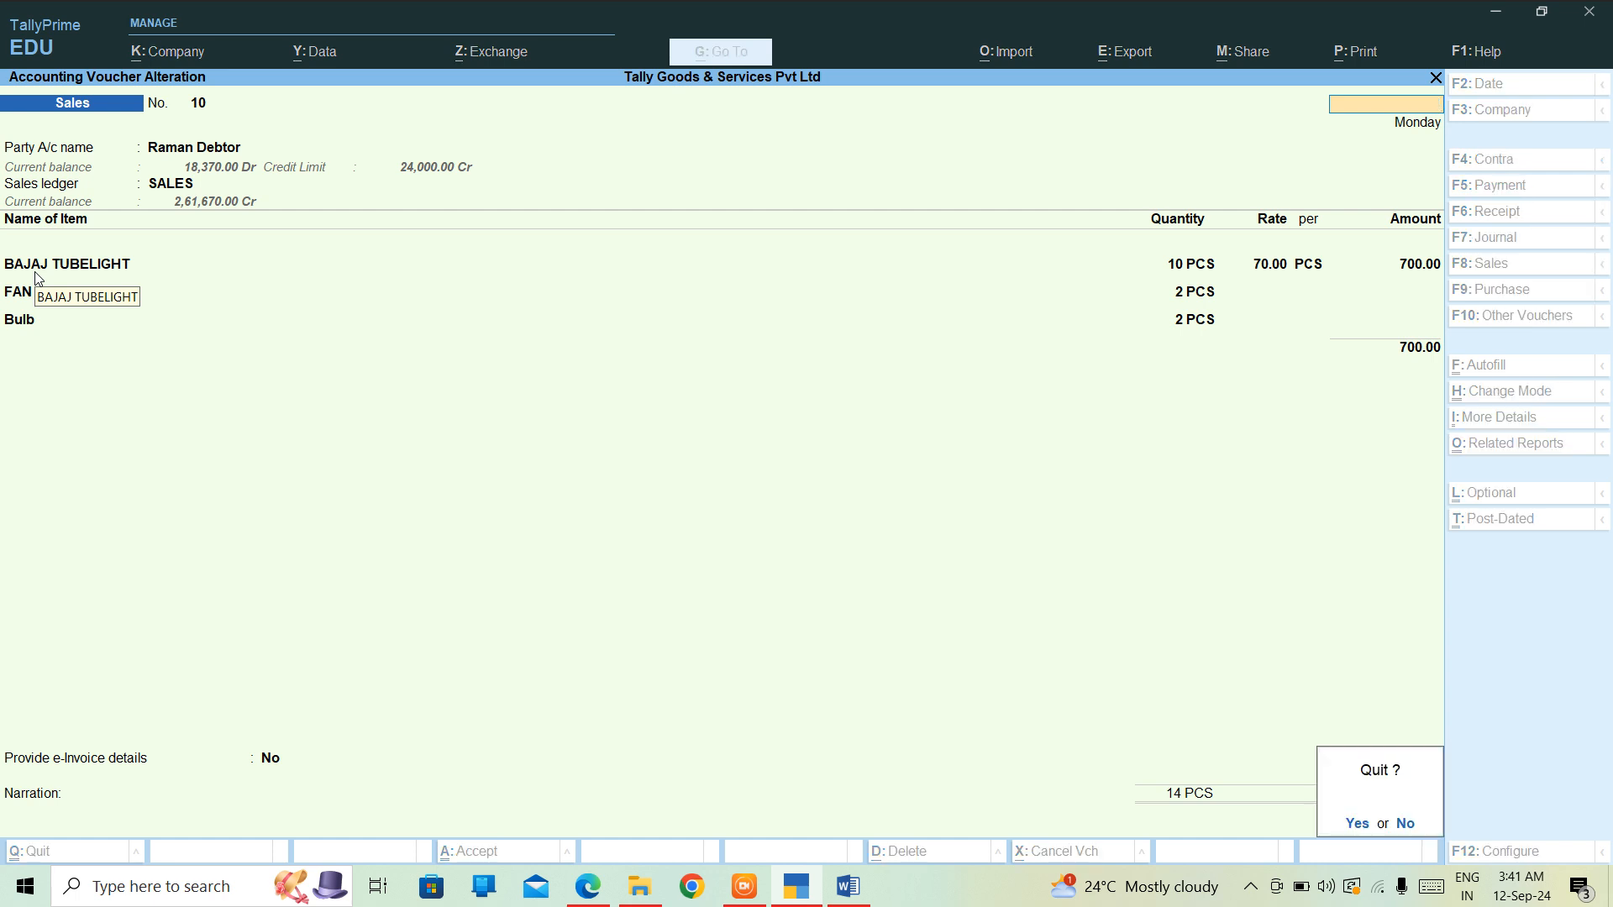
key("Return")
key("Escape")
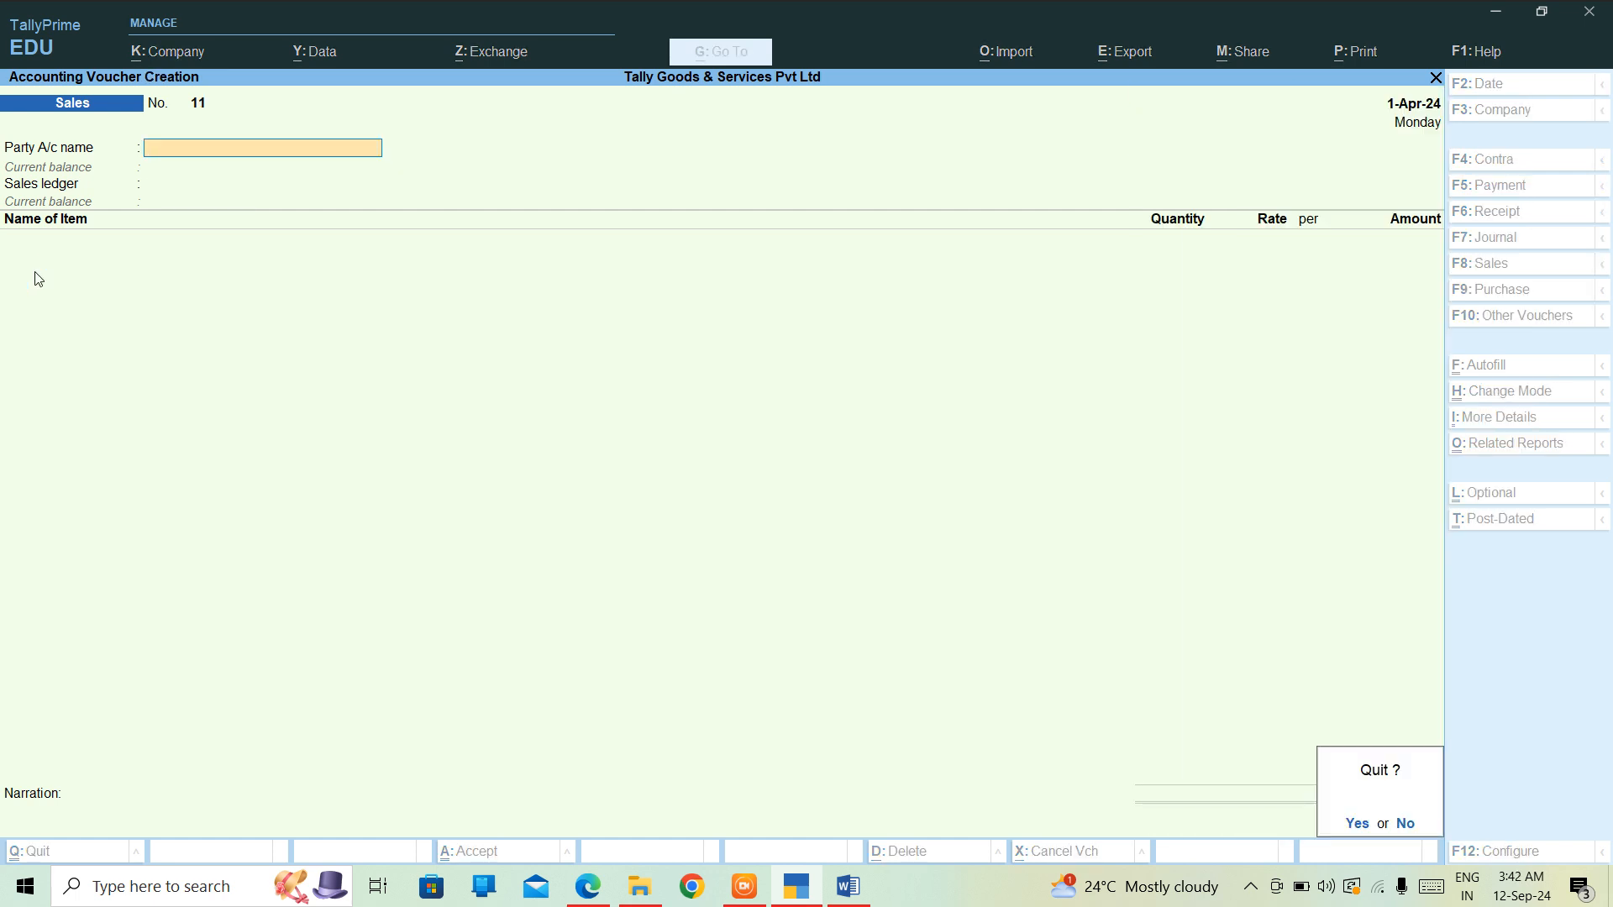
key("Return")
Step: Open the 16,970.00 Sales voucher from the Day Book to check its items, and close it unchanged
key("Down")
key("Return")
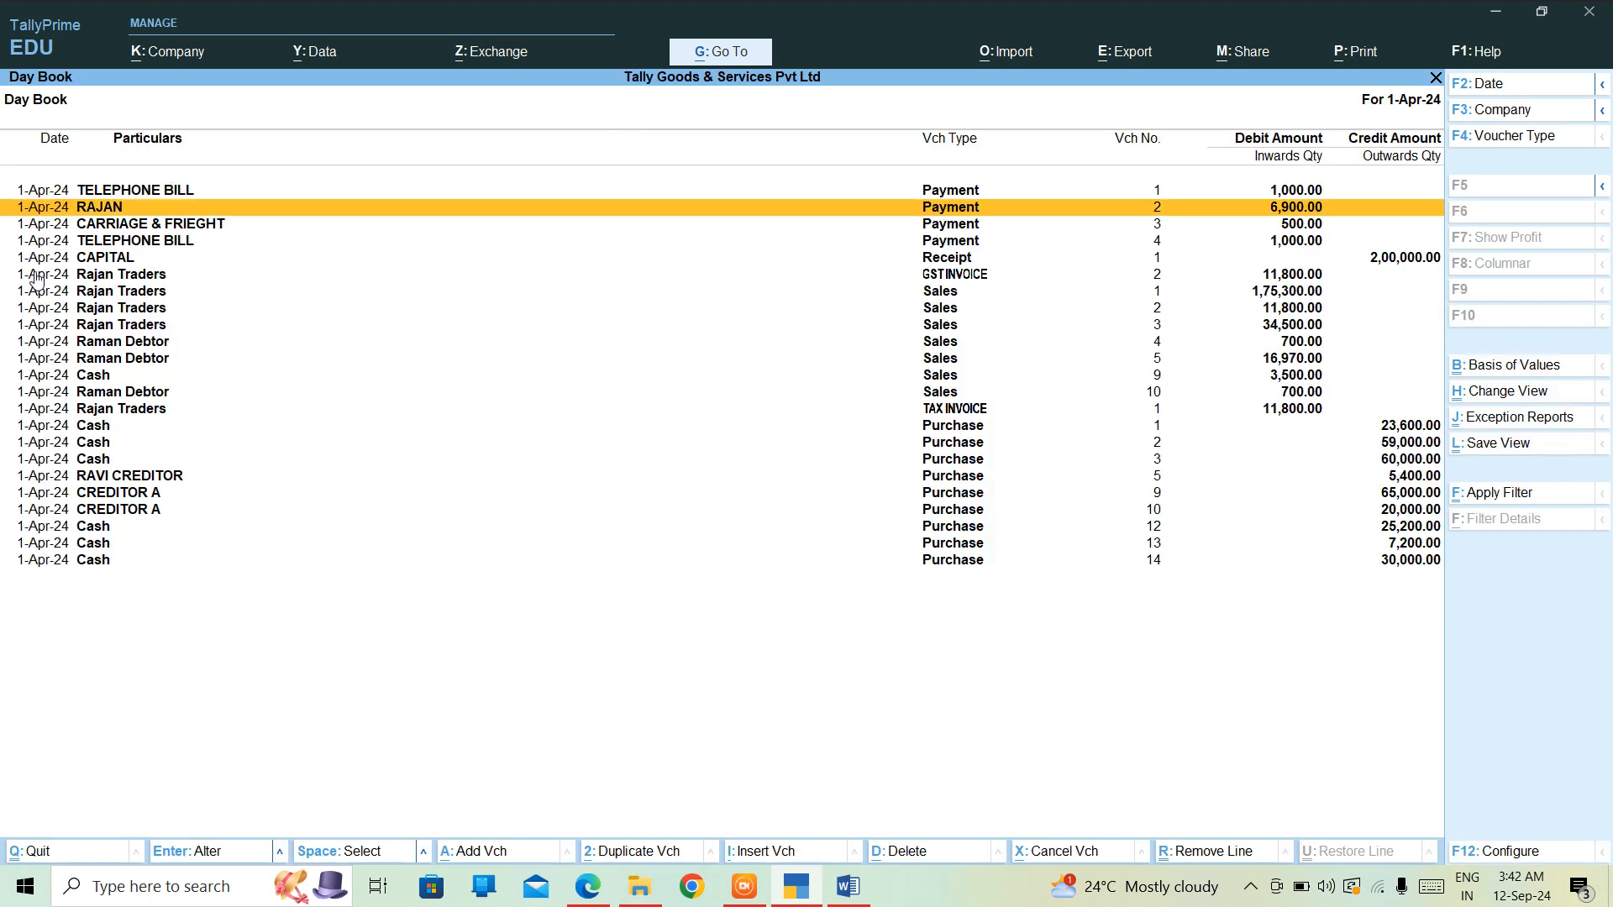
key("Down")
key("Down")
key("Down")
key("Down")
key("Down")
key("Down")
key("Down")
key("Down")
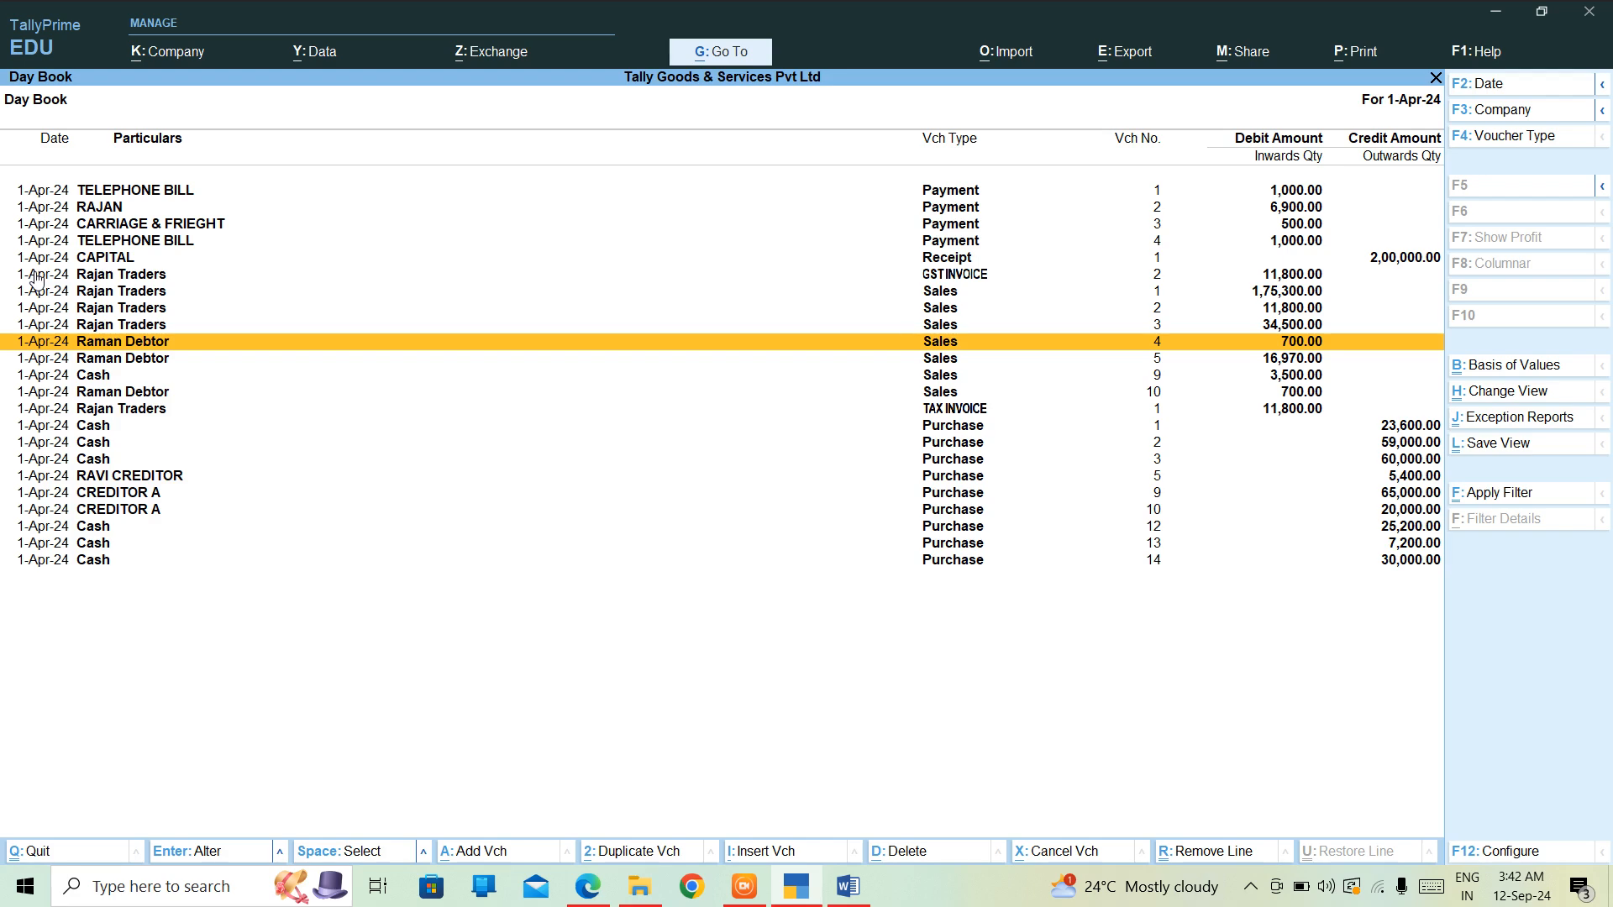
key("Down")
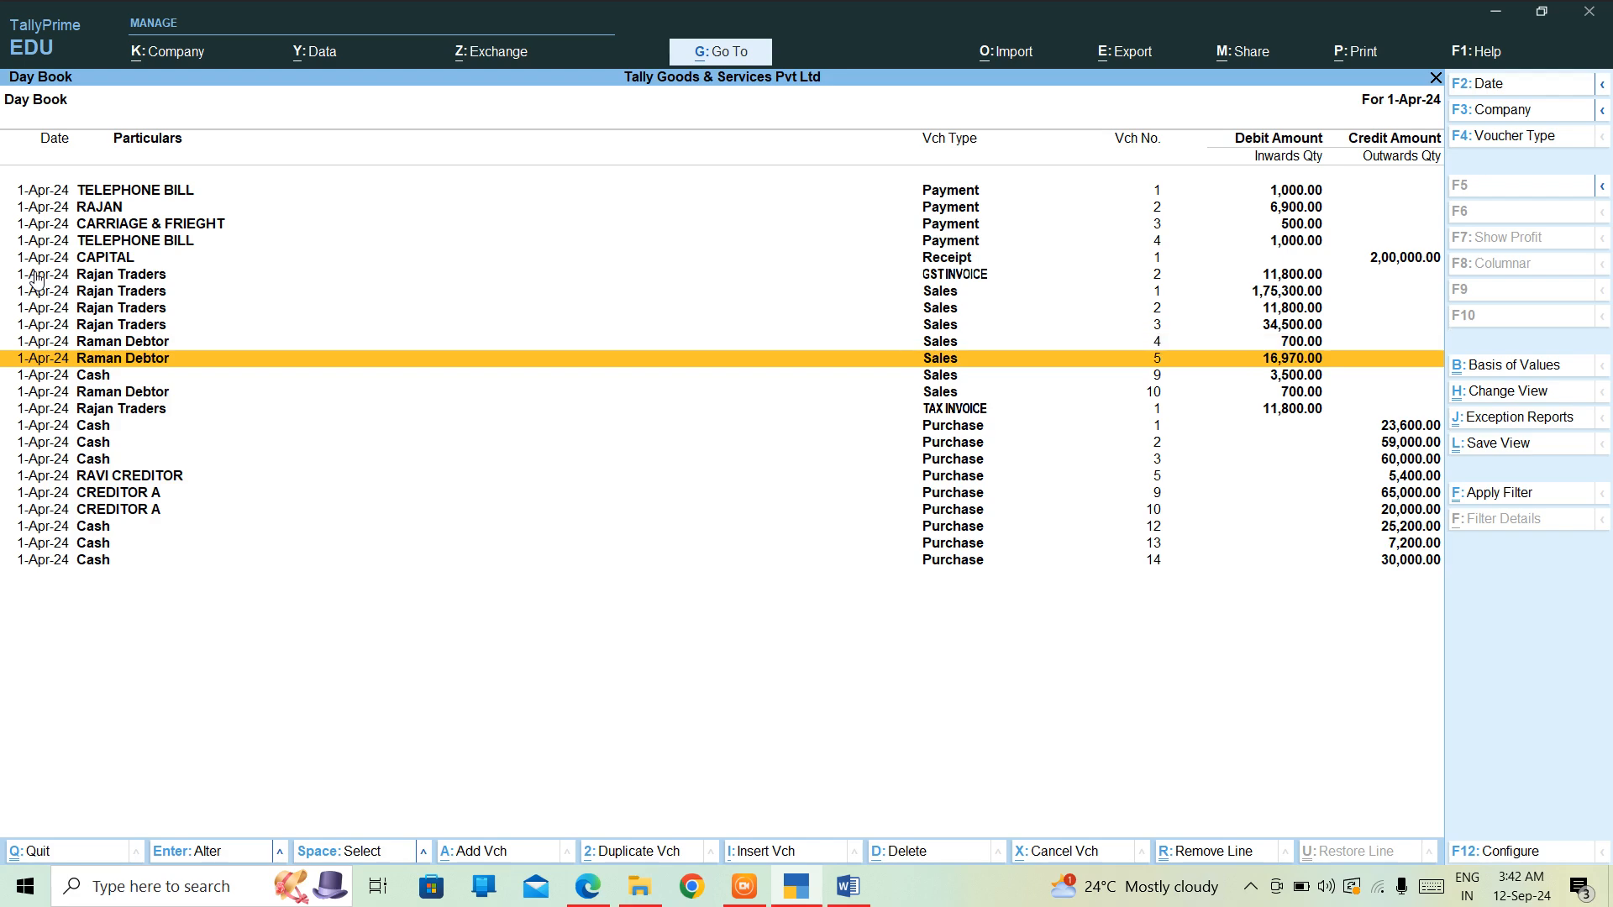
key("Return")
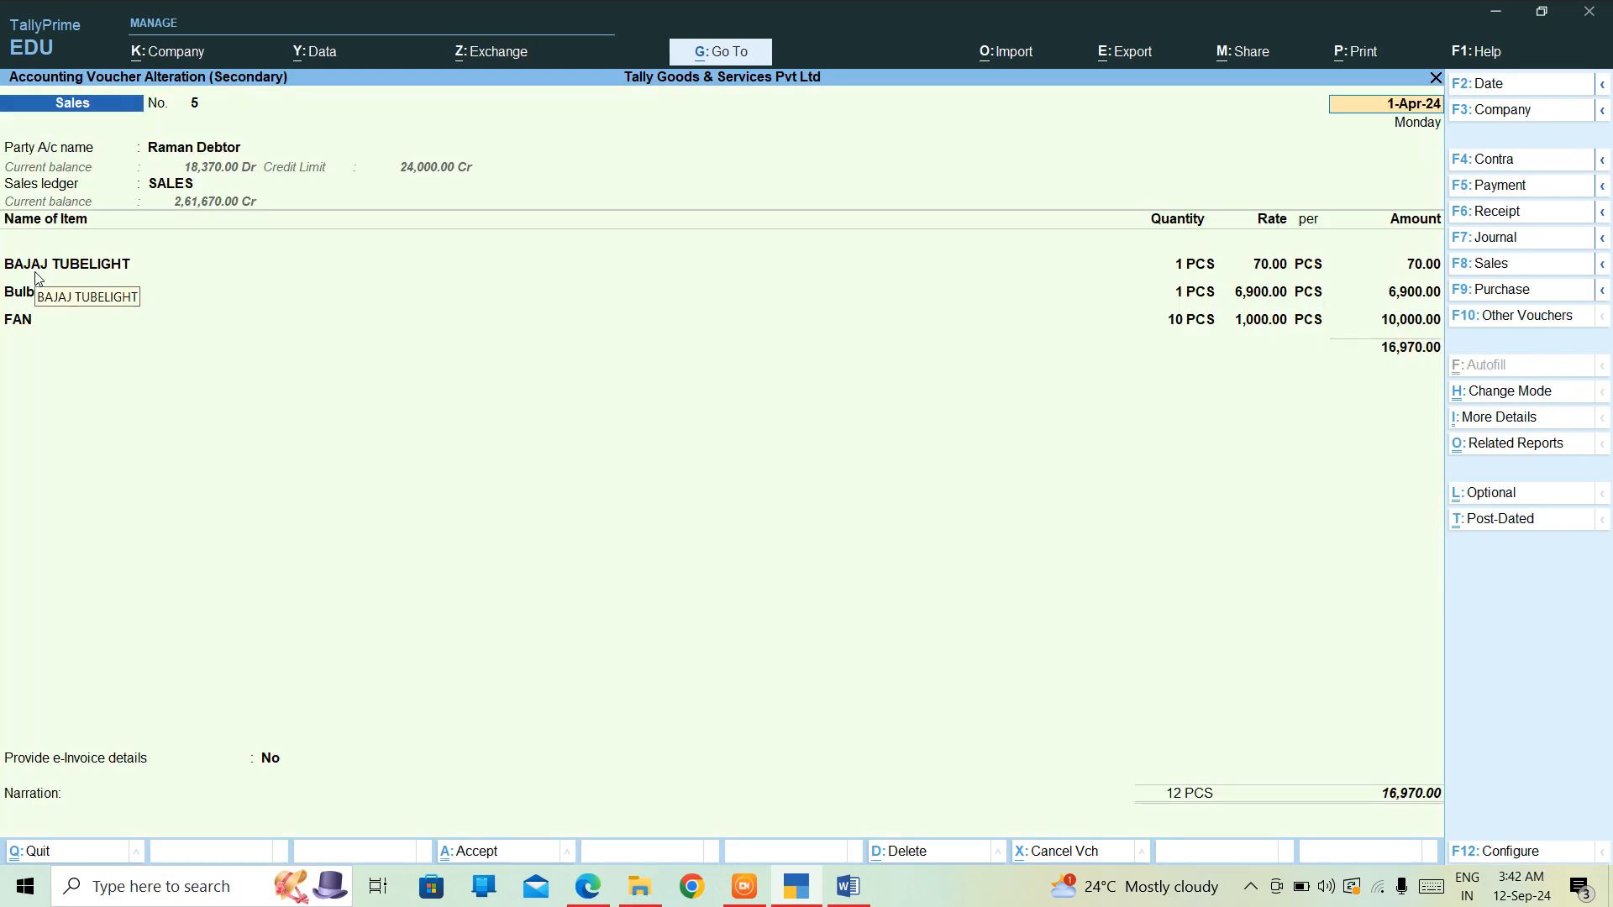
key("Escape")
key("y")
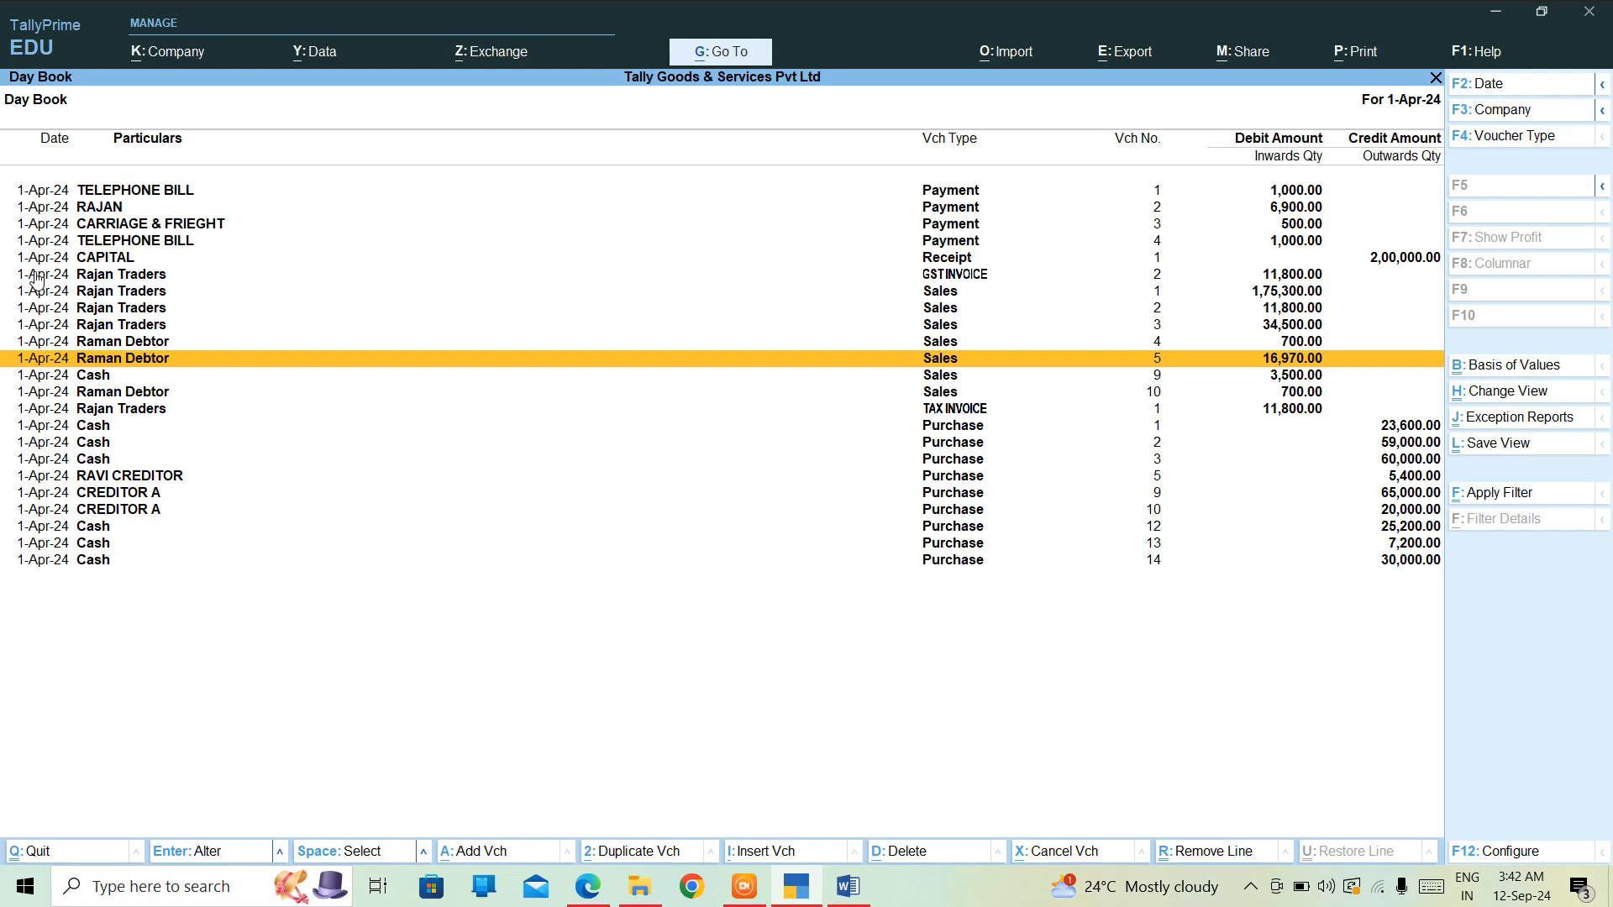
Step: Open the Sales voucher containing the free FAN and Bulb items from the Day Book and preview its tax invoice
key("Down")
key("Down")
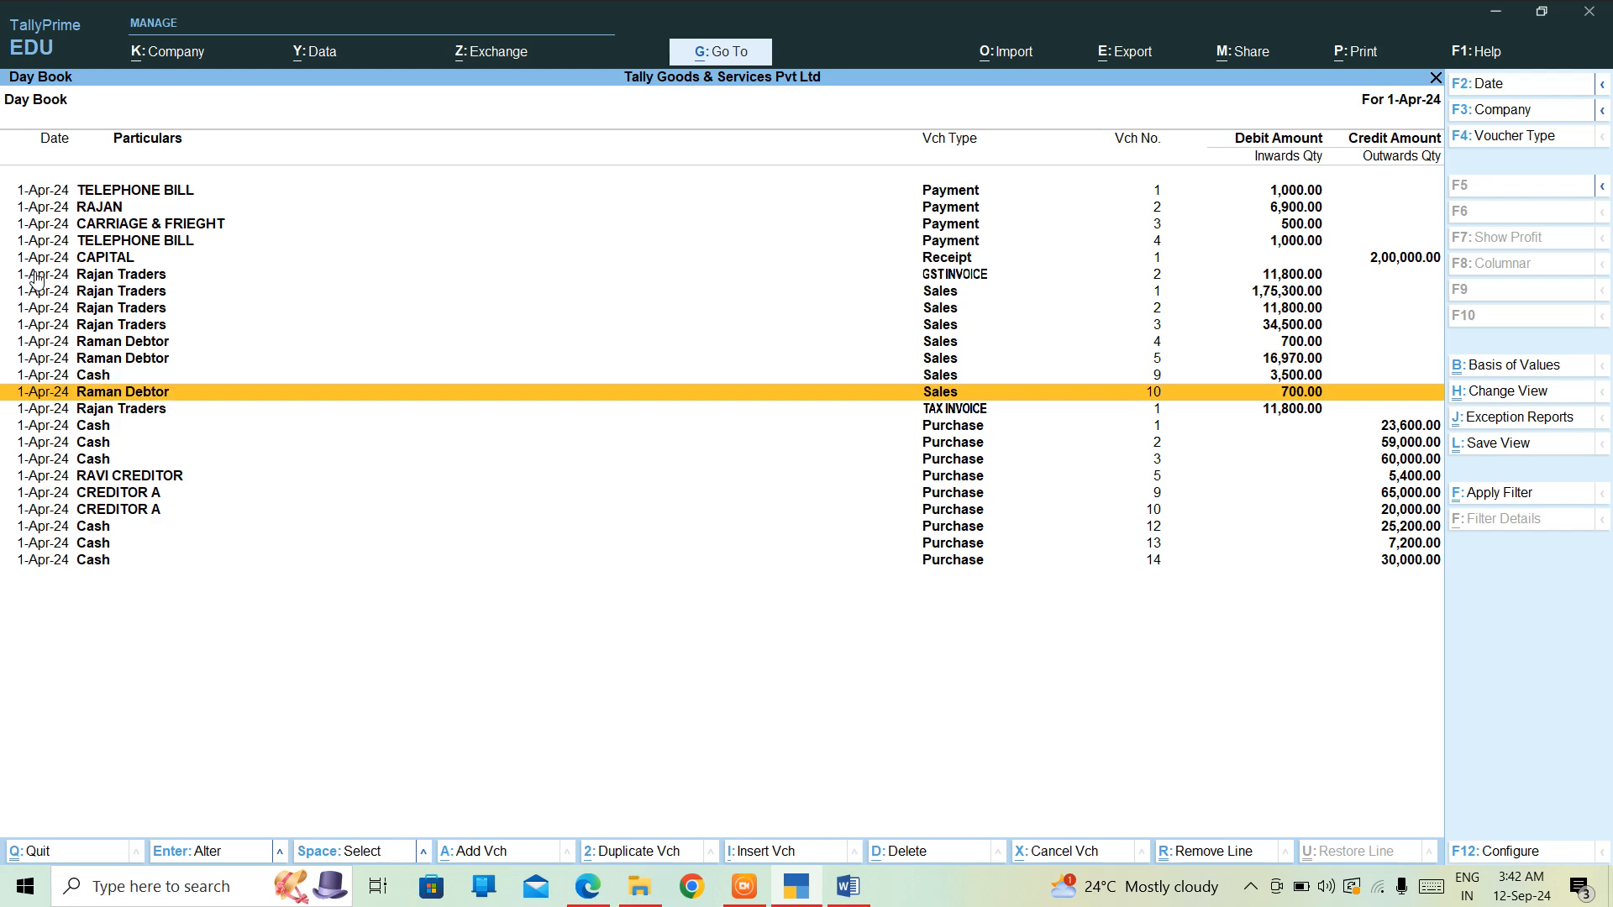
key("Return")
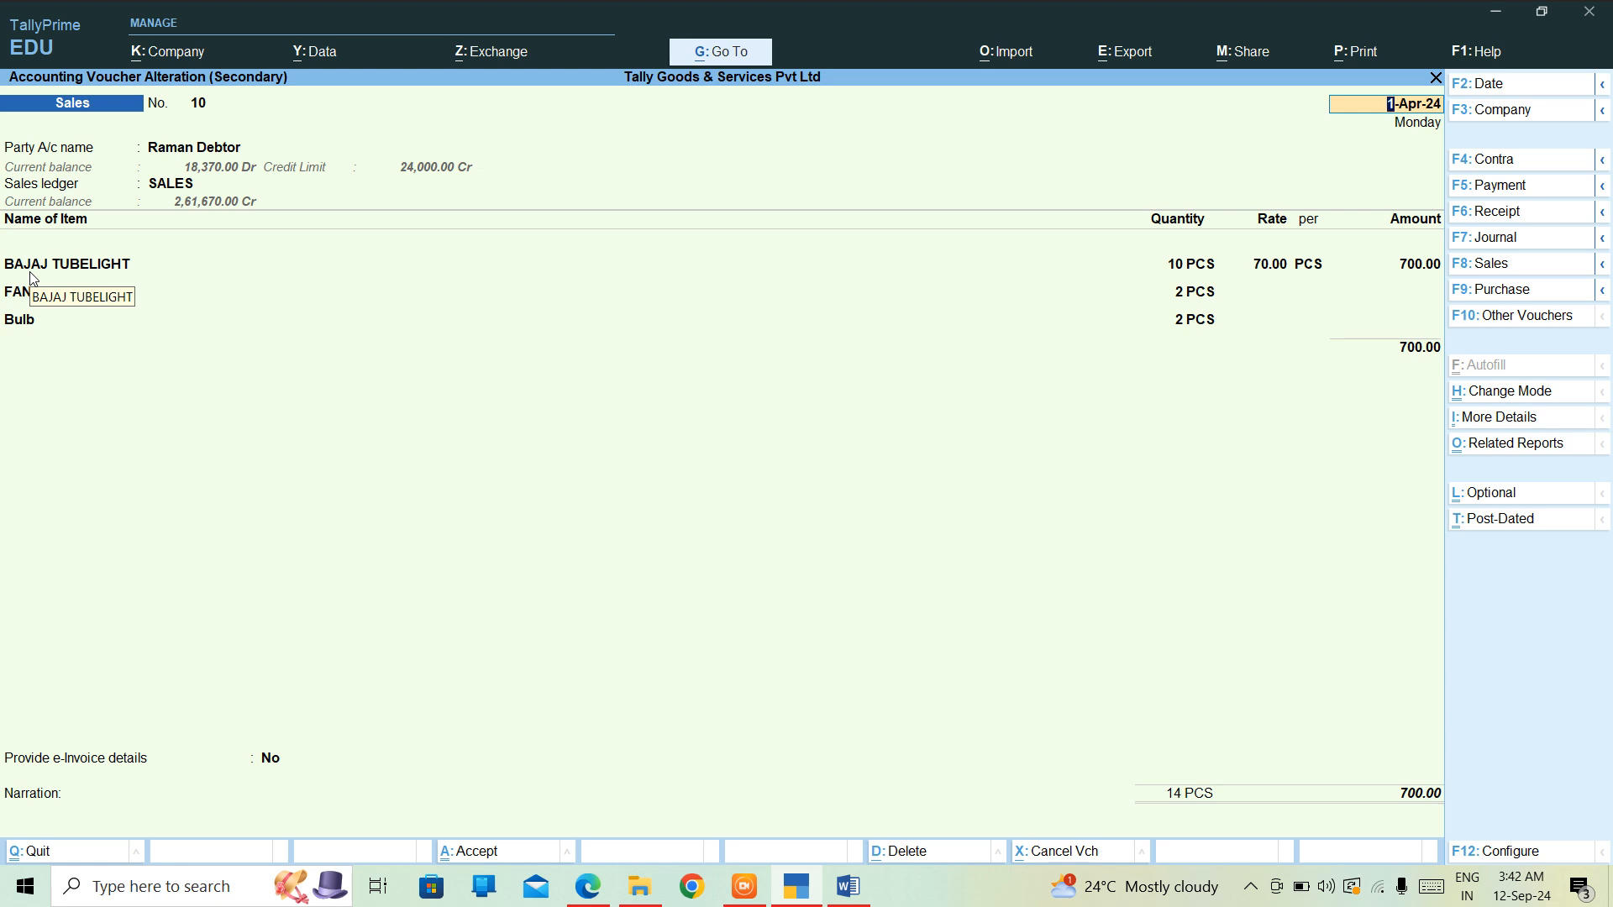
key("ctrl+a")
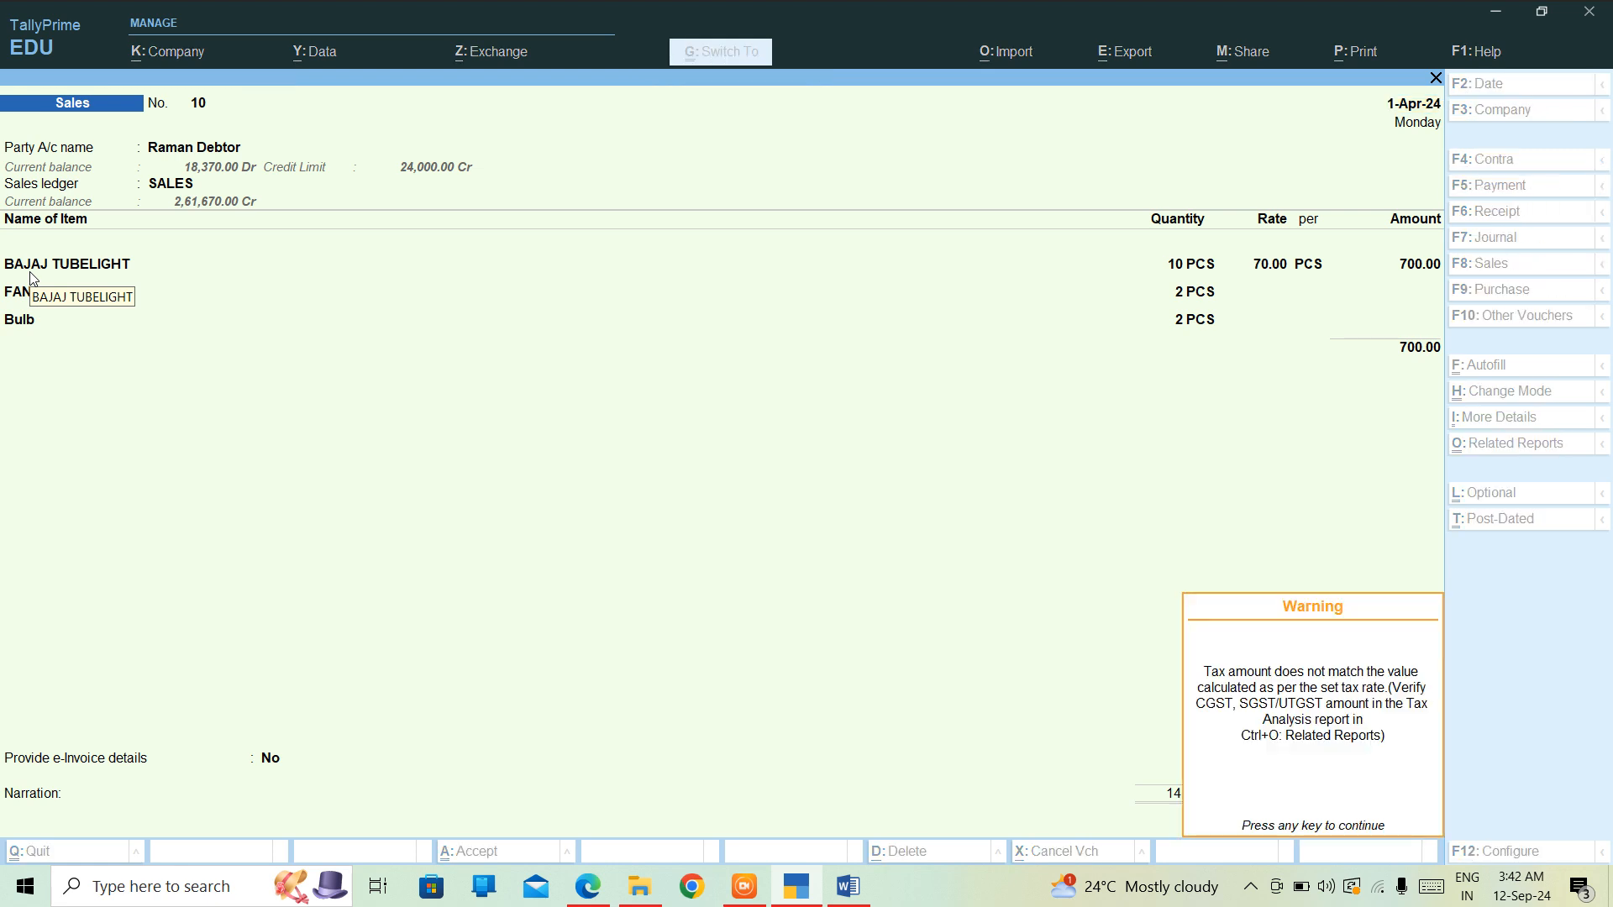
key("Return")
key("Return")
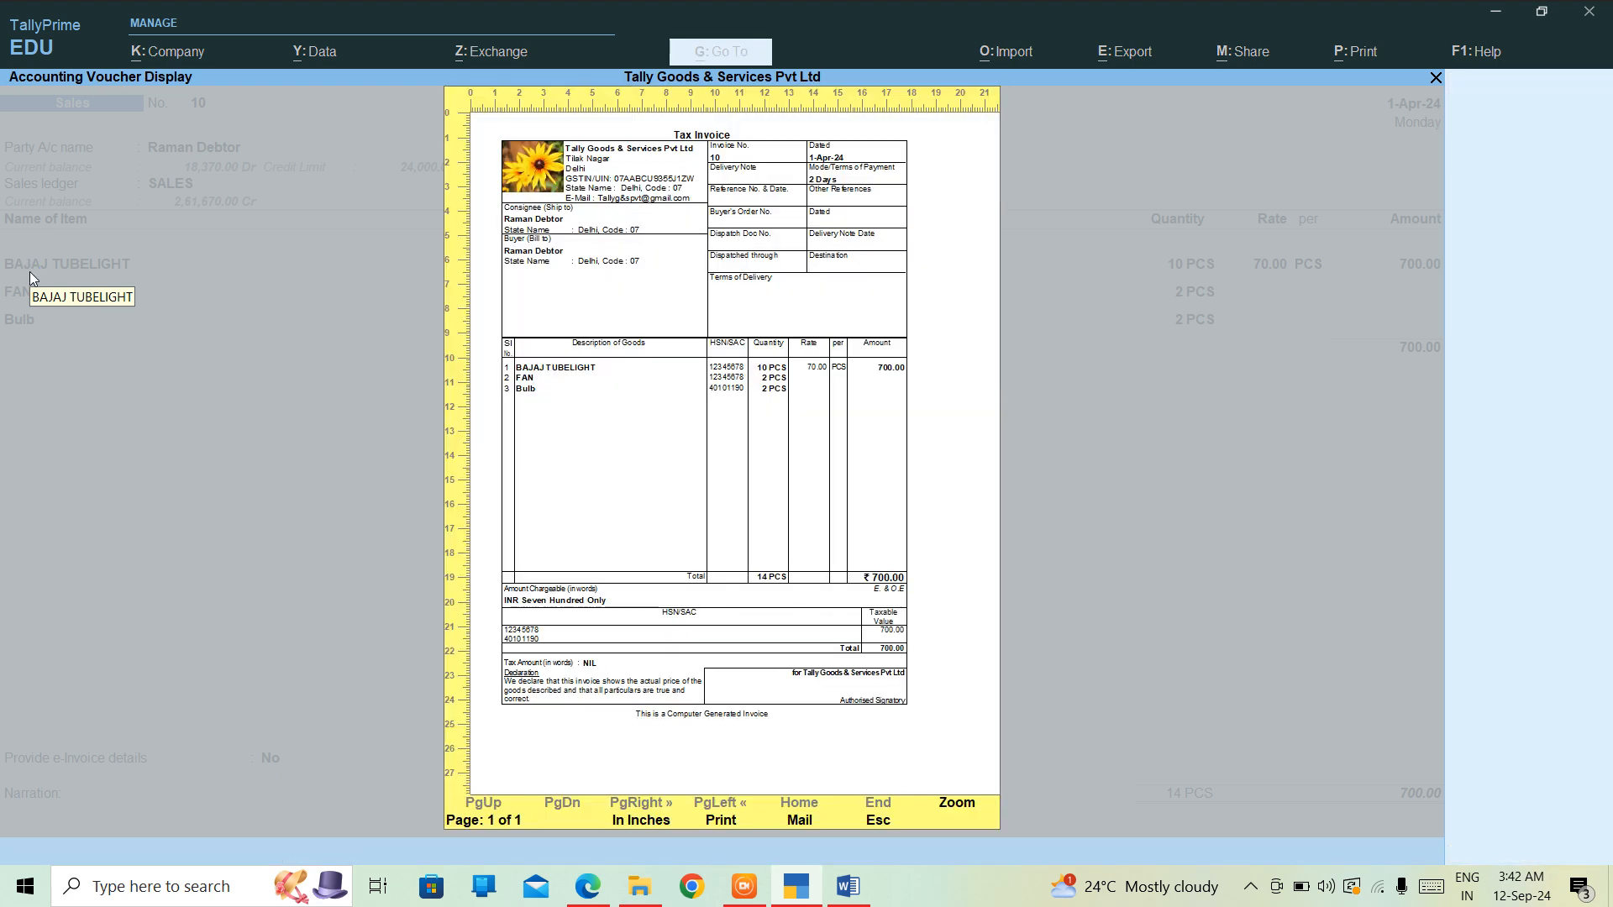
Step: Enlarge the tax invoice preview to examine the free items and total, and return to the Day Book
key("Return")
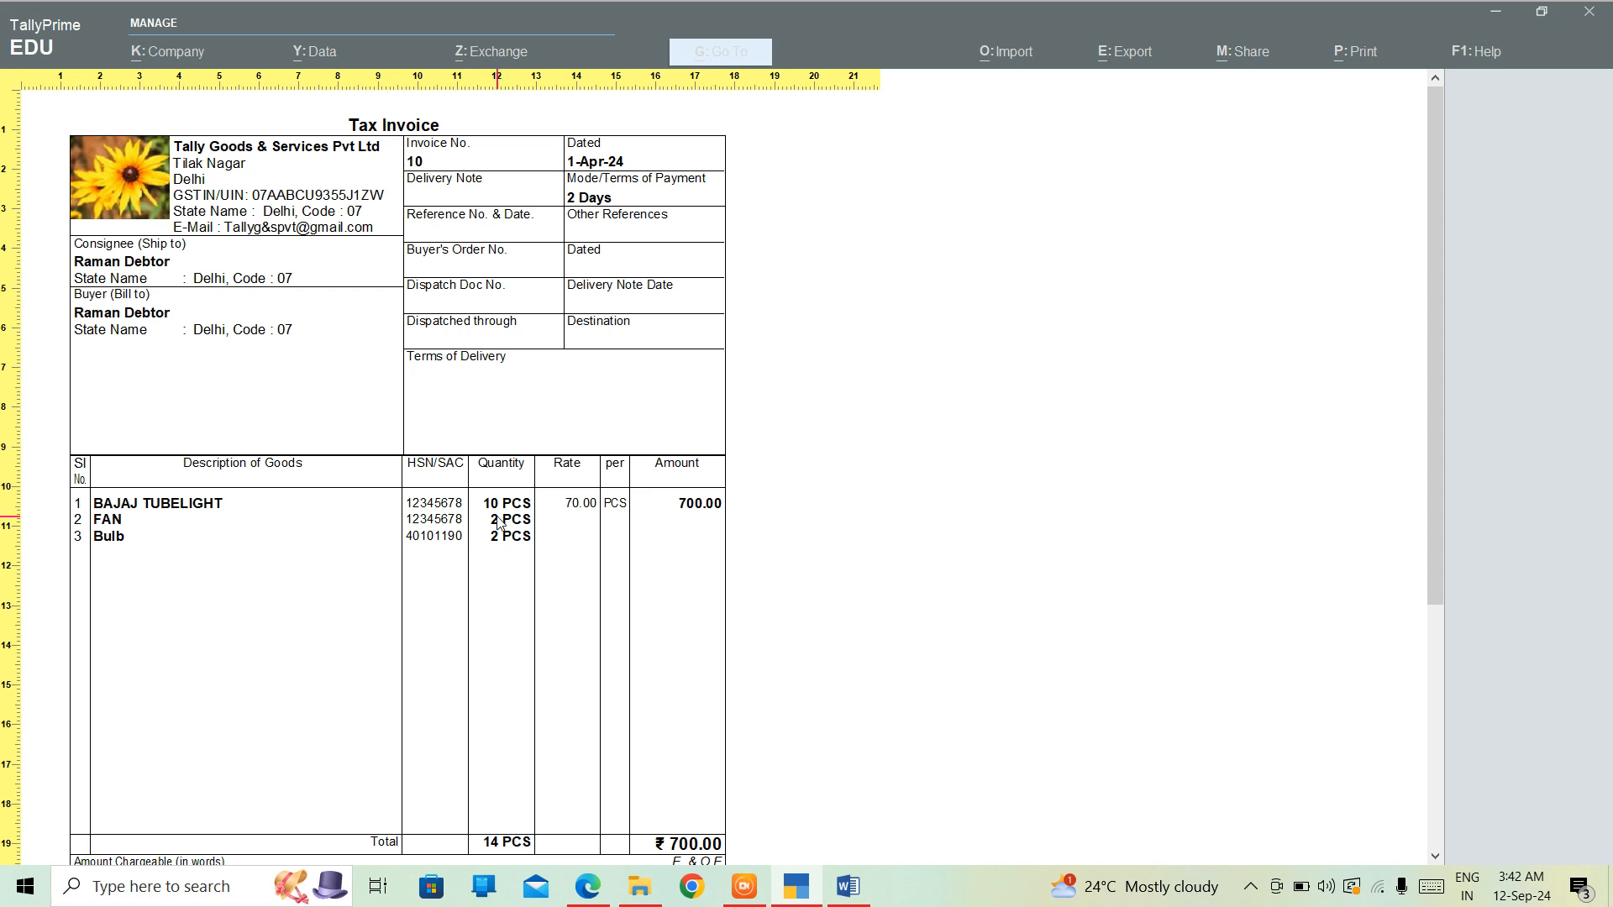
scroll(499, 531, "down", 3)
scroll(500, 535, "down", 8)
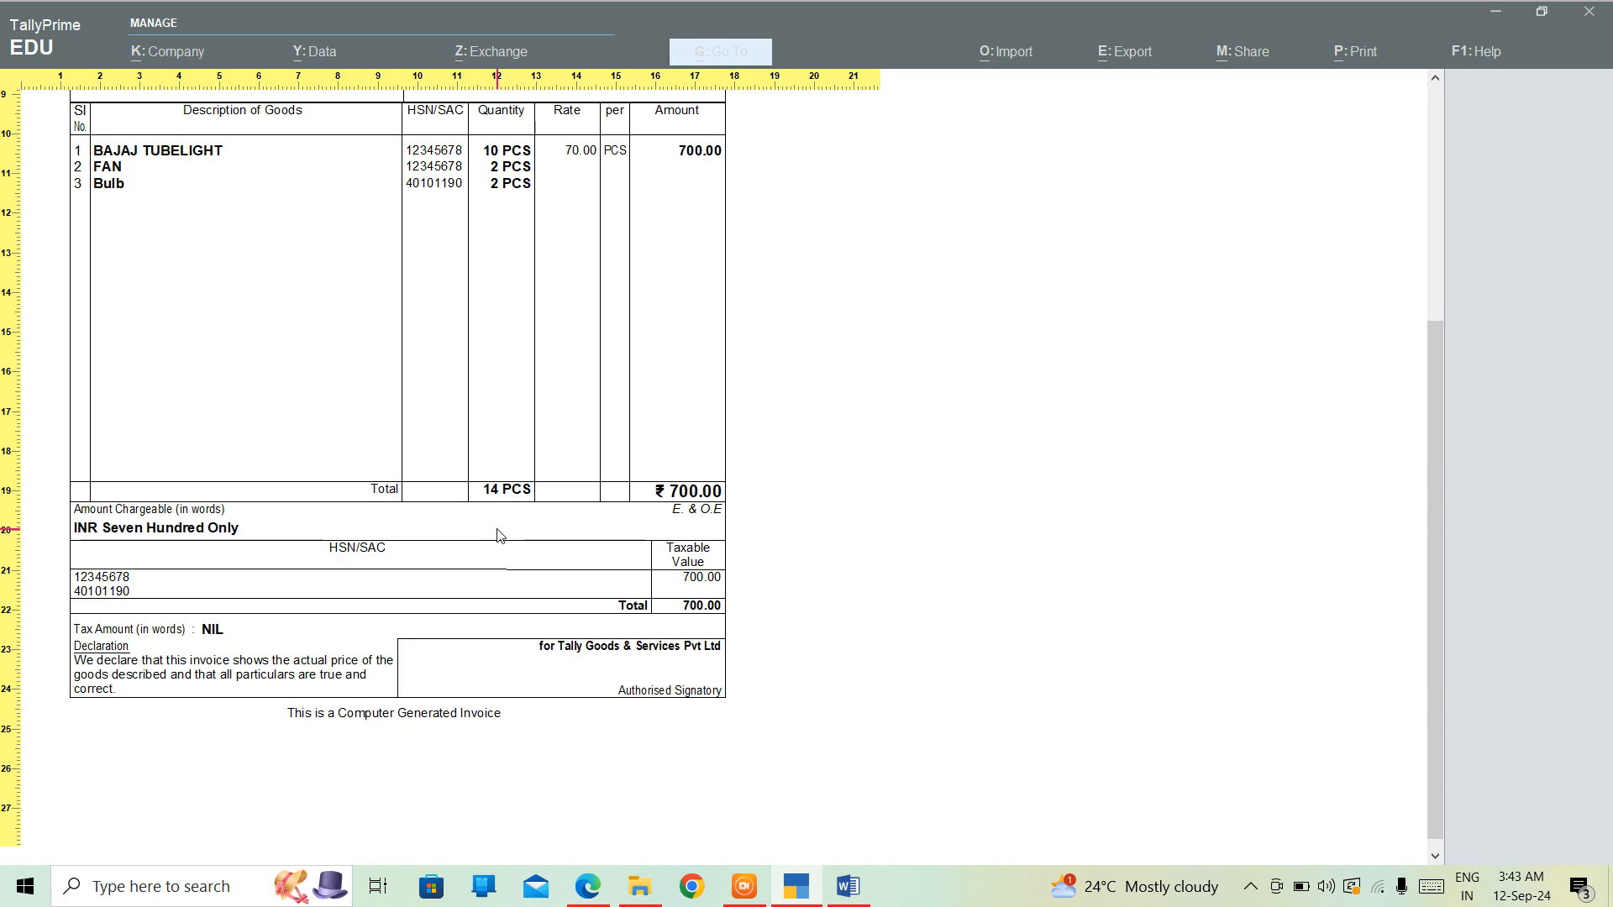
key("Escape")
key("Escape")
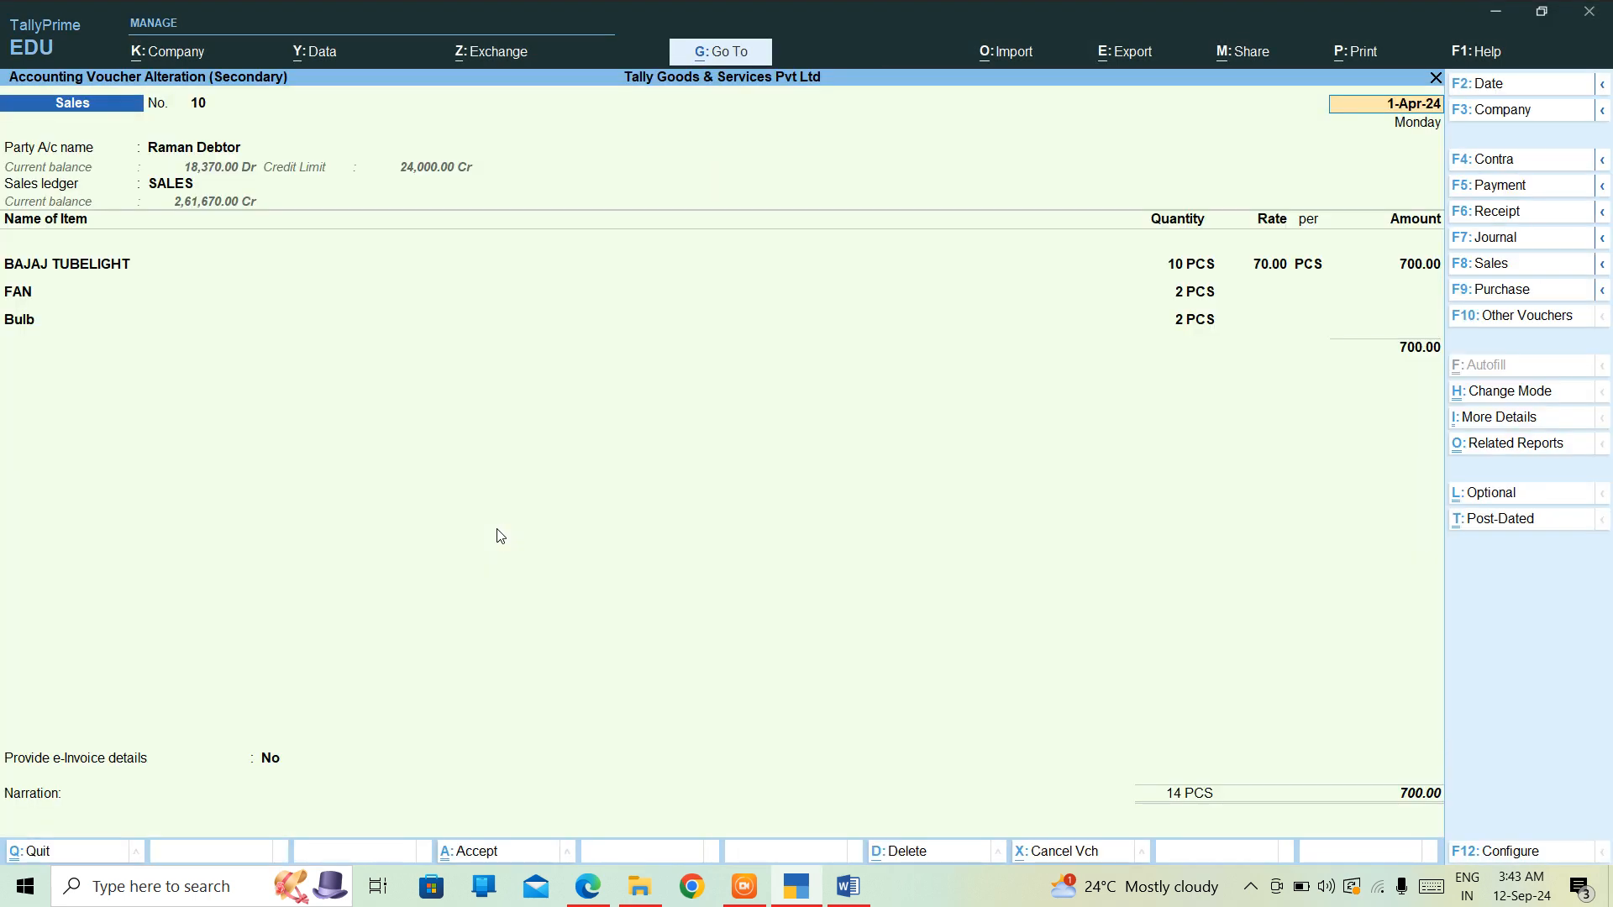
key("Escape")
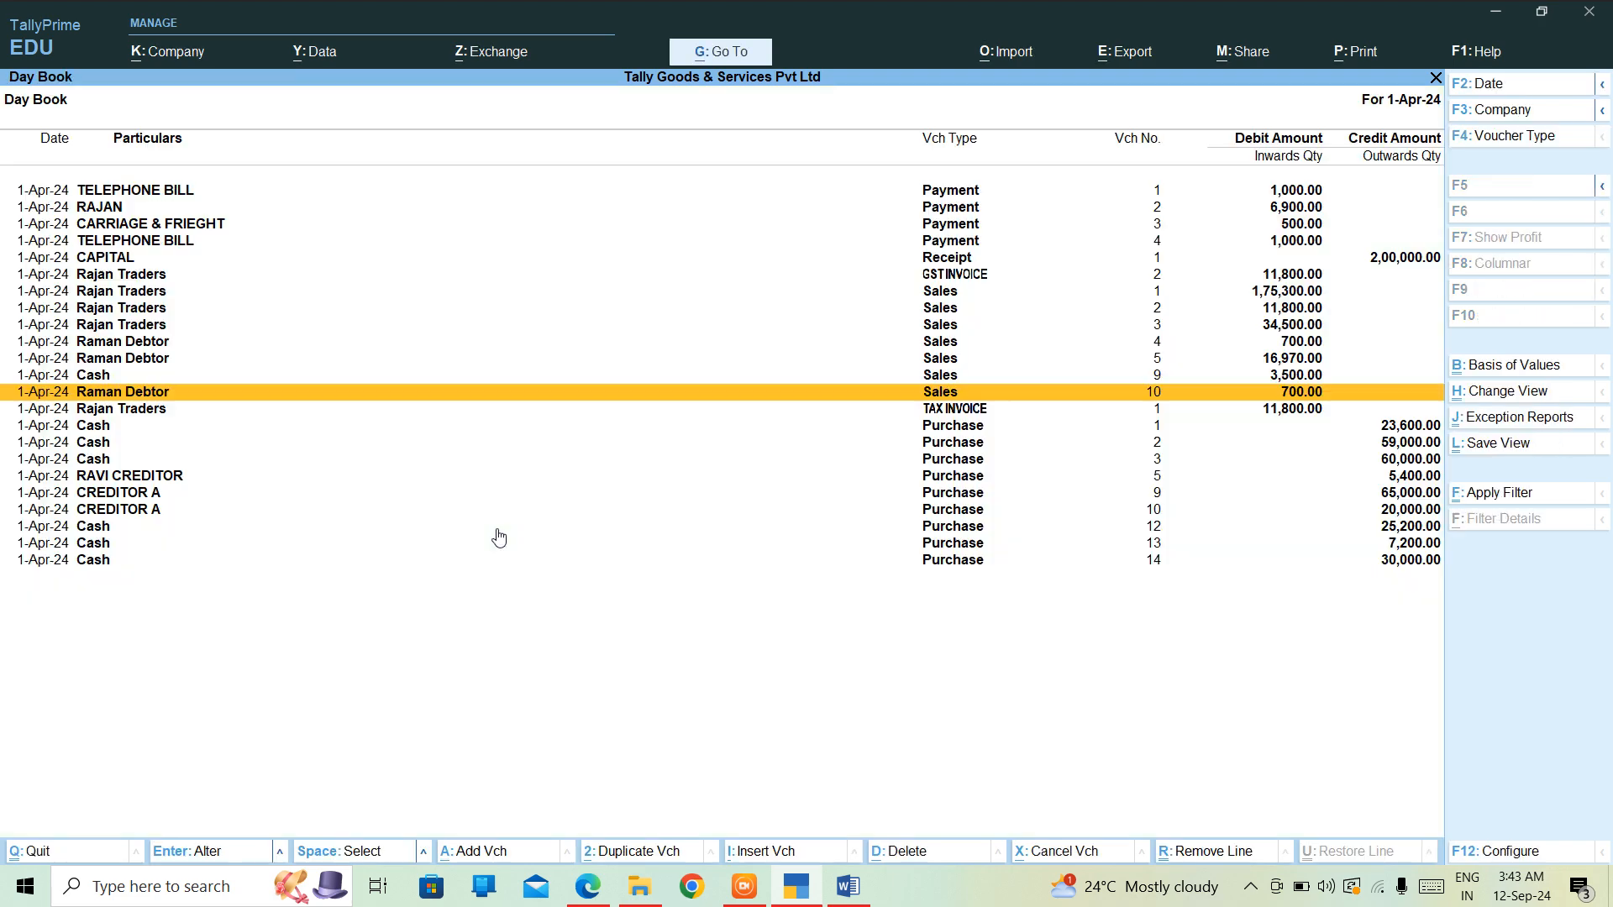
Step: Open the Receipt voucher type for alteration
key("Escape")
key("Up")
key("Up")
key("Up")
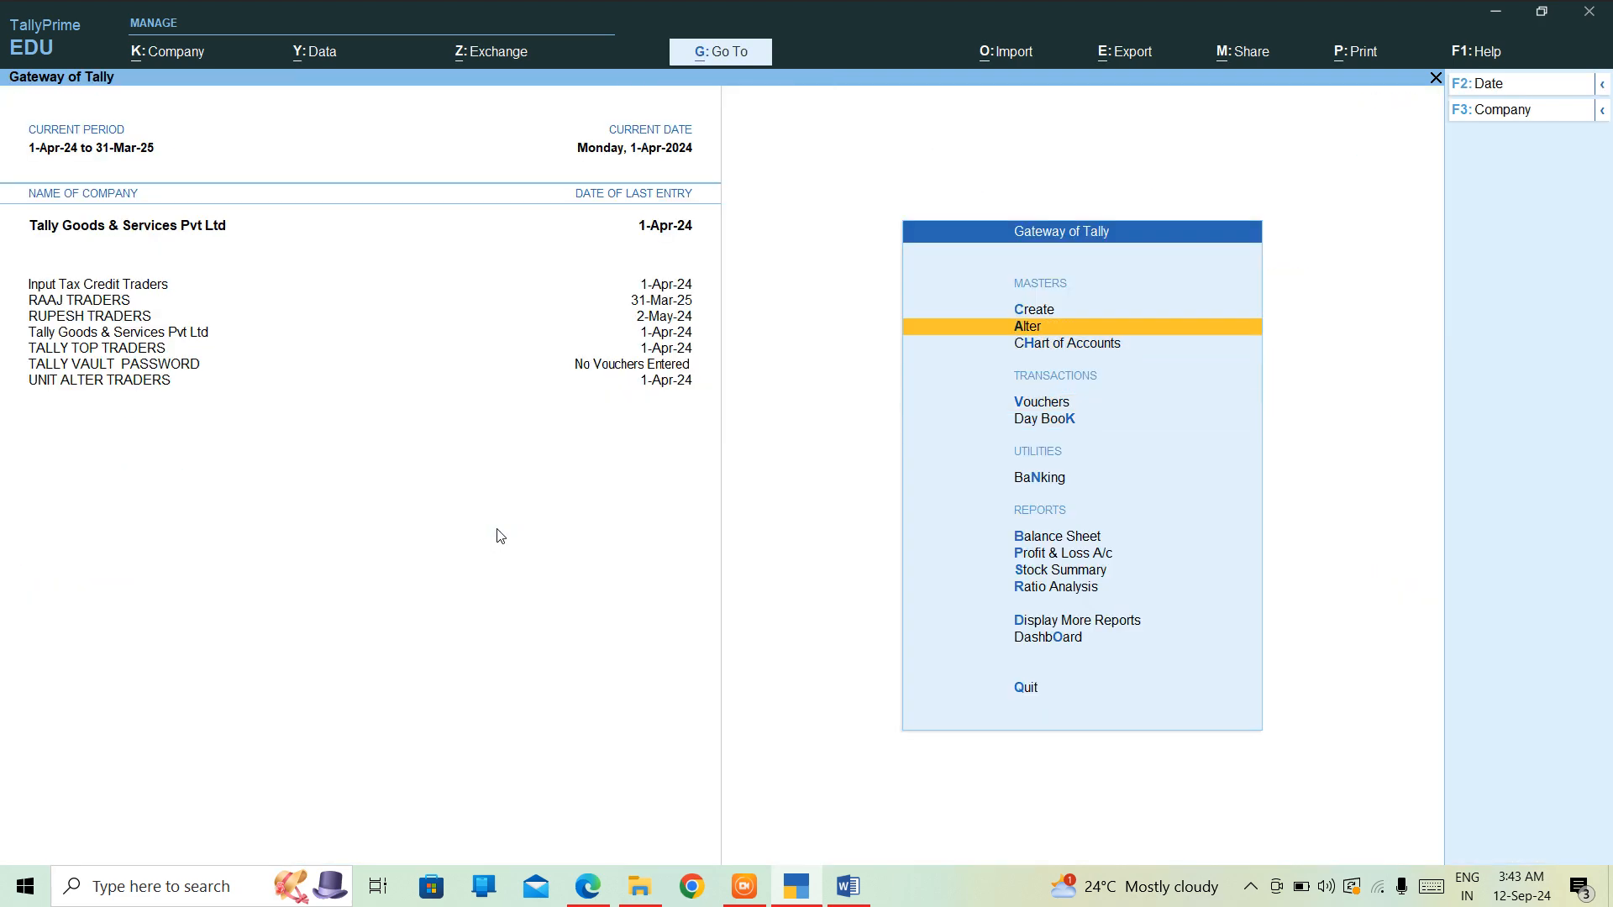
key("Return")
key("Down")
key("Down")
key("Down")
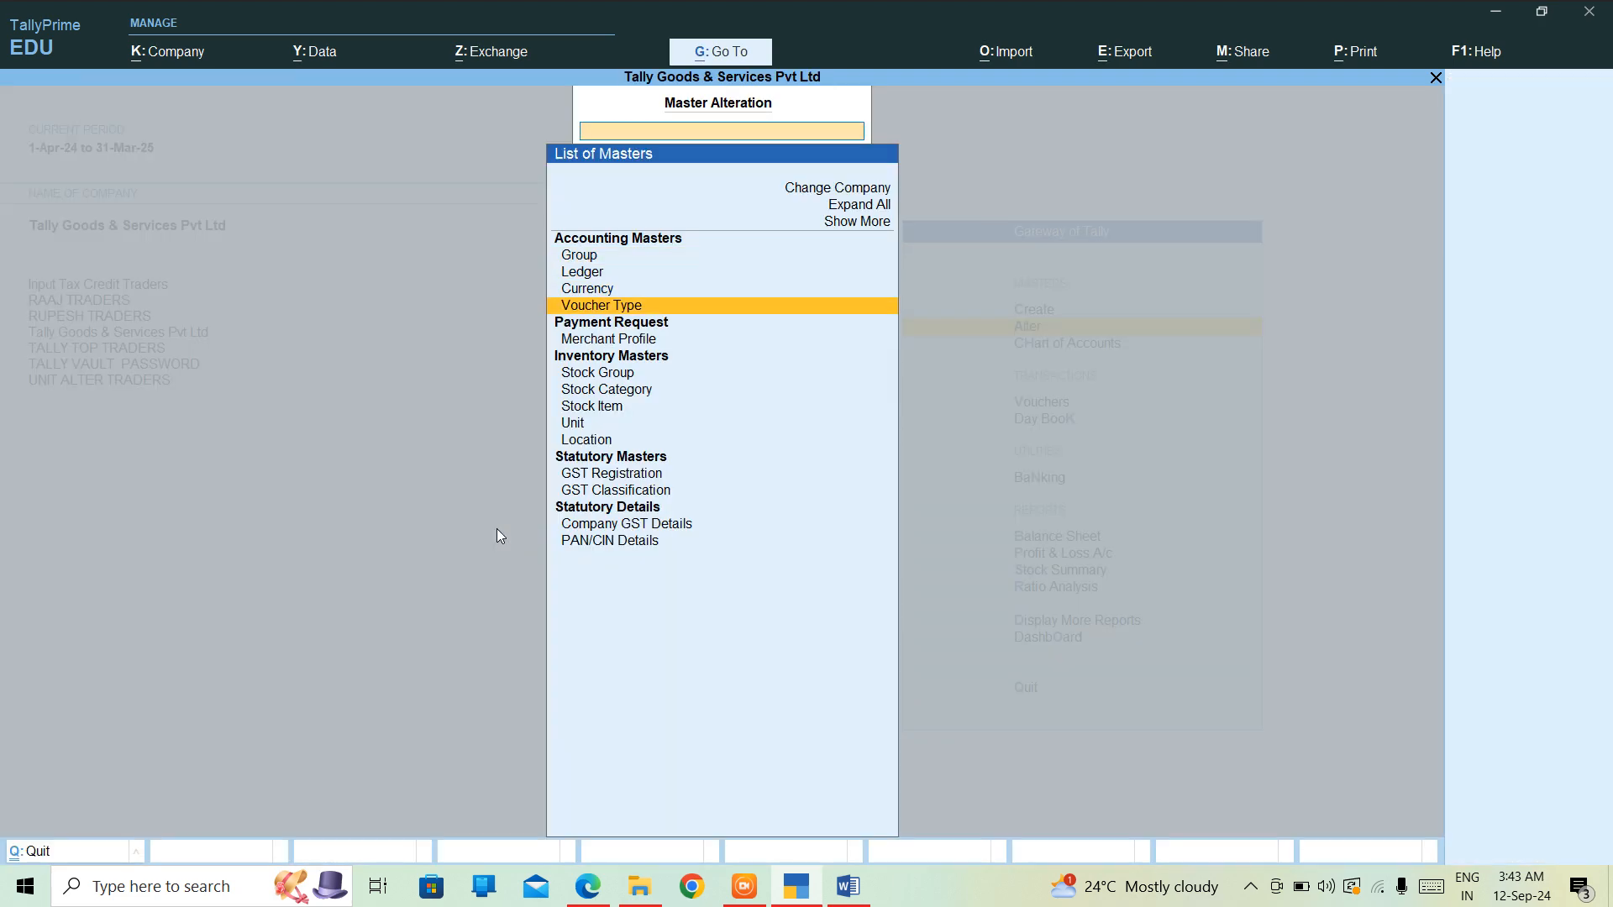
key("Return")
type("REC")
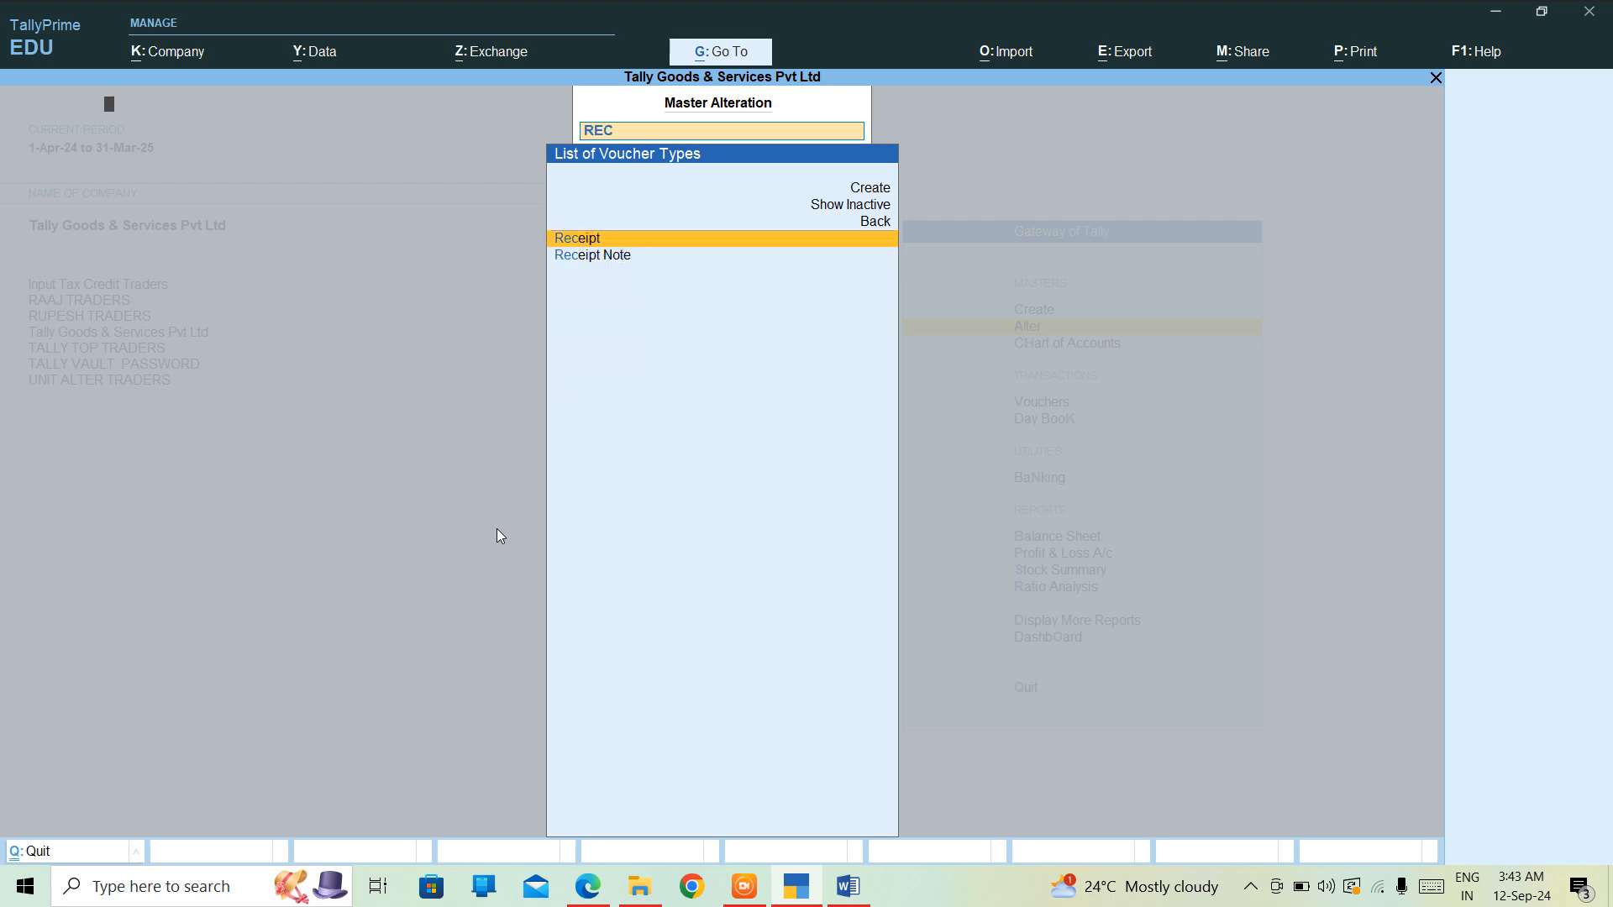
key("Return")
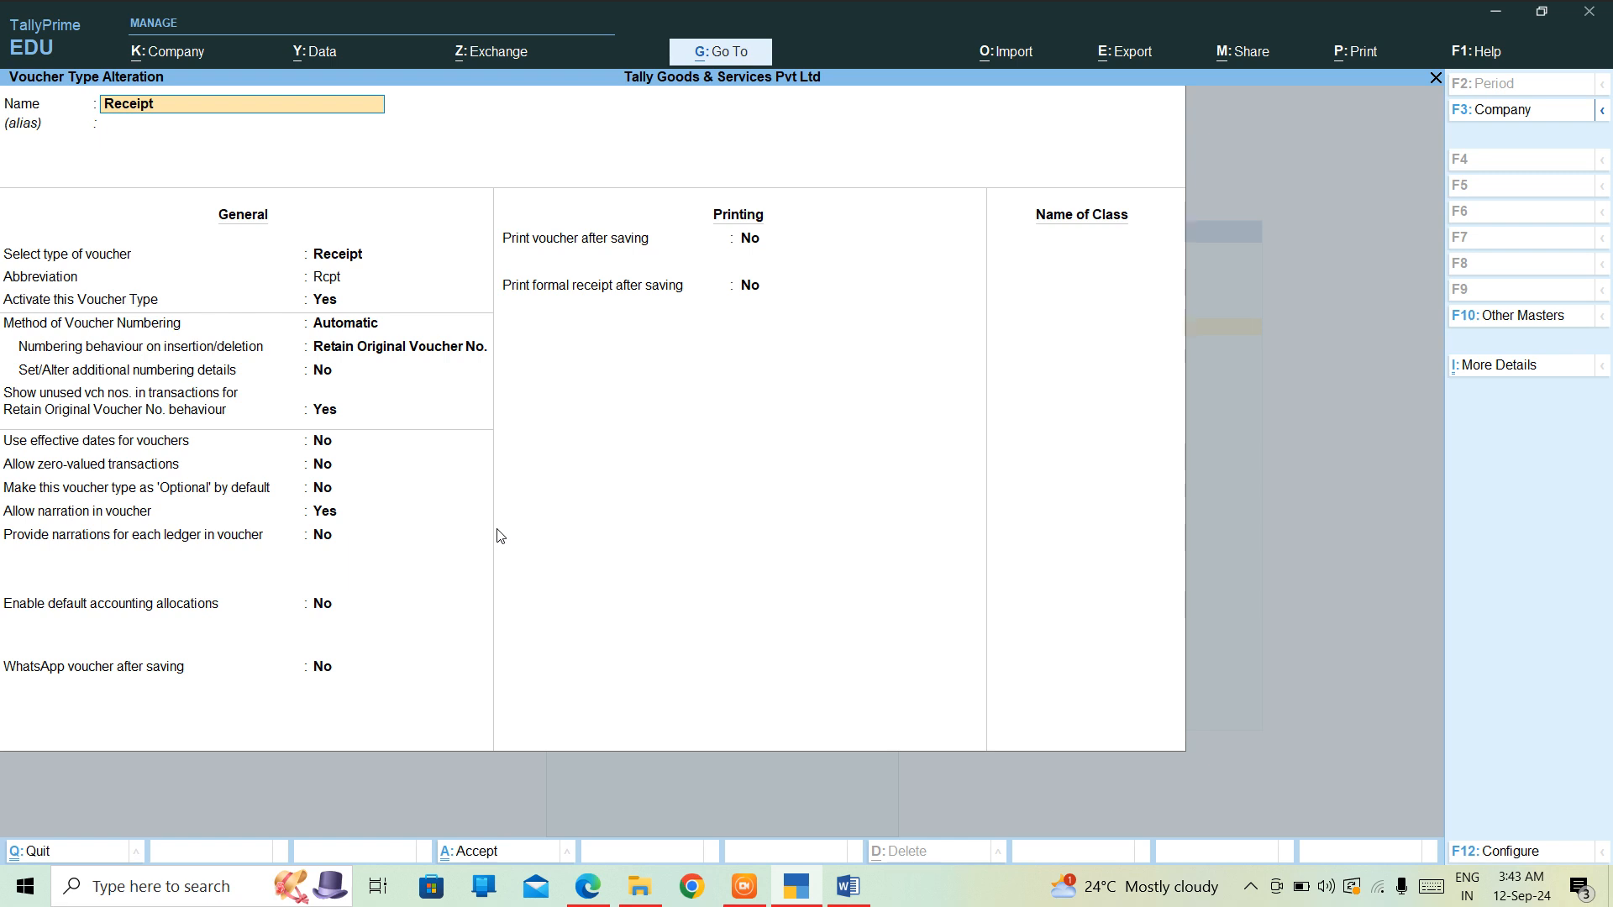
Step: Set Allow zero-valued transactions to Yes for the Receipt voucher type and save it
key("Return")
key("Return")
key("Return")
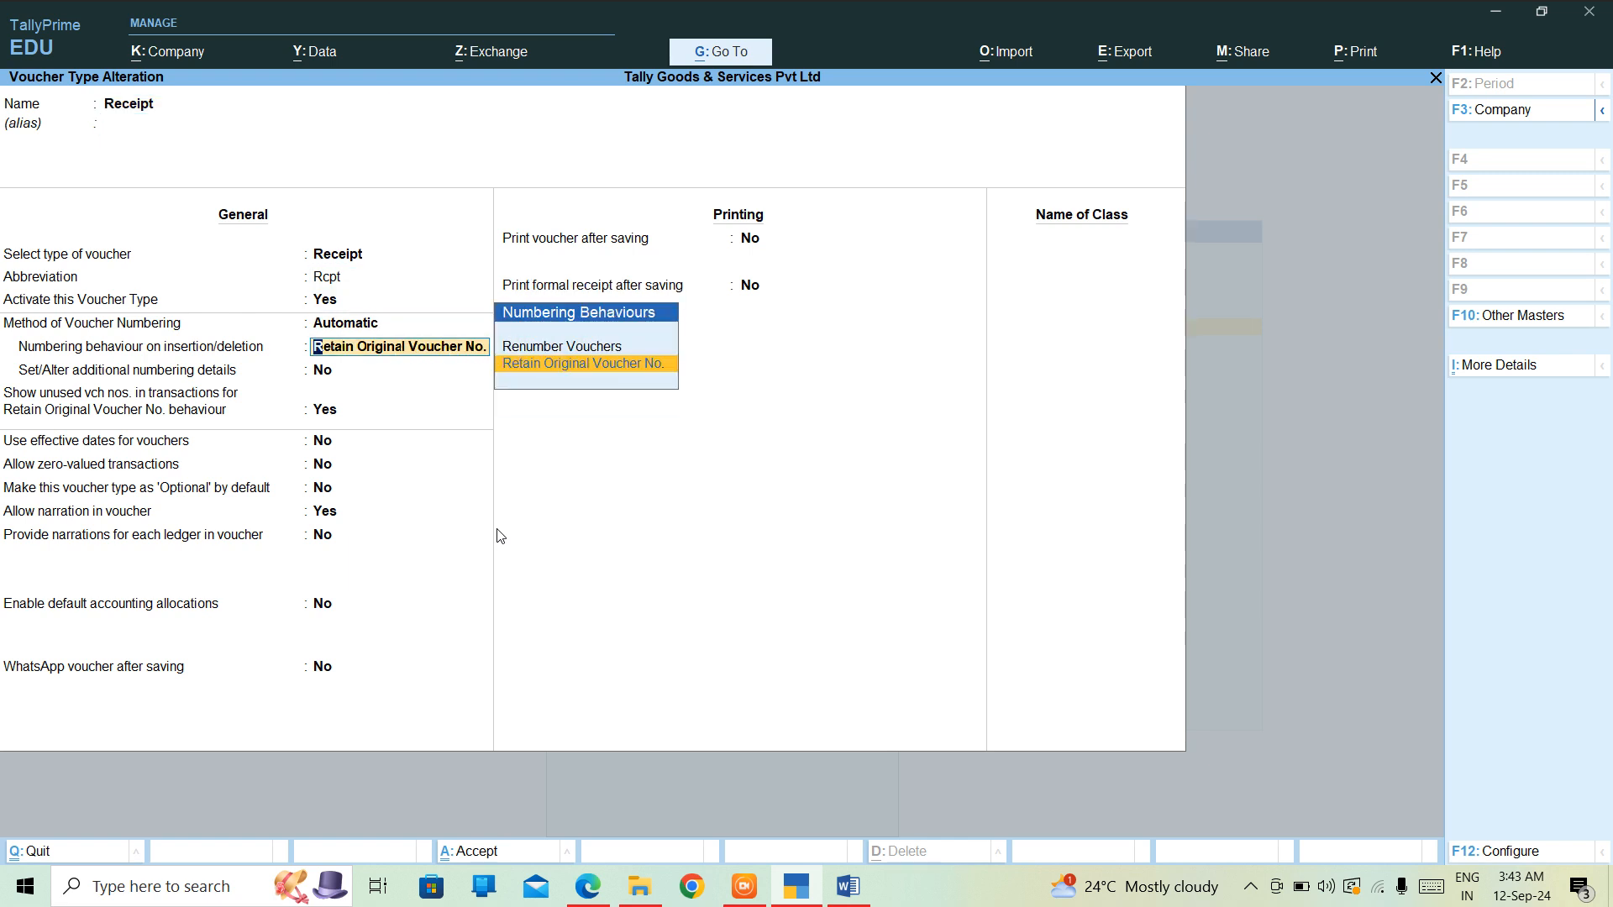
key("Return")
key("Return")
key("Return")
key("Return")
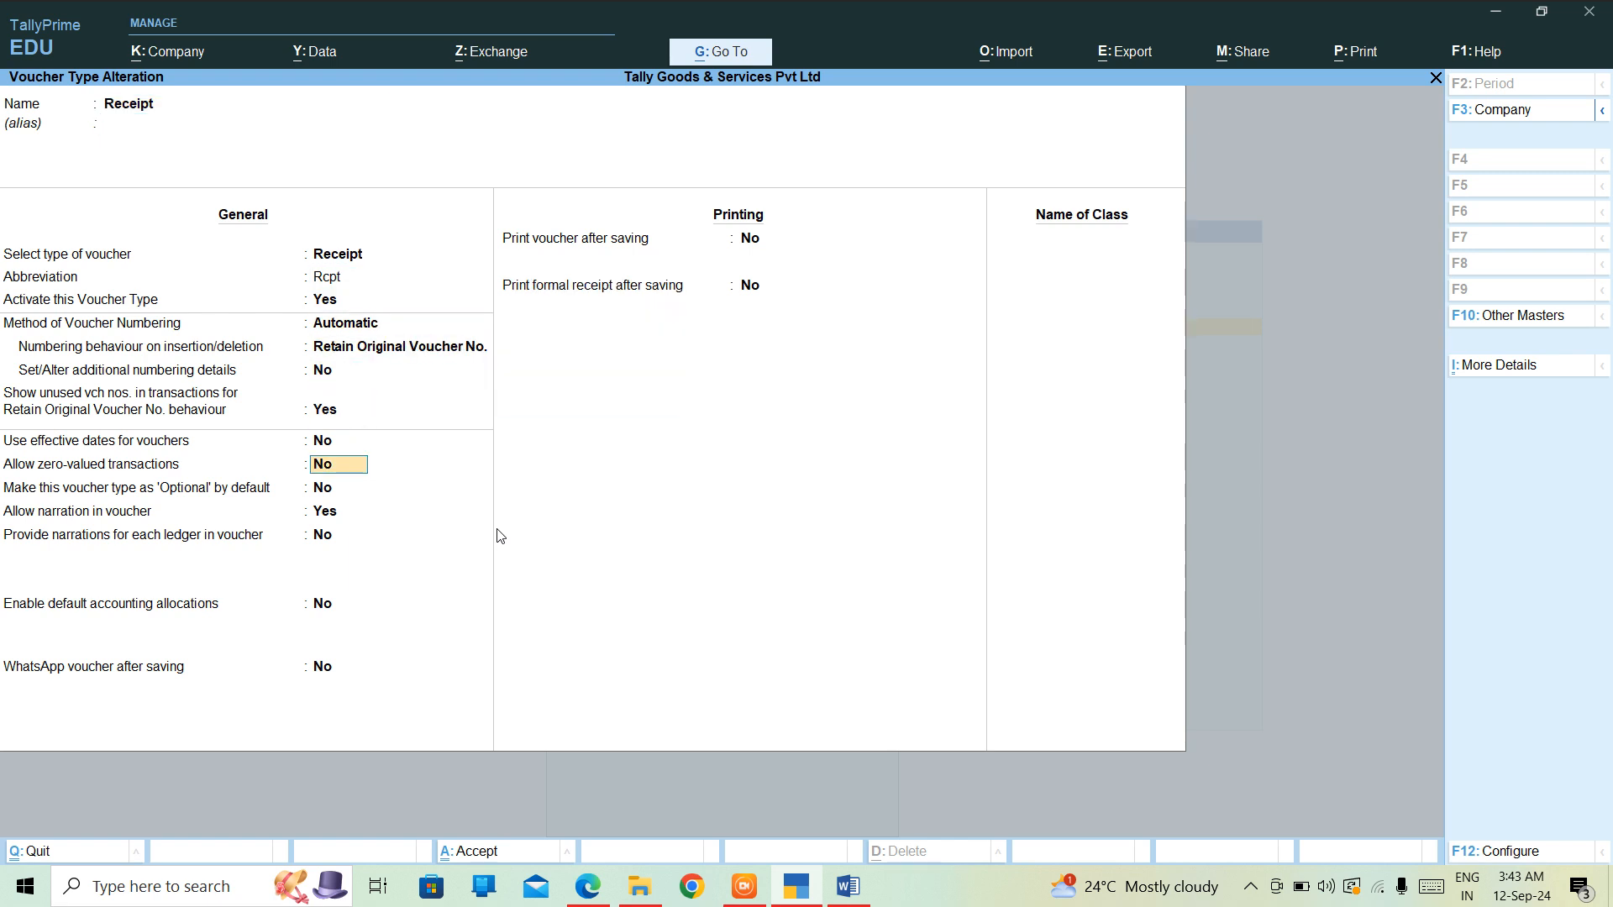
key("y")
key("ctrl+a")
key("Escape")
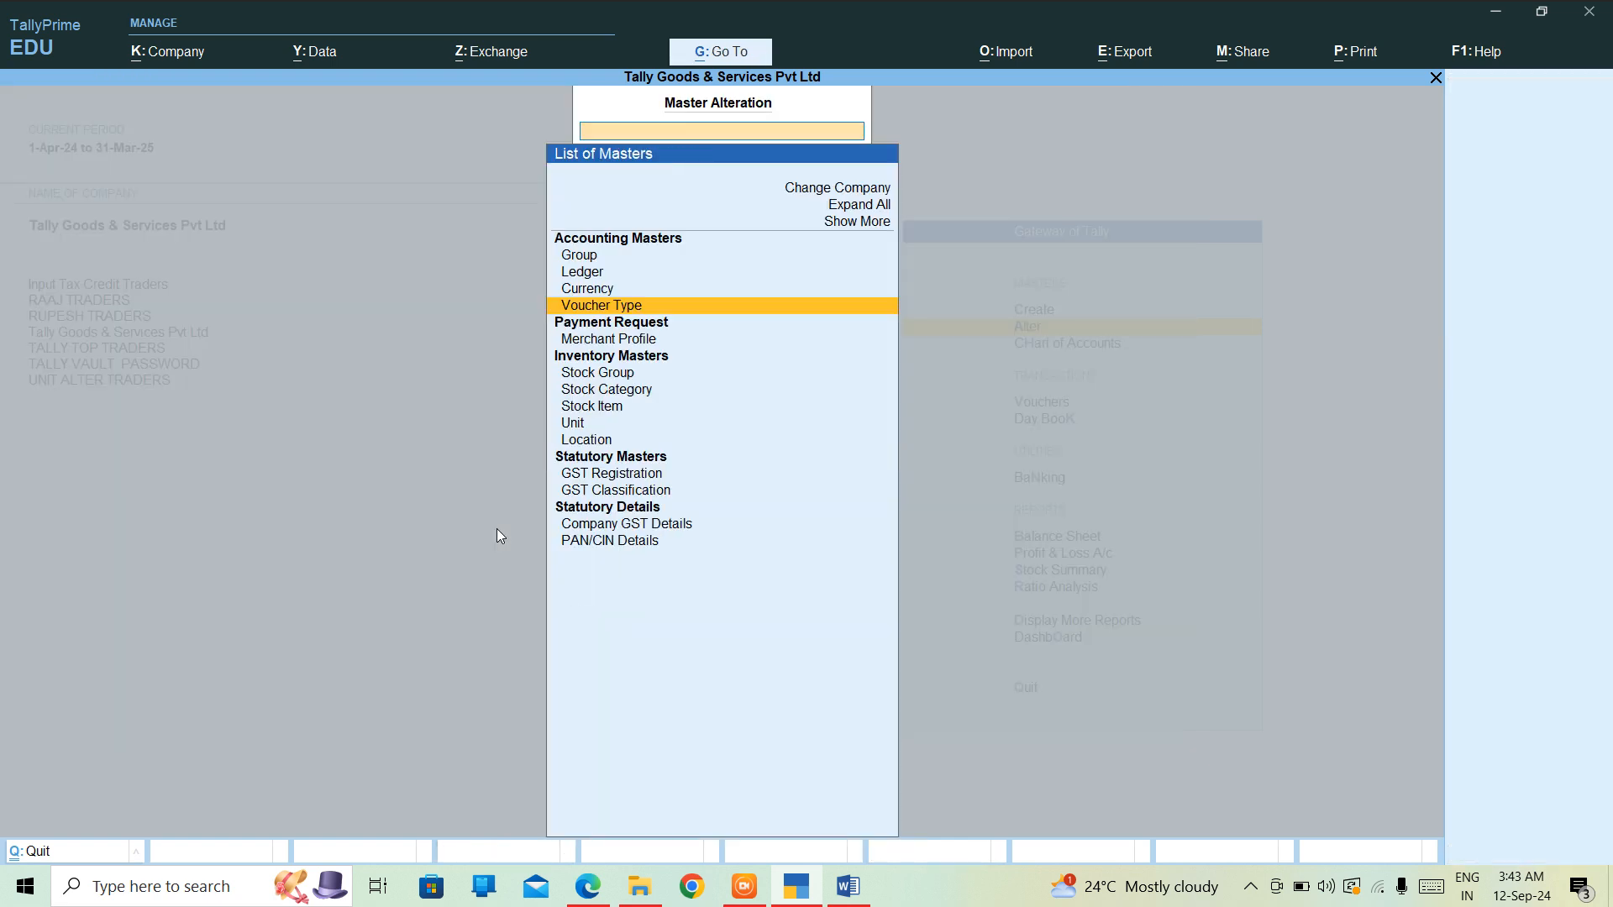
Step: Start a new accounting voucher of type Receipt
key("Escape")
key("Down")
key("Down")
key("Return")
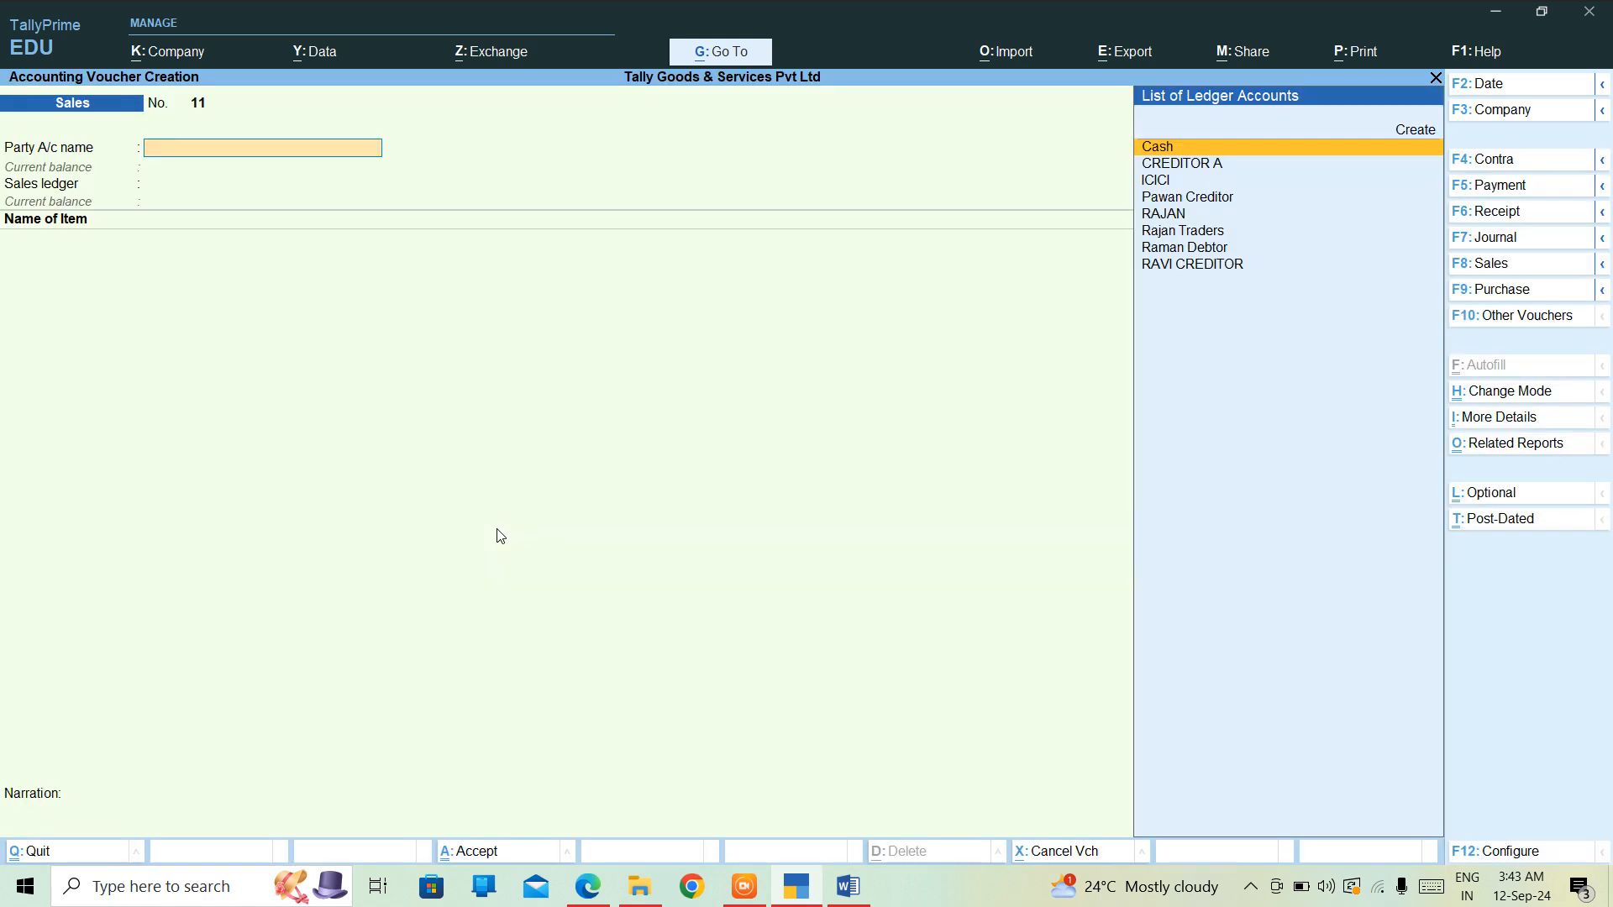
key("F6")
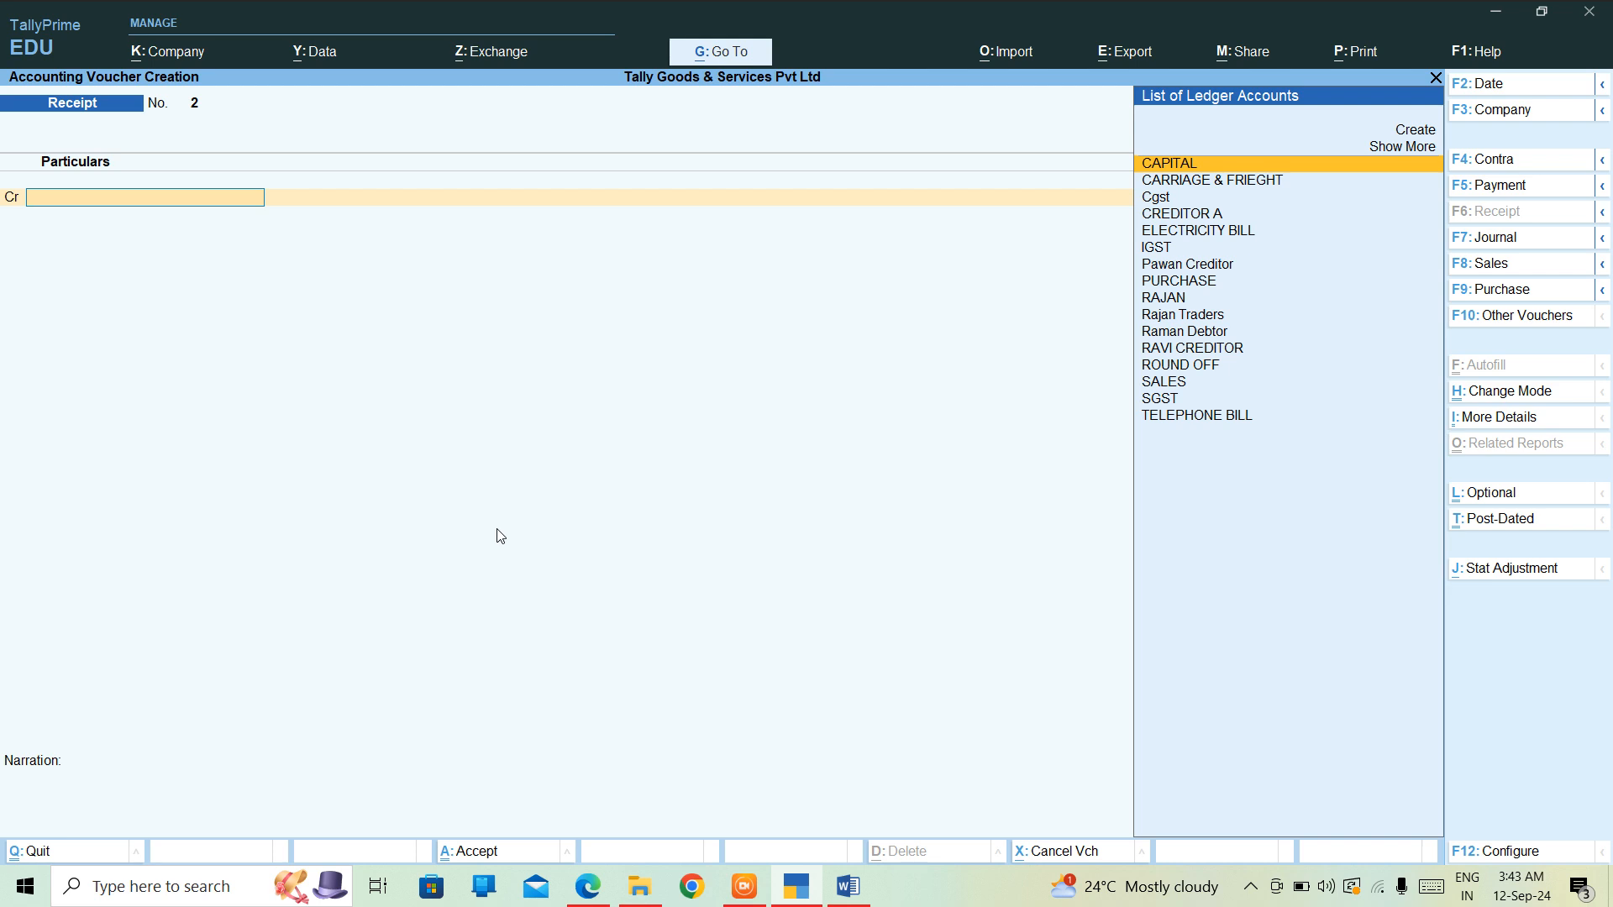
type("C")
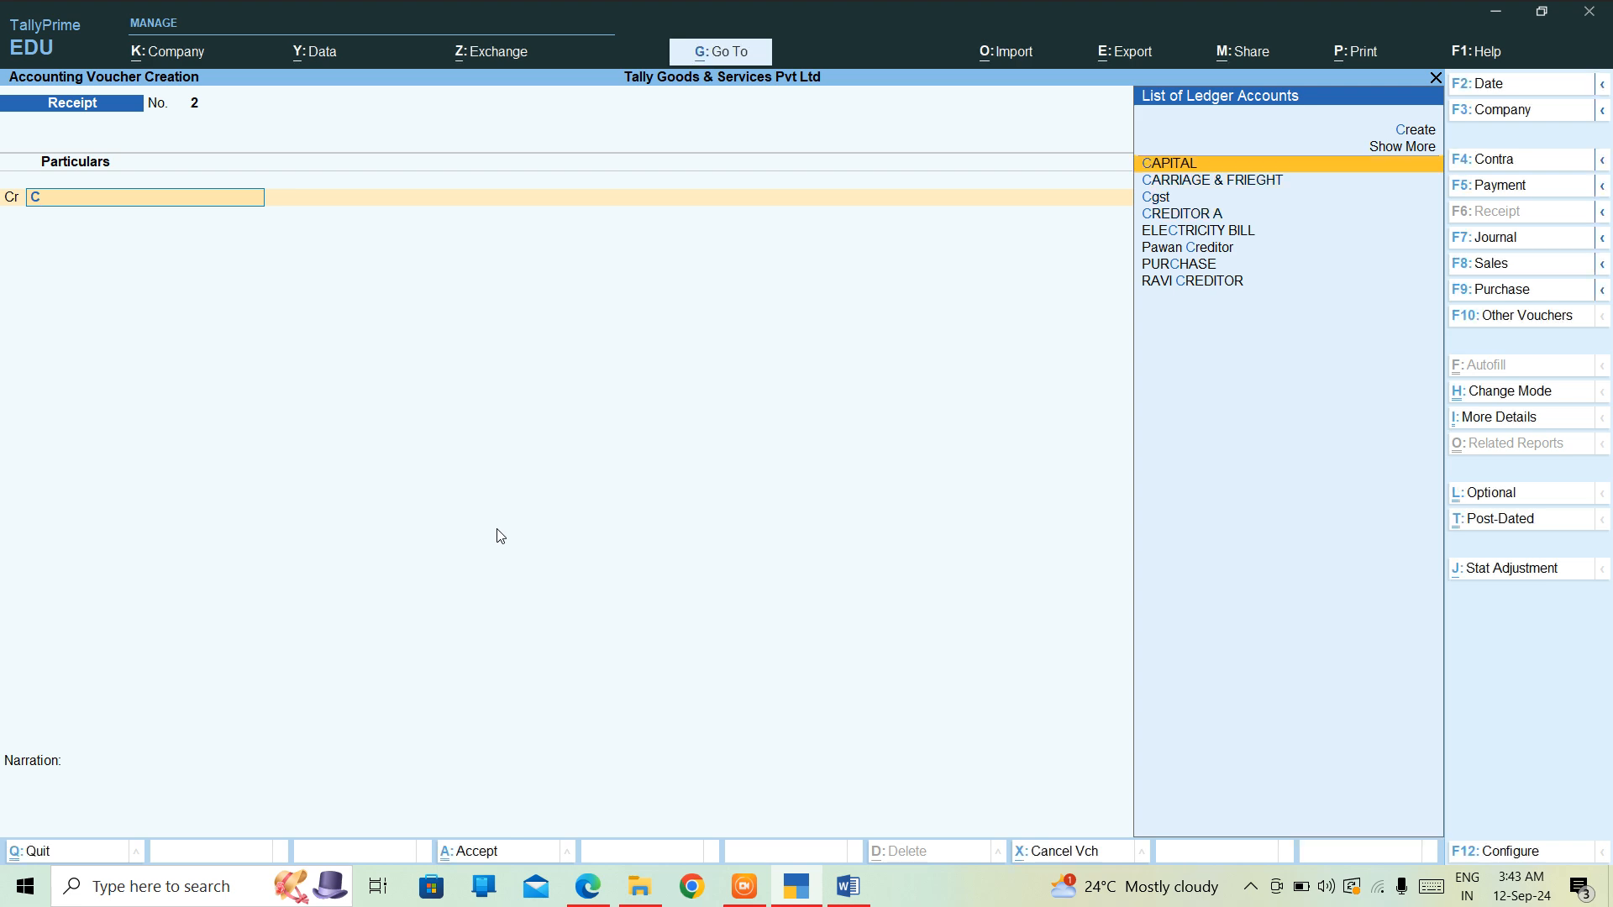
key("Down")
key("Up")
key("BackSpace")
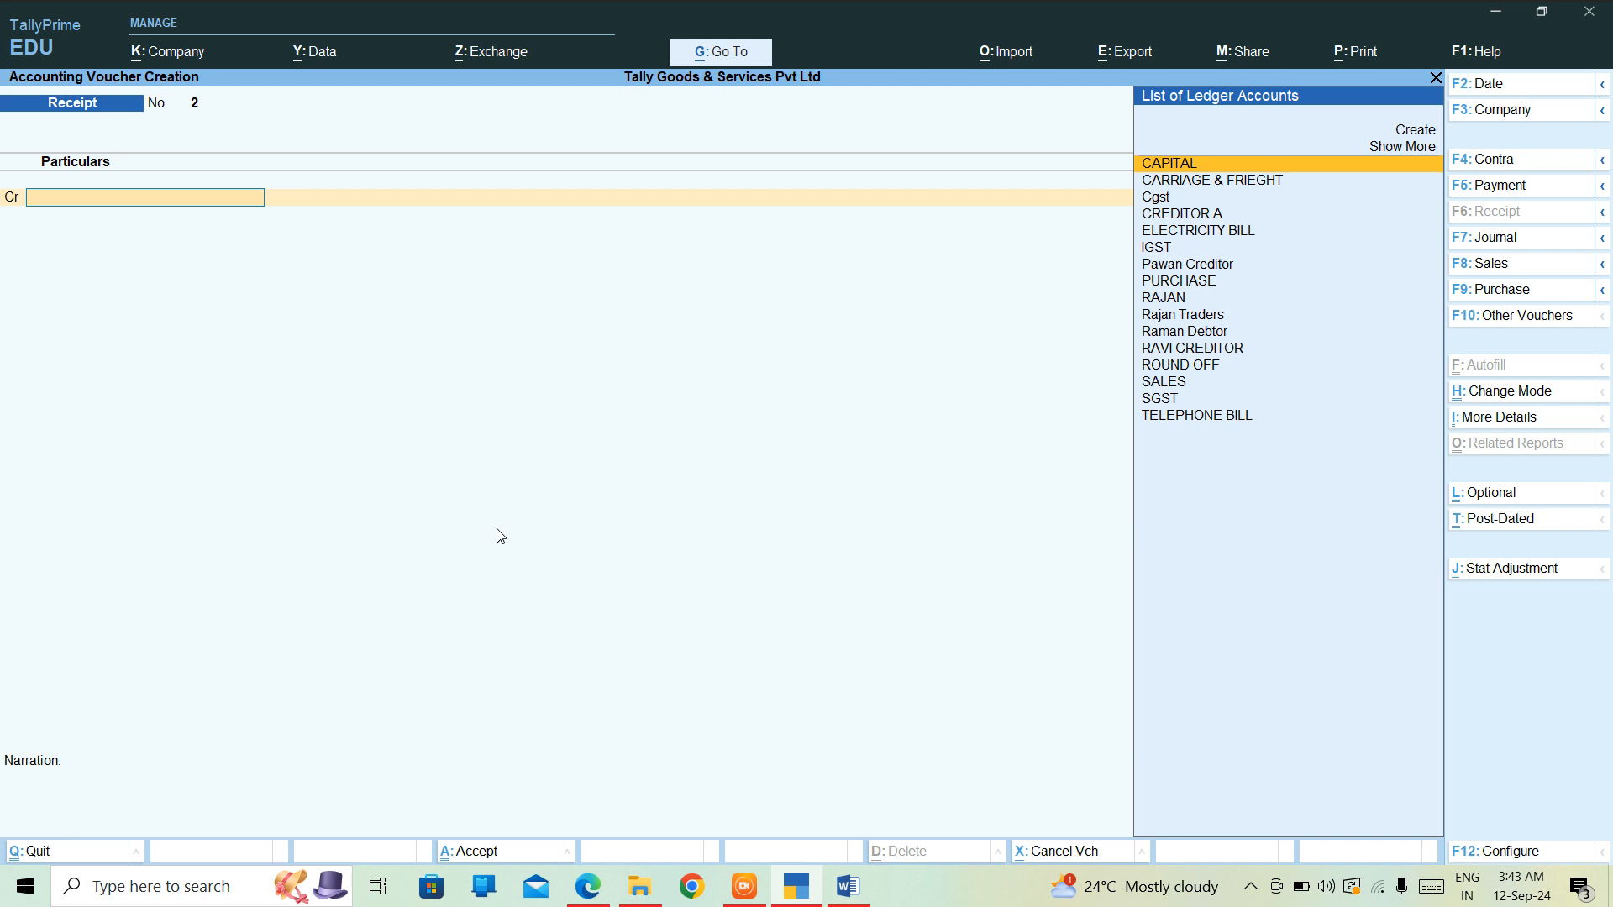
Step: Start creating a new ledger from the first credit line and name it COMMISION RECEIVED
key("alt+c")
type("CO")
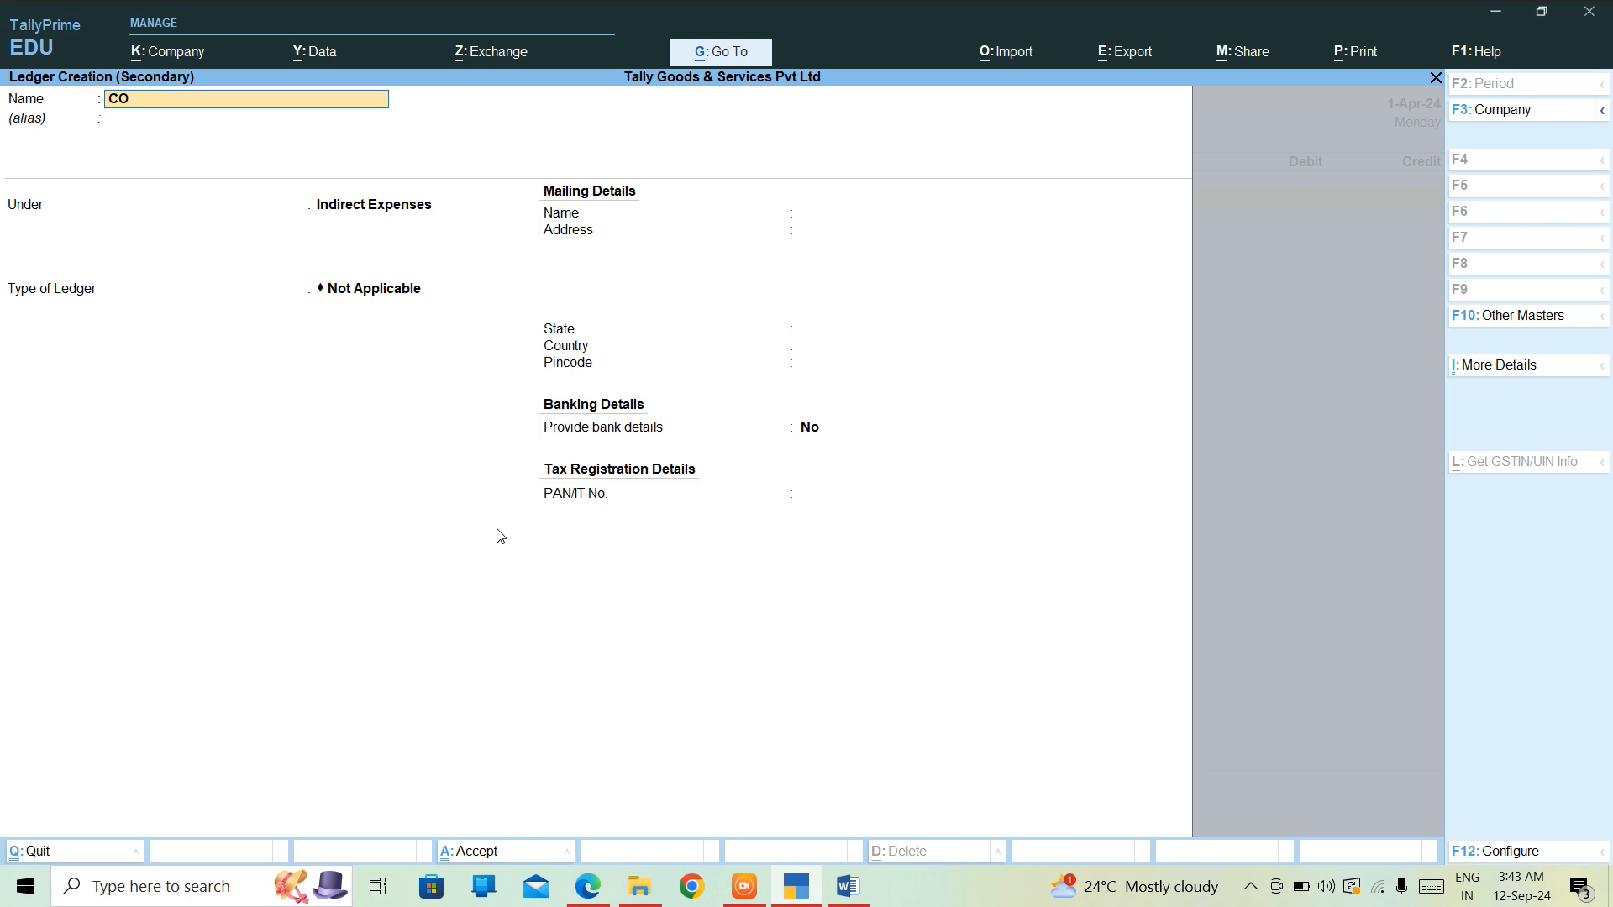
type("MI")
type("MISION")
type(" REC")
type("EIVED")
key("Return")
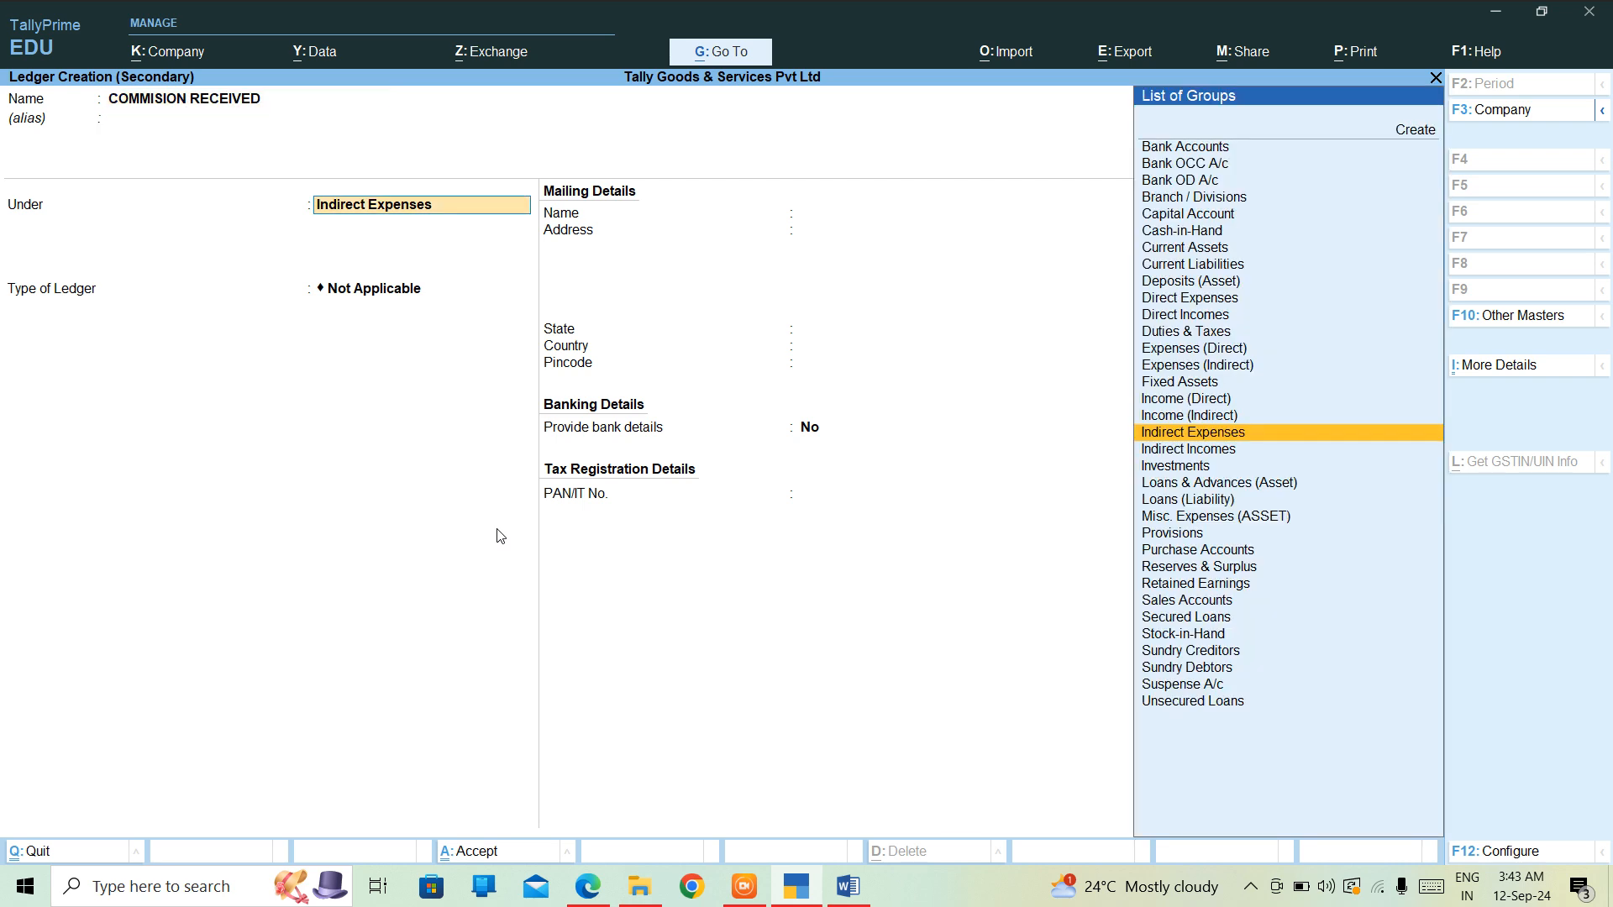
Step: Place the COMMISION RECEIVED ledger under Indirect Incomes, leave the tax settings at Not Applicable, and save it
type("INDI")
key("Down")
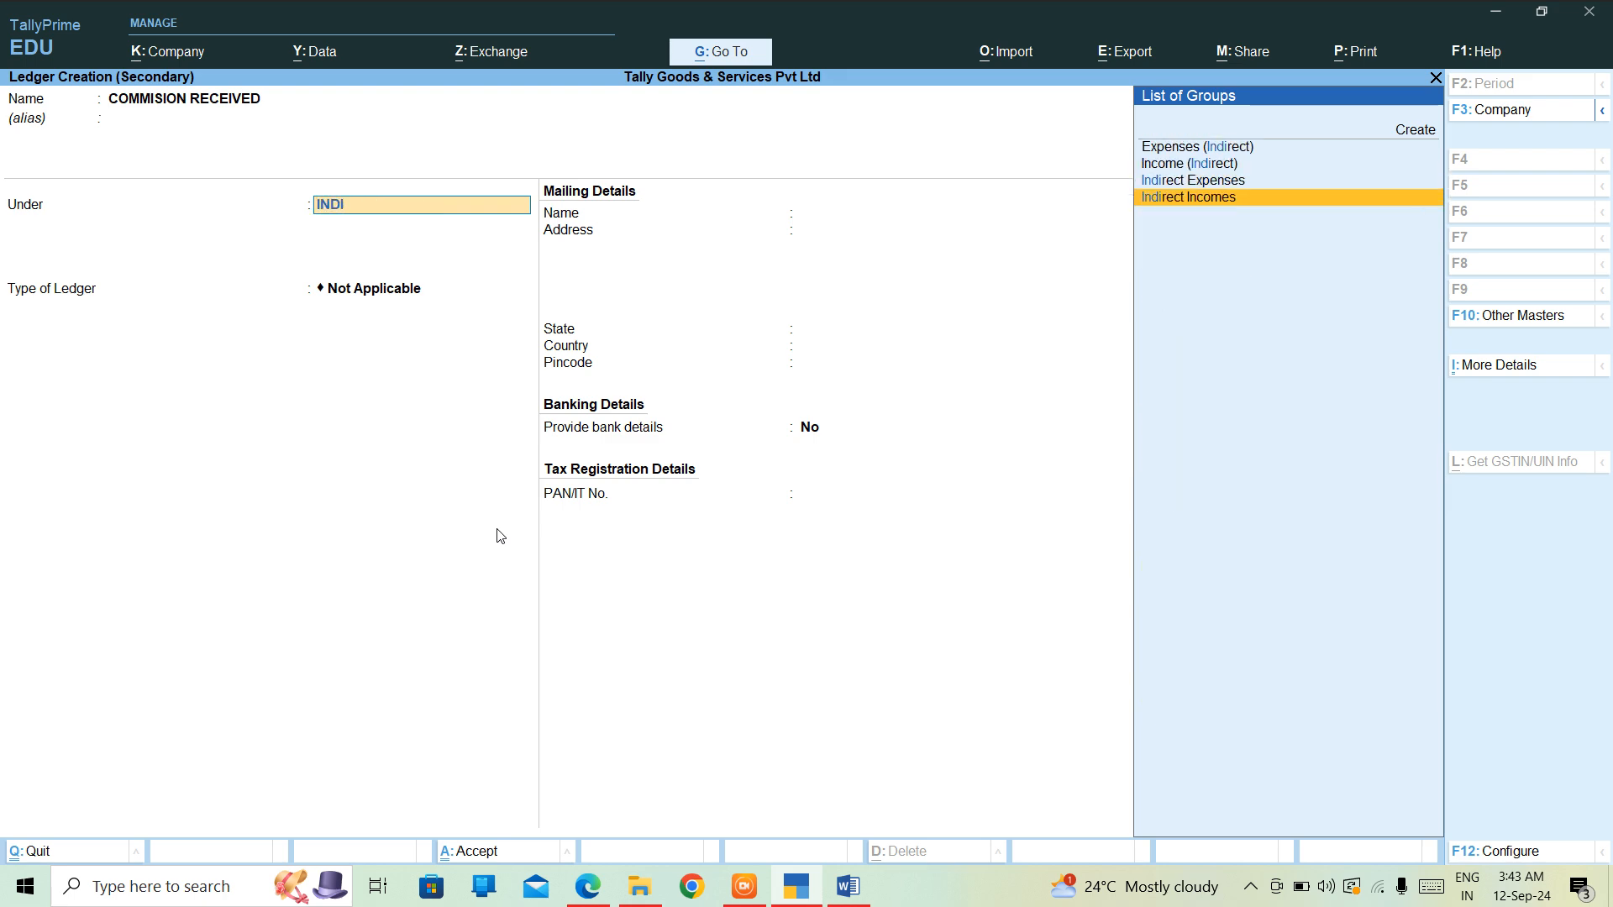
key("Return")
key("Return")
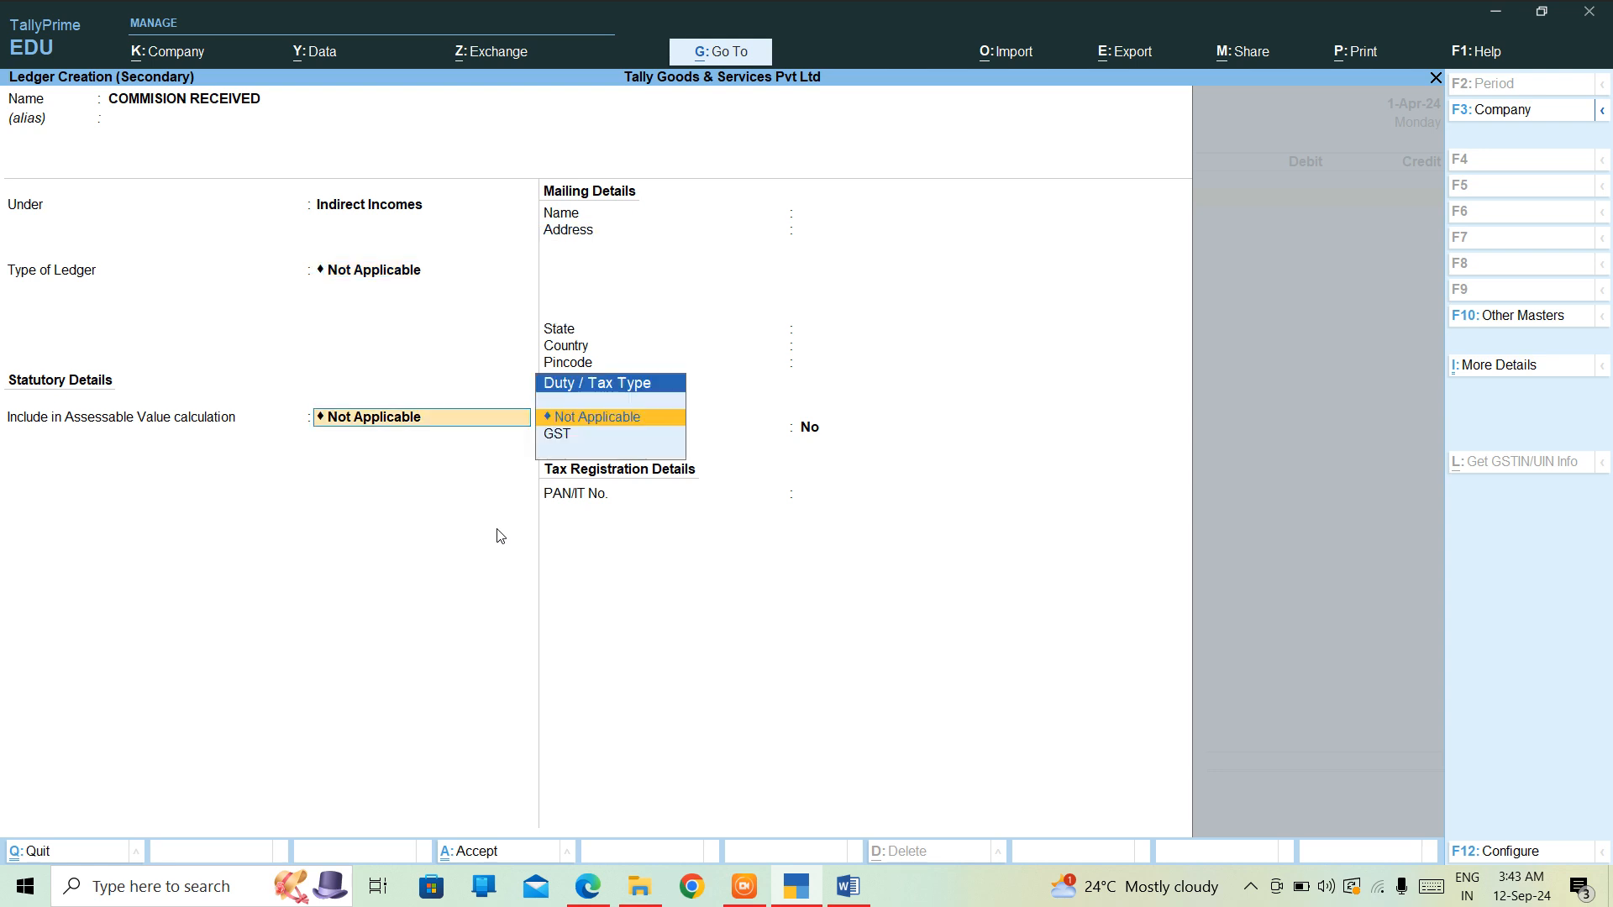
key("ctrl")
key("ctrl+a")
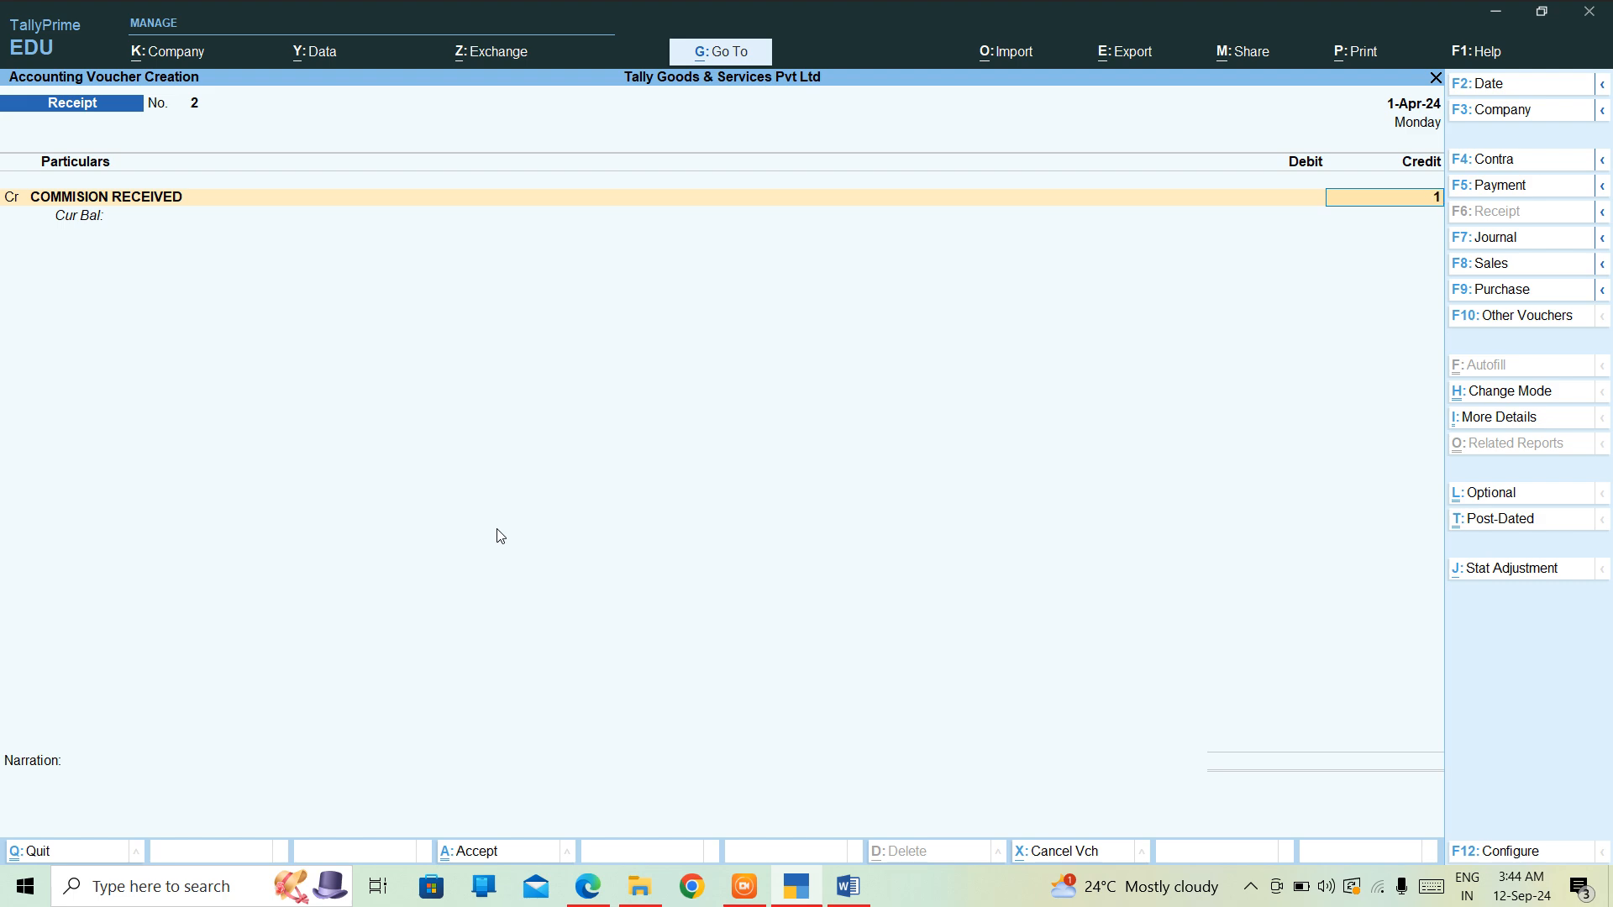
Step: Enter 1,000 as the credit amount for COMMISION RECEIVED and begin a second credit line
type("000")
key("Return")
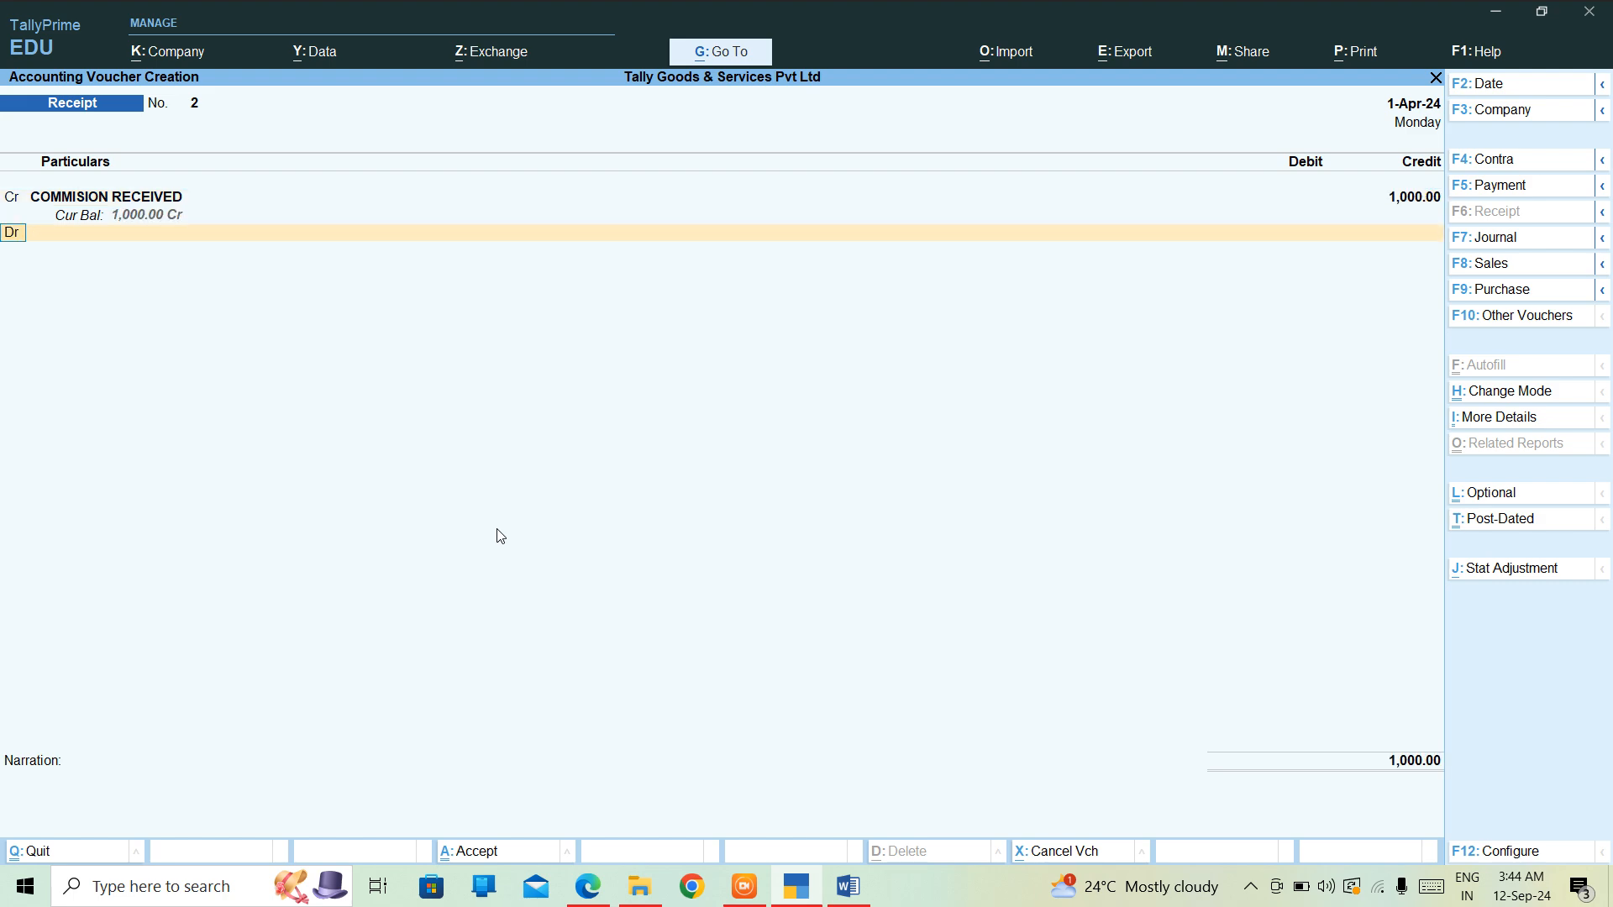
key("Return")
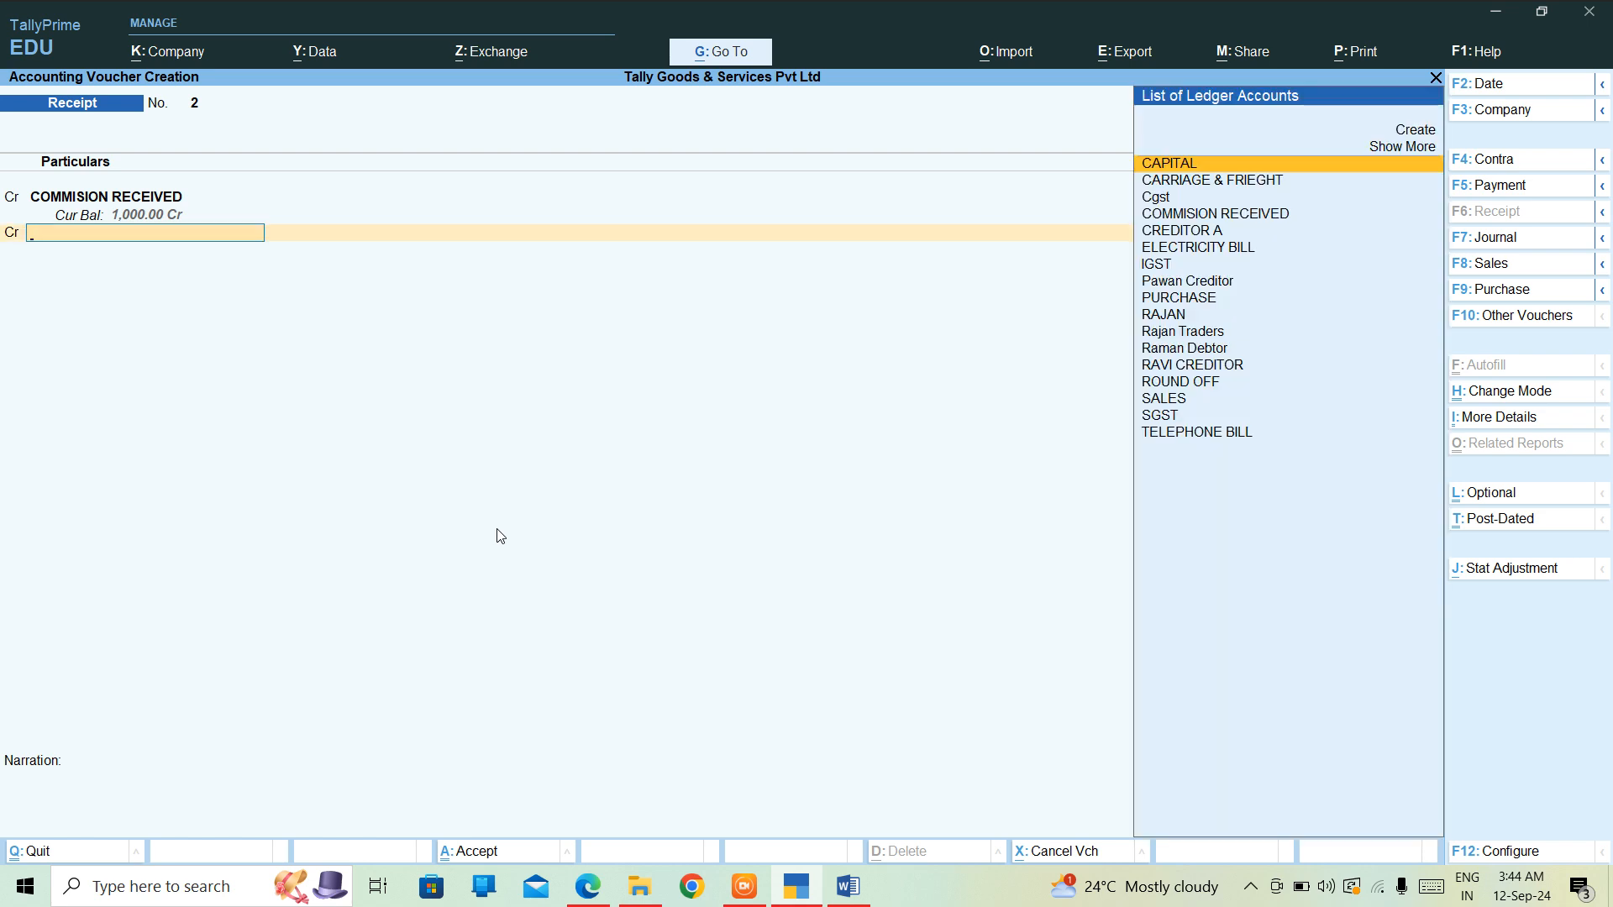
type("RE")
key("BackSpace")
key("BackSpace")
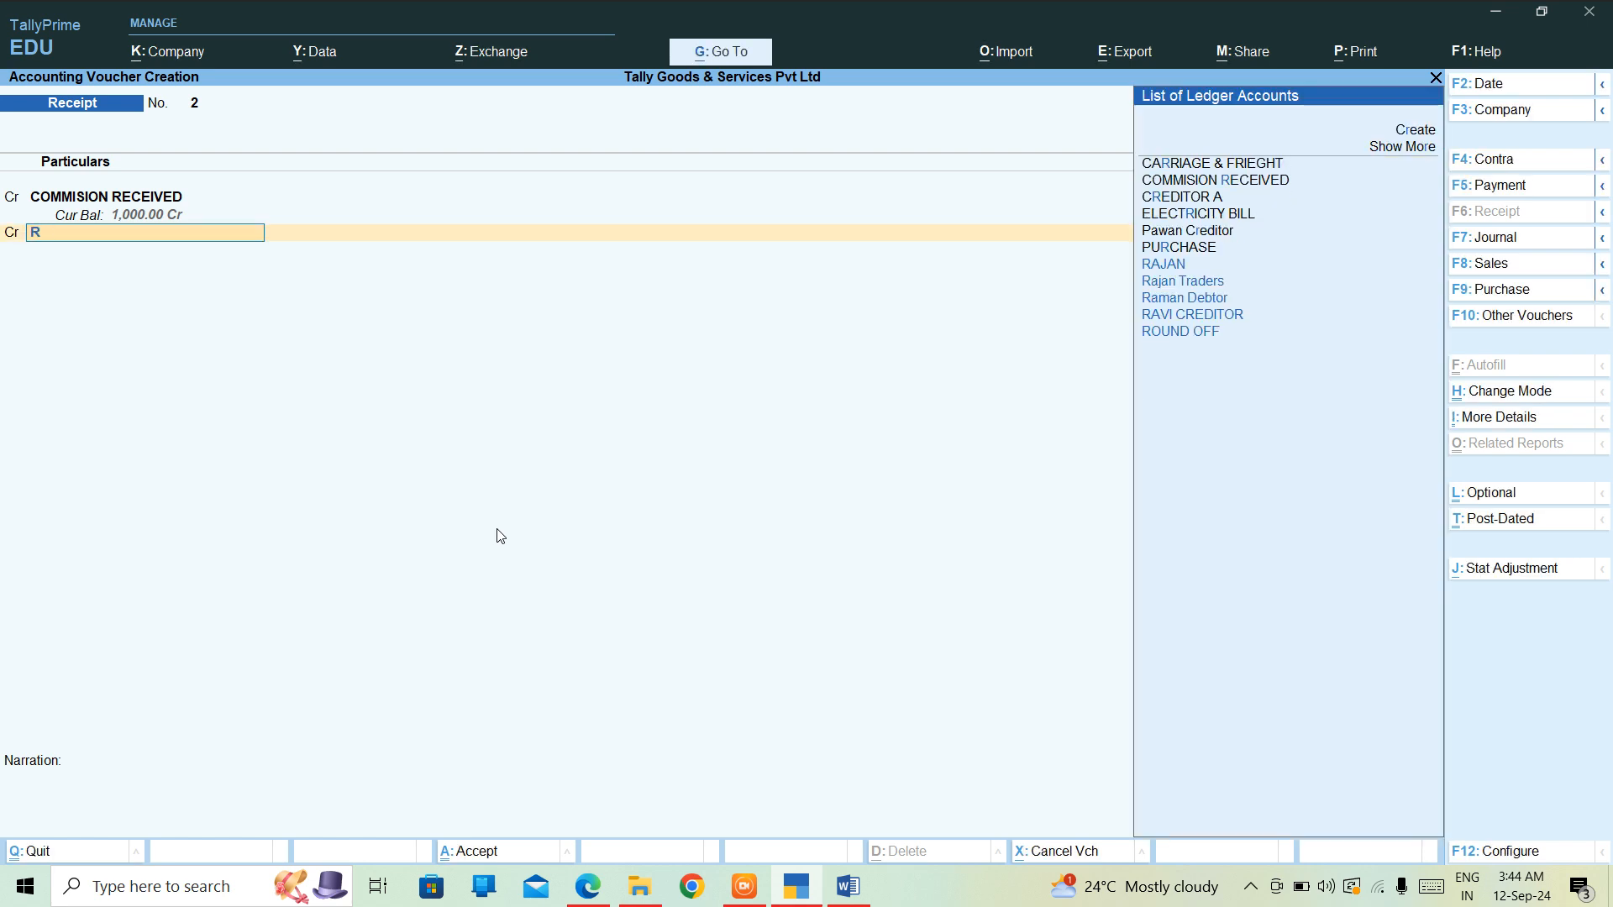
Step: Create a RENT RECEIVED ledger under Indirect Incomes for the second credit line and leave its amount blank
key("alt+c")
type("RE")
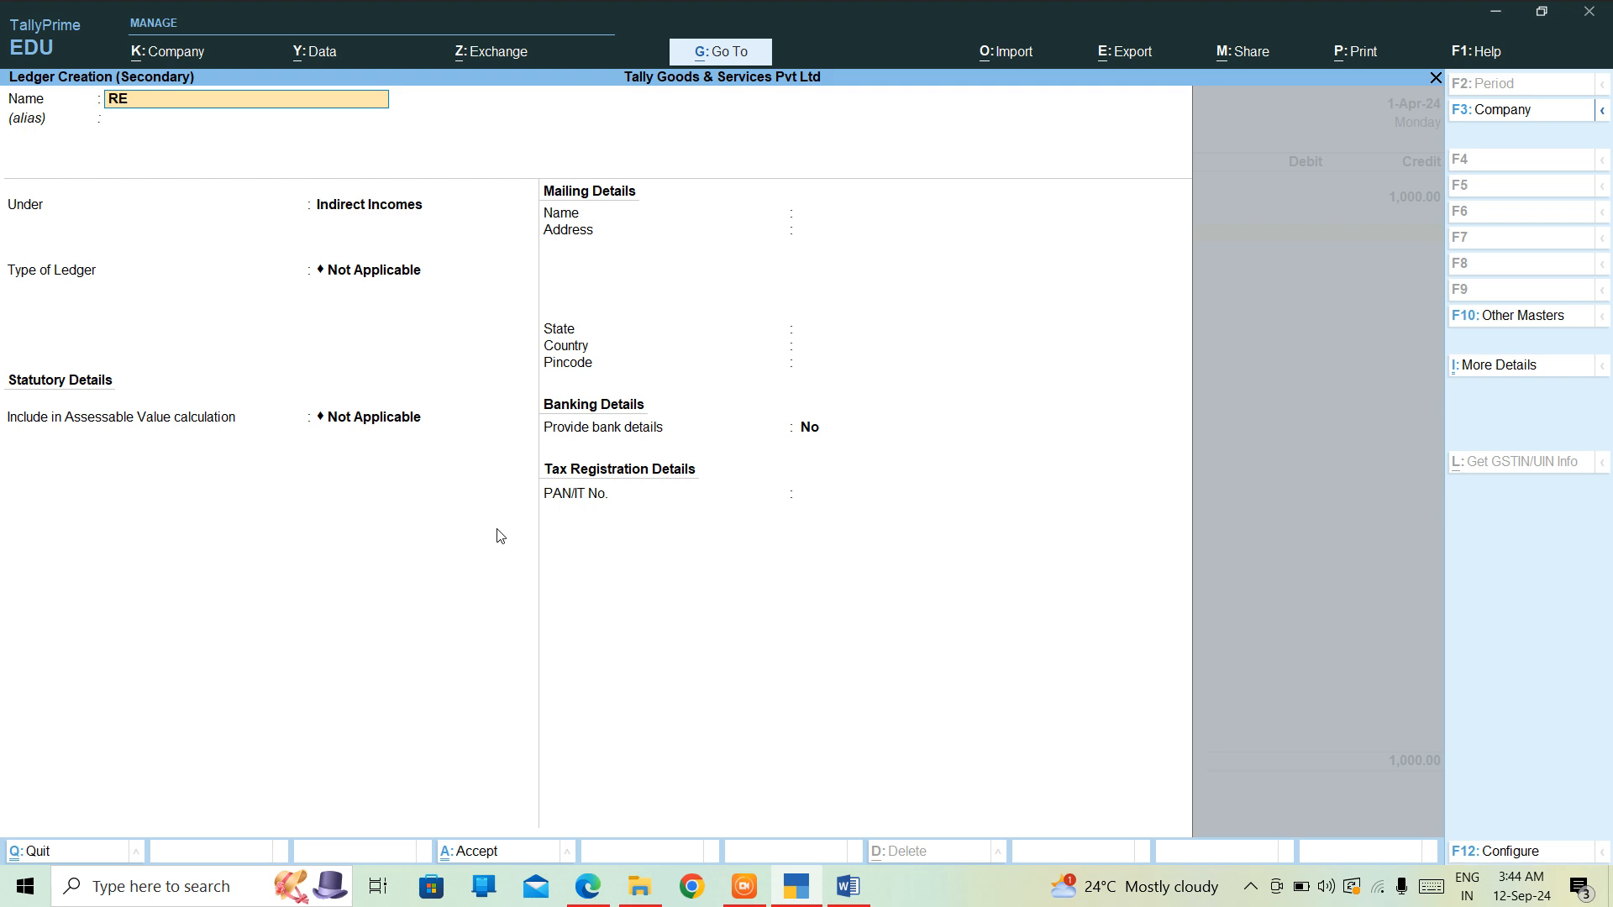
type("NT RECEIVED")
key("Return")
key("Return")
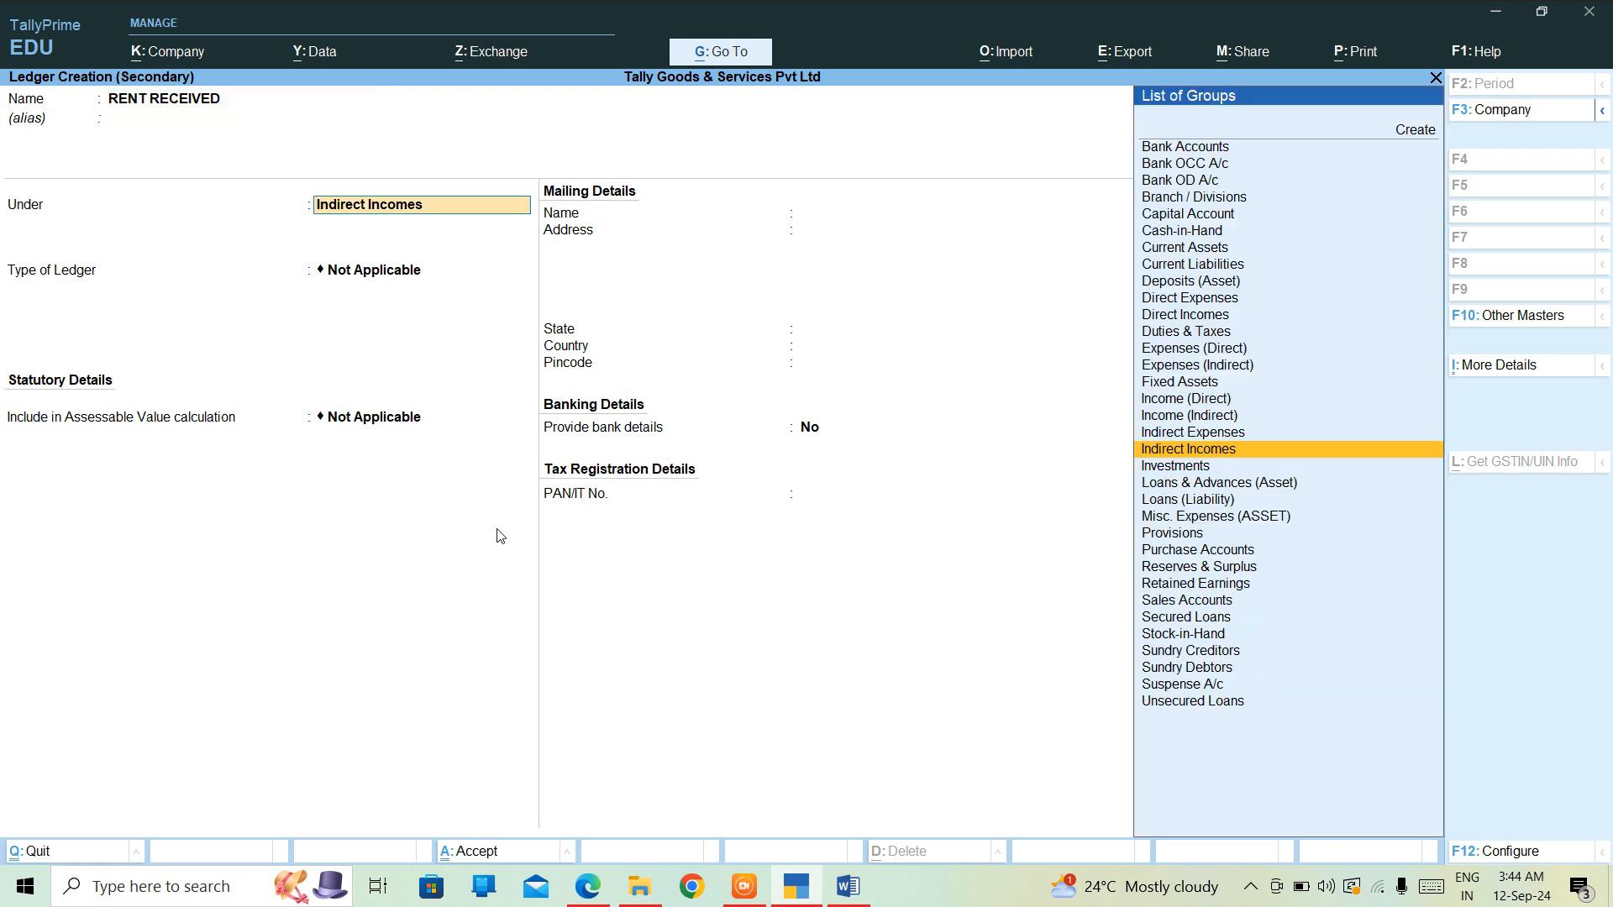
key("ctrl")
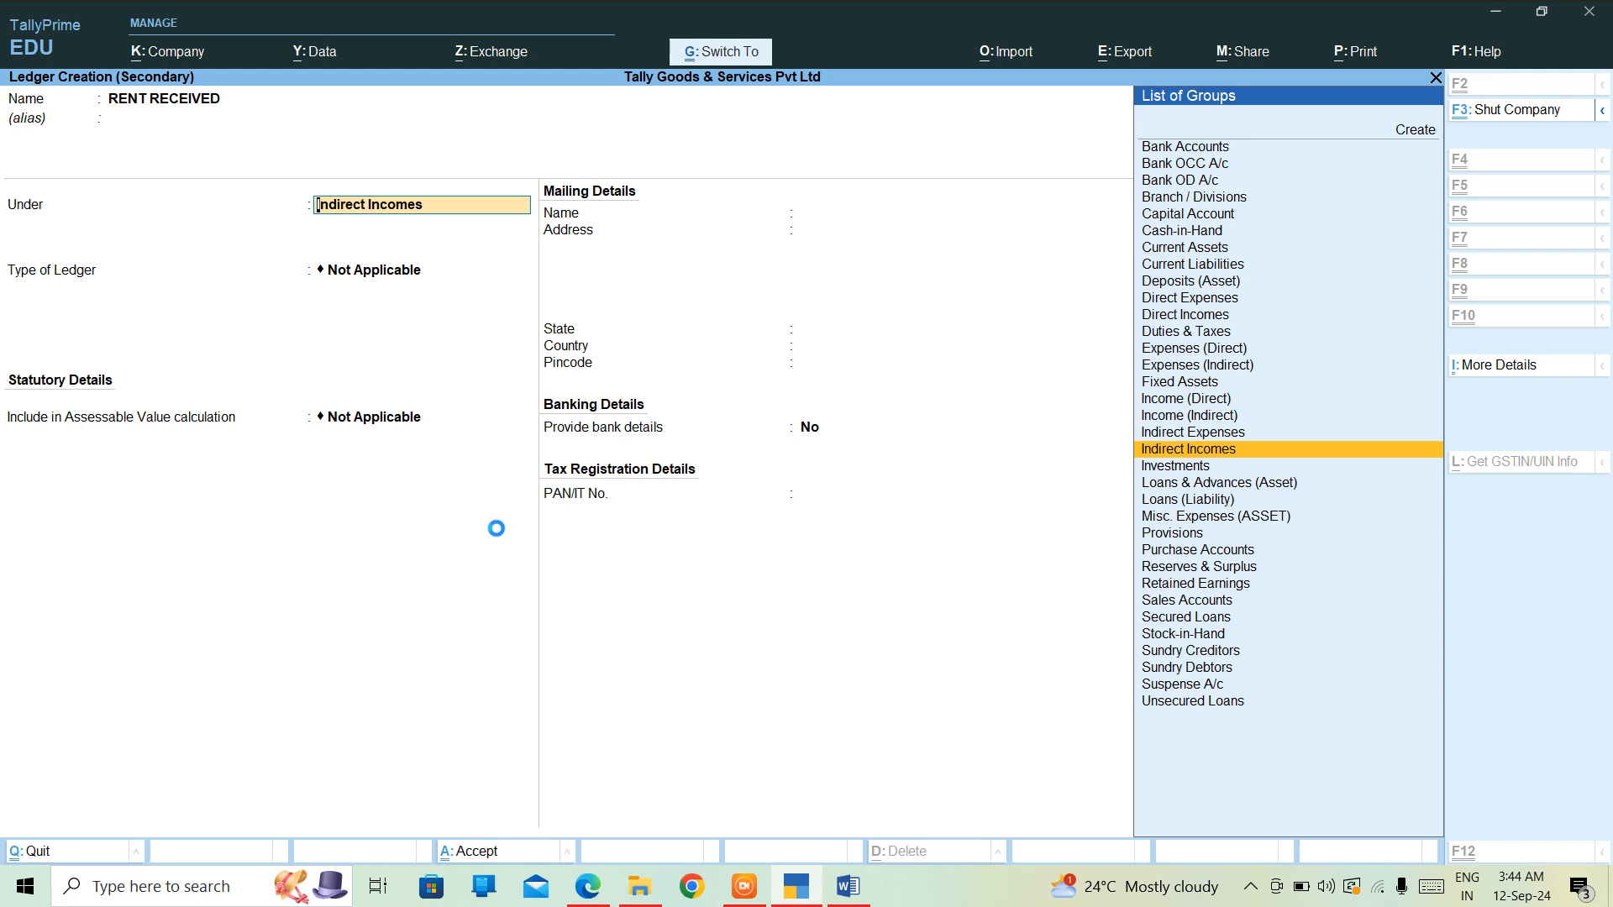
key("ctrl+a")
key("Return")
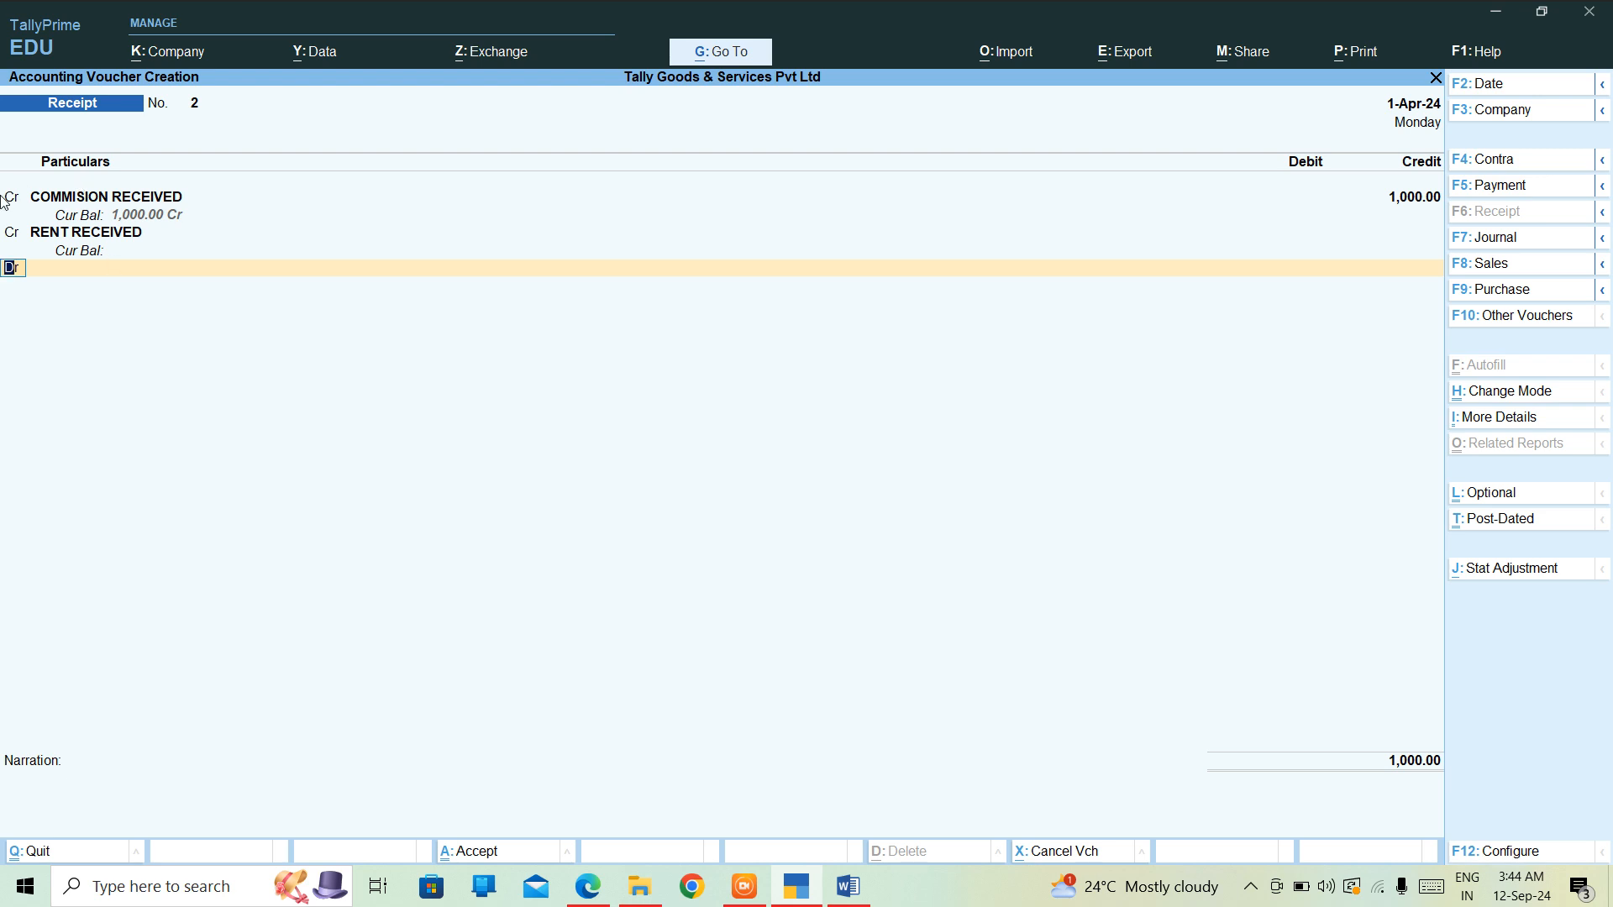
Step: Debit Cash for 1,000 with the default party details, save the Receipt voucher, and return to the Gateway of Tally
key("Return")
type("Cash")
key("Return")
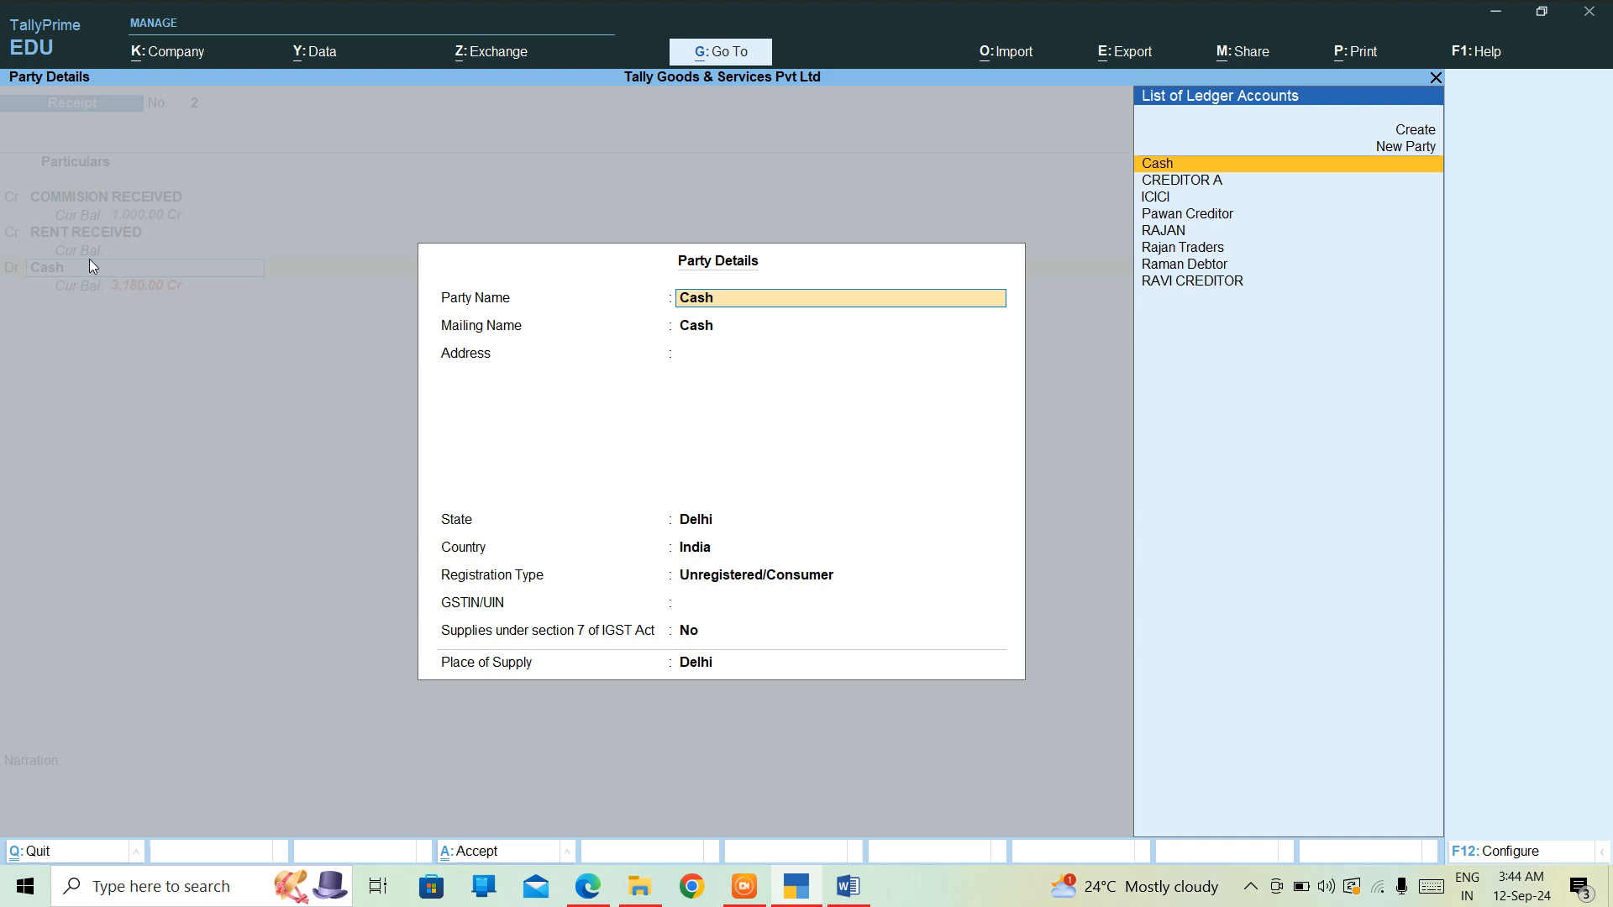
key("Return")
key("ctrl+a")
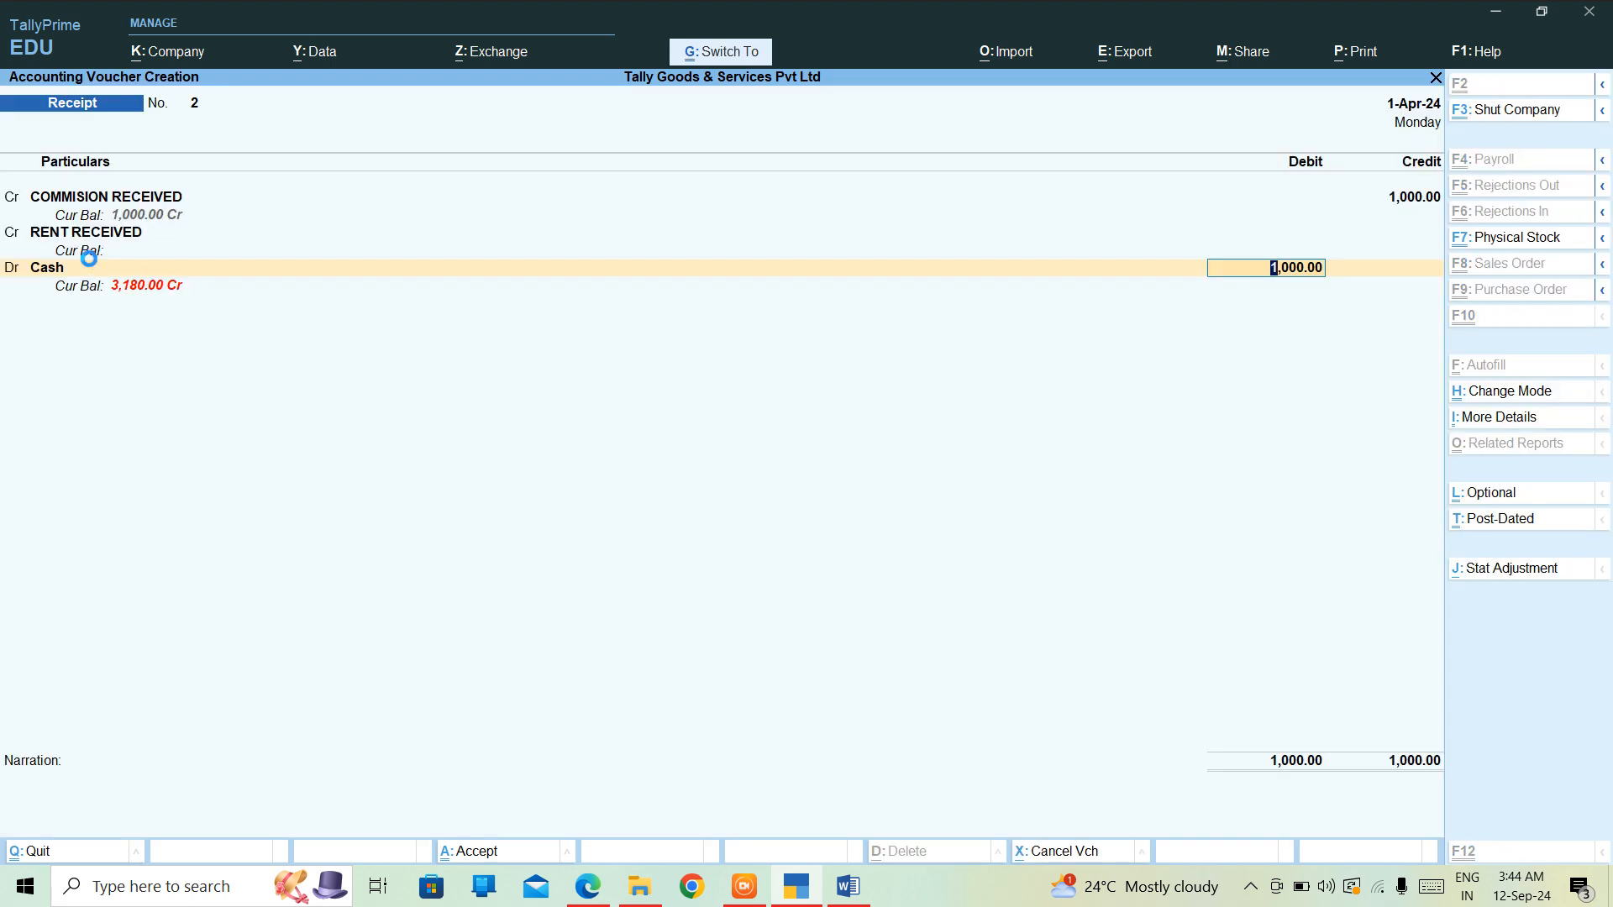
key("Escape")
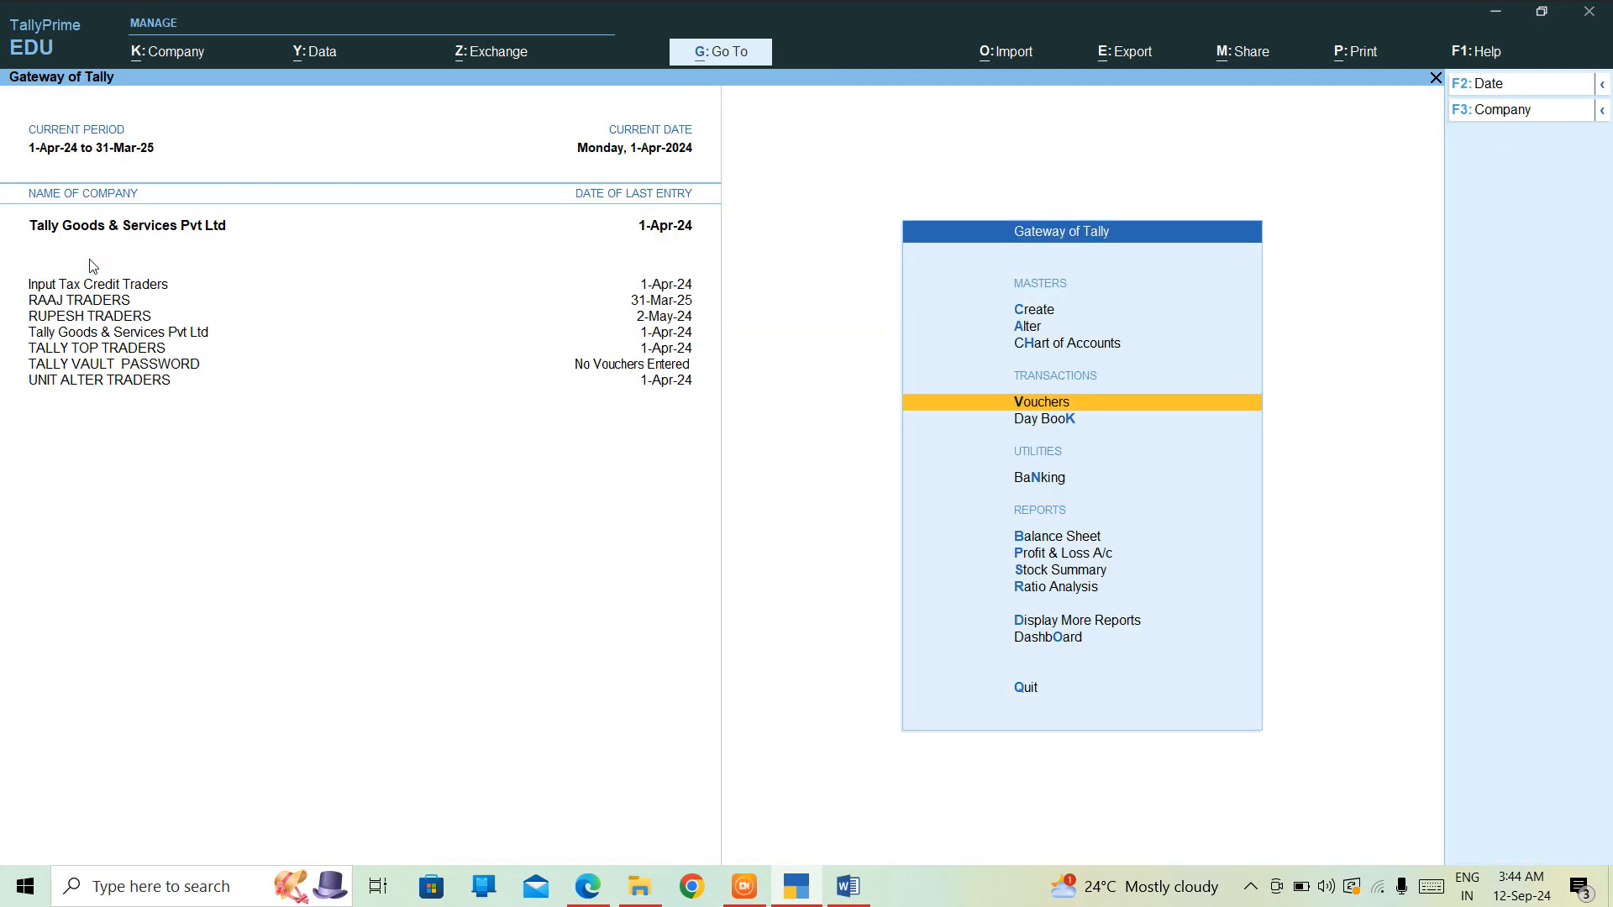
Step: Open Receipt voucher No. 2 for COMMISION RECEIVED from the Day Book
key("Down")
key("Return")
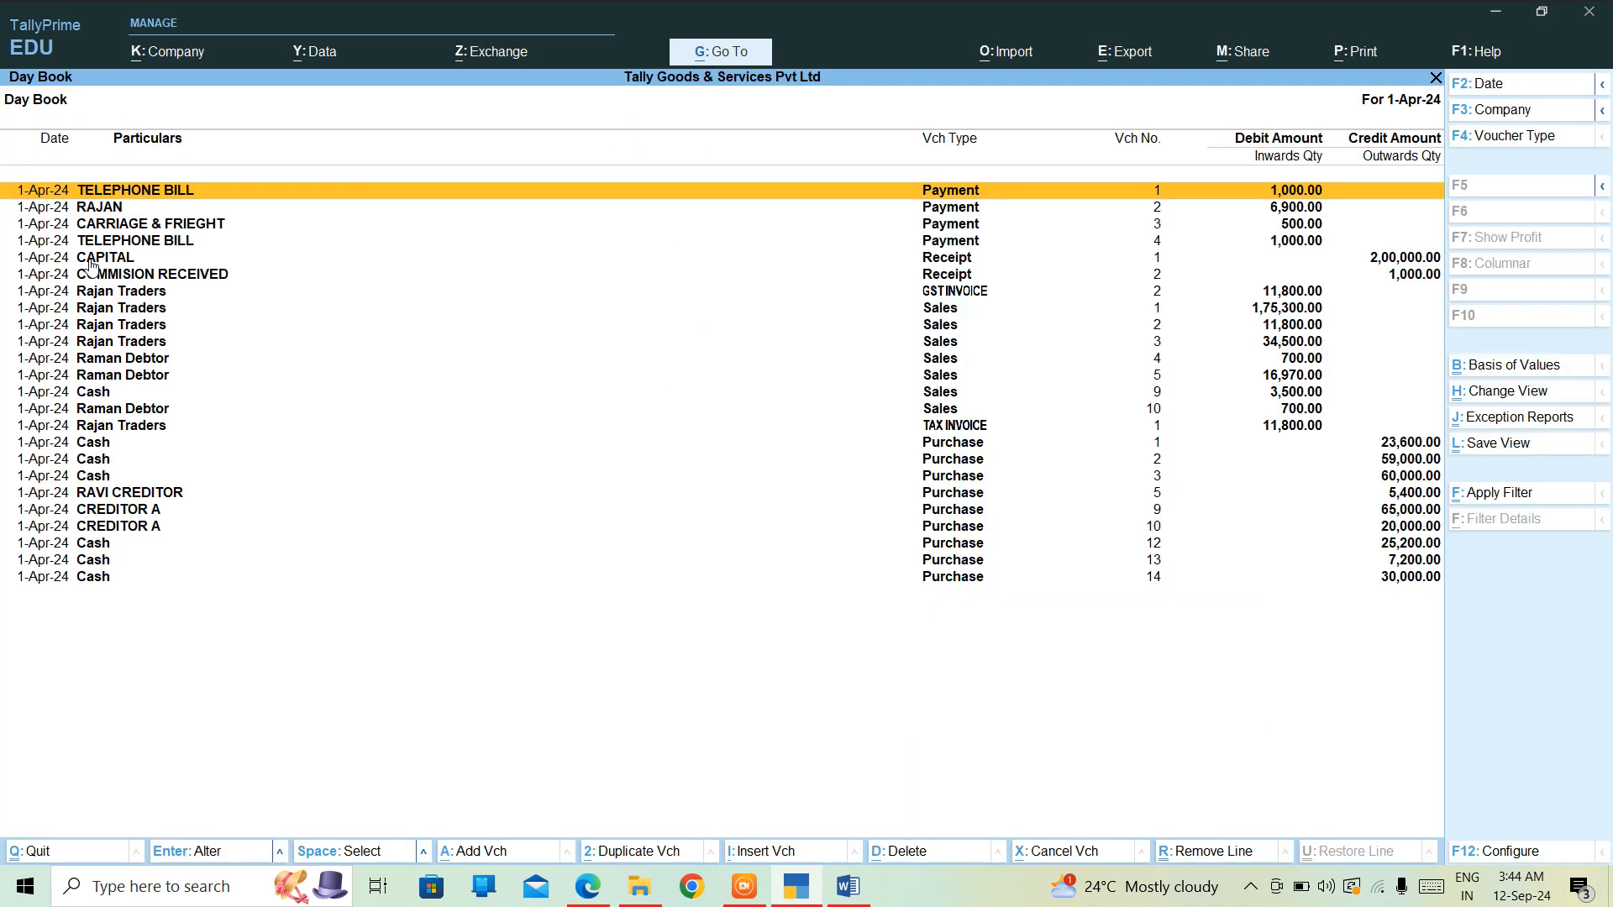
key("Down")
key("Down")
key("Down")
key("Down")
key("Down")
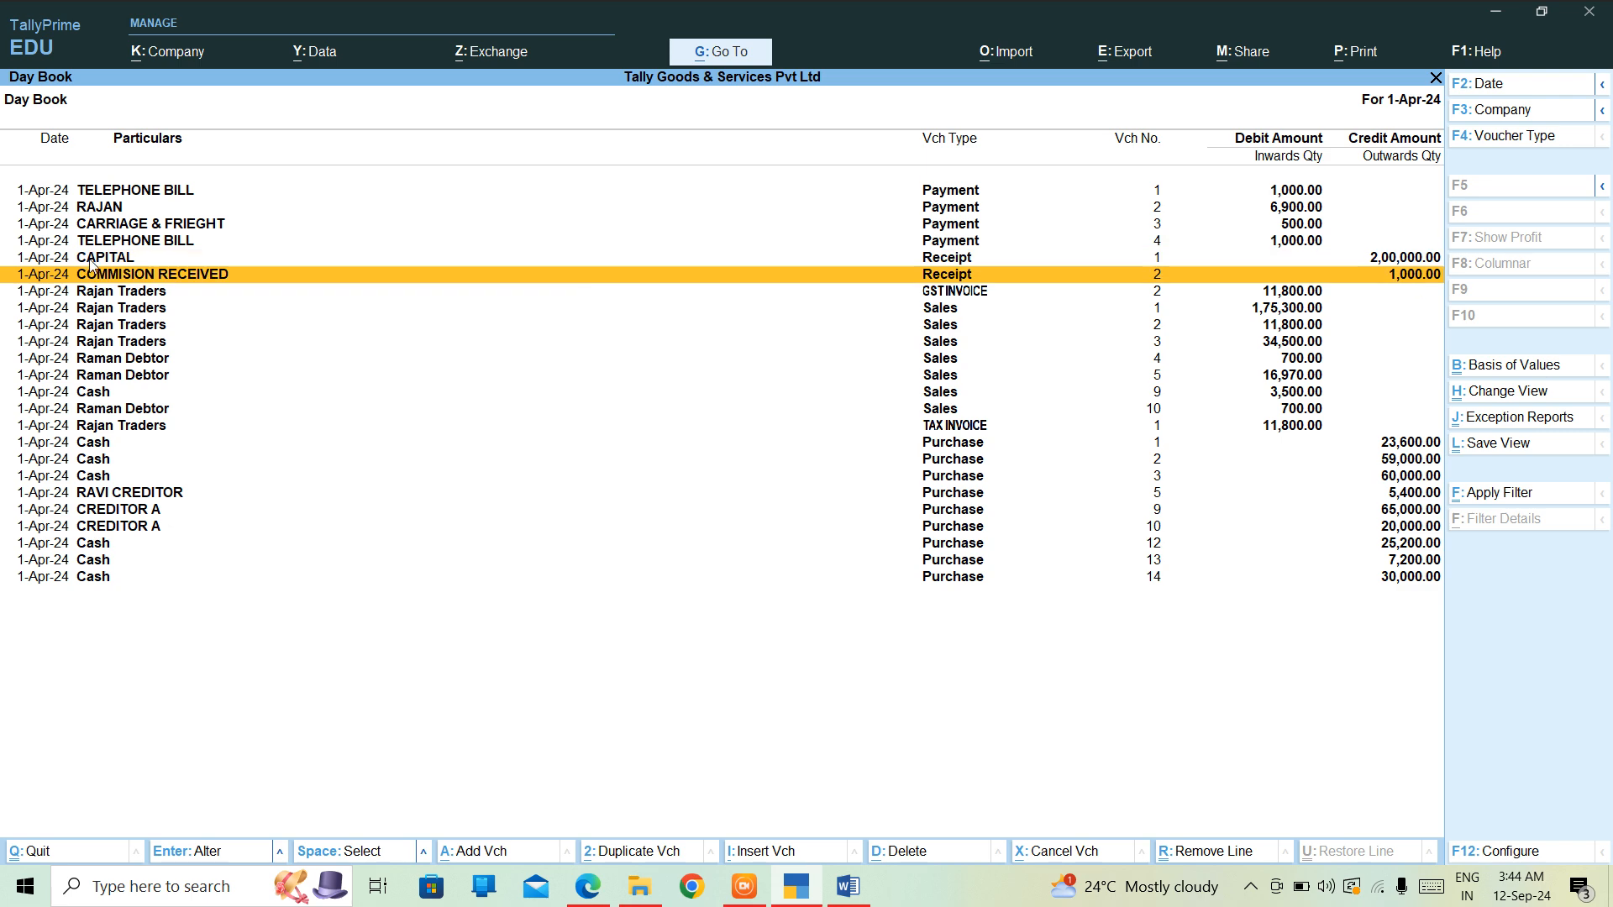
key("Return")
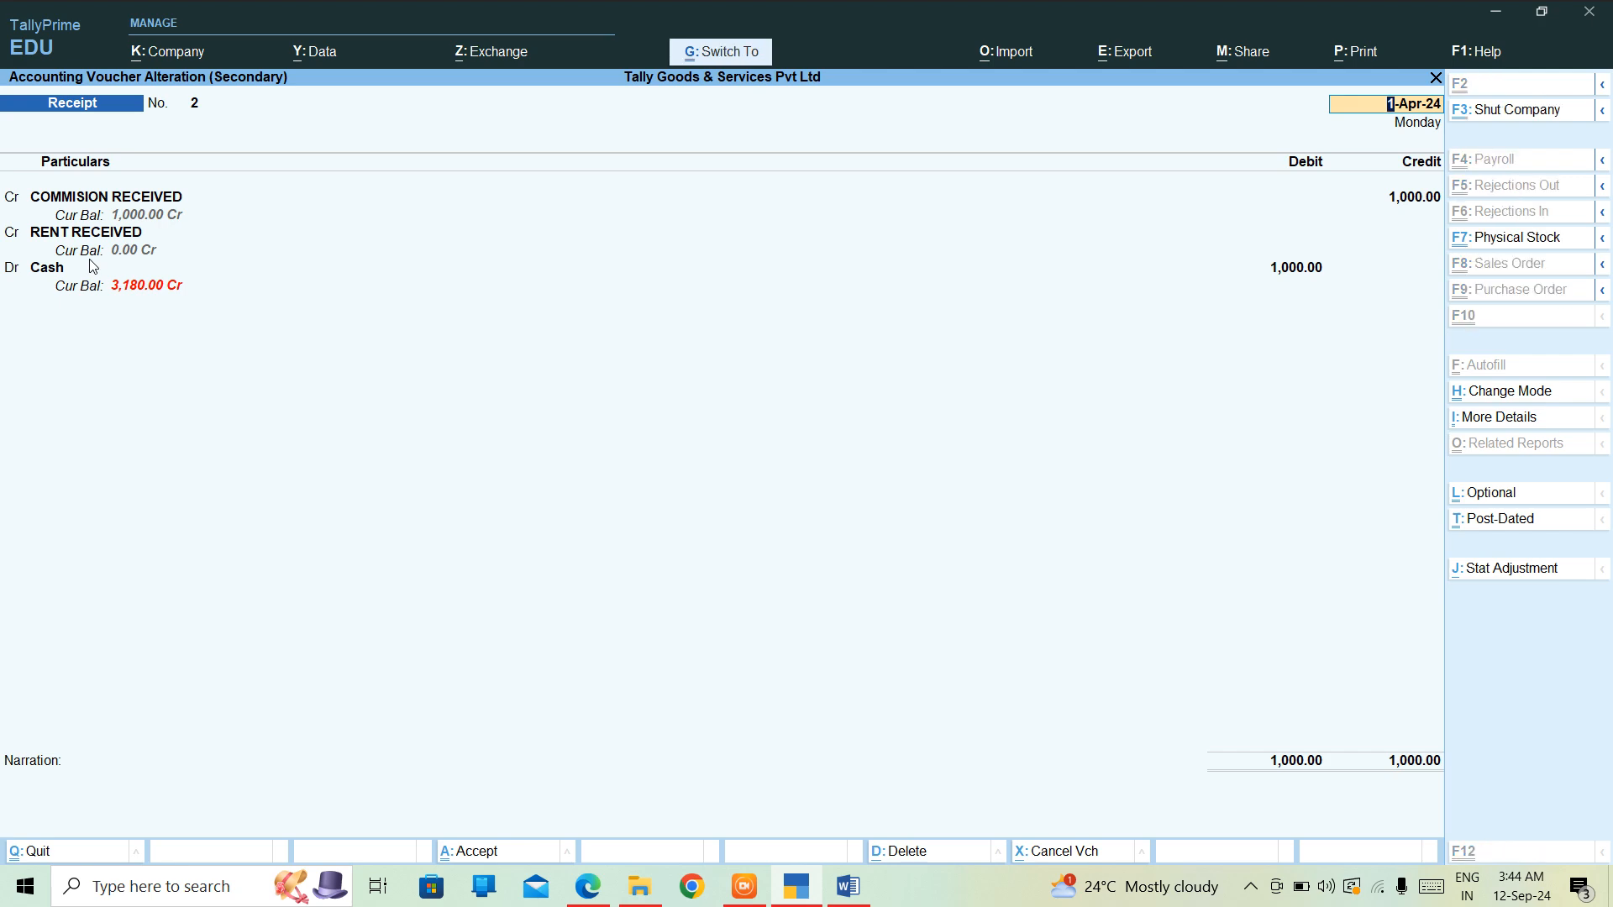
Step: Preview the printed Receipt voucher and enlarge it to examine the RENT RECEIVED line without an amount
key("alt+p")
key("i")
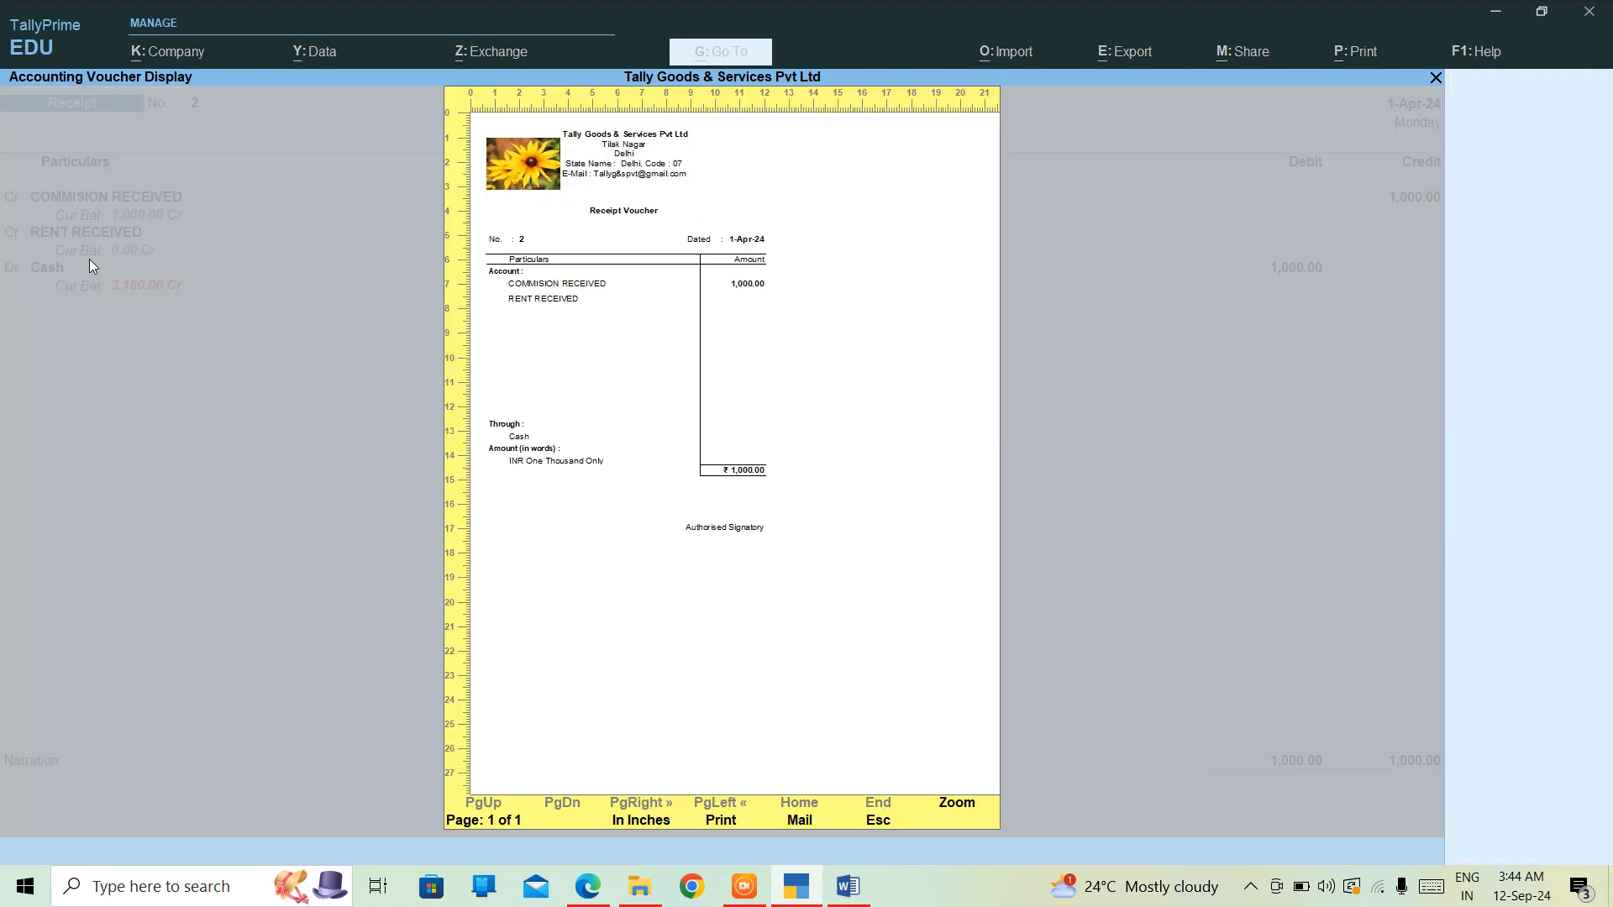
key("alt+z")
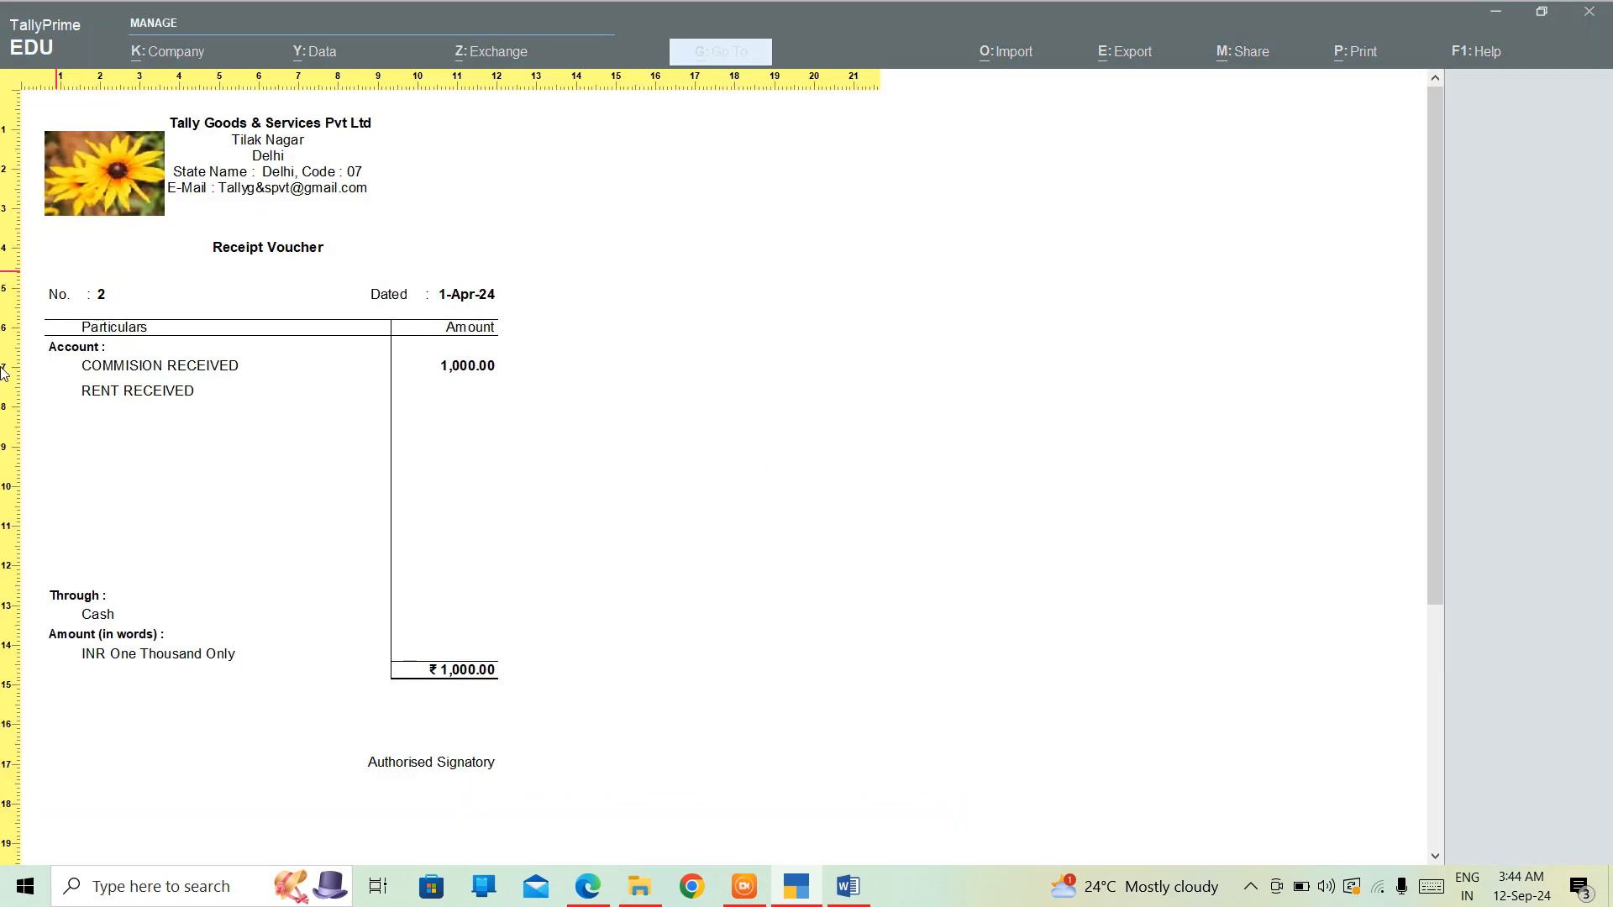